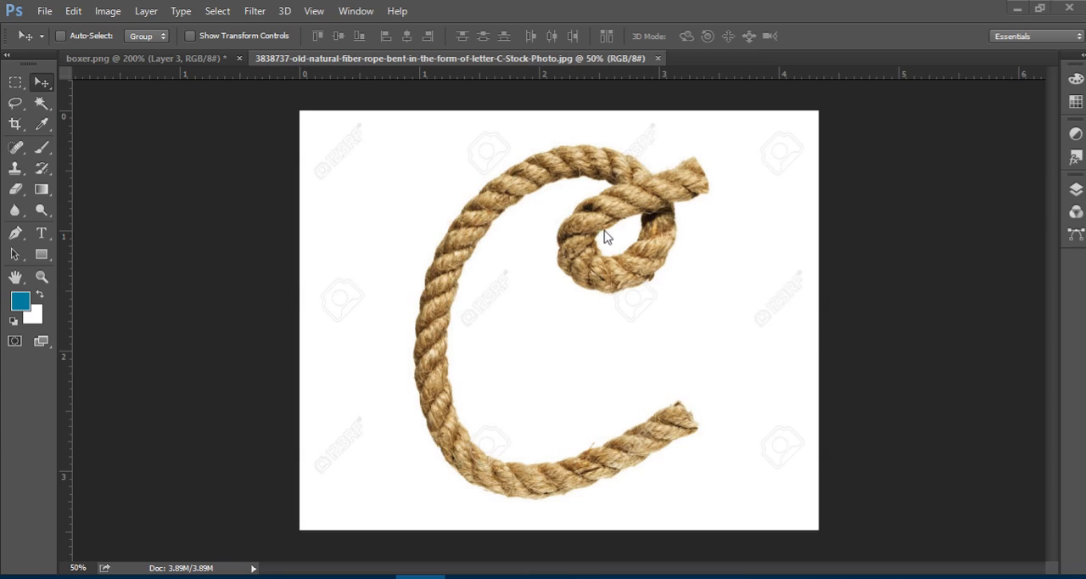
Convert the locked background of the rope image into an editable layer, leaving its layer style unchanged.
{"action": "left_click", "coordinate": [41, 103]}
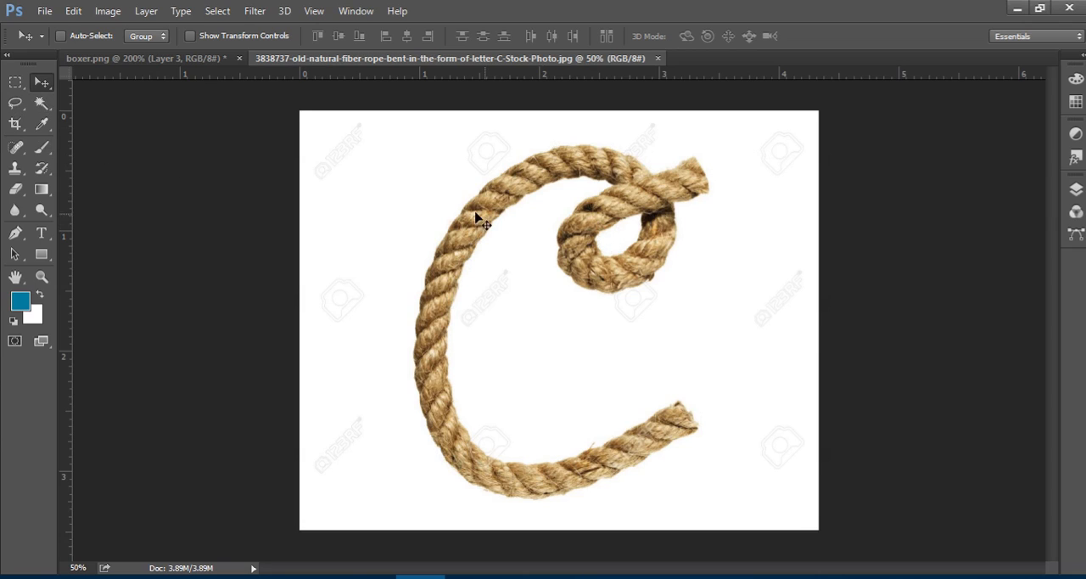
{"action": "left_click", "coordinate": [1075, 188]}
{"action": "left_click", "coordinate": [1029, 278]}
{"action": "double_click", "coordinate": [1029, 278]}
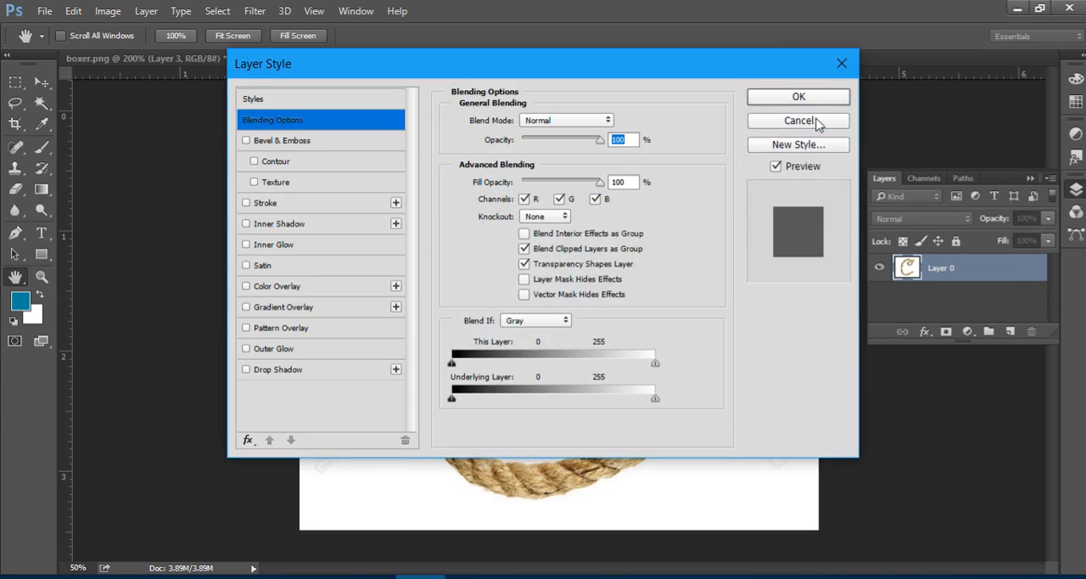
{"action": "left_click", "coordinate": [813, 120]}
Remove the white background around the rope and inside its loop with the Magic Wand, then clear the selection.
{"action": "left_click", "coordinate": [40, 104]}
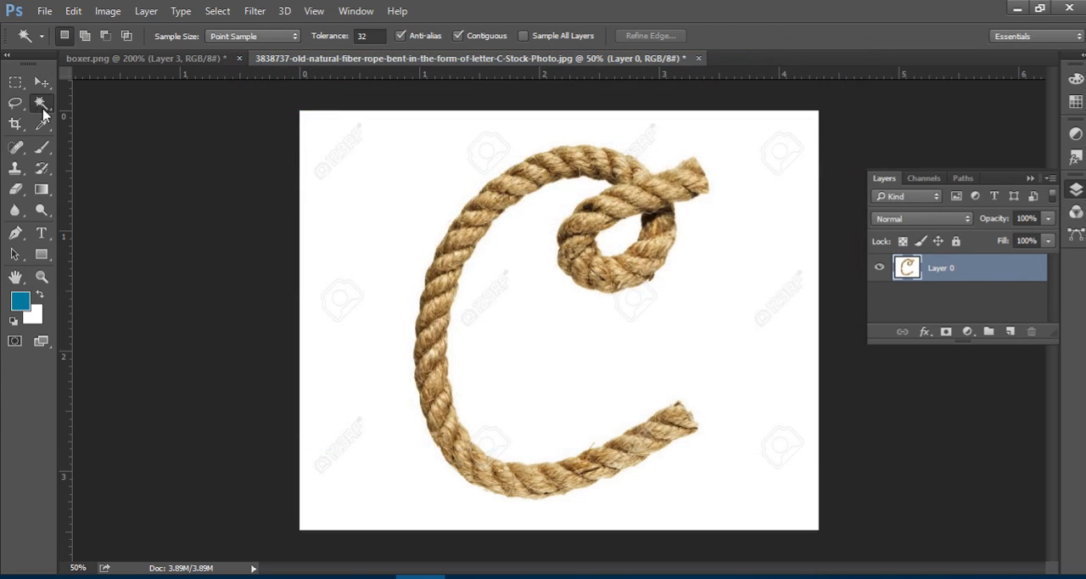
{"action": "left_click", "coordinate": [370, 159]}
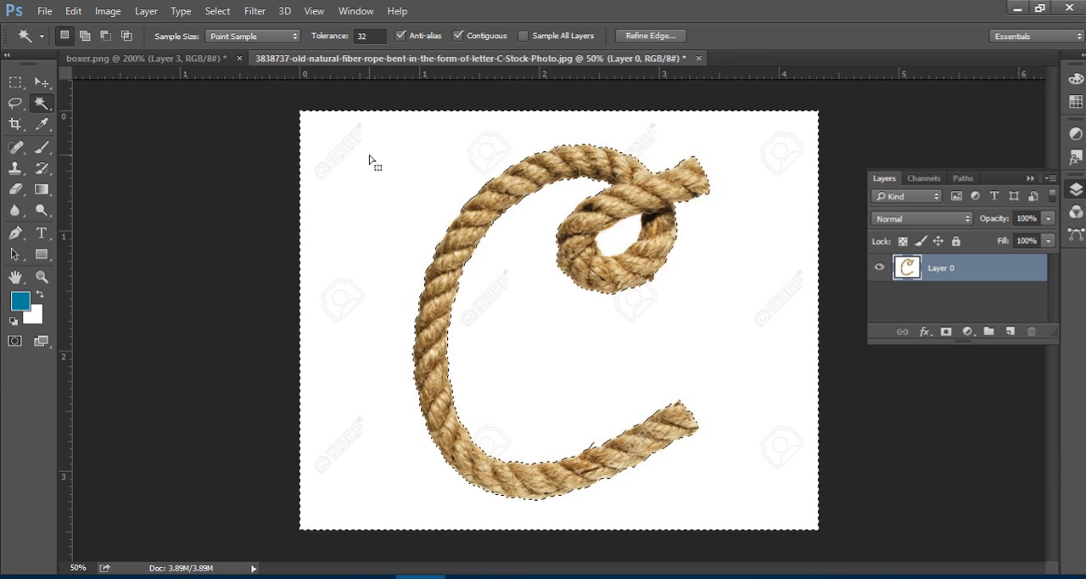
{"action": "key", "text": "Delete"}
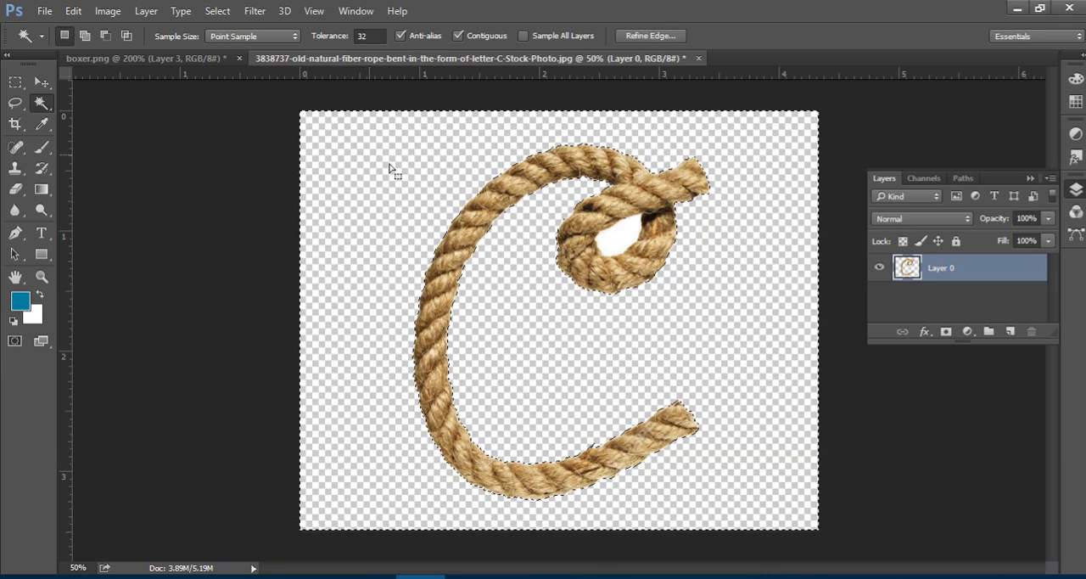
{"action": "left_click", "coordinate": [619, 241]}
{"action": "key", "text": "Delete"}
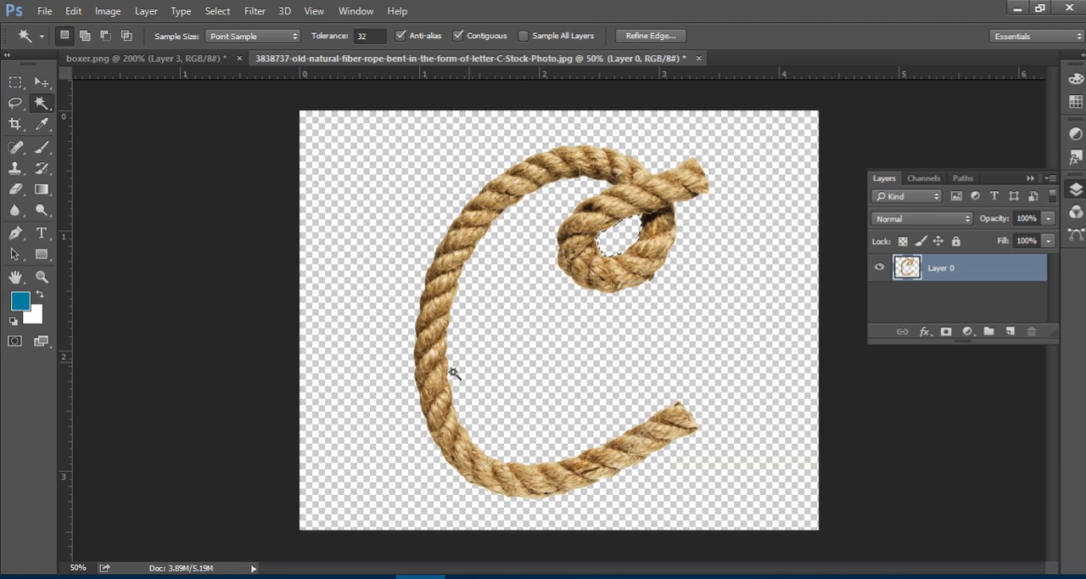
{"action": "left_click", "coordinate": [40, 83]}
{"action": "key", "text": "ctrl+d"}
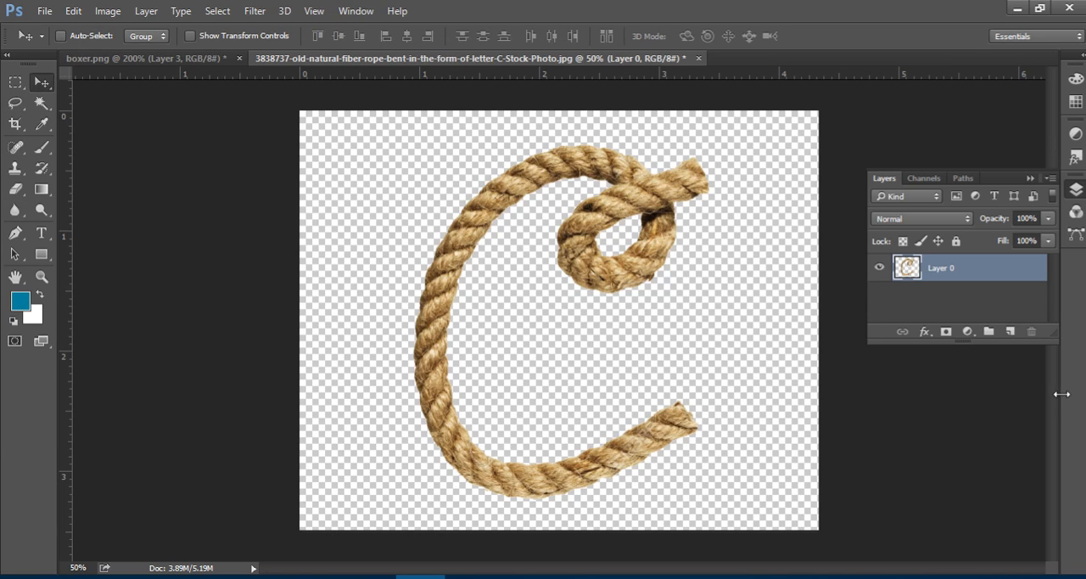
Add a new layer beneath the rope and fill it with the blue foreground color.
{"action": "left_click", "coordinate": [1010, 331], "text": "ctrl"}
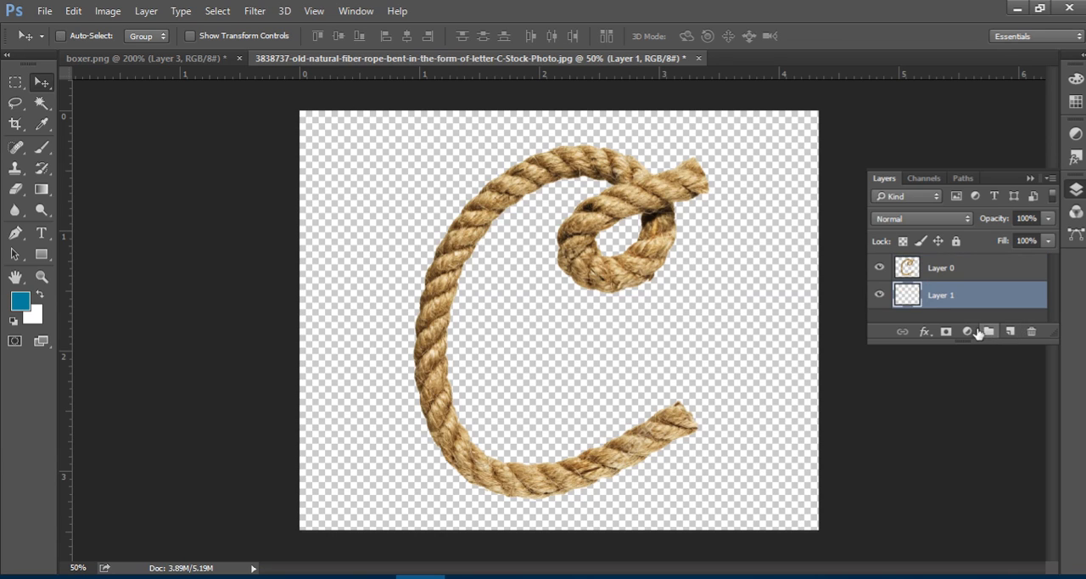
{"action": "key", "text": "alt+BackSpace"}
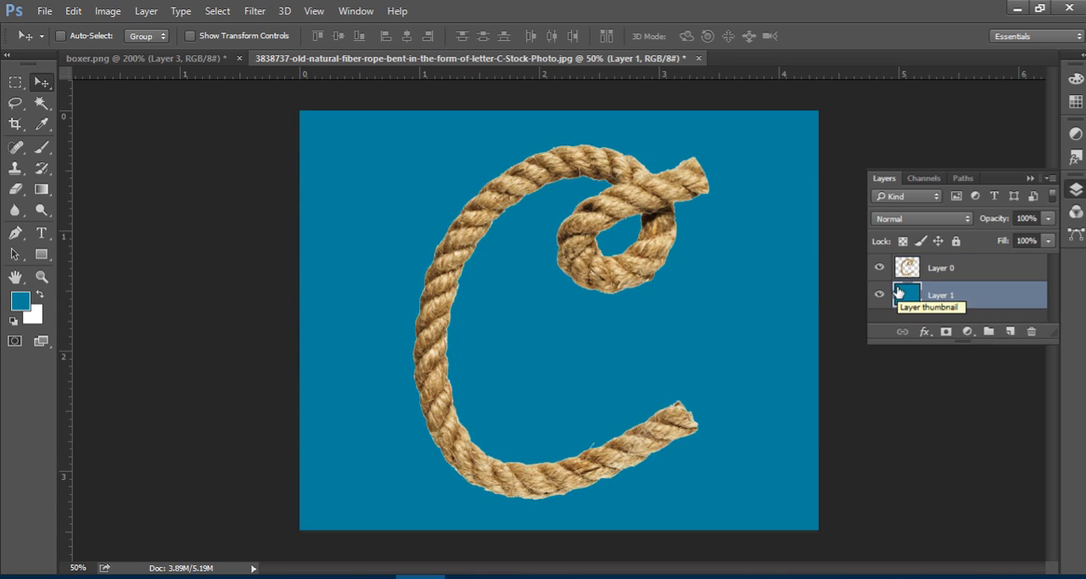
Scale the rope layer down slightly around its center with Free Transform.
{"action": "left_click", "coordinate": [942, 269]}
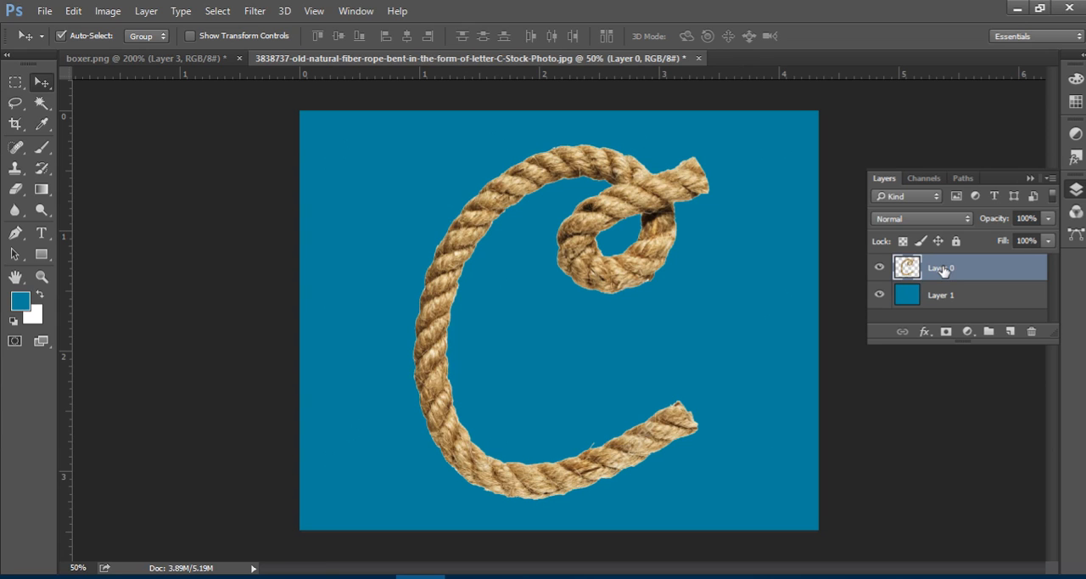
{"action": "key", "text": "ctrl+t"}
{"action": "left_click_drag", "start_coordinate": [836, 520], "coordinate": [752, 475]}
{"action": "key", "text": "Return"}
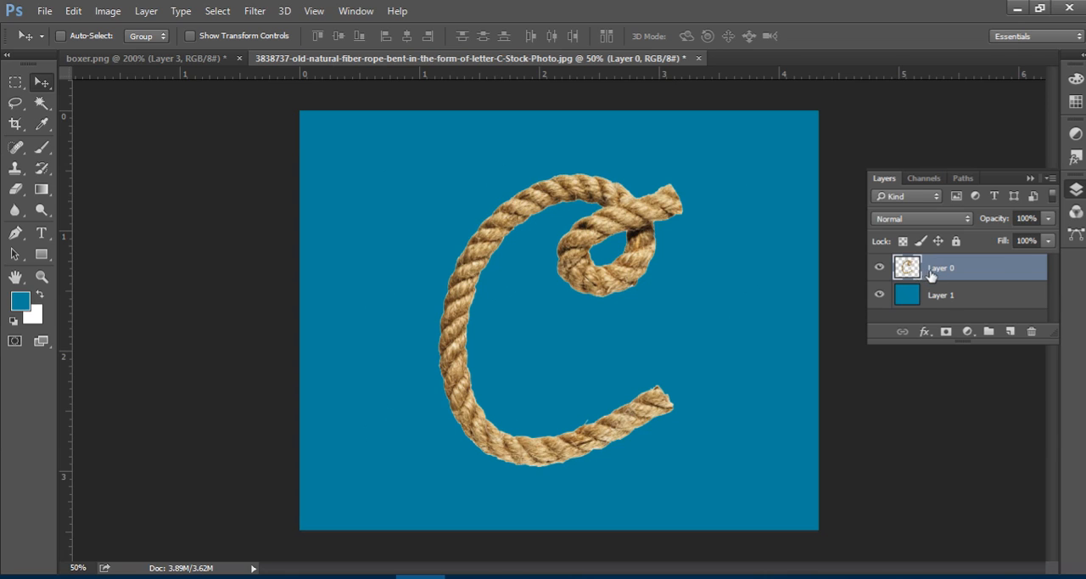
Start Puppet Warp on the rope layer and show its mesh to inspect how it covers the rope's edges.
{"action": "left_click", "coordinate": [73, 11]}
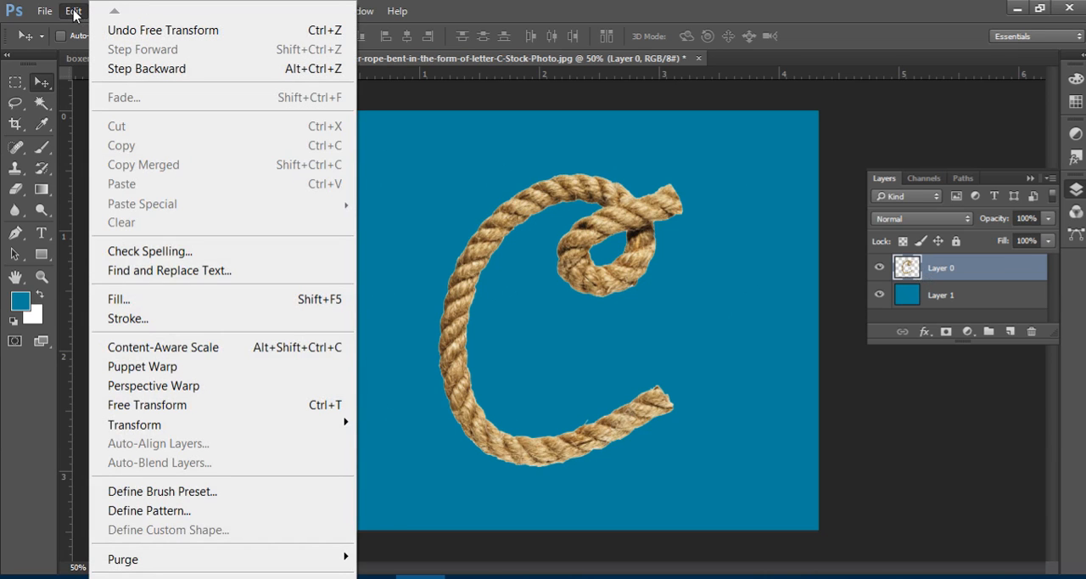
{"action": "left_click", "coordinate": [172, 373]}
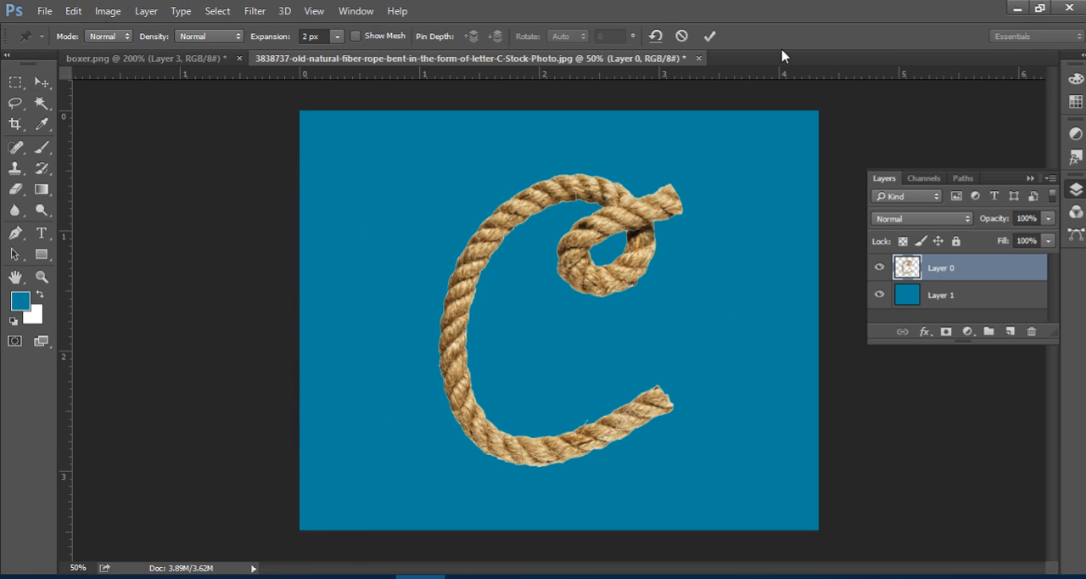
{"action": "left_click", "coordinate": [355, 36]}
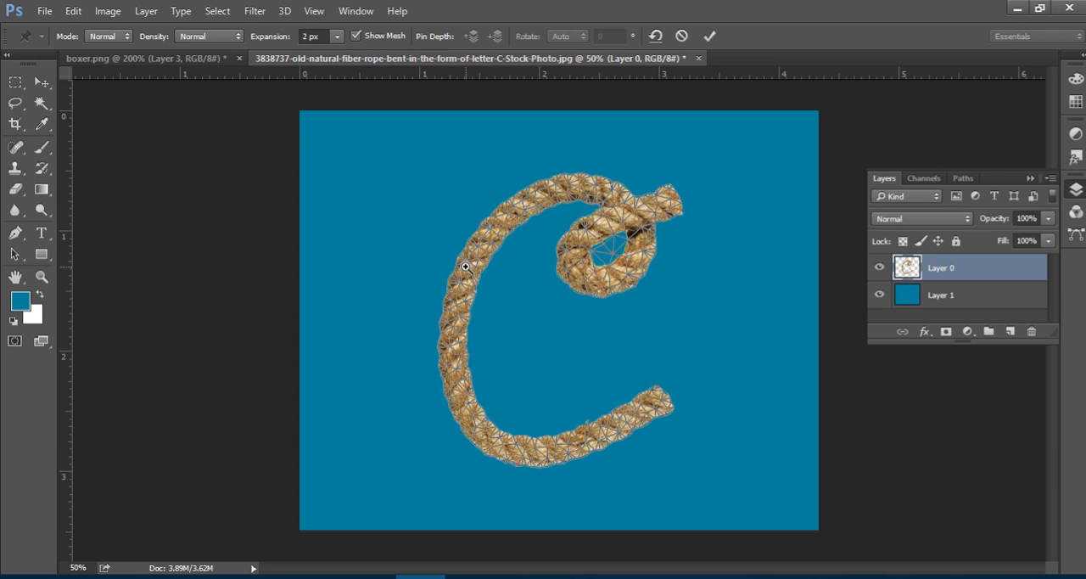
{"action": "scroll", "coordinate": [472, 276], "scroll_direction": "up", "scroll_amount": 3}
{"action": "scroll", "coordinate": [472, 276], "scroll_direction": "up", "scroll_amount": 2}
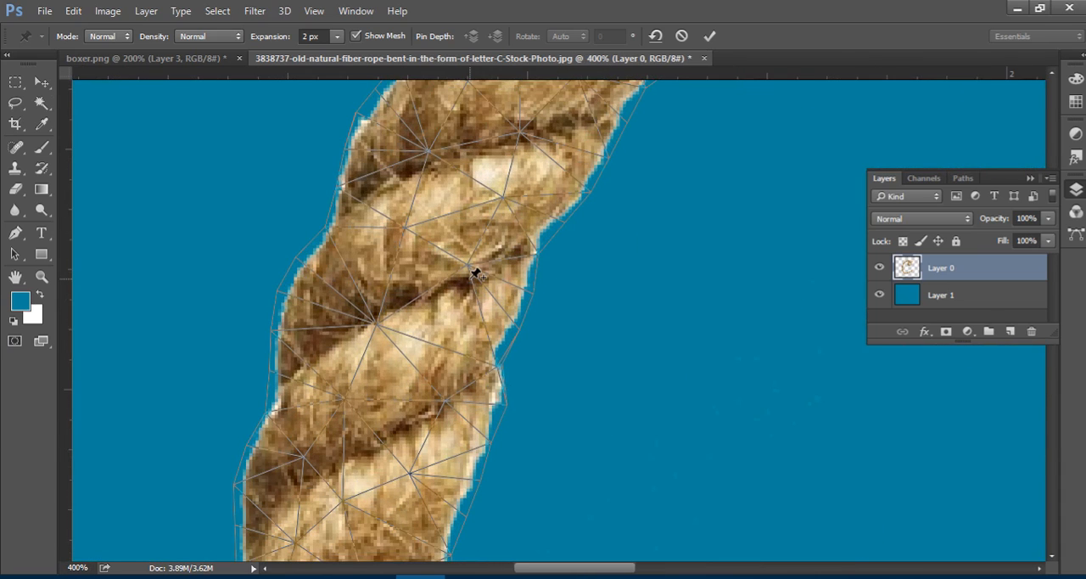
{"action": "key", "text": "ctrl+0"}
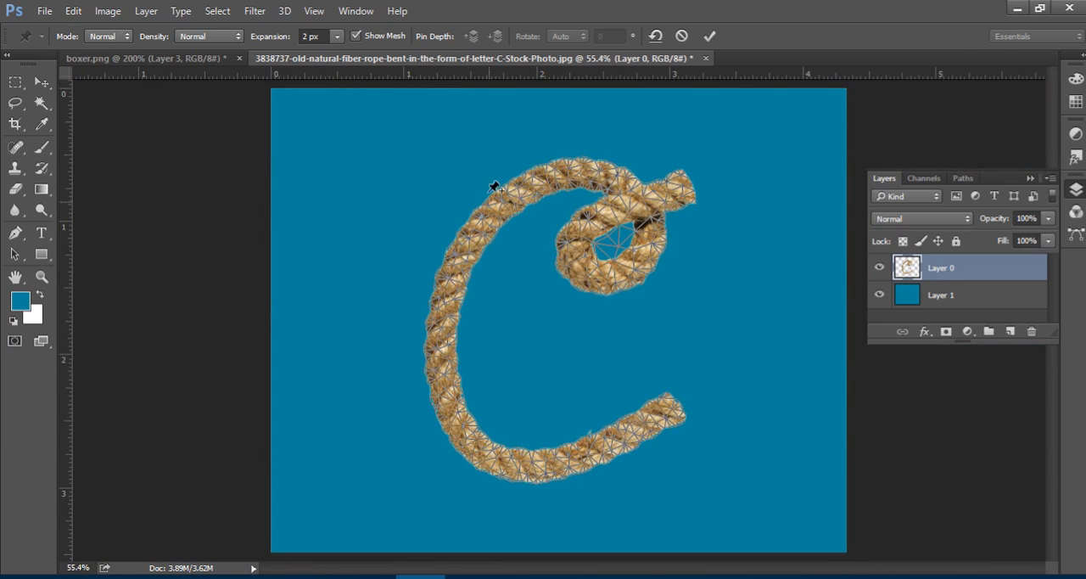
Set the Puppet Warp expansion to 0 px and check the mesh along the rope's edge.
{"action": "left_click", "coordinate": [338, 37]}
{"action": "left_click", "coordinate": [321, 38]}
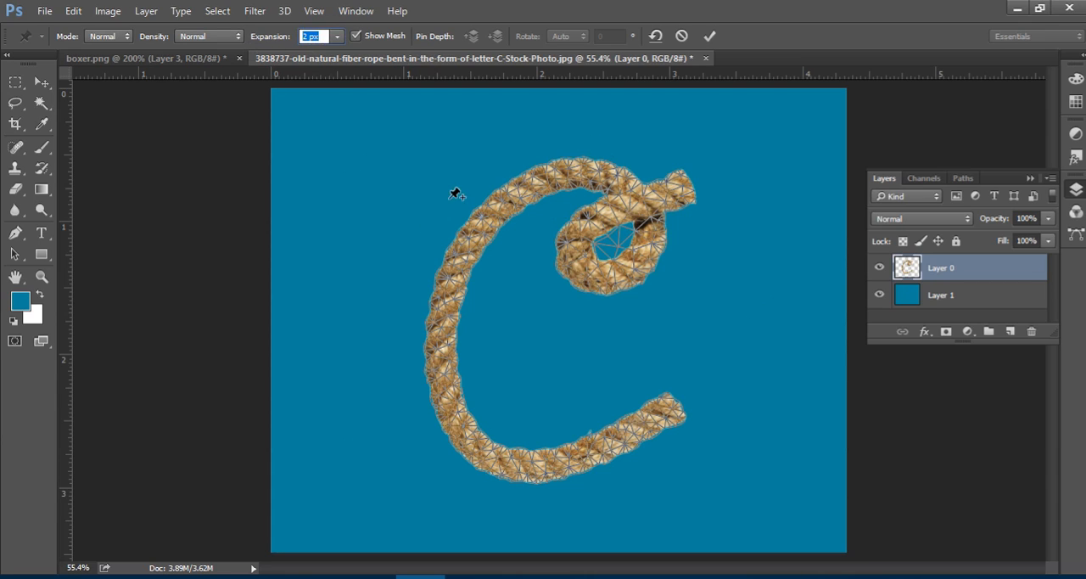
{"action": "type", "text": "0"}
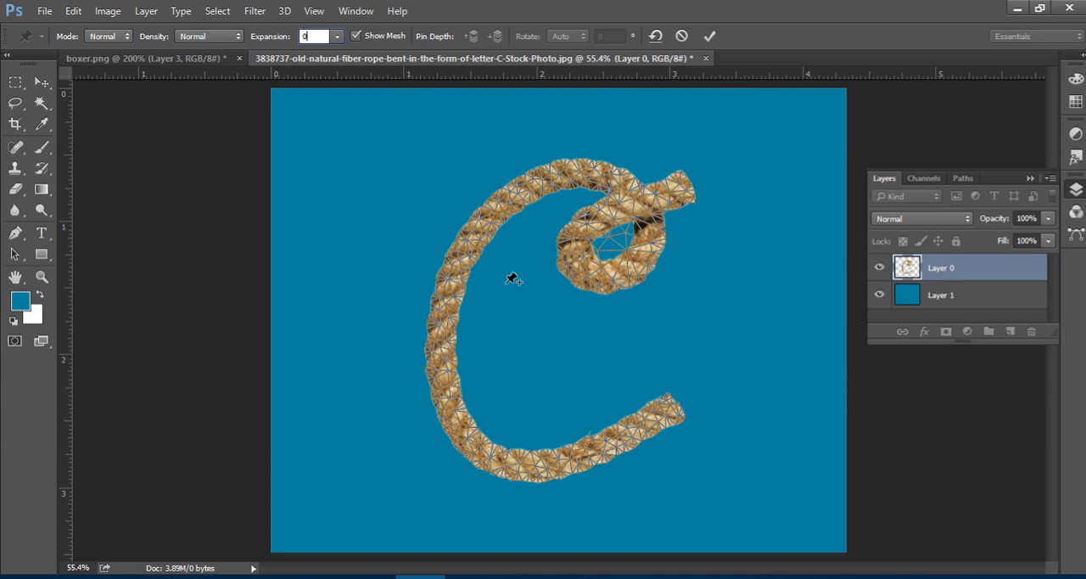
{"action": "scroll", "coordinate": [432, 274], "scroll_direction": "up", "scroll_amount": 5}
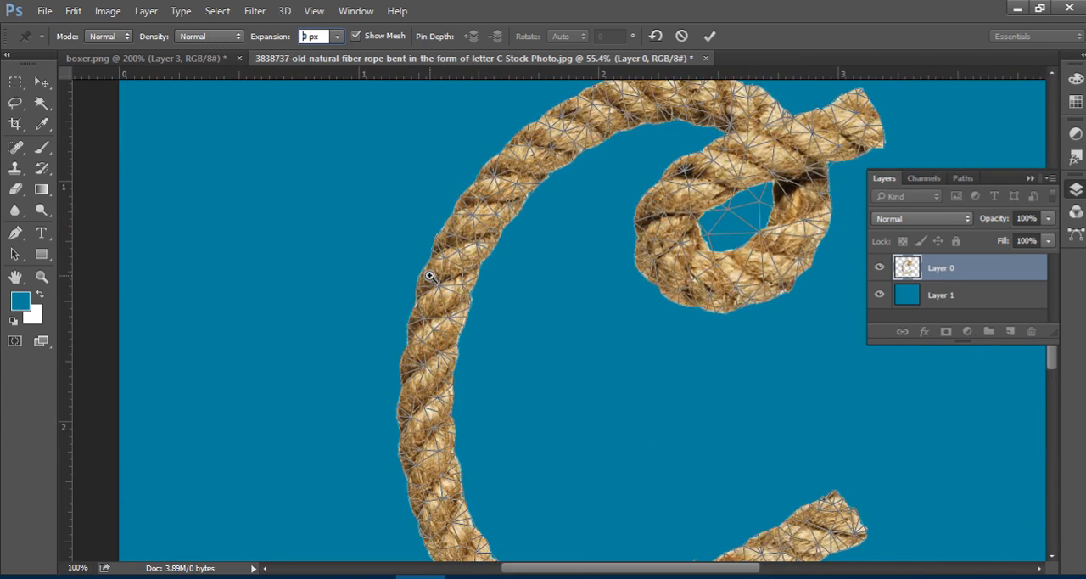
{"action": "scroll", "coordinate": [431, 274], "scroll_direction": "up", "scroll_amount": 6}
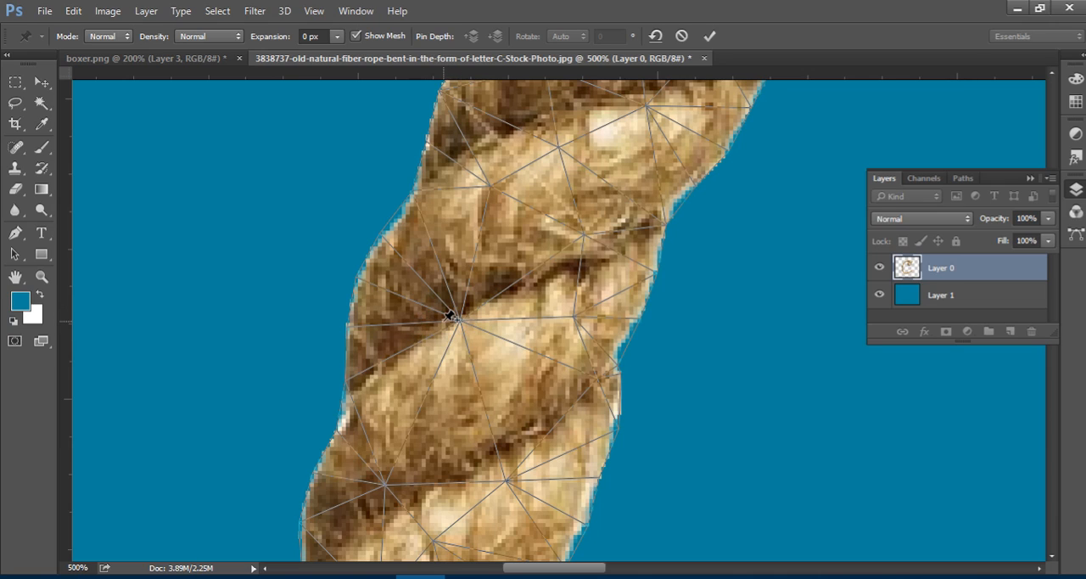
Set the Puppet Warp mesh density to More Points and hide the mesh.
{"action": "left_click", "coordinate": [224, 37]}
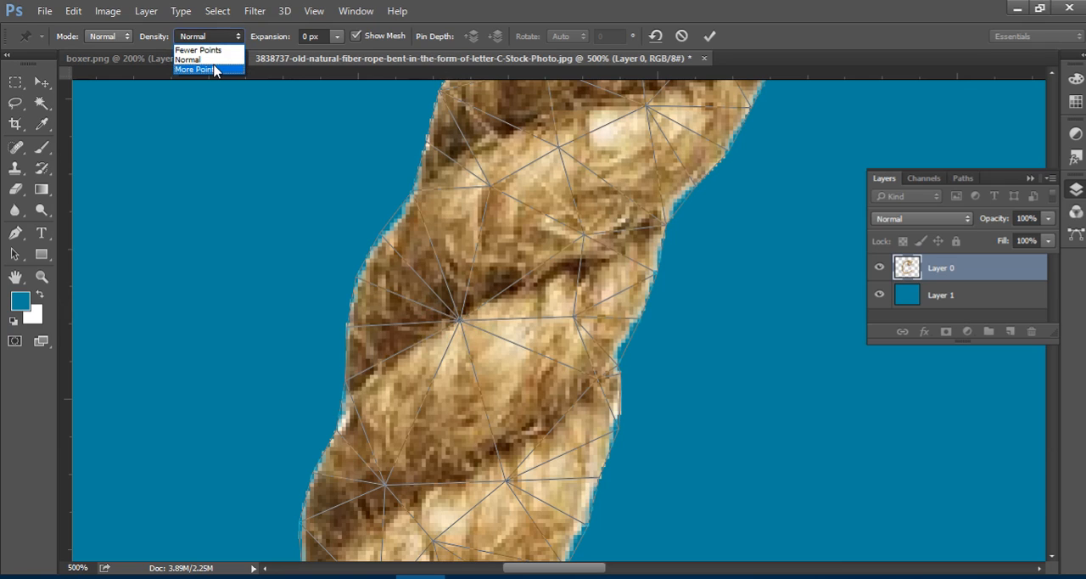
{"action": "left_click", "coordinate": [215, 70]}
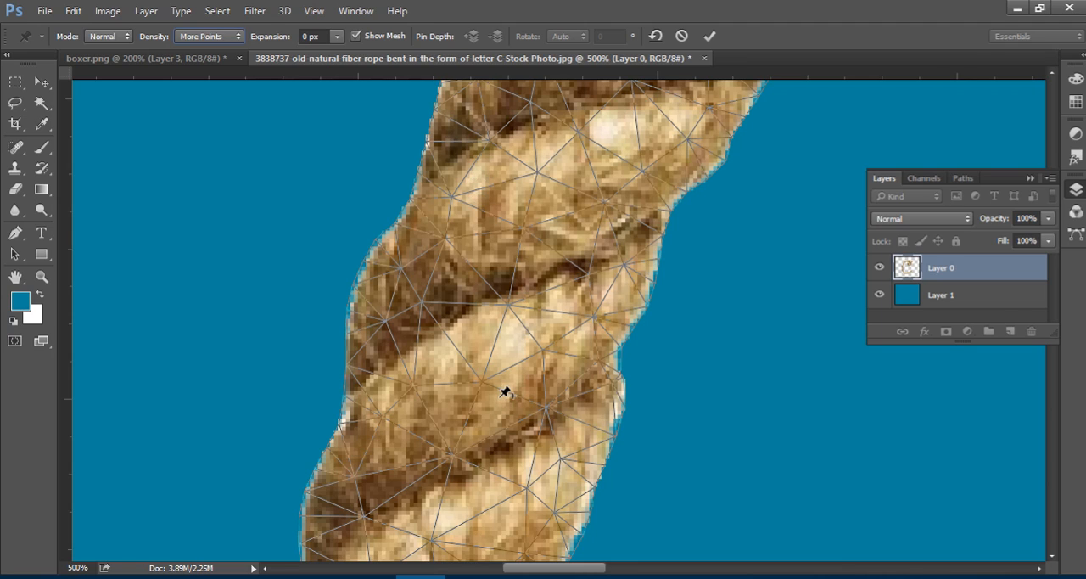
{"action": "key", "text": "ctrl+0"}
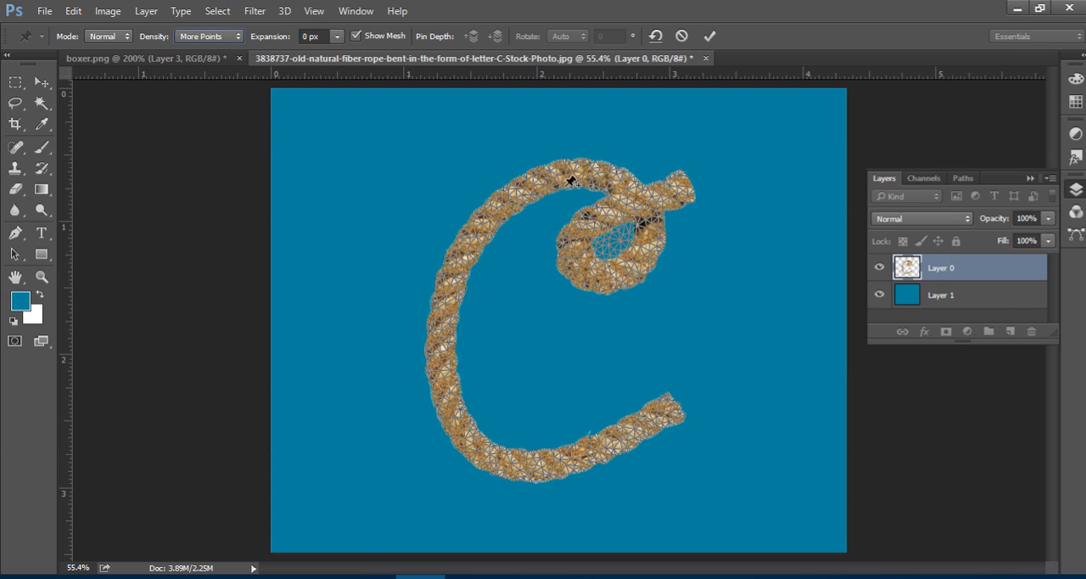
{"action": "left_click", "coordinate": [356, 37]}
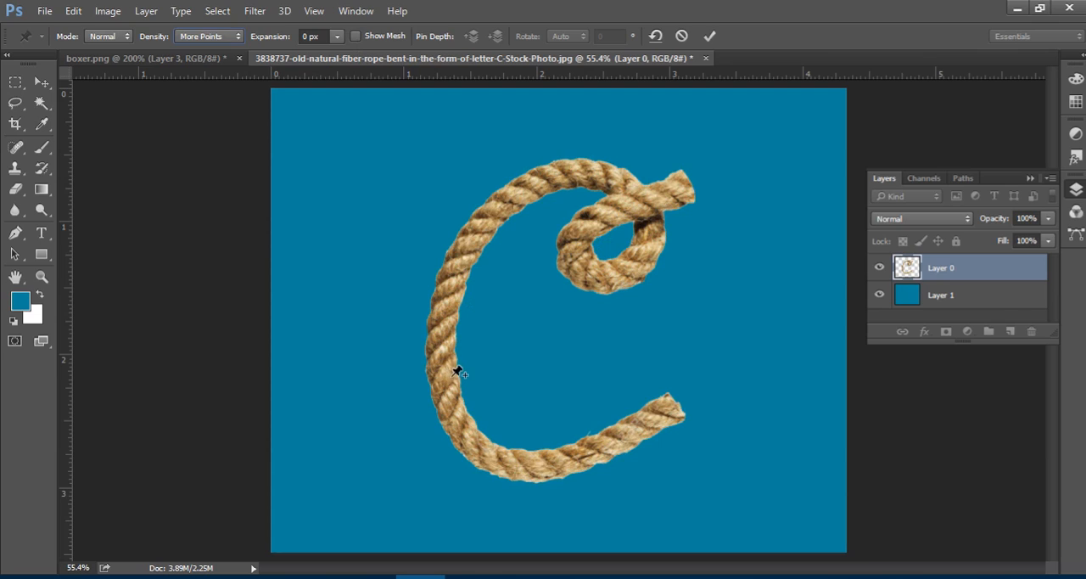
Pin the rope's free lower end and its bottom bend, and move the end pin around to try out the bending.
{"action": "left_click", "coordinate": [671, 404]}
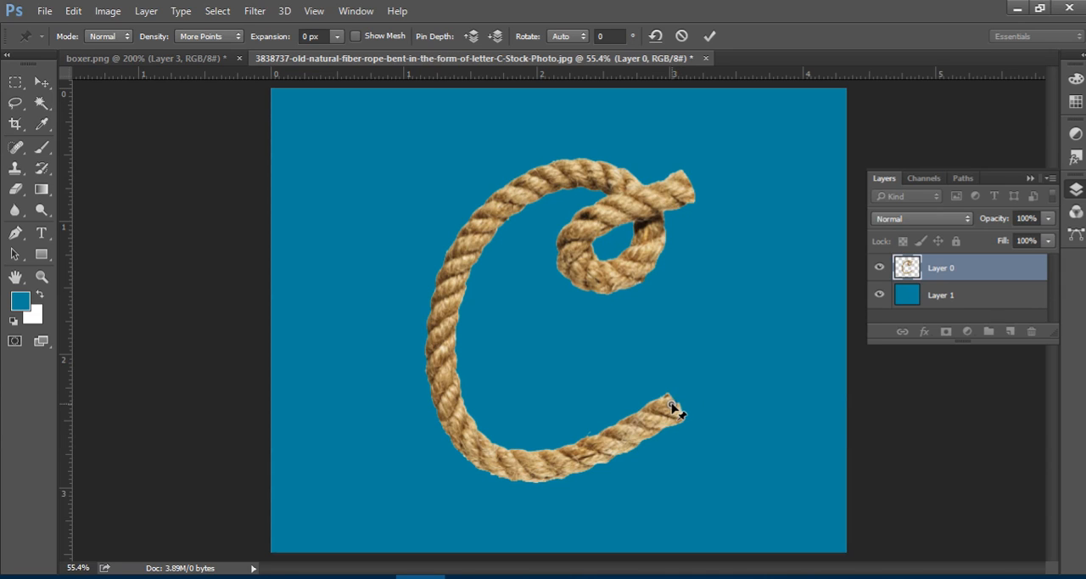
{"action": "mouse_move", "coordinate": [673, 409]}
{"action": "left_mouse_down"}
{"action": "mouse_move", "coordinate": [642, 443]}
{"action": "mouse_move", "coordinate": [690, 398]}
{"action": "mouse_move", "coordinate": [681, 401]}
{"action": "left_mouse_up"}
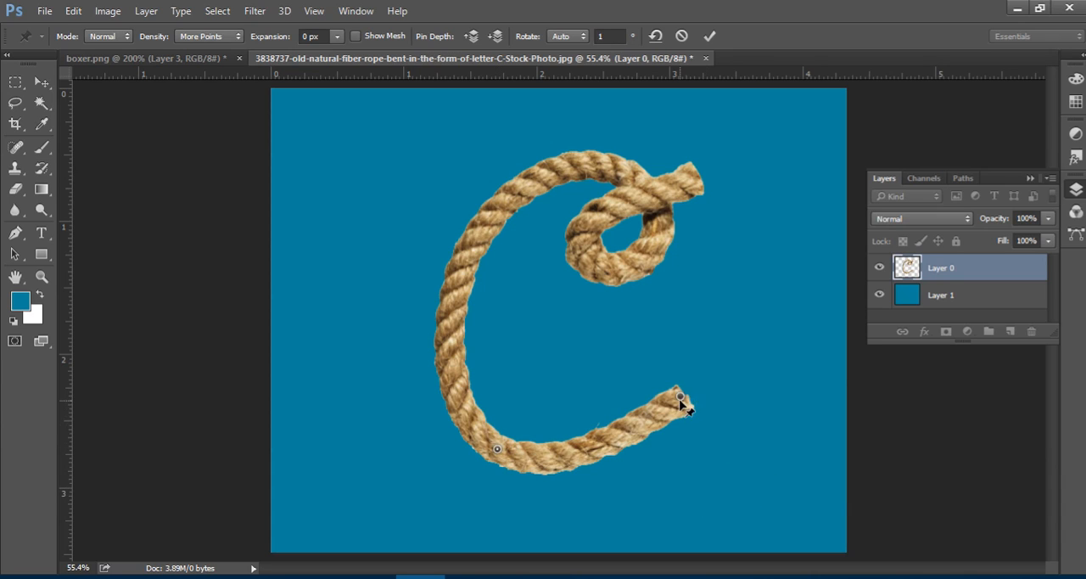
{"action": "left_click_drag", "start_coordinate": [679, 398], "coordinate": [687, 427]}
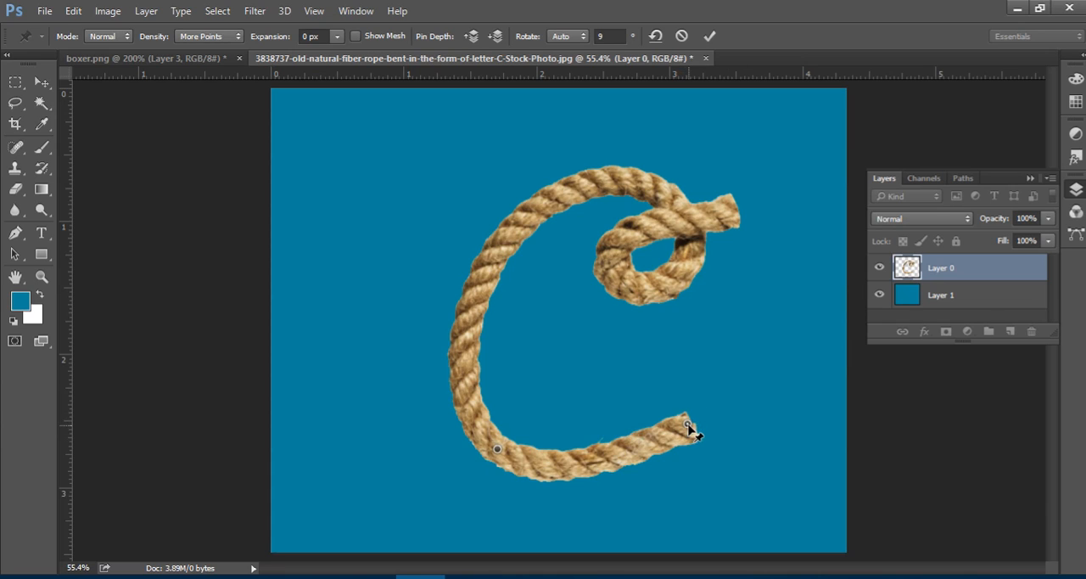
{"action": "left_click_drag", "start_coordinate": [687, 427], "coordinate": [672, 413]}
{"action": "left_click_drag", "start_coordinate": [654, 389], "coordinate": [670, 390]}
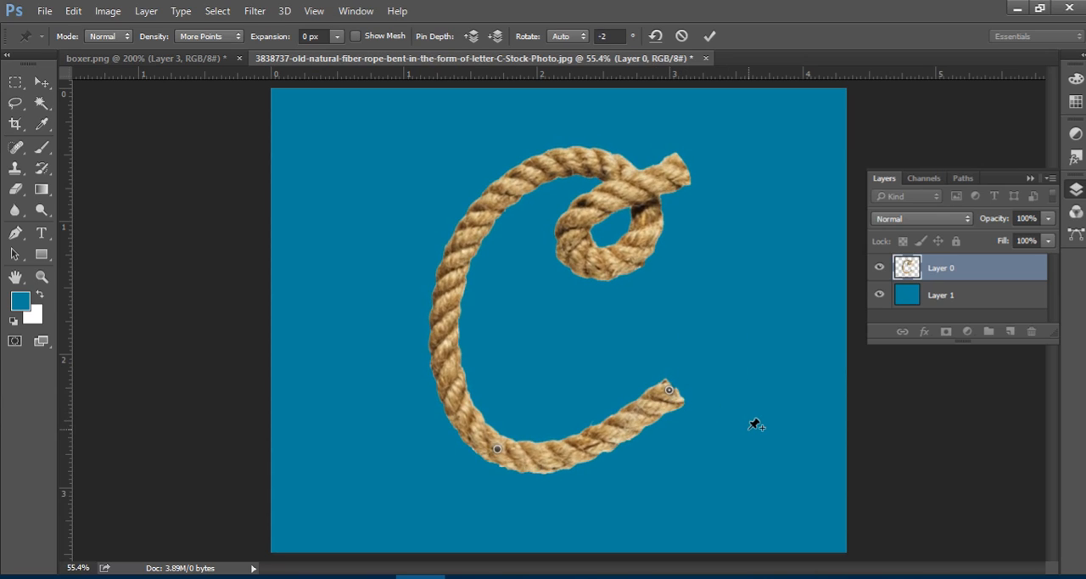
Bend the rope's lower end upward and inward with its pin, undo the extra downward move, and commit the warp.
{"action": "left_click_drag", "start_coordinate": [675, 395], "coordinate": [647, 370]}
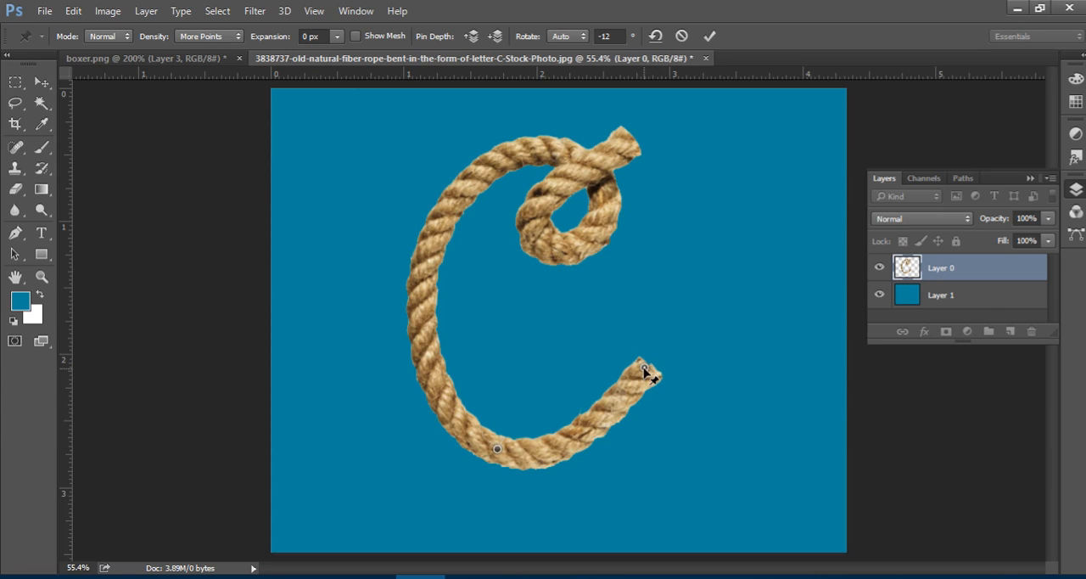
{"action": "left_click_drag", "start_coordinate": [644, 369], "coordinate": [650, 397]}
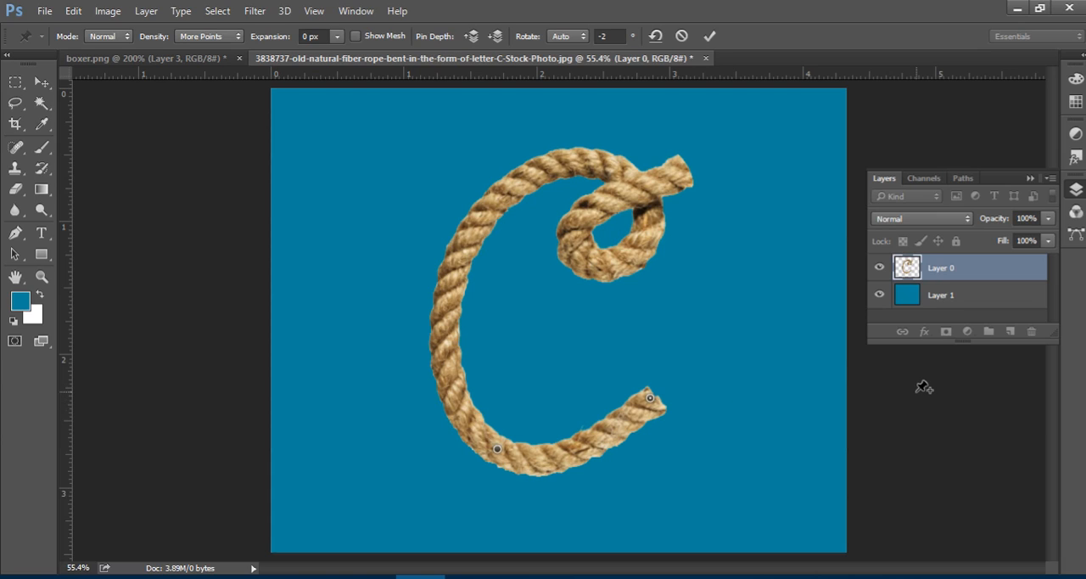
{"action": "key", "text": "ctrl+z"}
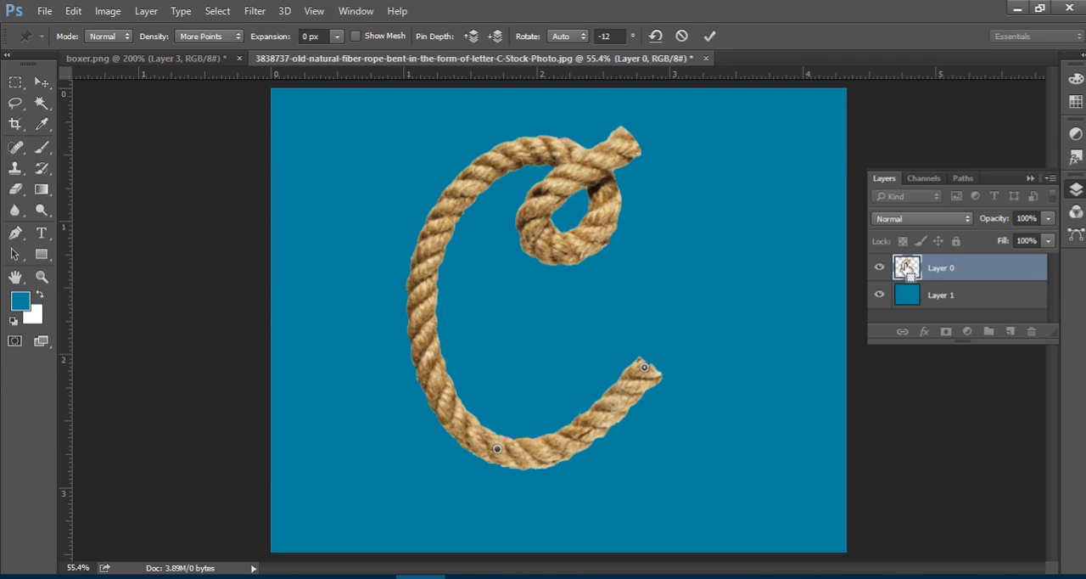
{"action": "left_click", "coordinate": [709, 35]}
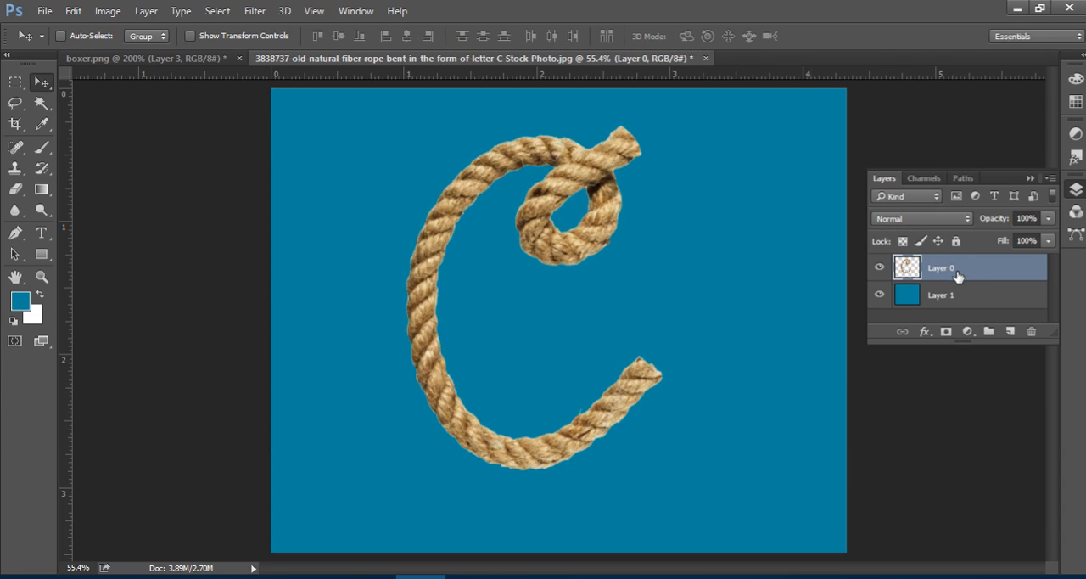
Duplicate the warped rope layer three times.
{"action": "key", "text": "ctrl+j"}
{"action": "key", "text": "ctrl+j"}
{"action": "key", "text": "ctrl+j"}
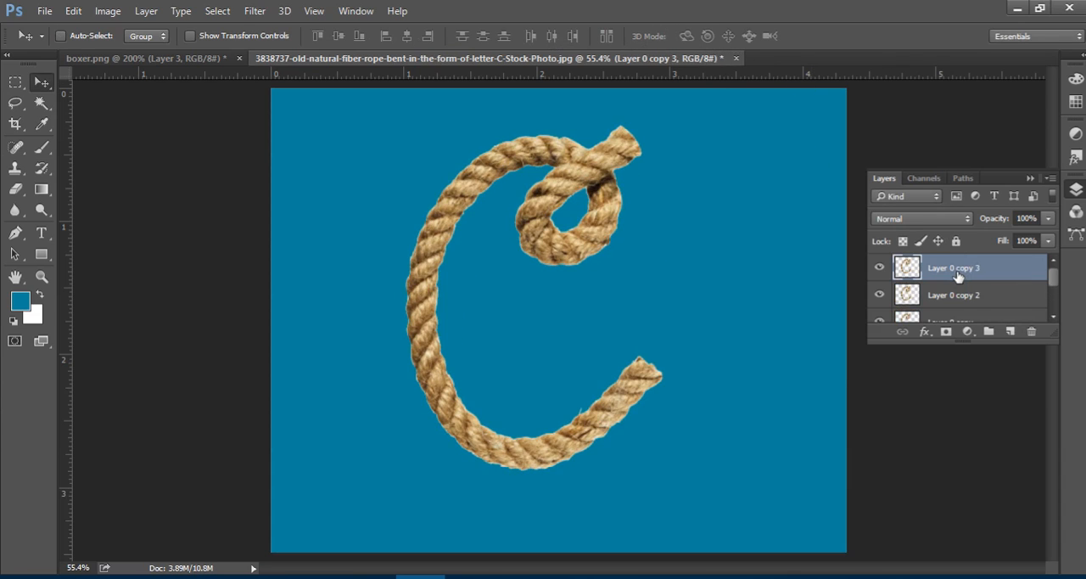
Hide the original rope layer, Layer 0, and select its first copy, Layer 0 copy.
{"action": "scroll", "coordinate": [959, 280], "scroll_direction": "down", "scroll_amount": 2}
{"action": "left_click", "coordinate": [934, 295]}
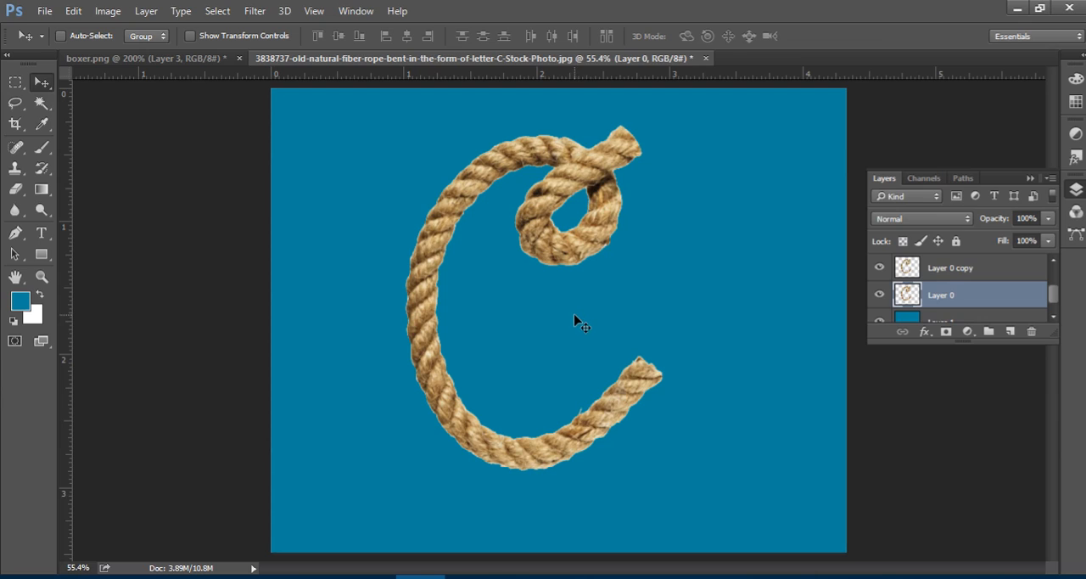
{"action": "left_click", "coordinate": [880, 294]}
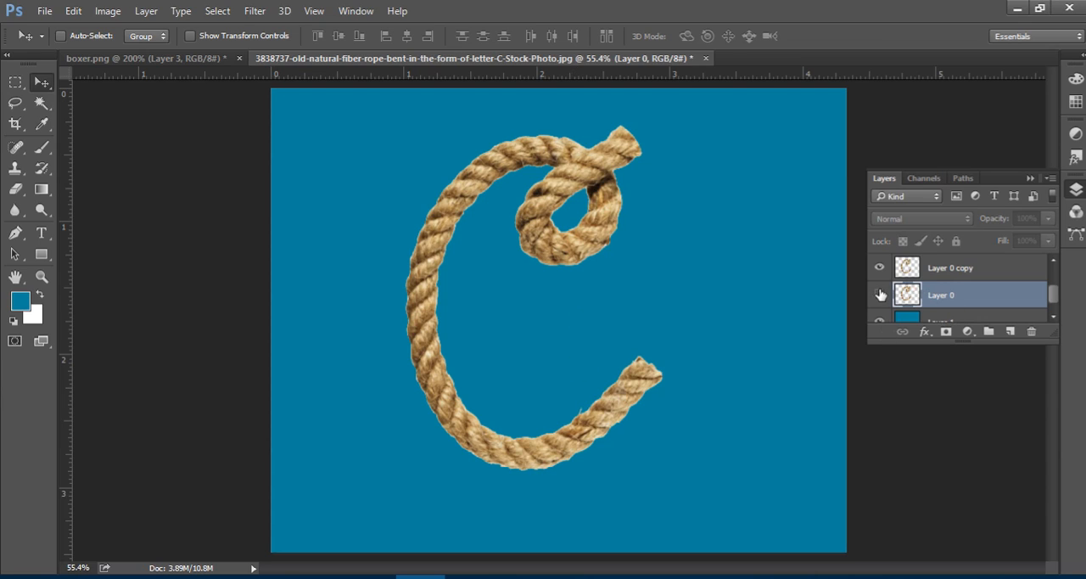
{"action": "left_click", "coordinate": [954, 270]}
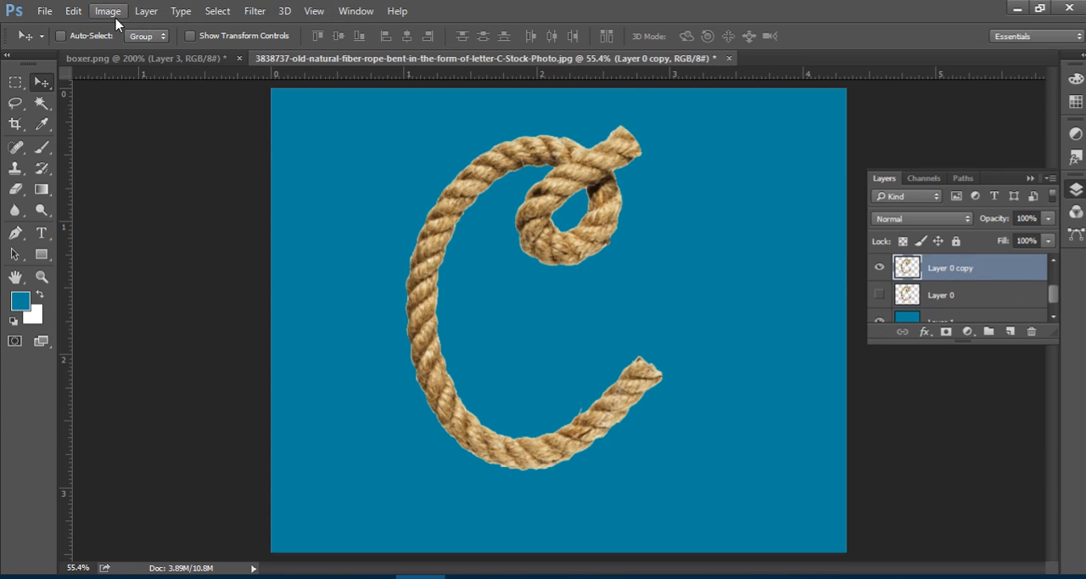
{"action": "left_click", "coordinate": [72, 17]}
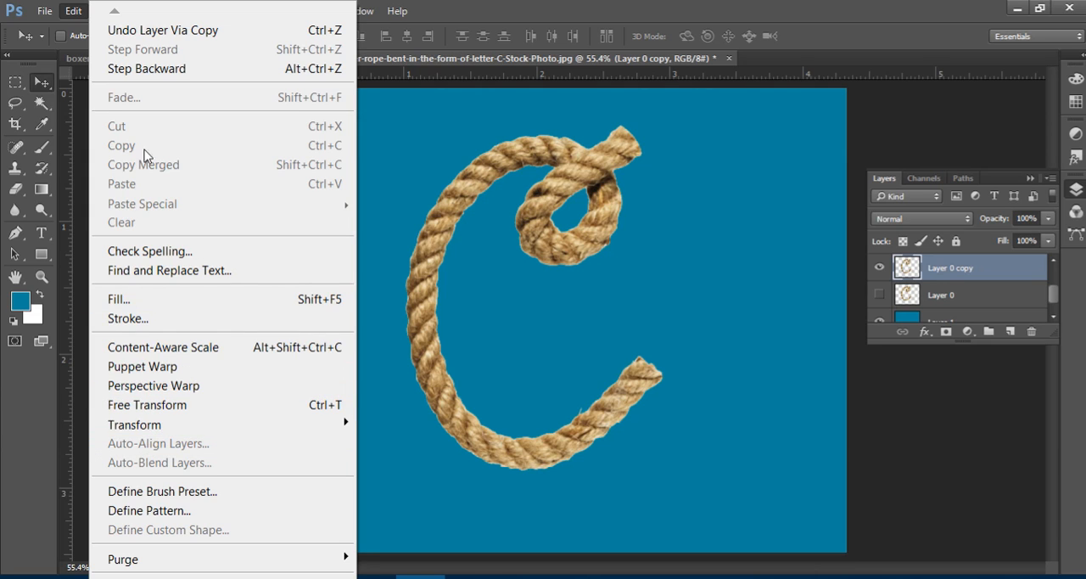
{"action": "mouse_move", "coordinate": [42, 14]}
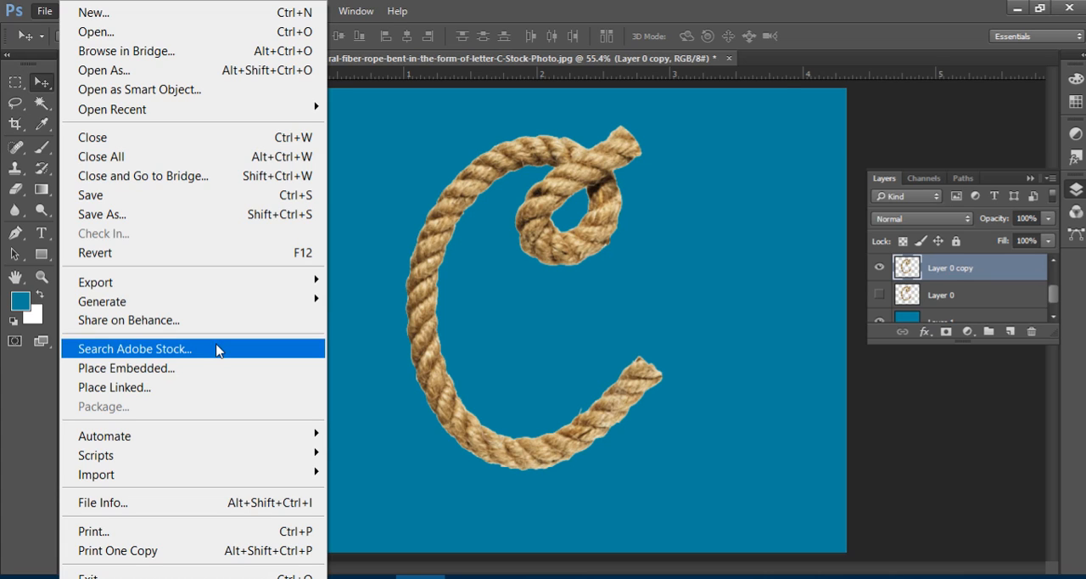
{"action": "left_click", "coordinate": [757, 7]}
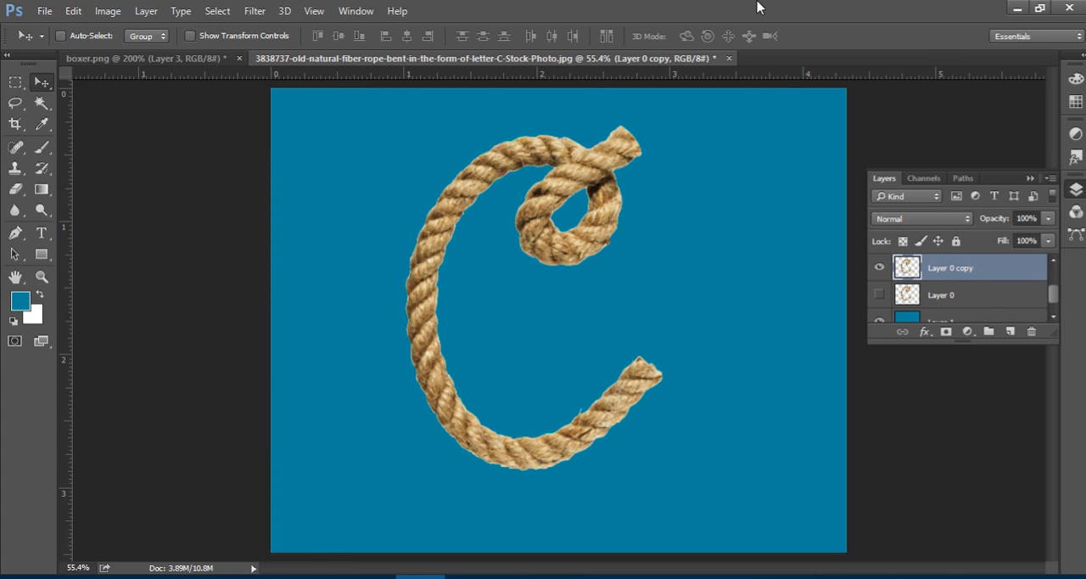
{"action": "key", "text": "i"}
{"action": "key", "text": "ctrl+k"}
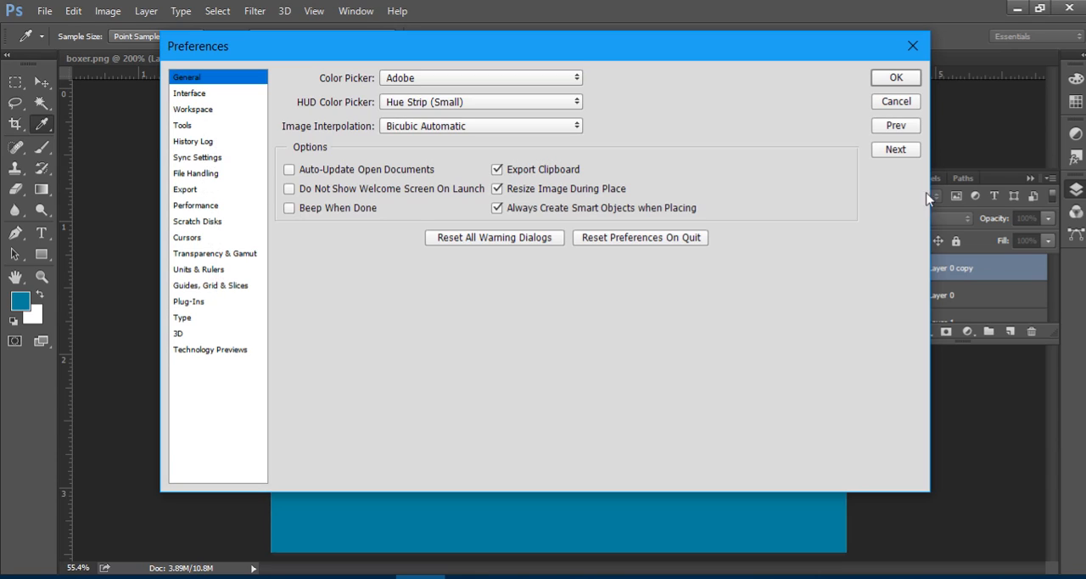
{"action": "left_click", "coordinate": [895, 102]}
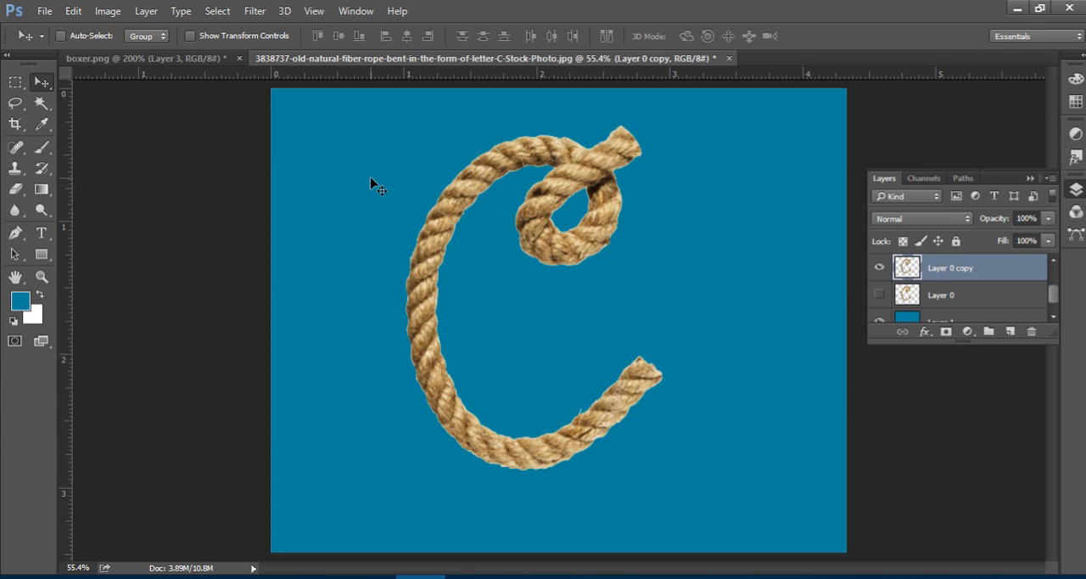
Start Puppet Warp on Layer 0 copy with density set to More Points and expansion 0 px, checking the mesh and hiding it again.
{"action": "left_click", "coordinate": [73, 11]}
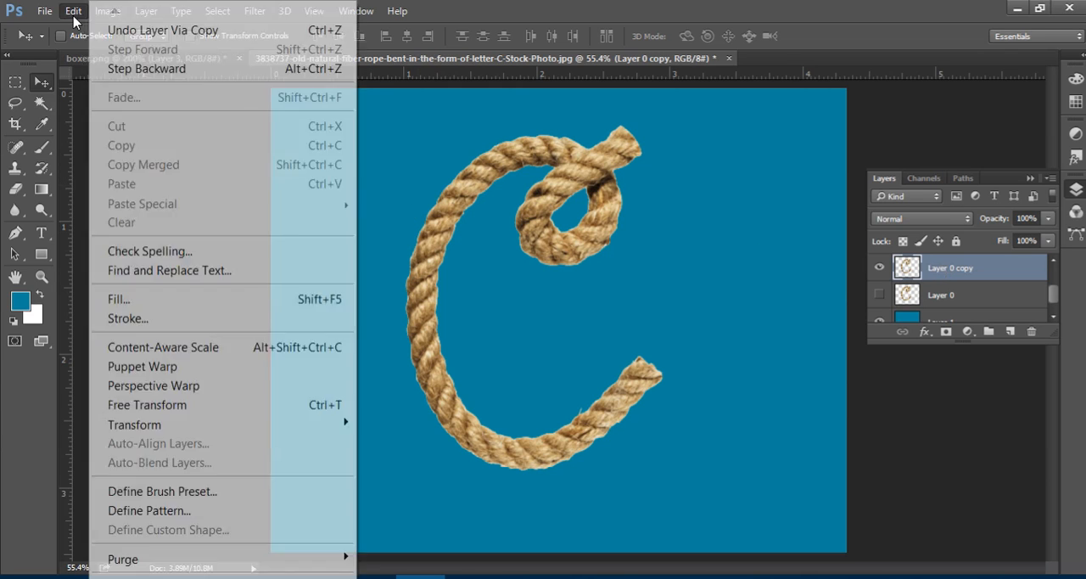
{"action": "left_click", "coordinate": [183, 375]}
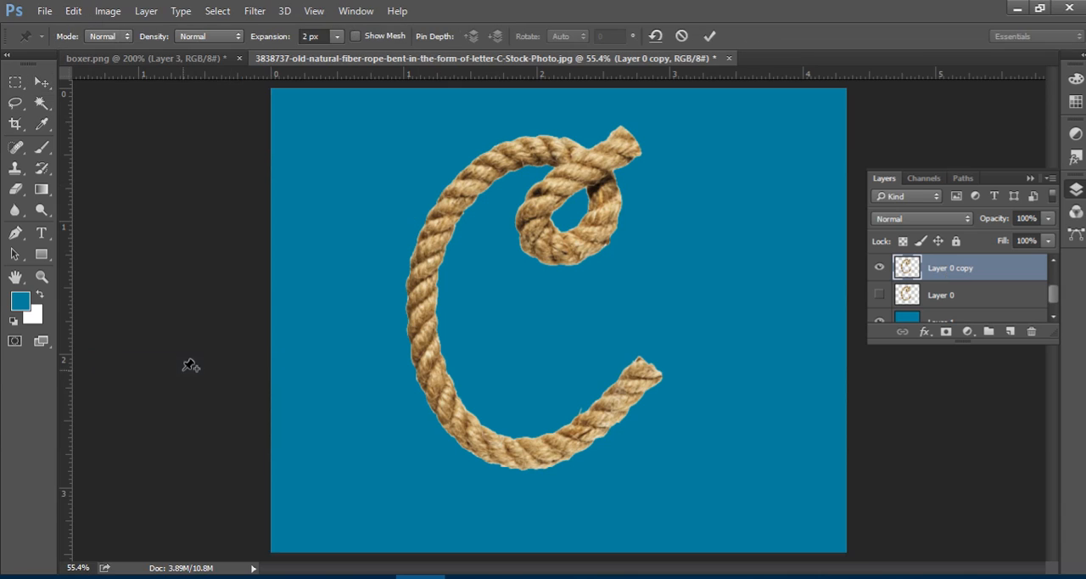
{"action": "left_click", "coordinate": [357, 35]}
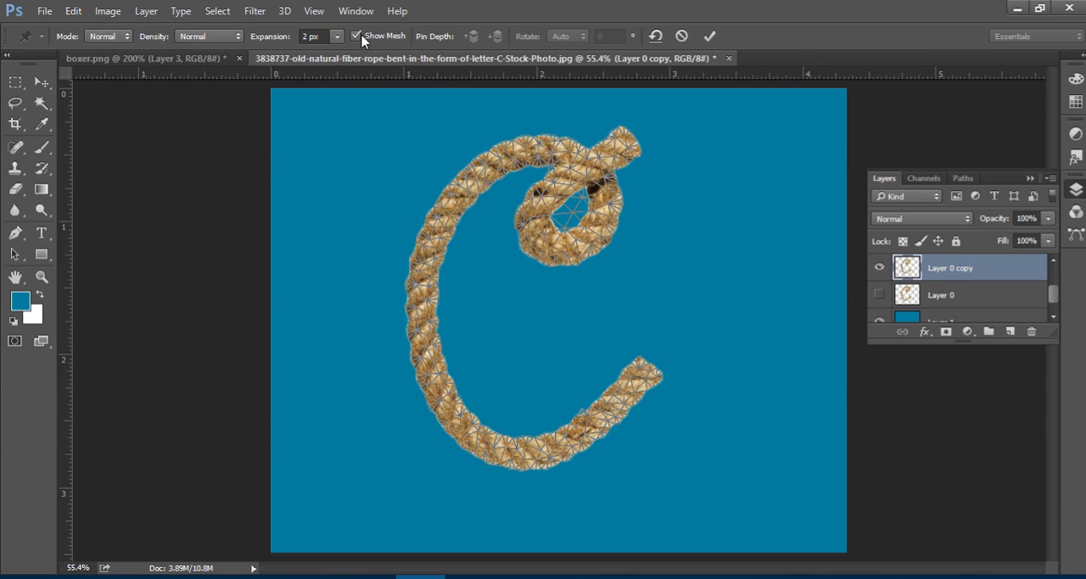
{"action": "left_click", "coordinate": [227, 36]}
{"action": "left_click", "coordinate": [218, 73]}
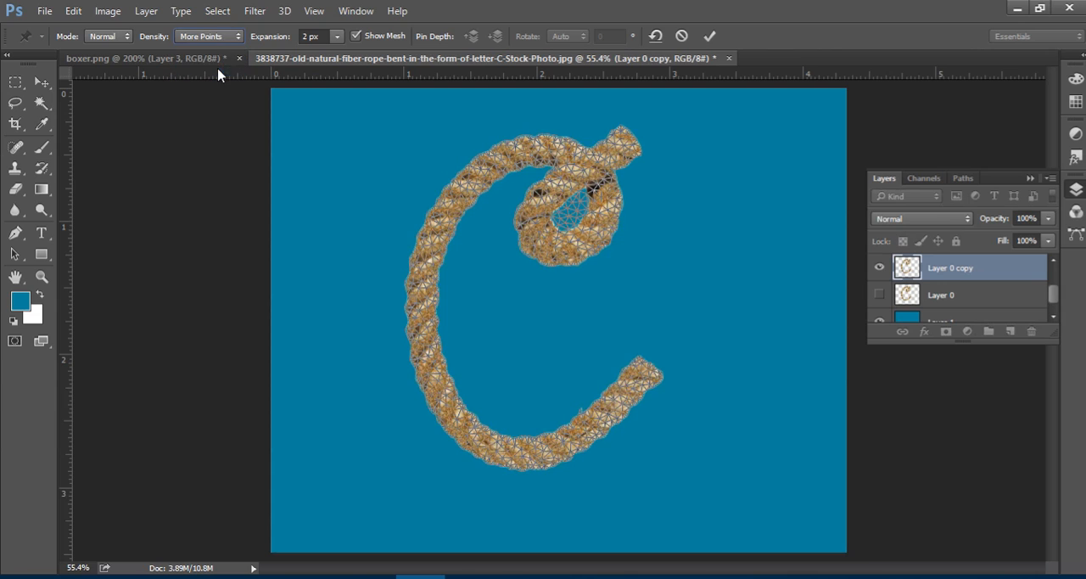
{"action": "left_click", "coordinate": [314, 37]}
{"action": "type", "text": "0"}
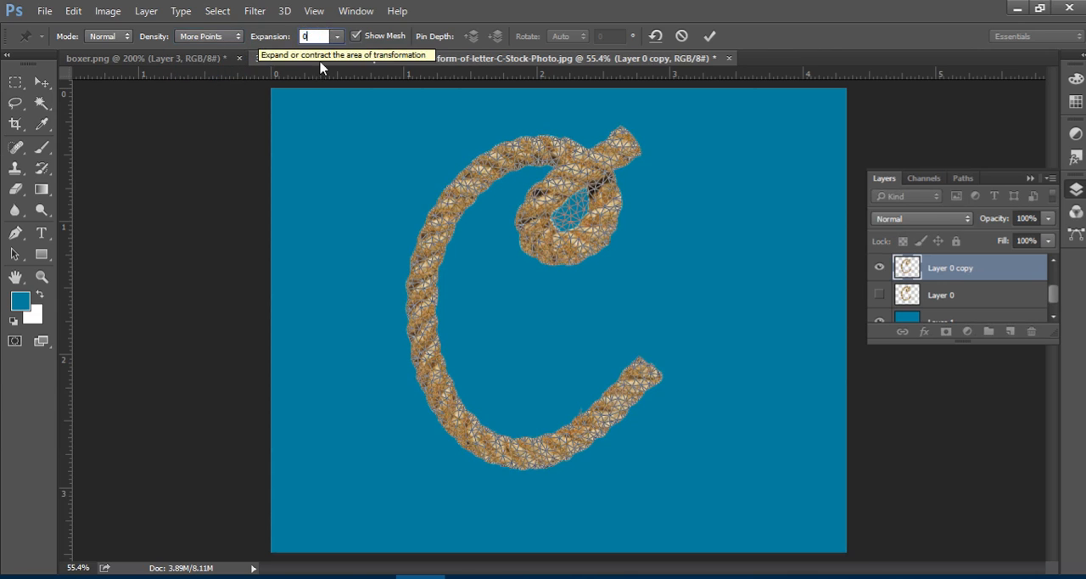
{"action": "left_click", "coordinate": [356, 36]}
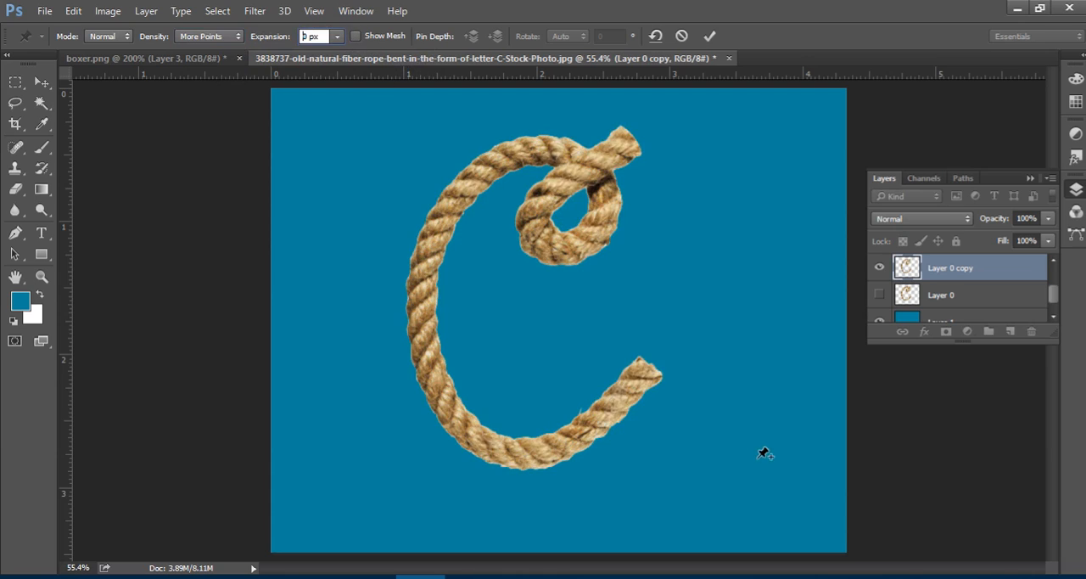
Pin the rope's free lower end and lower bend, pull the end pin down to about X 2.87 in, Y 2.35 in, and commit the warp.
{"action": "left_click", "coordinate": [648, 367]}
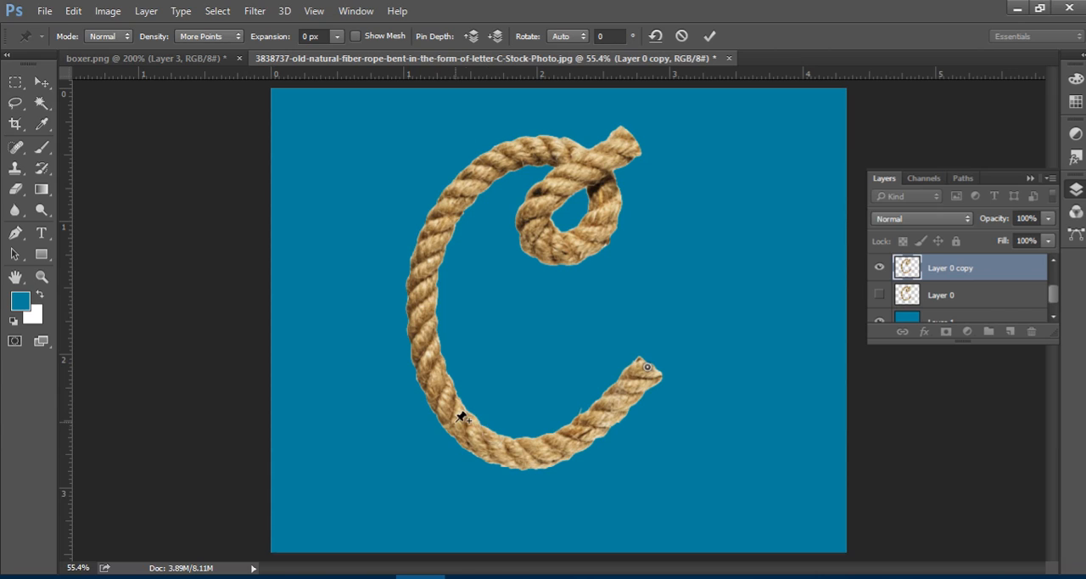
{"action": "left_click", "coordinate": [453, 419]}
{"action": "left_click_drag", "start_coordinate": [649, 366], "coordinate": [651, 401]}
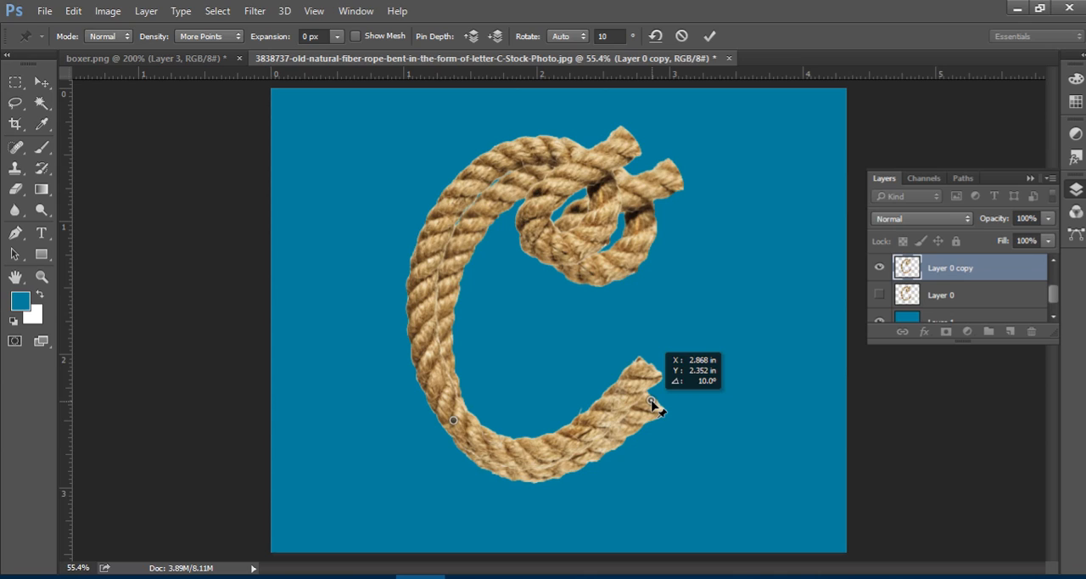
{"action": "left_click_drag", "start_coordinate": [652, 402], "coordinate": [652, 401]}
{"action": "scroll", "coordinate": [938, 319], "scroll_direction": "up", "scroll_amount": 2}
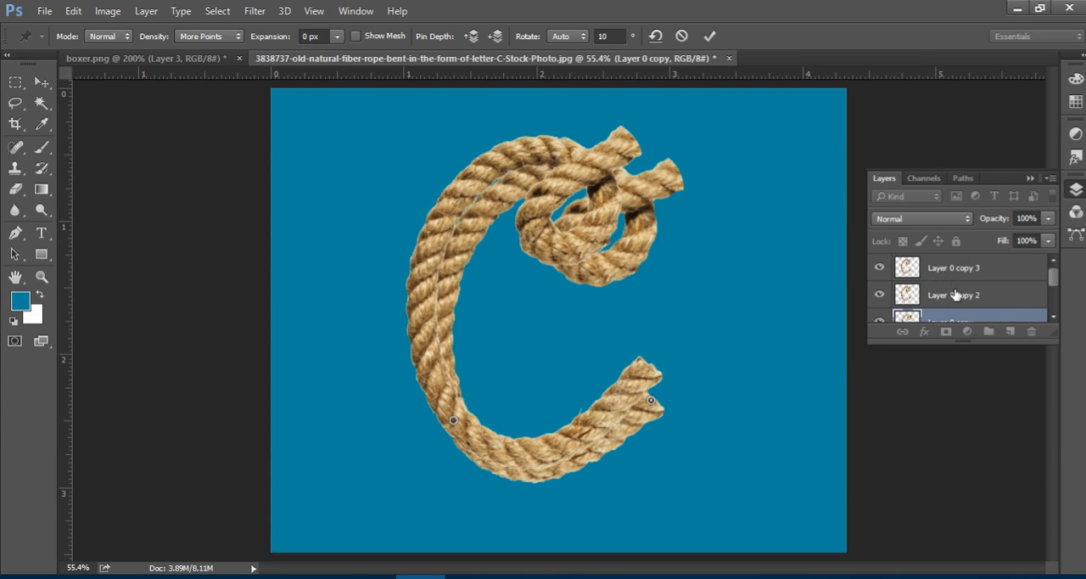
{"action": "left_click", "coordinate": [709, 35]}
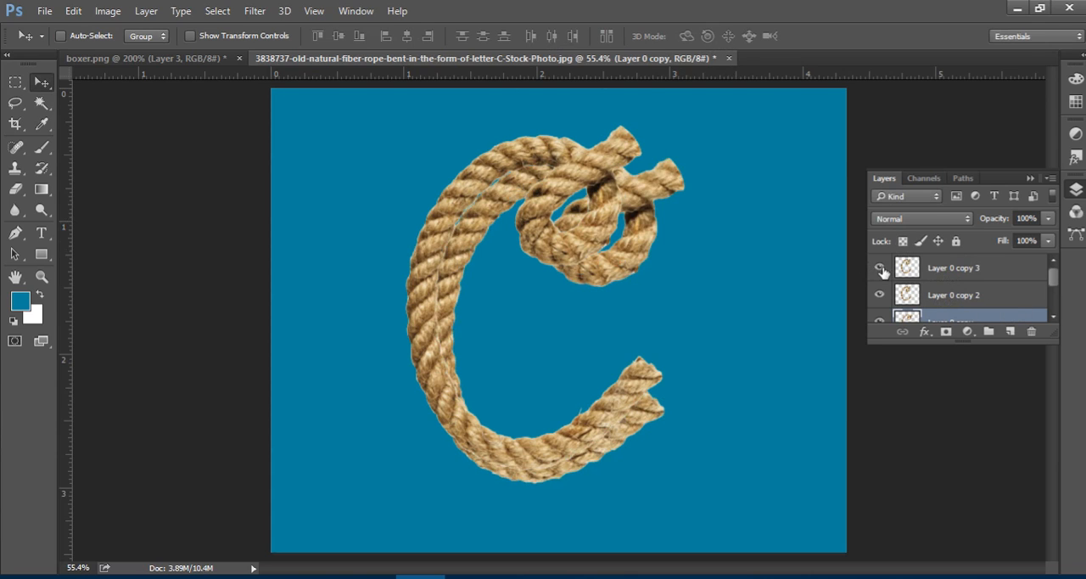
Hide Layer 0 copy 3 and Layer 0 copy, and make Layer 0 copy 2 the visible, selected rope layer.
{"action": "left_click", "coordinate": [880, 293]}
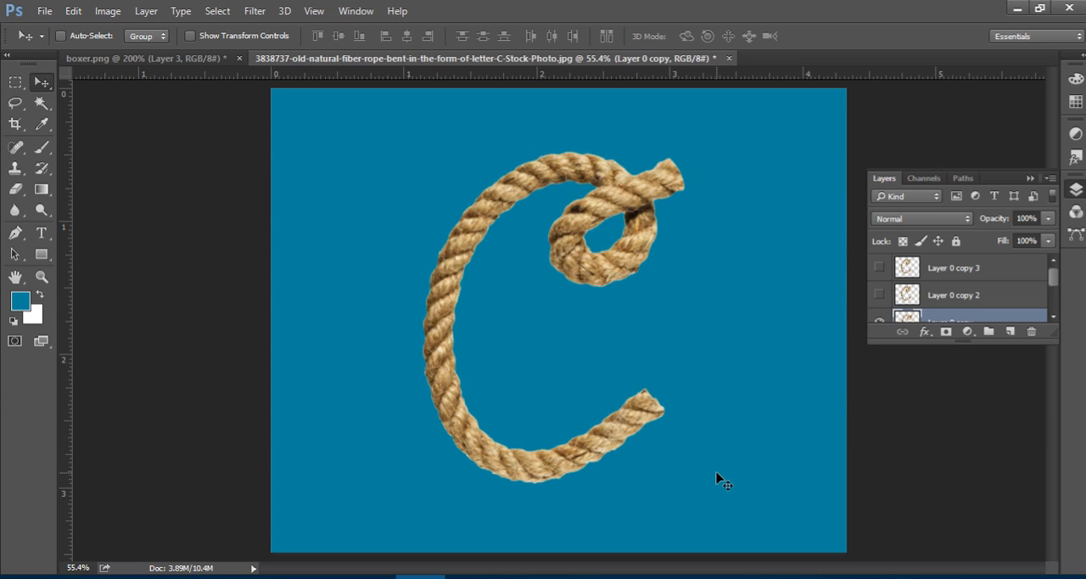
{"action": "scroll", "coordinate": [942, 322], "scroll_direction": "down", "scroll_amount": 1}
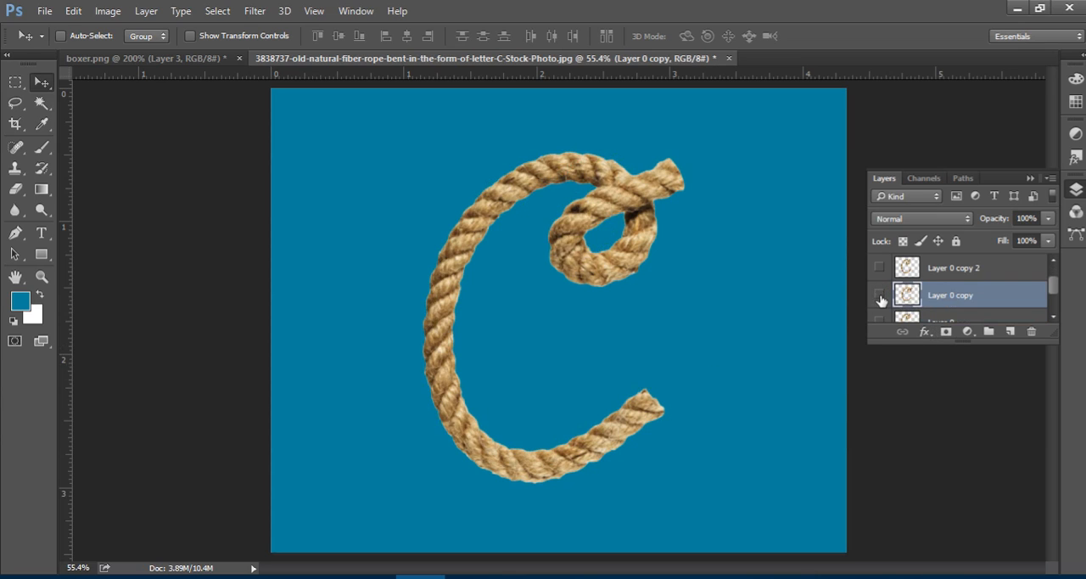
{"action": "left_click", "coordinate": [880, 295]}
{"action": "left_click", "coordinate": [879, 267]}
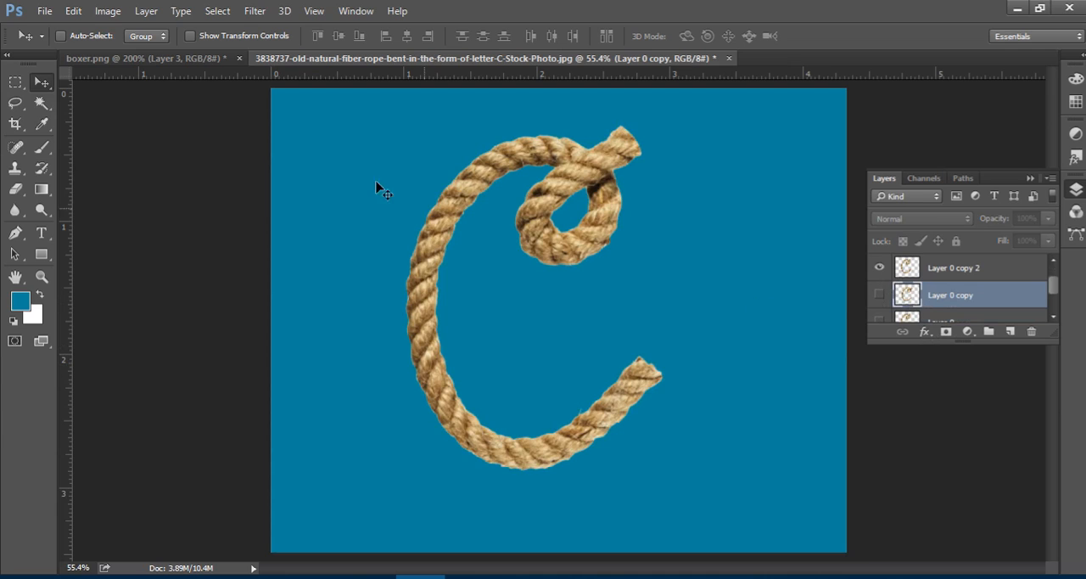
{"action": "left_click", "coordinate": [74, 11]}
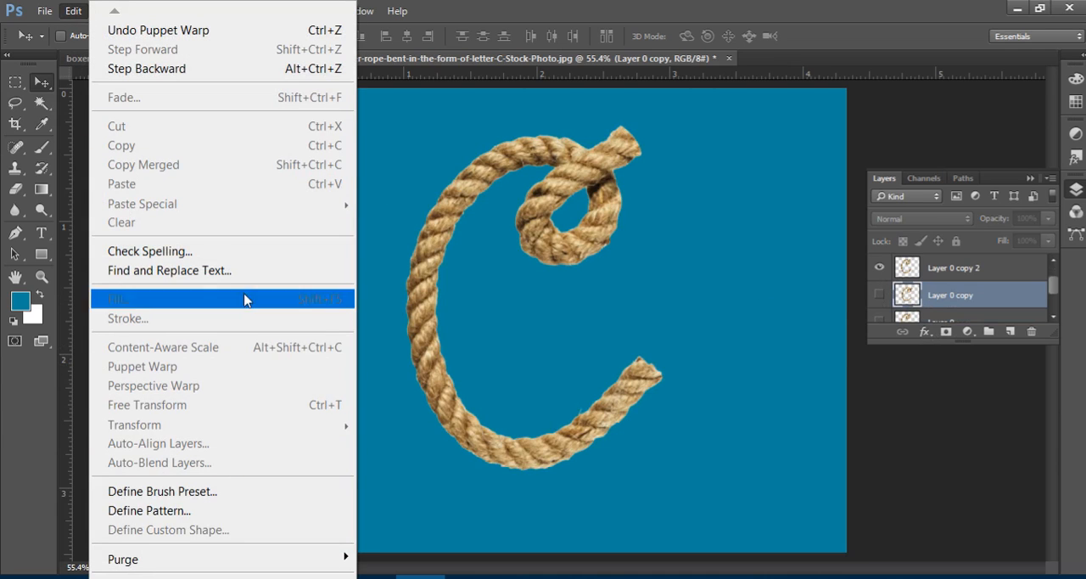
{"action": "left_click", "coordinate": [638, 12]}
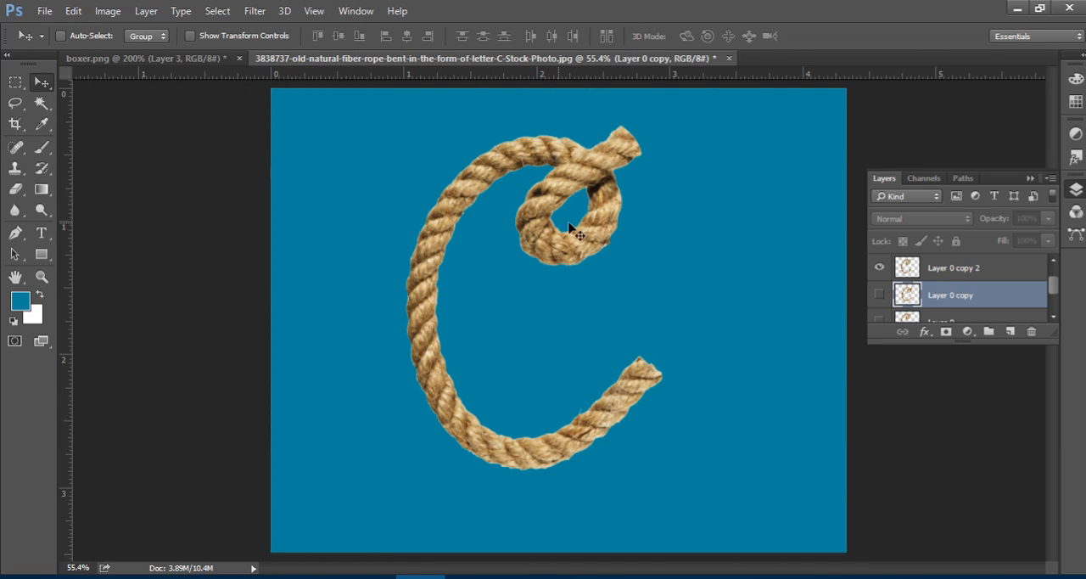
{"action": "left_click", "coordinate": [964, 269]}
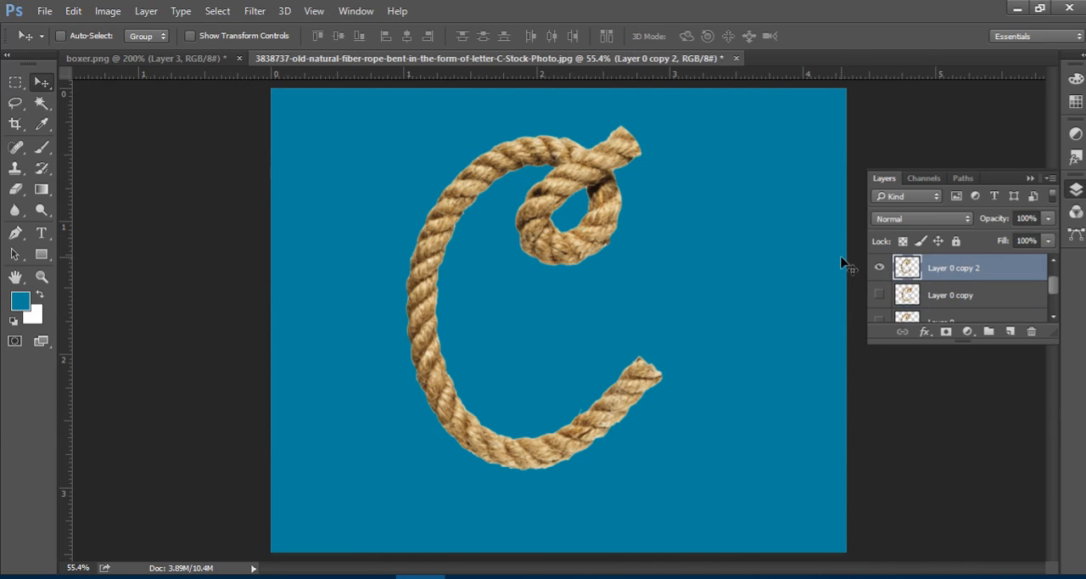
Start Puppet Warp on Layer 0 copy 2 with expansion 0 px and density More Points, leaving the mesh hidden.
{"action": "left_click", "coordinate": [74, 11]}
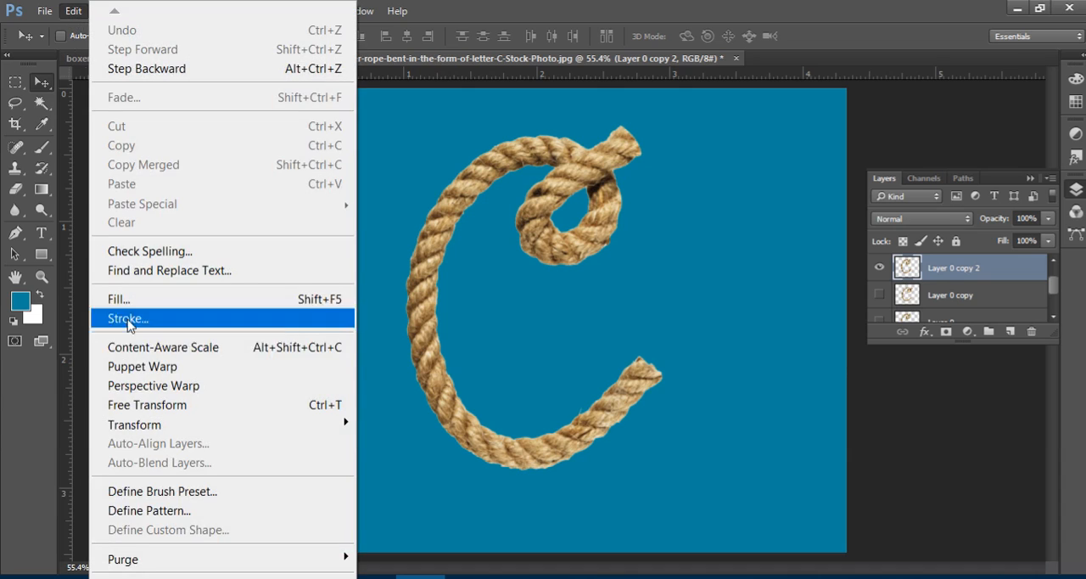
{"action": "left_click", "coordinate": [180, 366]}
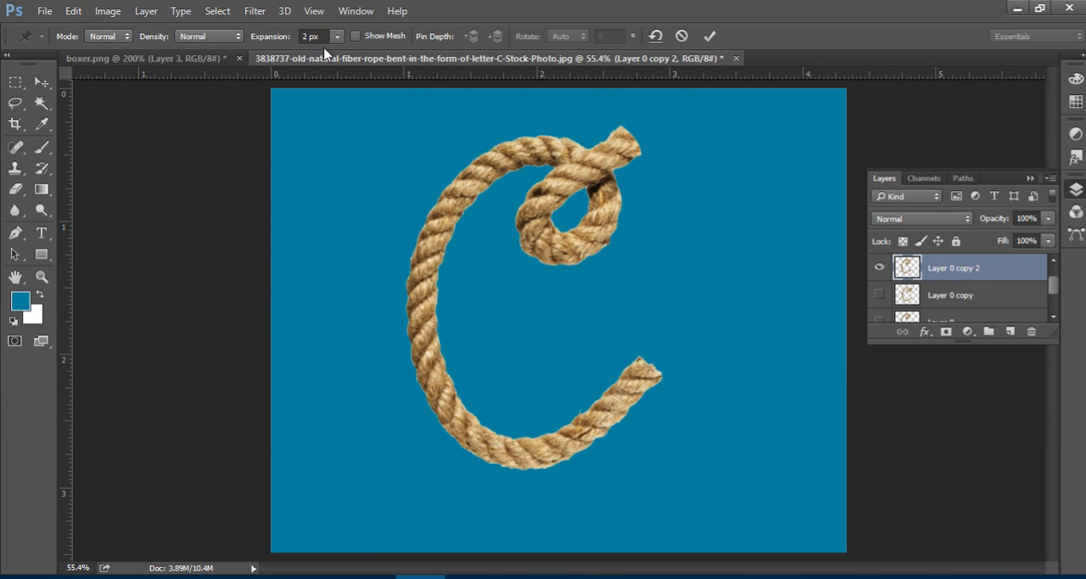
{"action": "left_click", "coordinate": [356, 36]}
{"action": "left_click", "coordinate": [252, 39]}
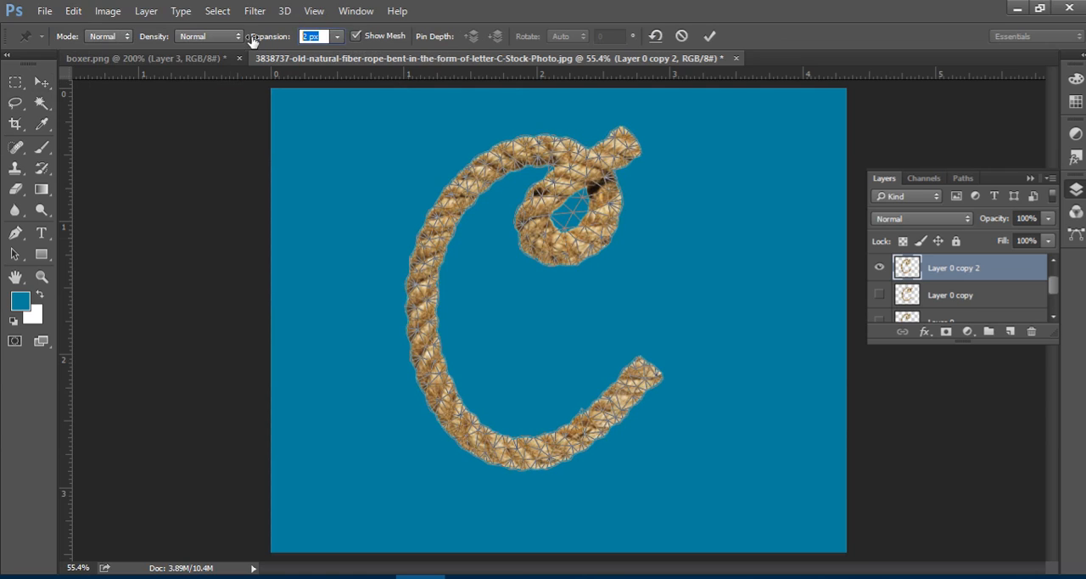
{"action": "left_click_drag", "start_coordinate": [252, 39], "coordinate": [214, 49]}
{"action": "left_click", "coordinate": [212, 38]}
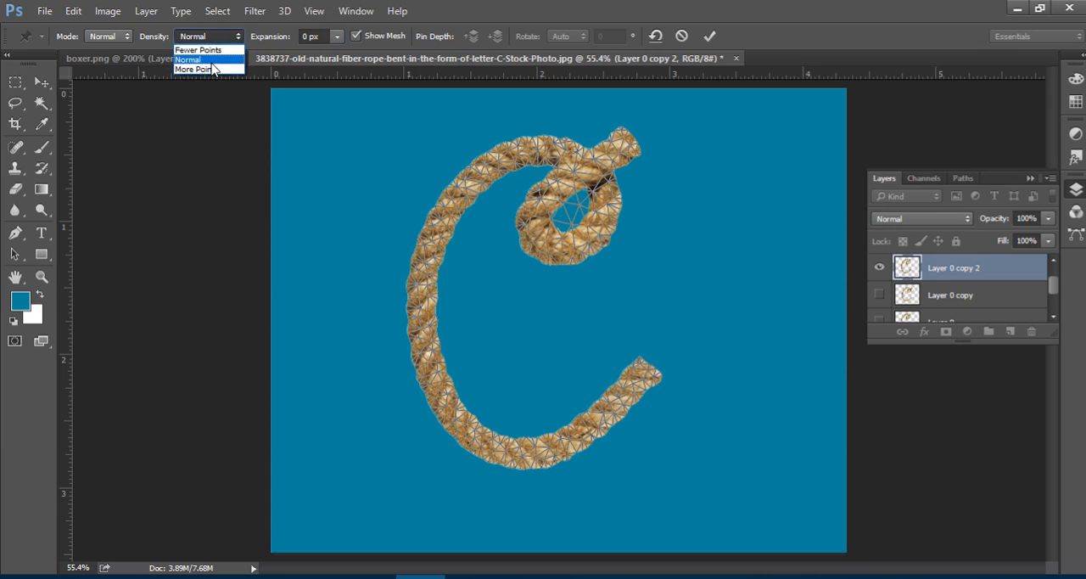
{"action": "left_click", "coordinate": [218, 69]}
{"action": "left_click", "coordinate": [355, 36]}
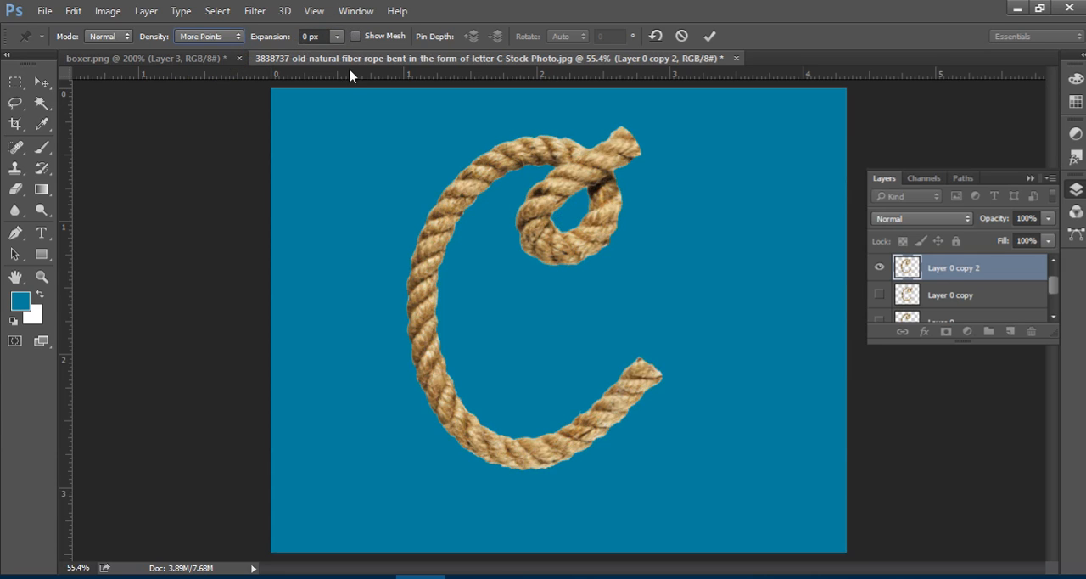
Pin the rope's free lower end and the lower part of its long curve, pull the end pin well downward, and commit the warp.
{"action": "left_click", "coordinate": [647, 368]}
{"action": "left_click", "coordinate": [434, 374]}
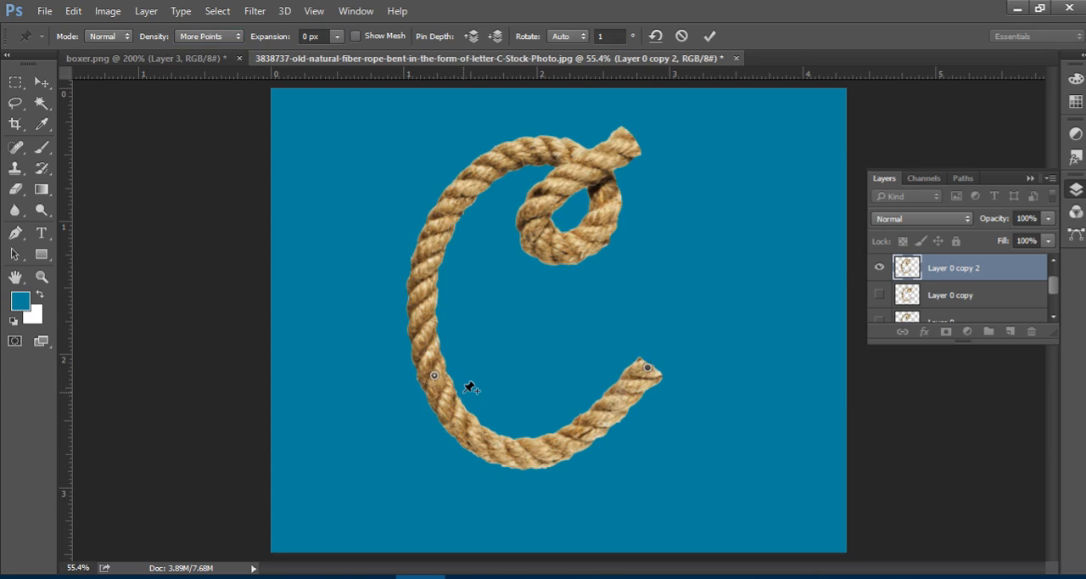
{"action": "left_click", "coordinate": [646, 367]}
{"action": "left_click_drag", "start_coordinate": [647, 368], "coordinate": [628, 461]}
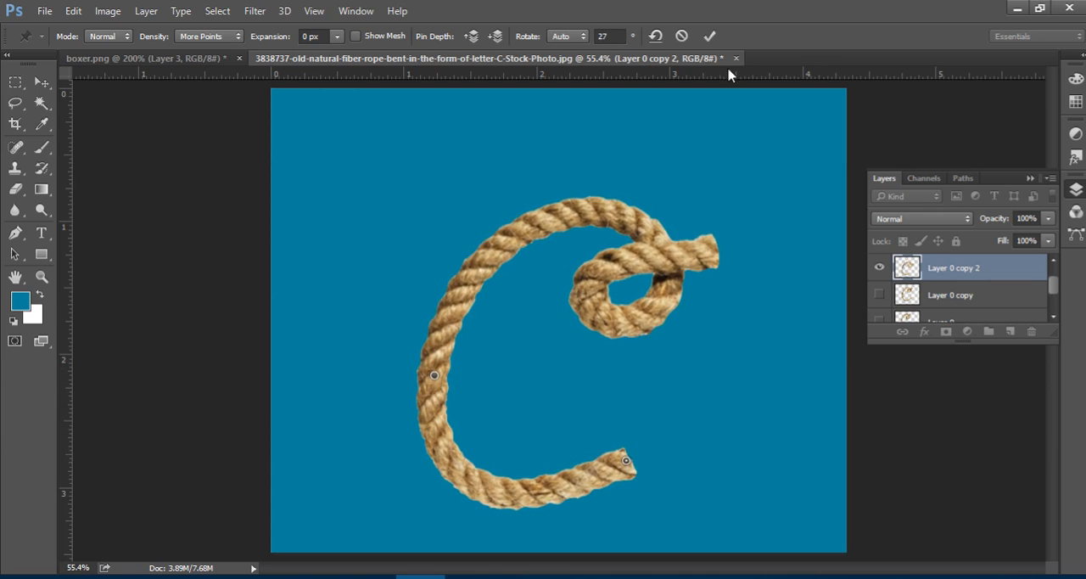
{"action": "key", "text": "Return"}
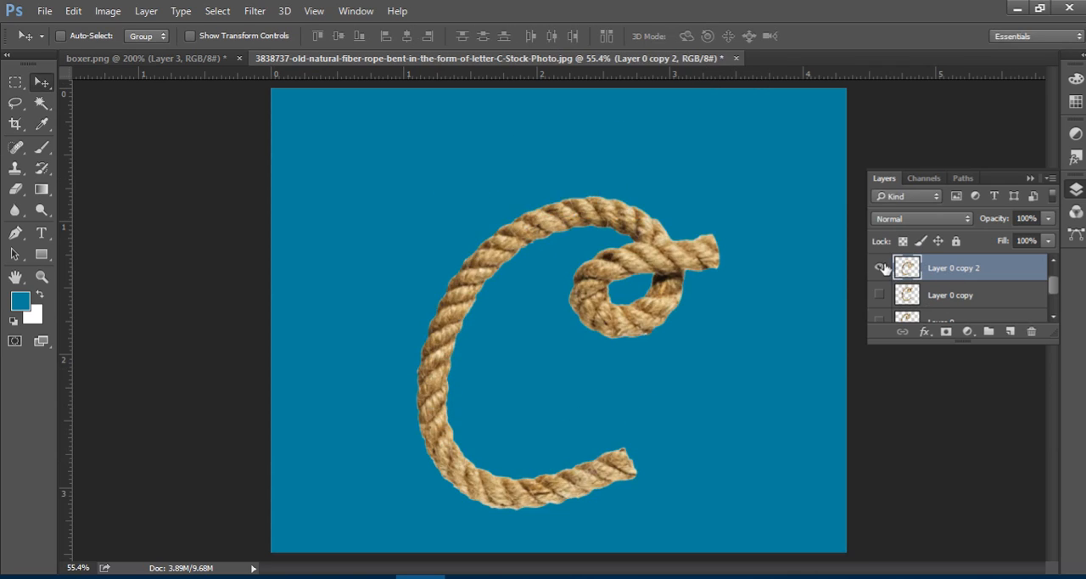
Hide Layer 0 copy 2, and show and select Layer 0 copy 3.
{"action": "left_click", "coordinate": [880, 270]}
{"action": "scroll", "coordinate": [950, 287], "scroll_direction": "up", "scroll_amount": 1}
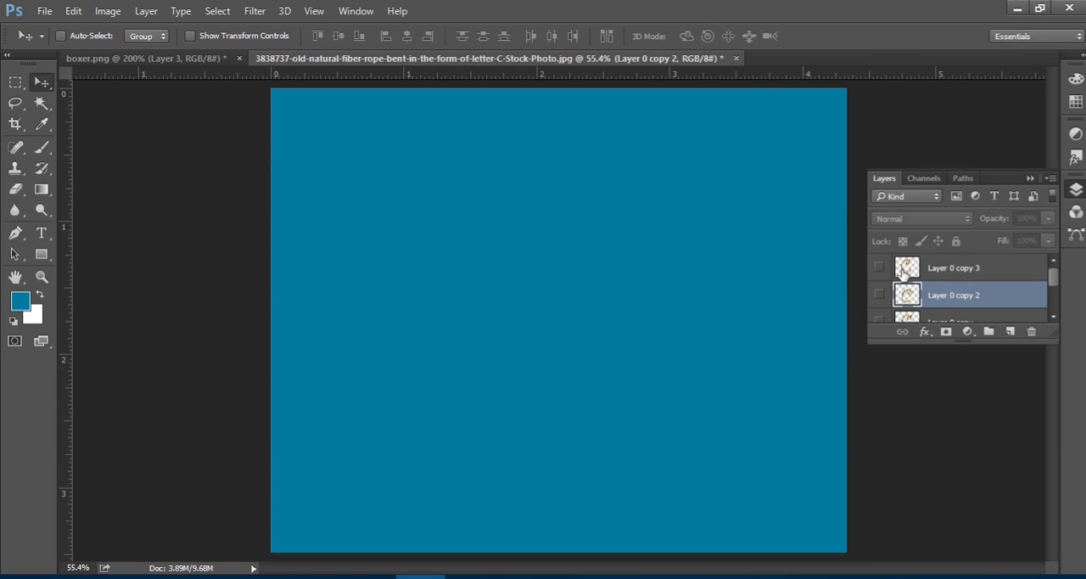
{"action": "left_click", "coordinate": [880, 268]}
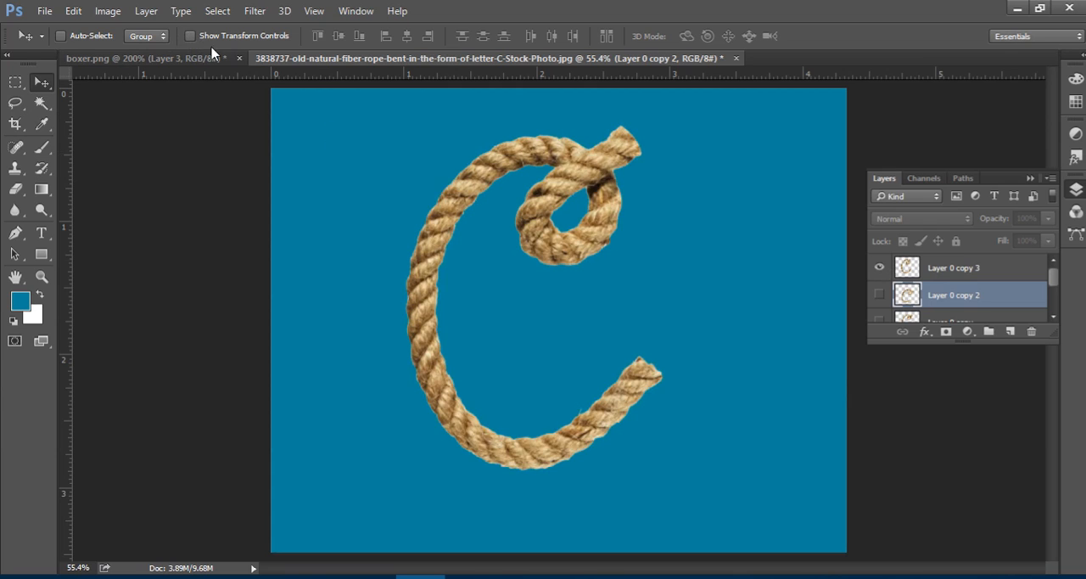
{"action": "left_click", "coordinate": [967, 272]}
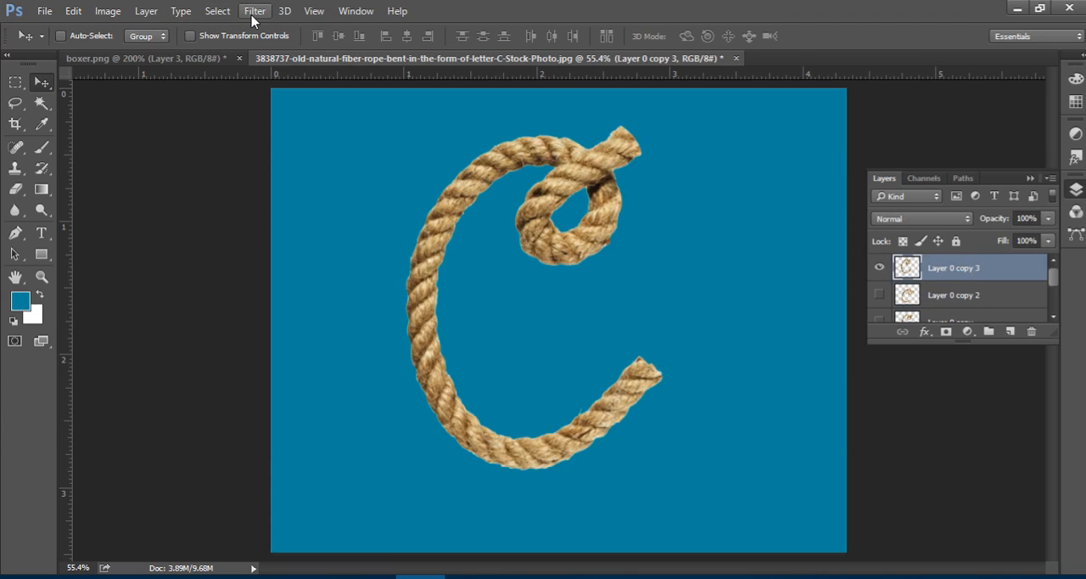
Start Puppet Warp on Layer 0 copy 3 with density More Points and expansion 0 px.
{"action": "left_click", "coordinate": [71, 16]}
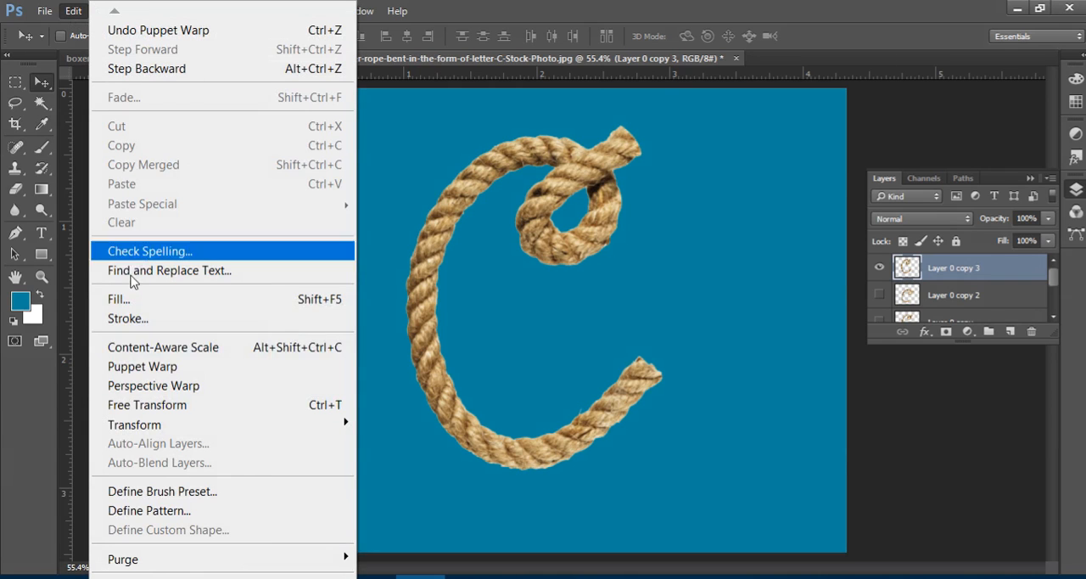
{"action": "left_click", "coordinate": [238, 367]}
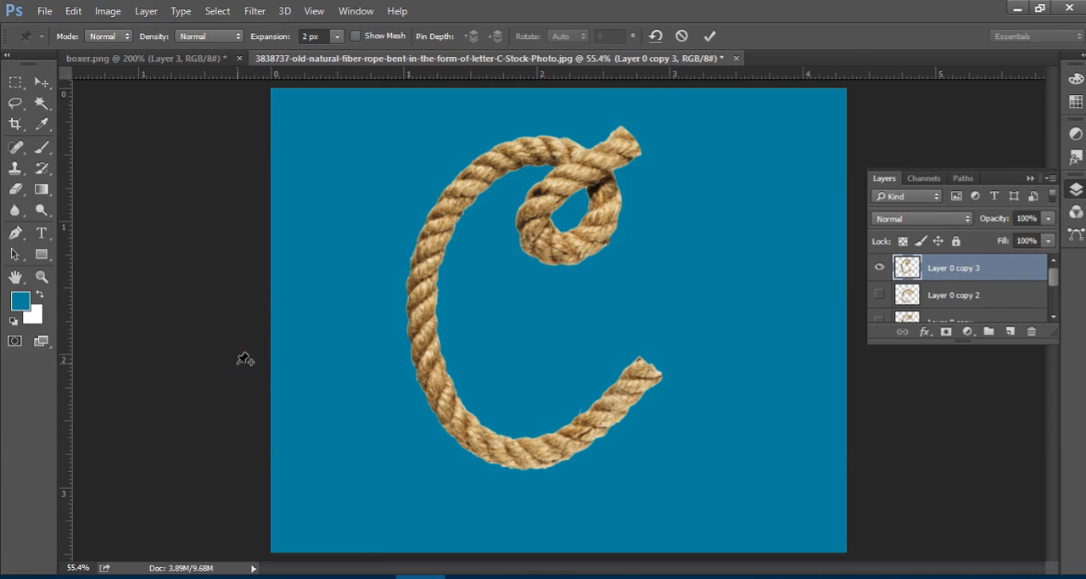
{"action": "left_click", "coordinate": [236, 40]}
{"action": "left_click", "coordinate": [212, 71]}
{"action": "left_click", "coordinate": [273, 37]}
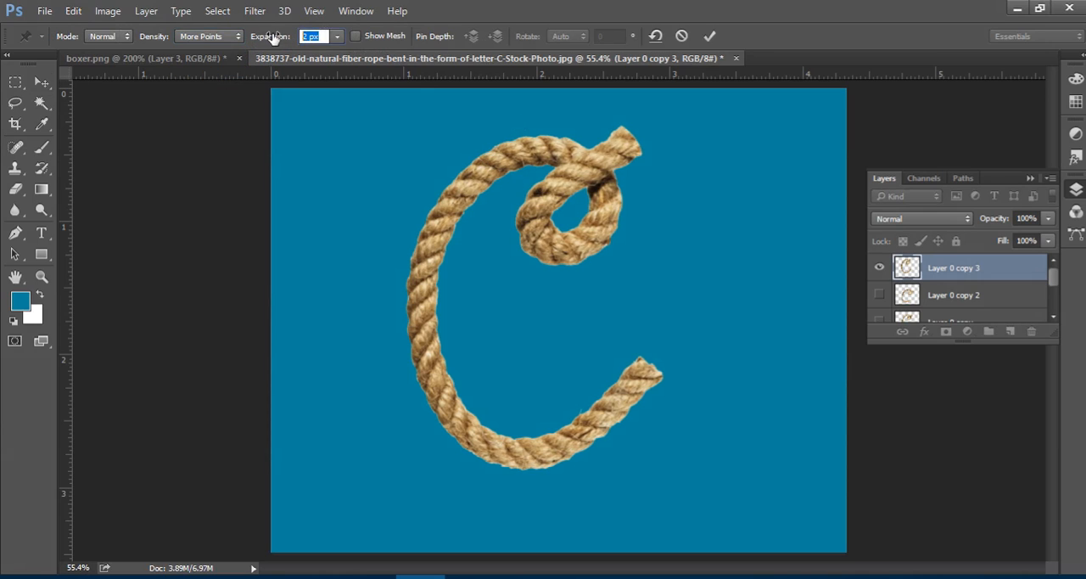
{"action": "type", "text": "0"}
Pin the rope's free lower end and the lower part of its long curve, pull the end pin well upward, and commit the warp.
{"action": "left_click", "coordinate": [647, 370]}
{"action": "left_click", "coordinate": [451, 412]}
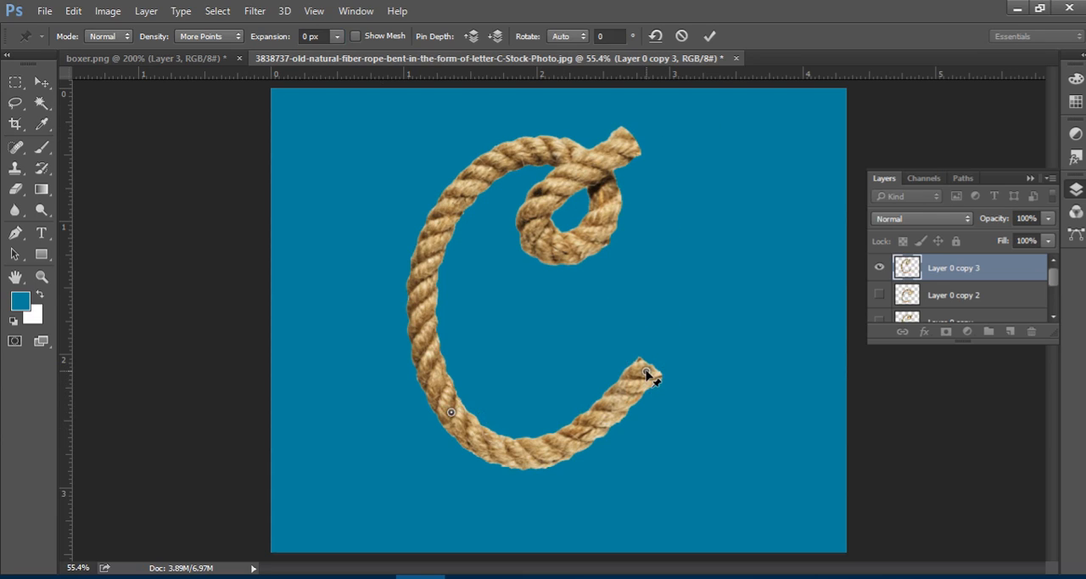
{"action": "left_click_drag", "start_coordinate": [647, 372], "coordinate": [649, 283]}
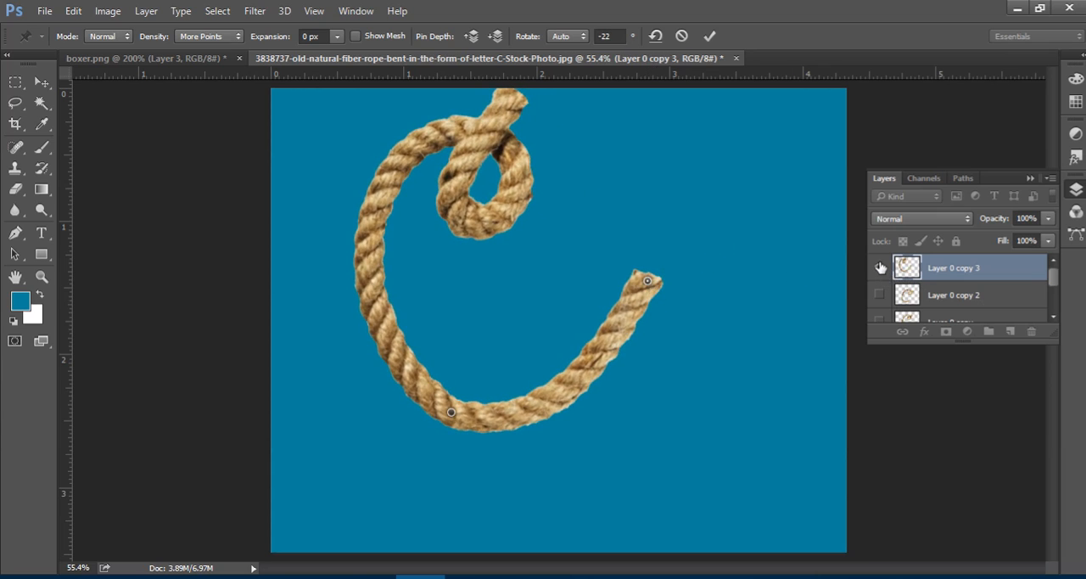
{"action": "left_click", "coordinate": [709, 35]}
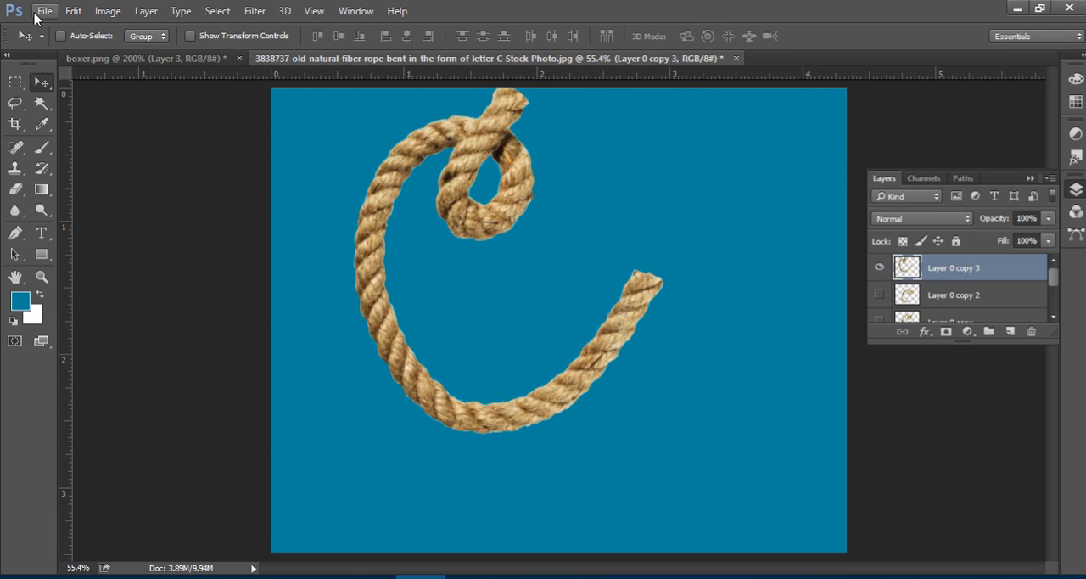
Enlarge the layer list, display the Timeline, and create a frame animation.
{"action": "left_click_drag", "start_coordinate": [989, 346], "coordinate": [992, 395]}
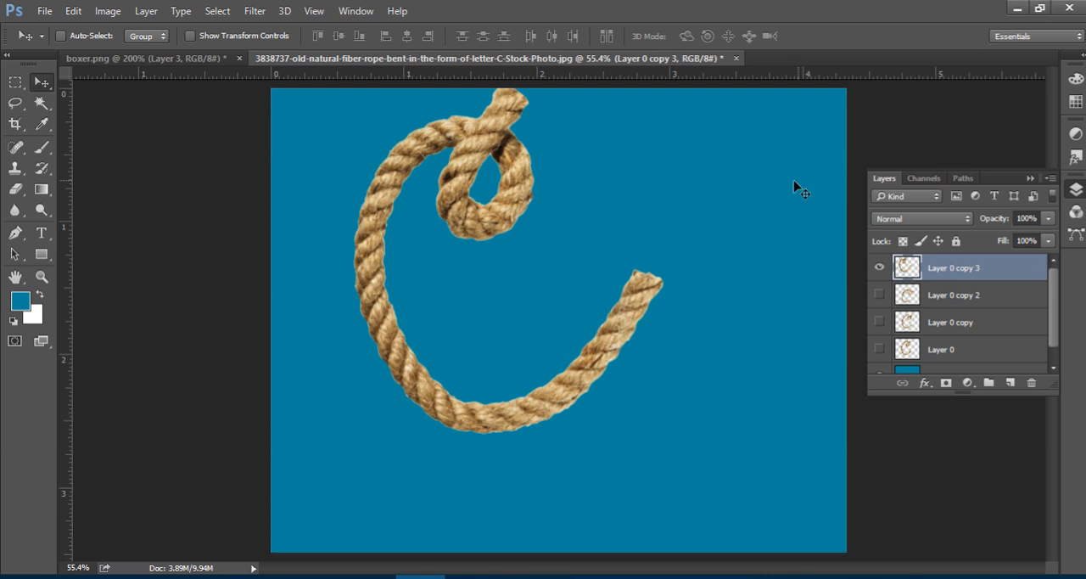
{"action": "left_click", "coordinate": [356, 14]}
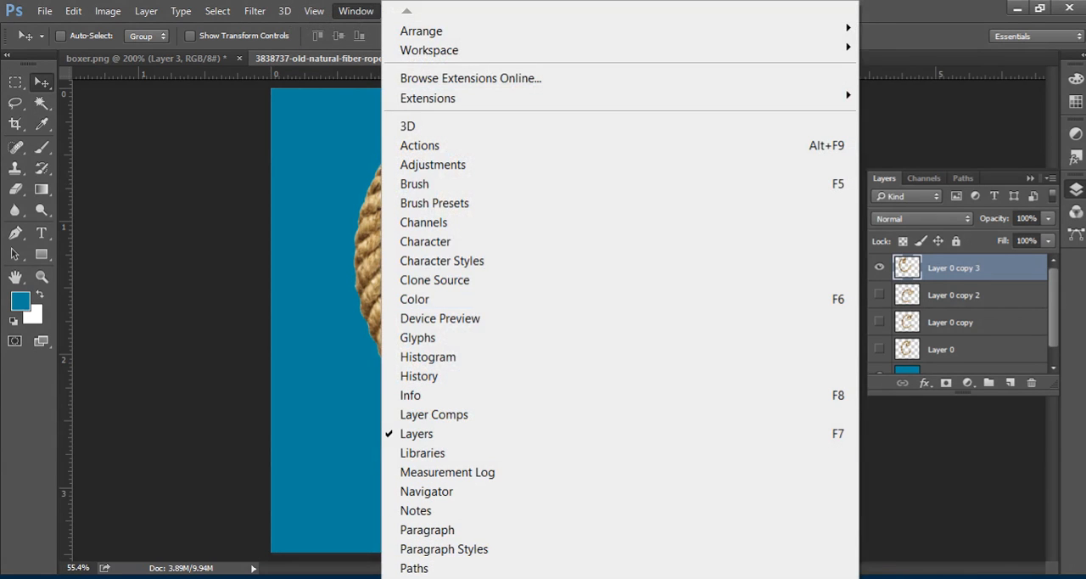
{"action": "mouse_move", "coordinate": [475, 578]}
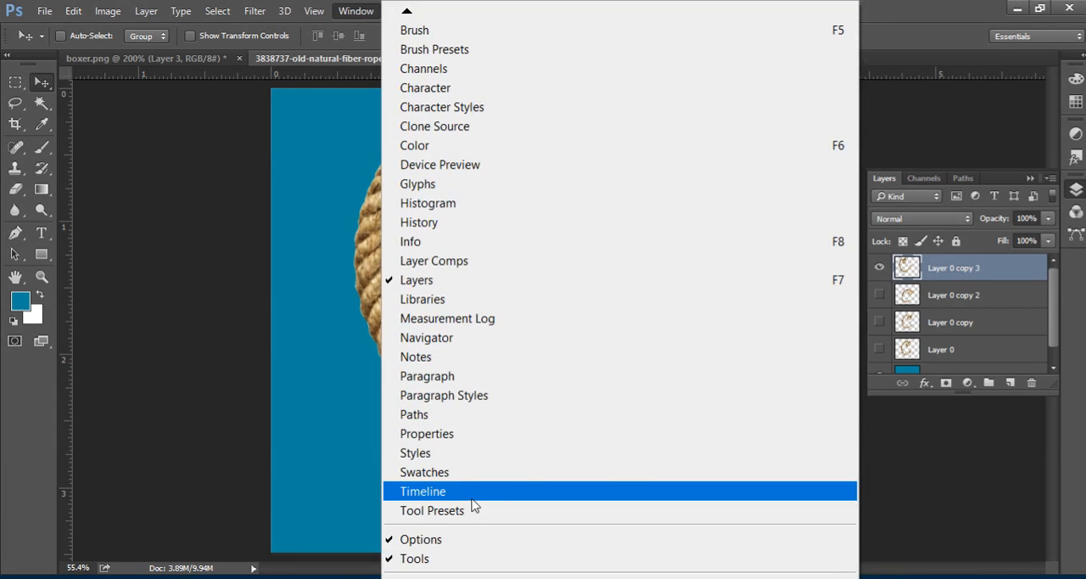
{"action": "left_click", "coordinate": [506, 492]}
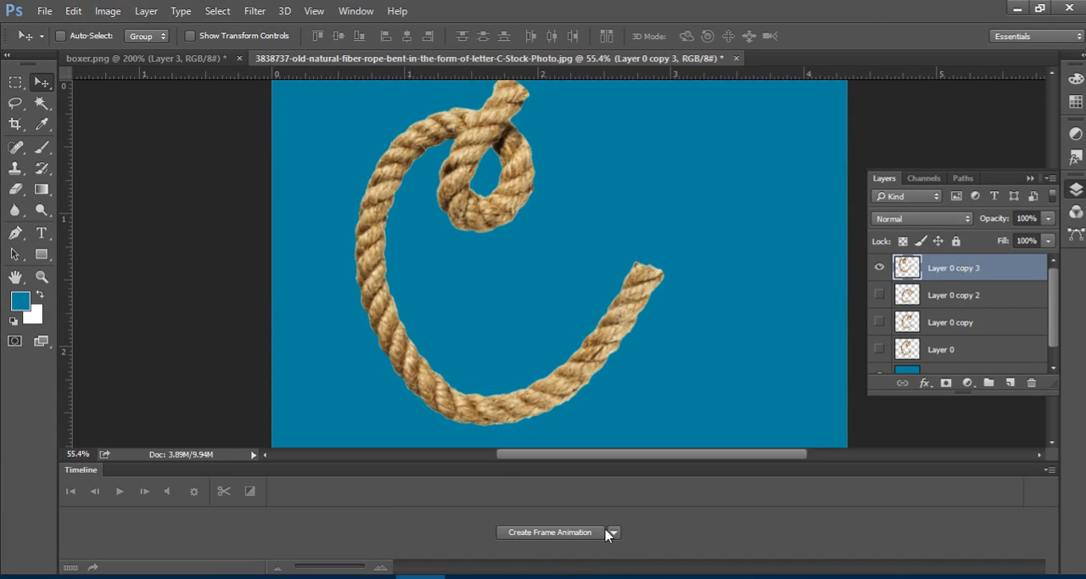
{"action": "left_click", "coordinate": [559, 535]}
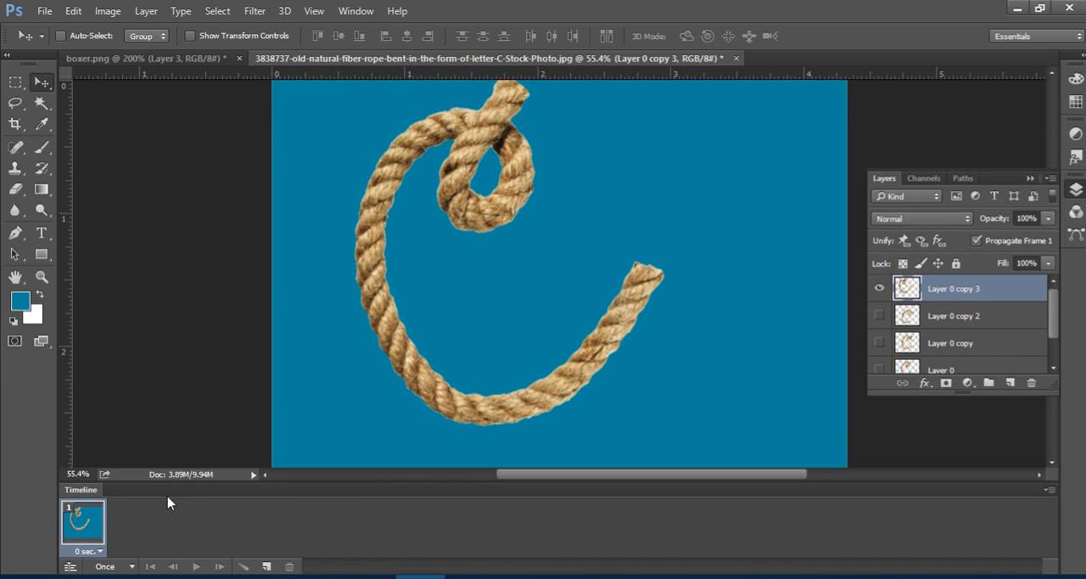
{"action": "left_click", "coordinate": [879, 293]}
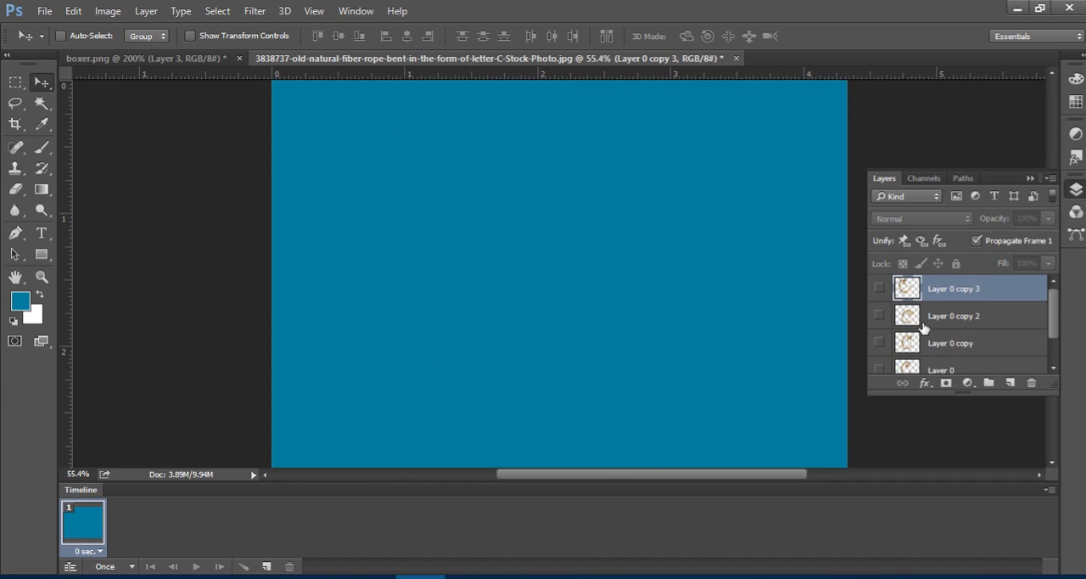
{"action": "scroll", "coordinate": [926, 326], "scroll_direction": "down", "scroll_amount": 2}
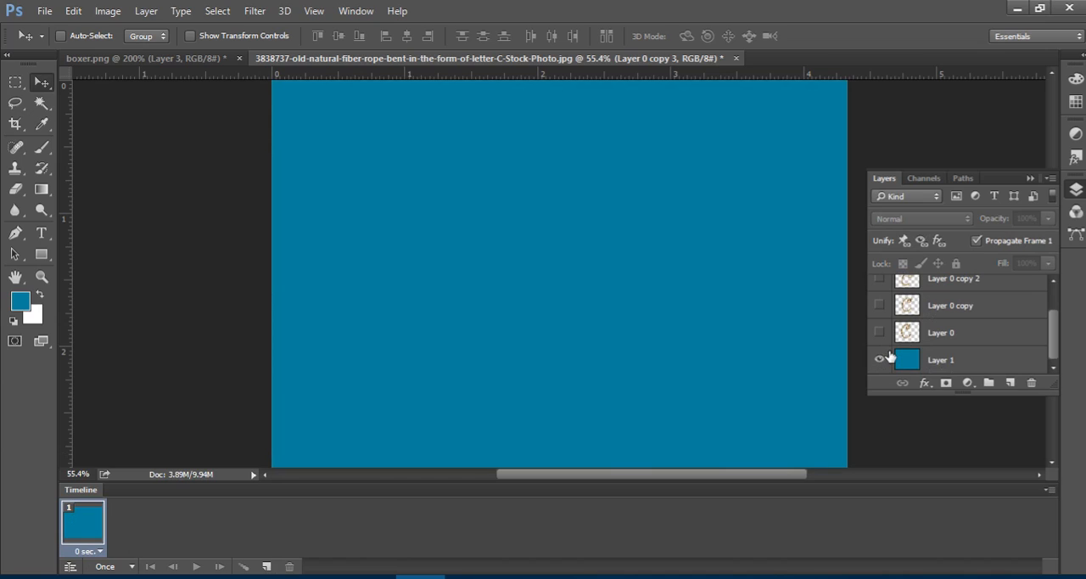
{"action": "left_click", "coordinate": [1050, 490]}
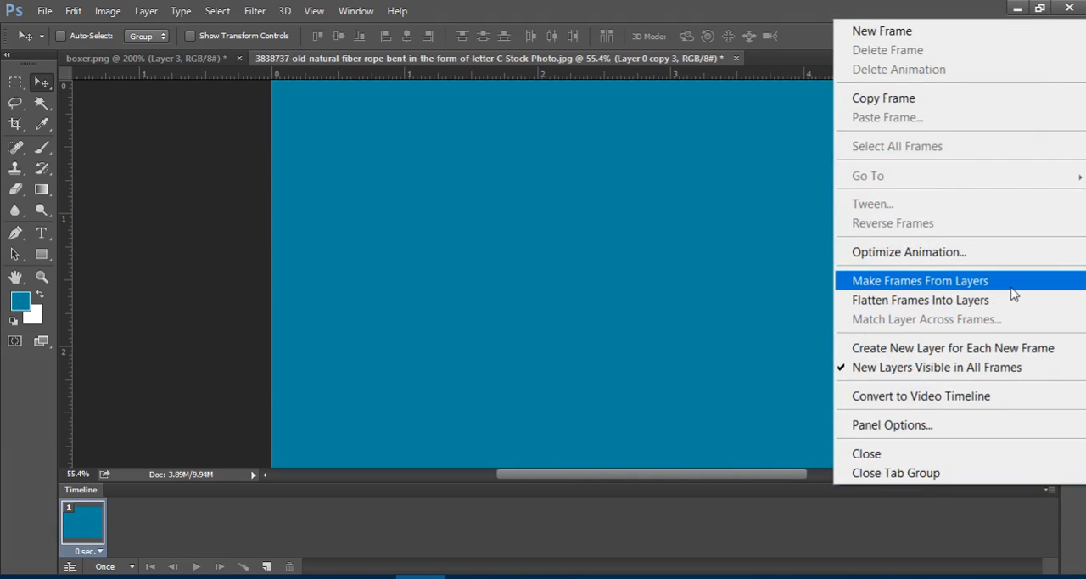
{"action": "left_click", "coordinate": [789, 7]}
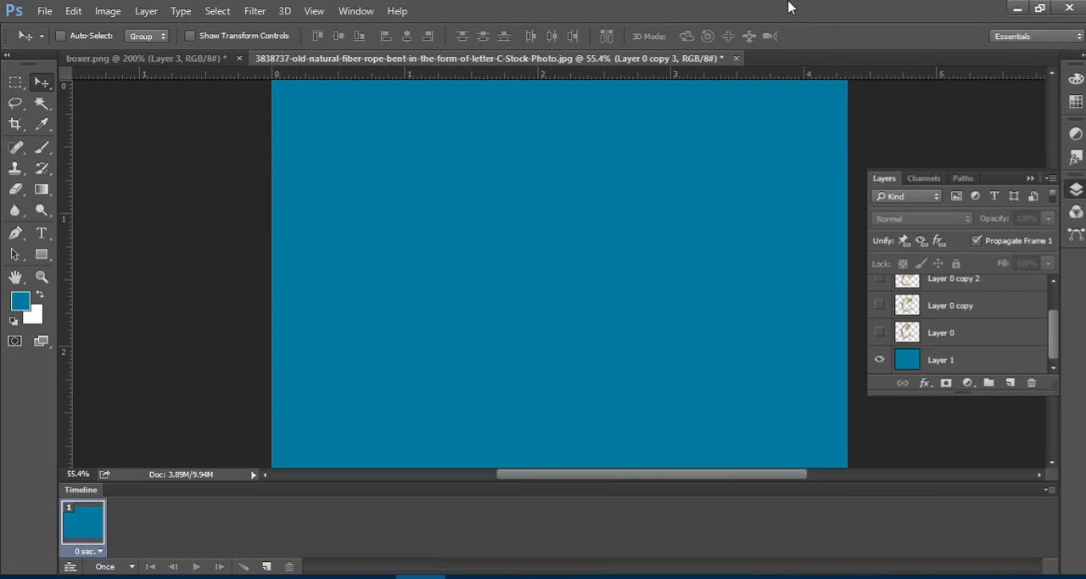
Make Layer 0 and its three copies all visible, and generate the animation frames from the layers.
{"action": "left_click", "coordinate": [878, 332]}
{"action": "left_click", "coordinate": [879, 305]}
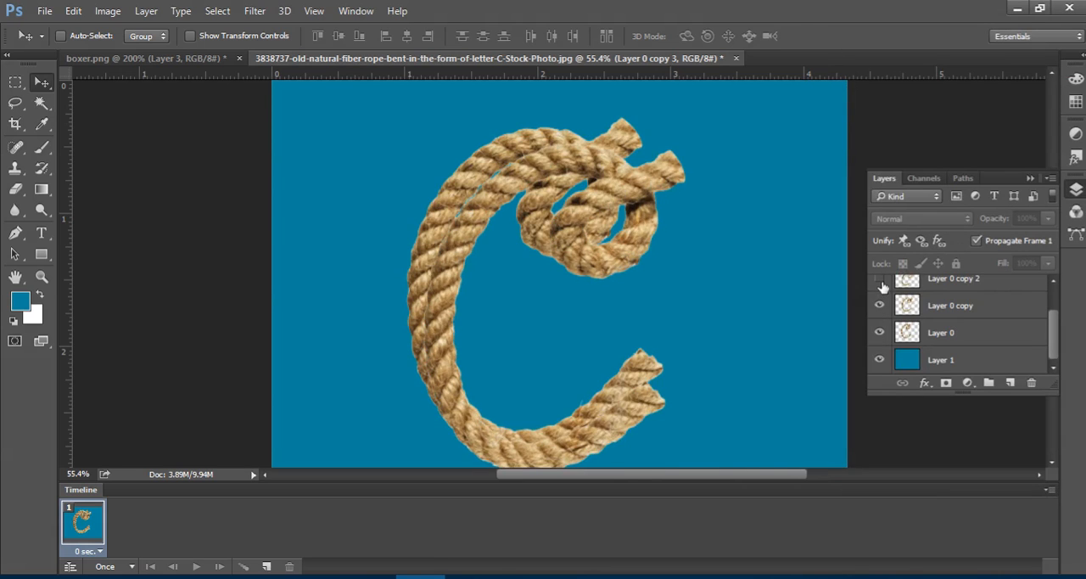
{"action": "left_click", "coordinate": [879, 278]}
{"action": "scroll", "coordinate": [927, 318], "scroll_direction": "up", "scroll_amount": 1}
{"action": "left_click", "coordinate": [878, 289]}
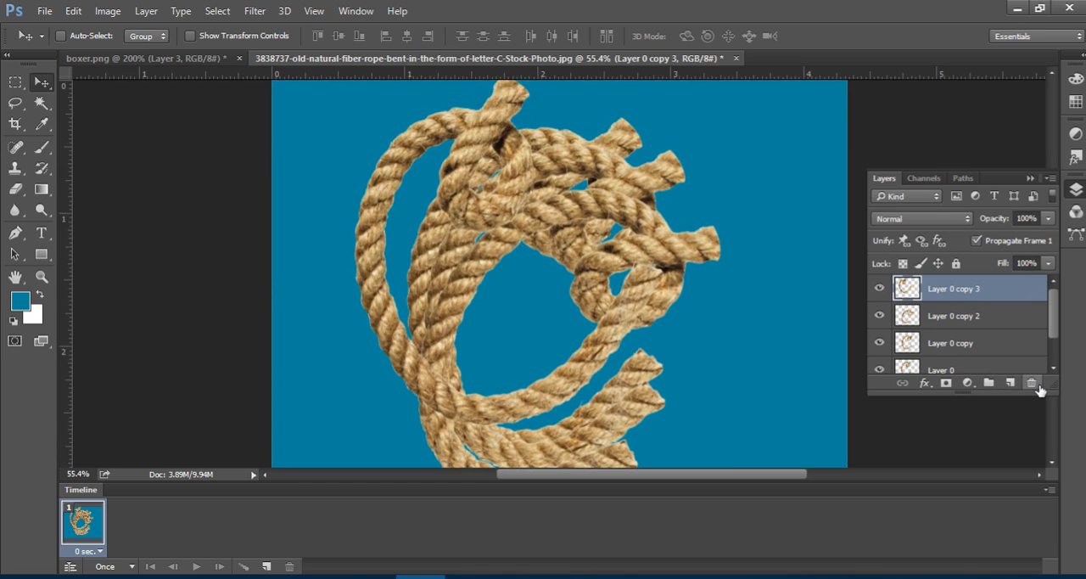
{"action": "scroll", "coordinate": [1038, 389], "scroll_direction": "down", "scroll_amount": 3}
{"action": "scroll", "coordinate": [989, 330], "scroll_direction": "down", "scroll_amount": 1}
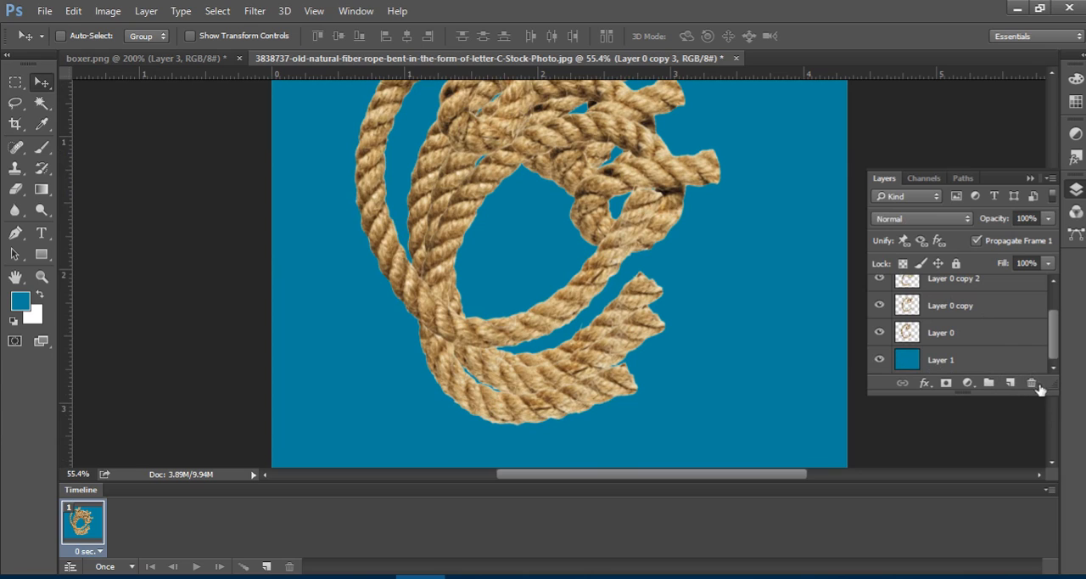
{"action": "left_click", "coordinate": [1048, 489]}
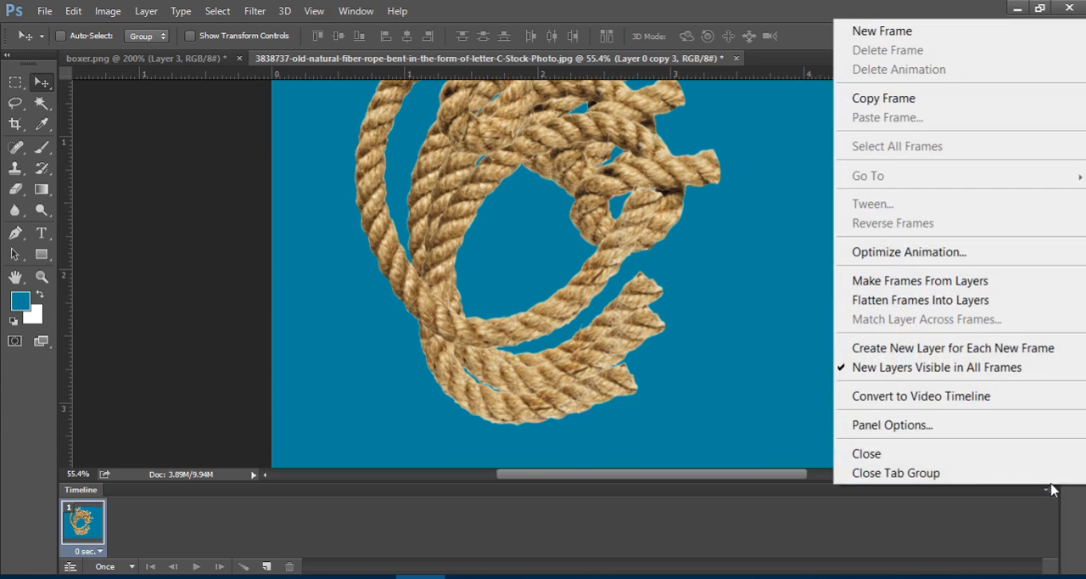
{"action": "left_click", "coordinate": [972, 283]}
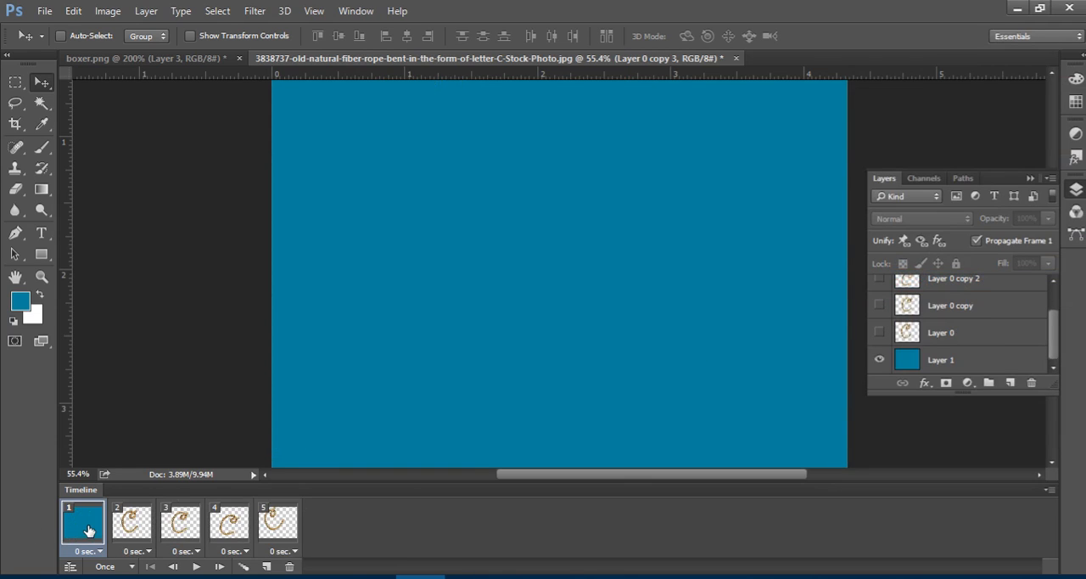
Show Layer 0 over the blue background in frame 1.
{"action": "left_click", "coordinate": [879, 331]}
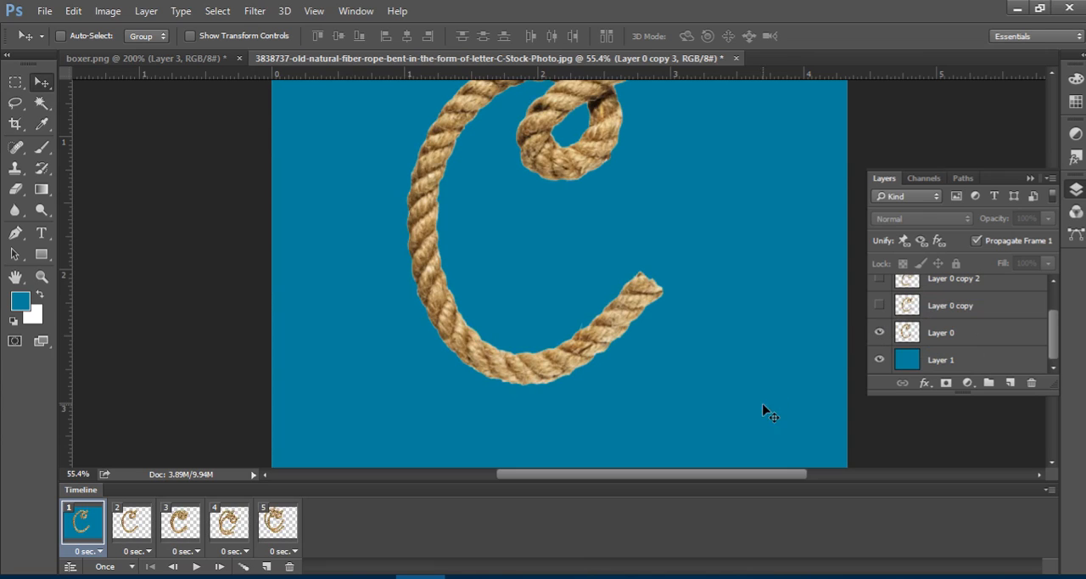
{"action": "scroll", "coordinate": [767, 187], "scroll_direction": "up", "scroll_amount": 1}
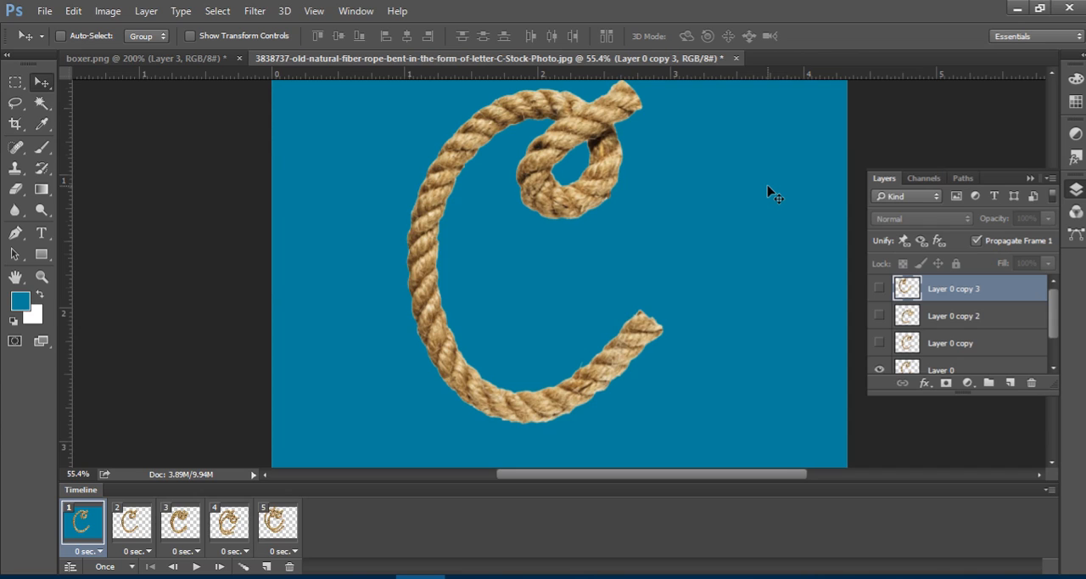
{"action": "scroll", "coordinate": [774, 194], "scroll_direction": "up", "scroll_amount": 1}
{"action": "scroll", "coordinate": [984, 337], "scroll_direction": "down", "scroll_amount": 1}
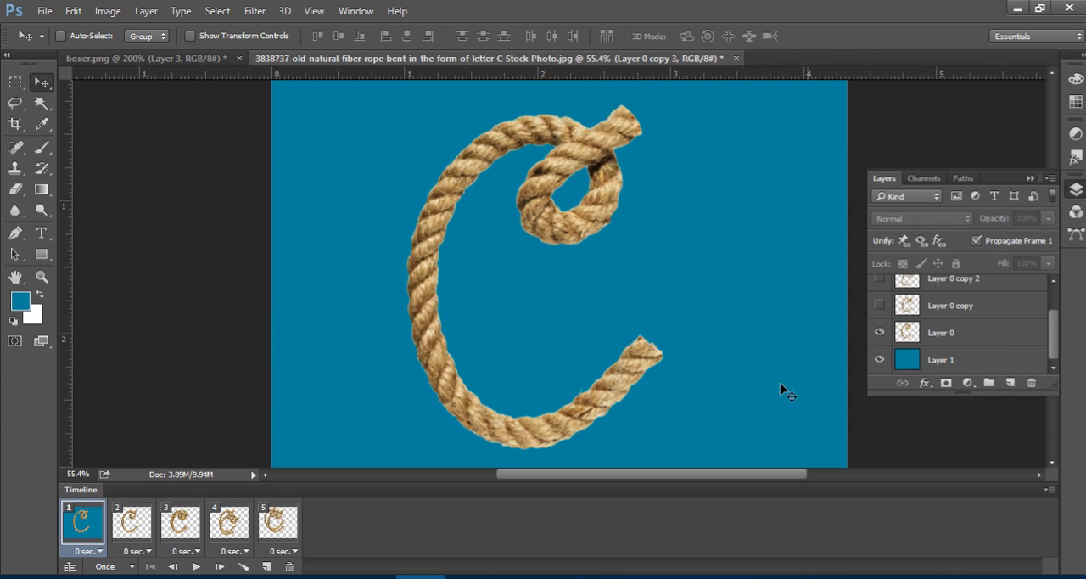
Select frames 2 to 5 together and show the blue Layer 1 background in all of them.
{"action": "left_click", "coordinate": [137, 527]}
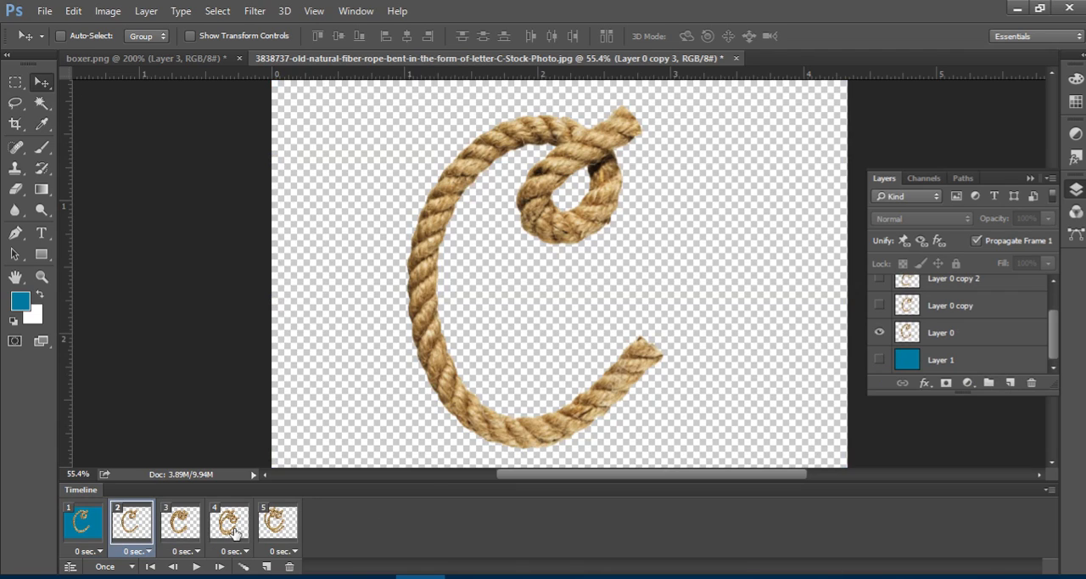
{"action": "left_click", "coordinate": [280, 526], "text": "shift"}
{"action": "left_click", "coordinate": [879, 360]}
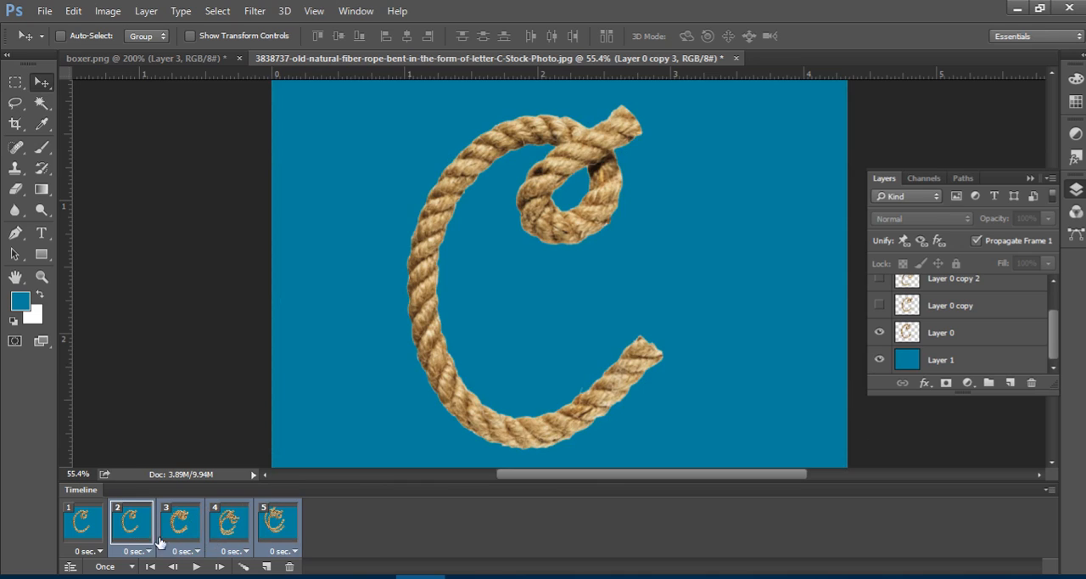
In frame 2, hide Layer 0 and show Layer 0 copy.
{"action": "left_click", "coordinate": [137, 530]}
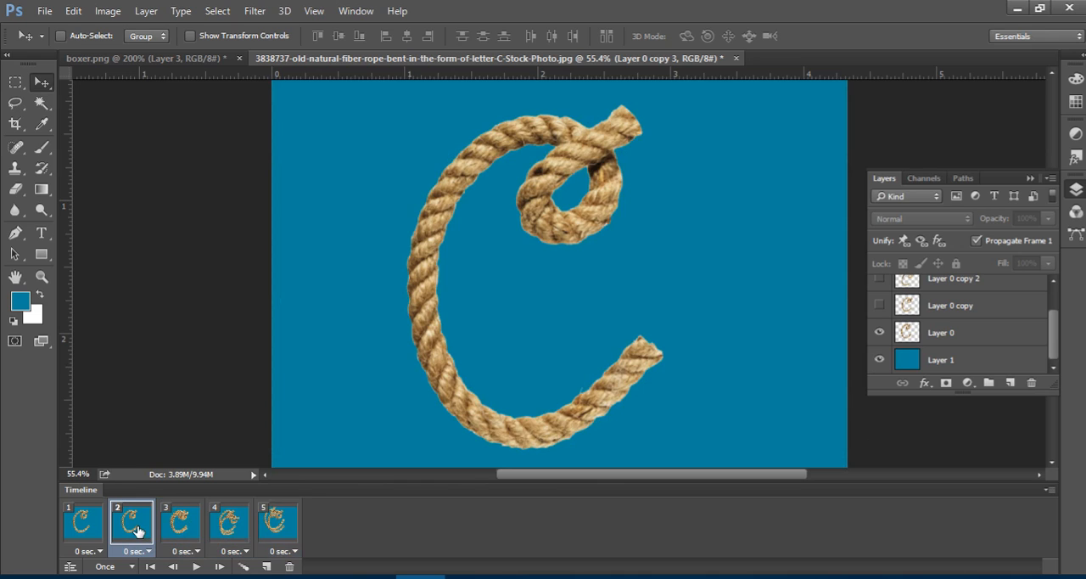
{"action": "left_click", "coordinate": [879, 333]}
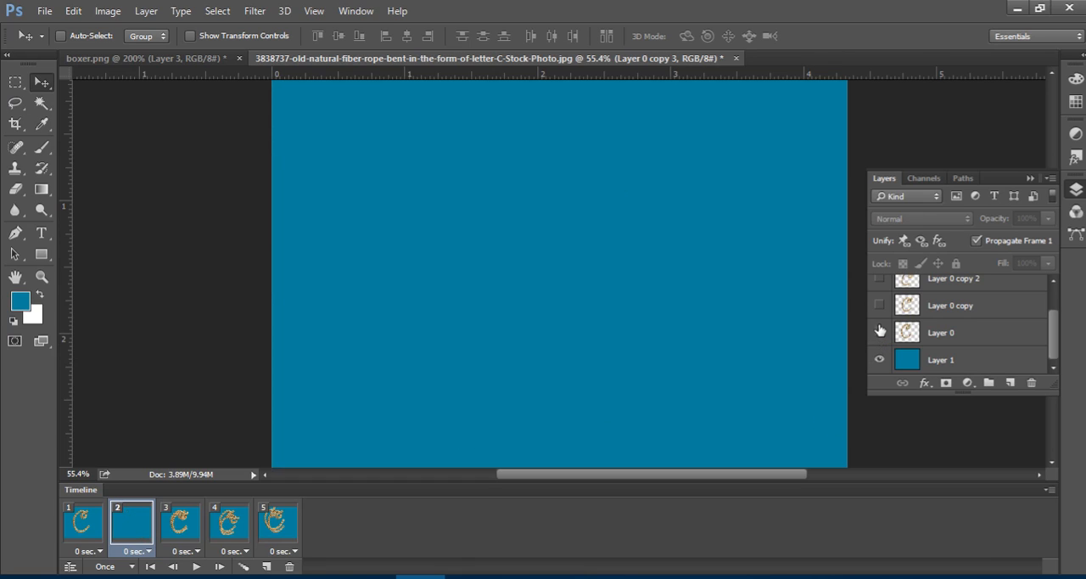
{"action": "left_click", "coordinate": [879, 305]}
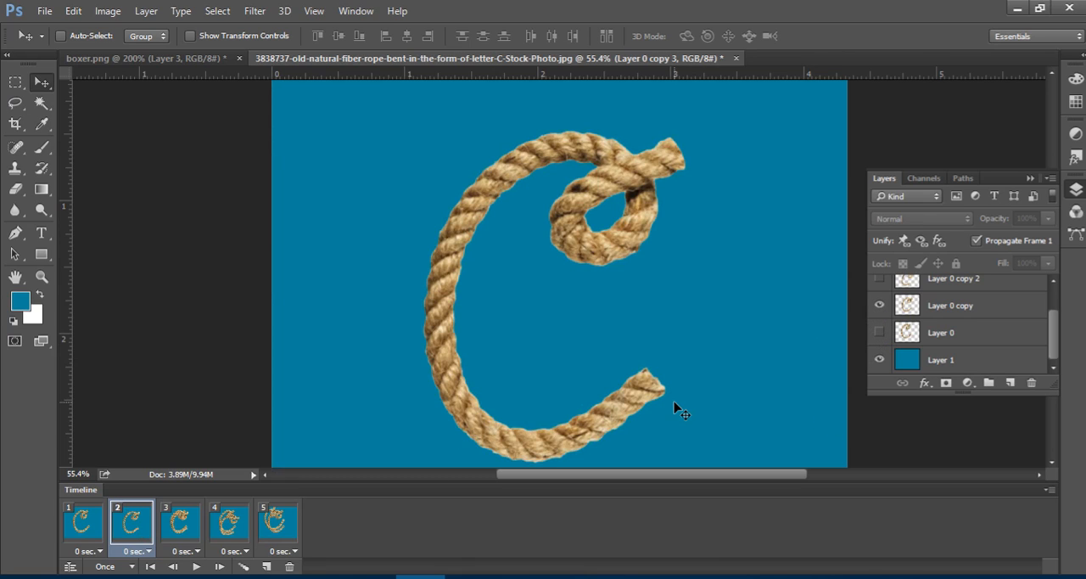
In frame 3, hide Layer 0 copy and Layer 0, and show Layer 0 copy 2.
{"action": "left_click", "coordinate": [184, 523]}
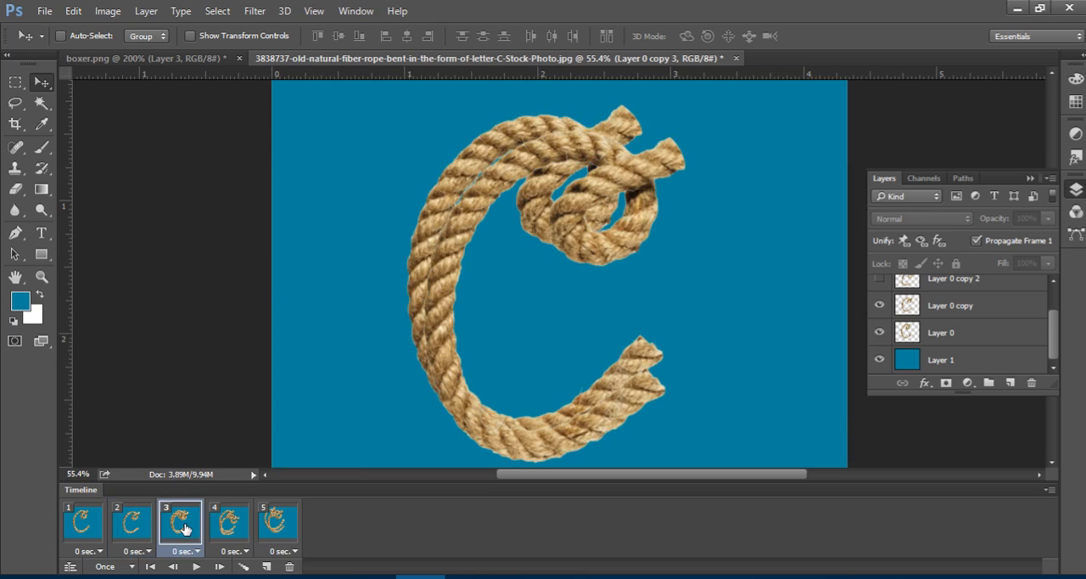
{"action": "left_click", "coordinate": [879, 305]}
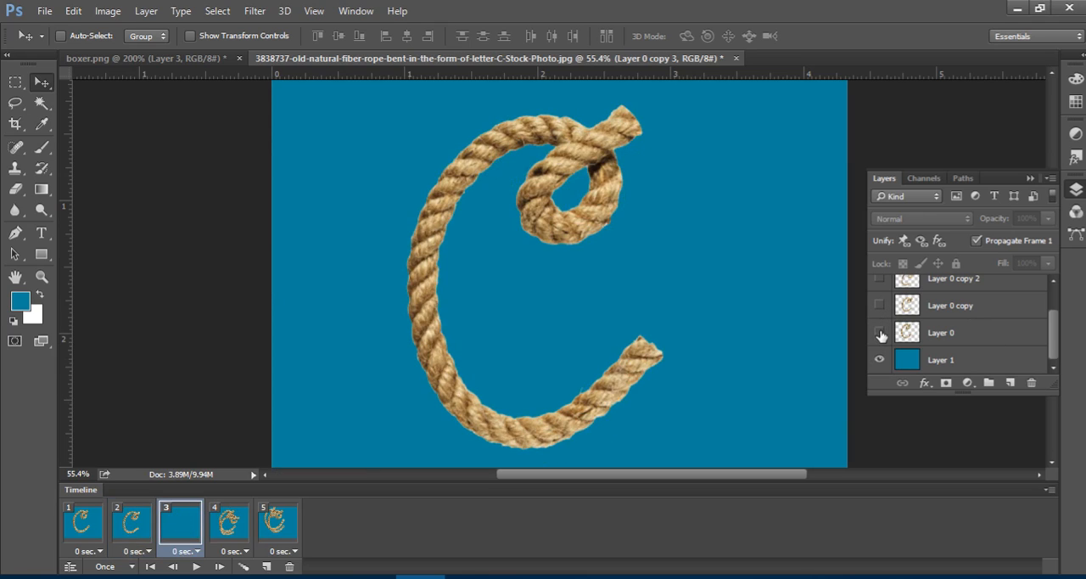
{"action": "left_click", "coordinate": [879, 332]}
{"action": "scroll", "coordinate": [920, 321], "scroll_direction": "up", "scroll_amount": 1}
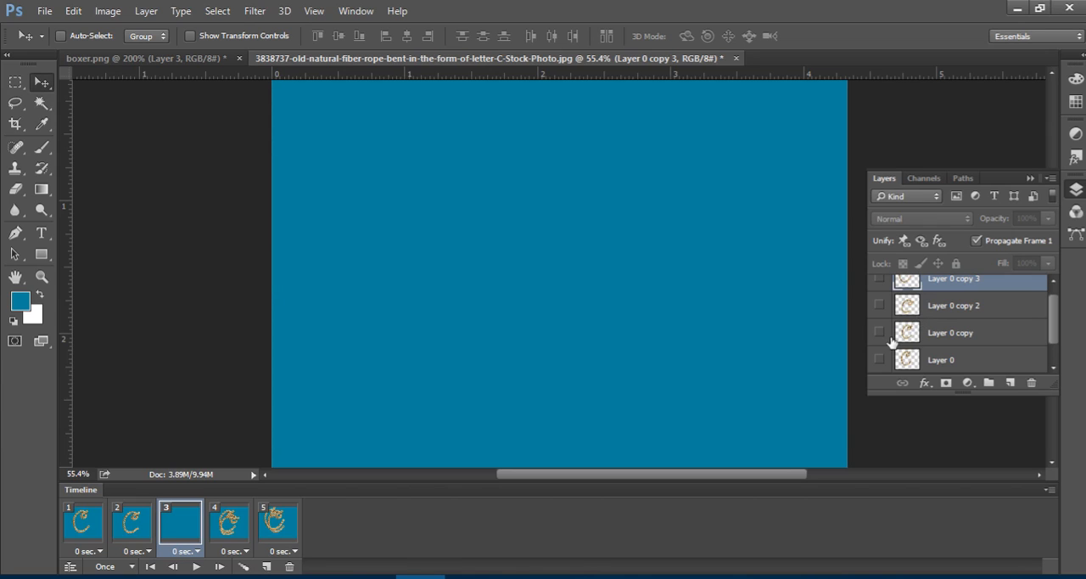
{"action": "left_click", "coordinate": [880, 305]}
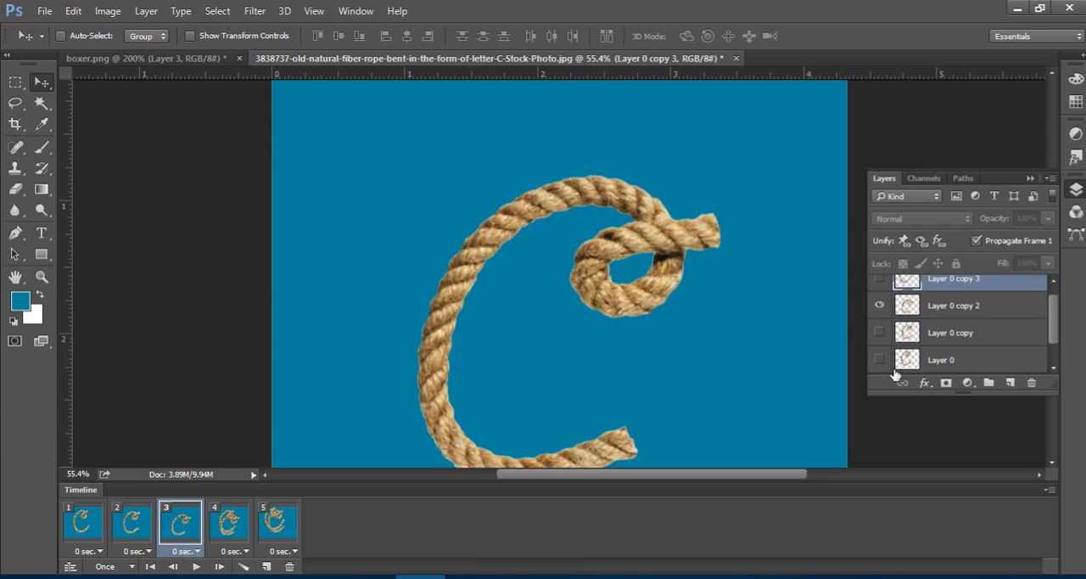
In frame 4, hide Layer 0 copy 2 and Layer 0, show Layer 0 copy 3, and play the animation.
{"action": "left_click", "coordinate": [239, 526]}
{"action": "left_click", "coordinate": [880, 305]}
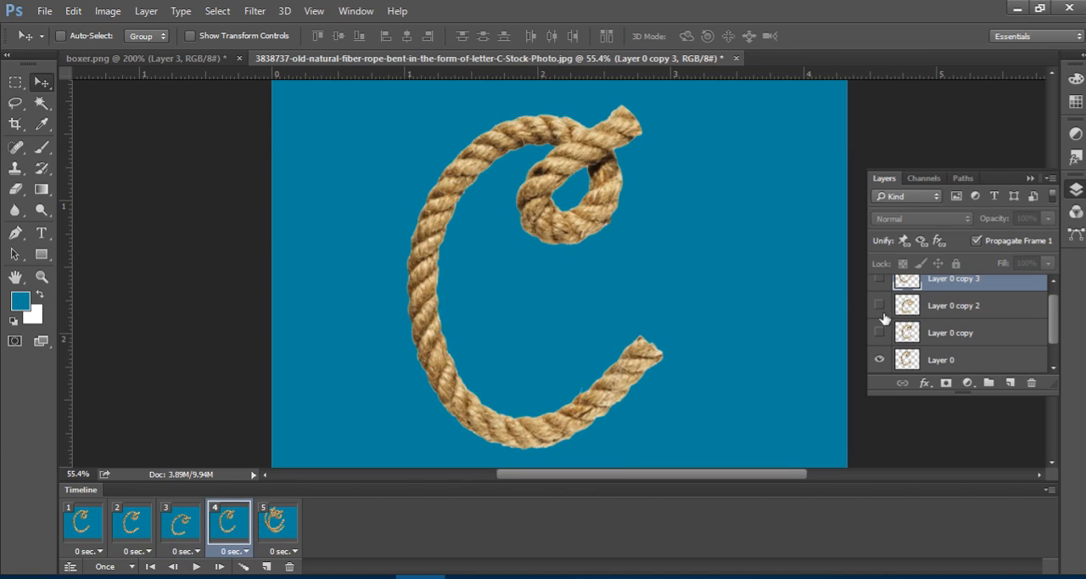
{"action": "scroll", "coordinate": [878, 359], "scroll_direction": "up", "scroll_amount": 1}
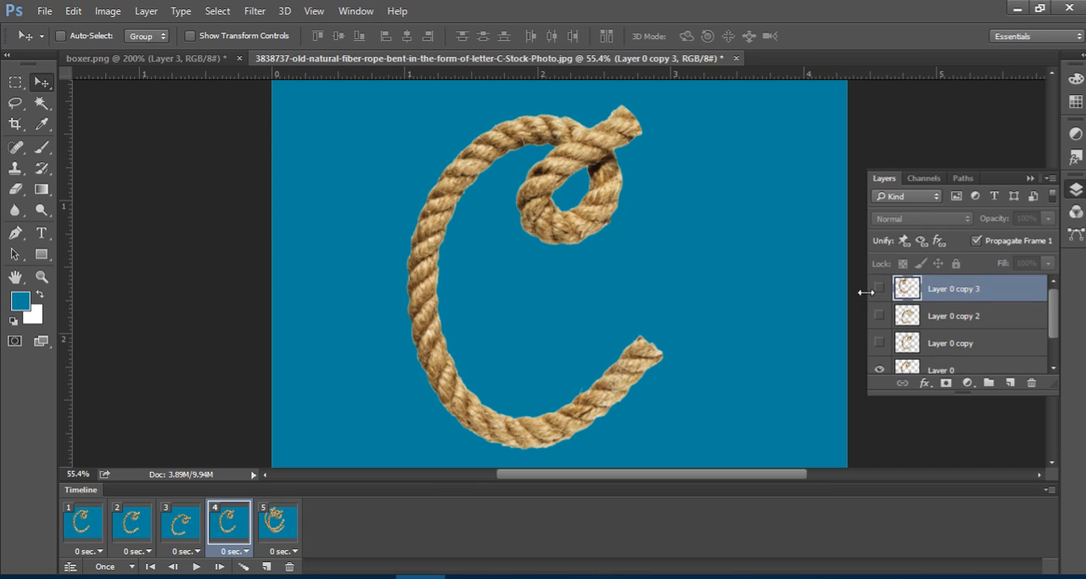
{"action": "left_click", "coordinate": [880, 289]}
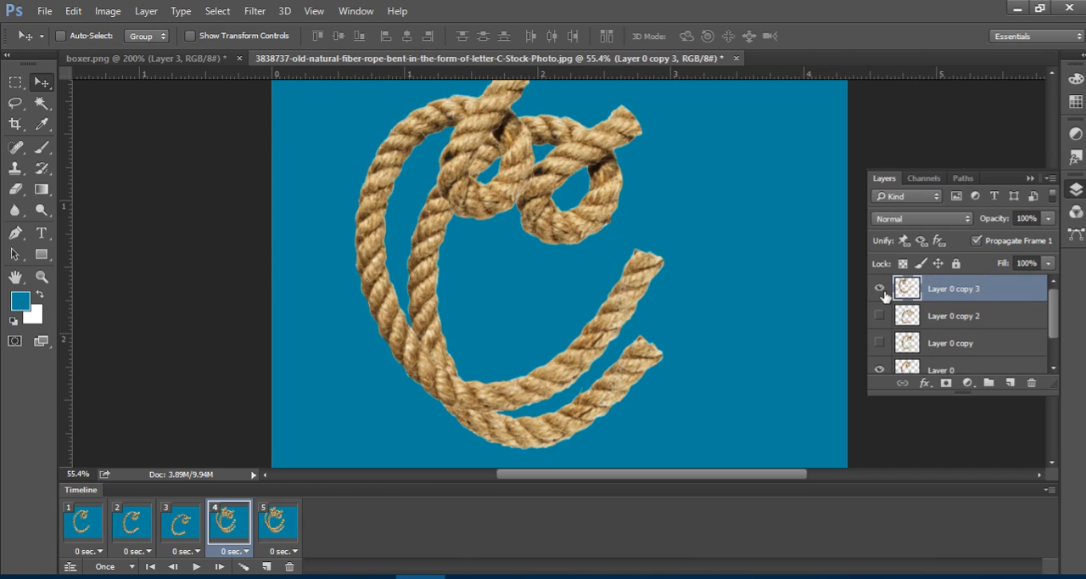
{"action": "left_click", "coordinate": [879, 367]}
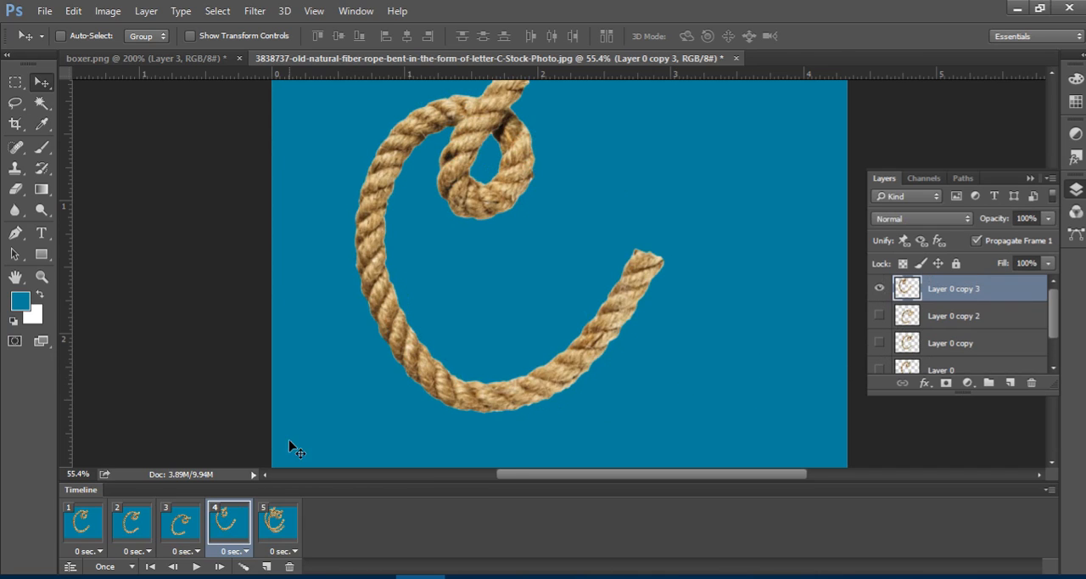
{"action": "left_click", "coordinate": [195, 567]}
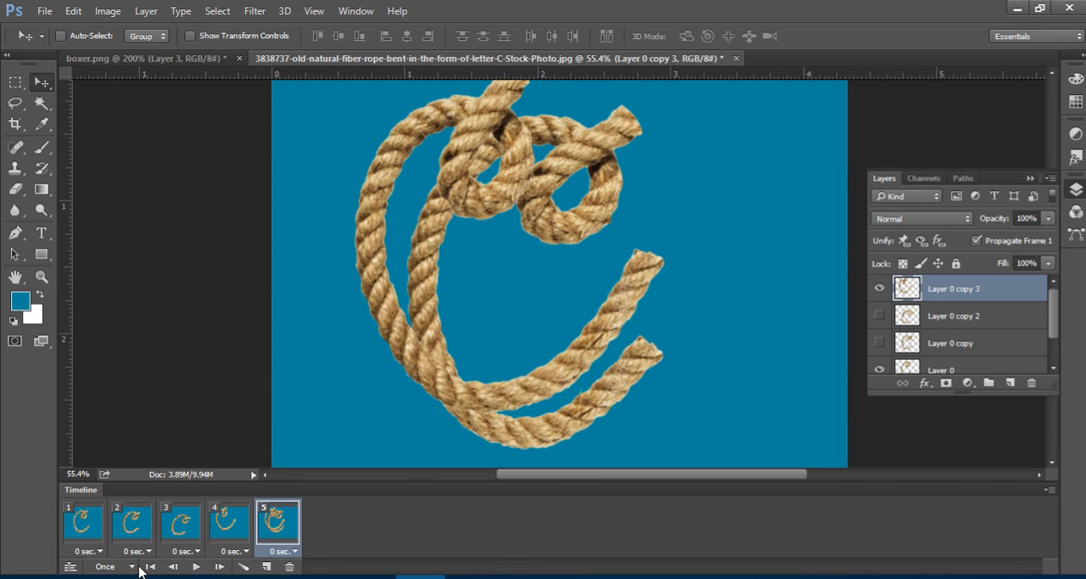
Set the delay of all five frames to 0.2 seconds and play the animation.
{"action": "left_click", "coordinate": [84, 534]}
{"action": "left_click", "coordinate": [280, 527], "text": "shift"}
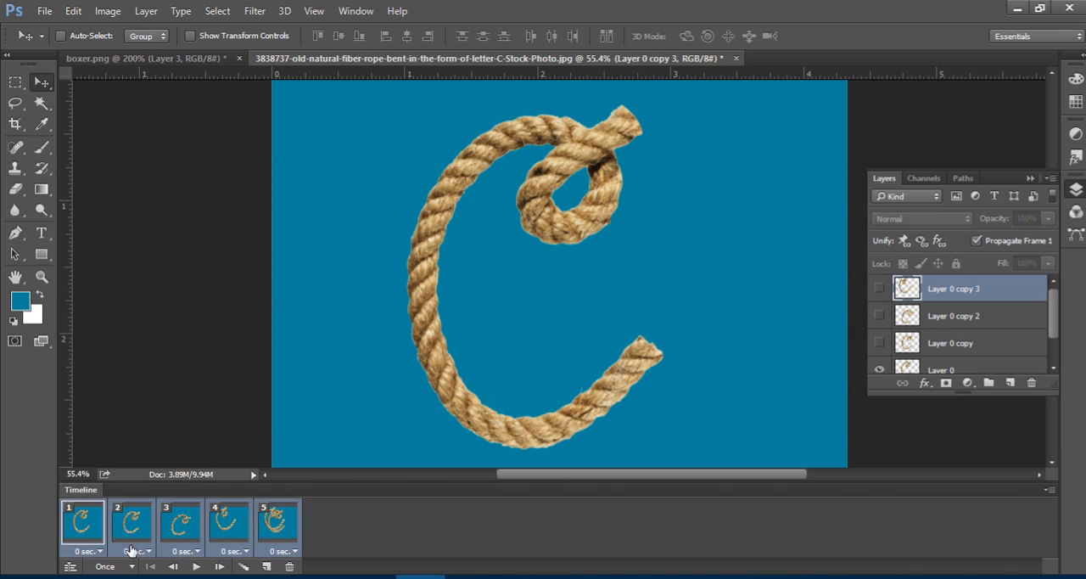
{"action": "left_click", "coordinate": [88, 552]}
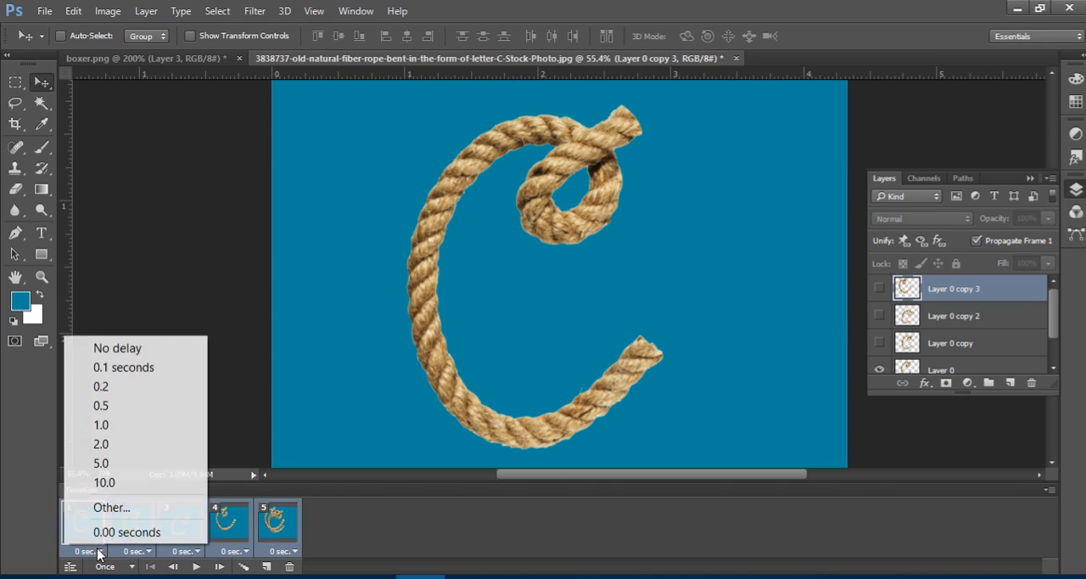
{"action": "left_click", "coordinate": [140, 386]}
{"action": "left_click", "coordinate": [196, 566]}
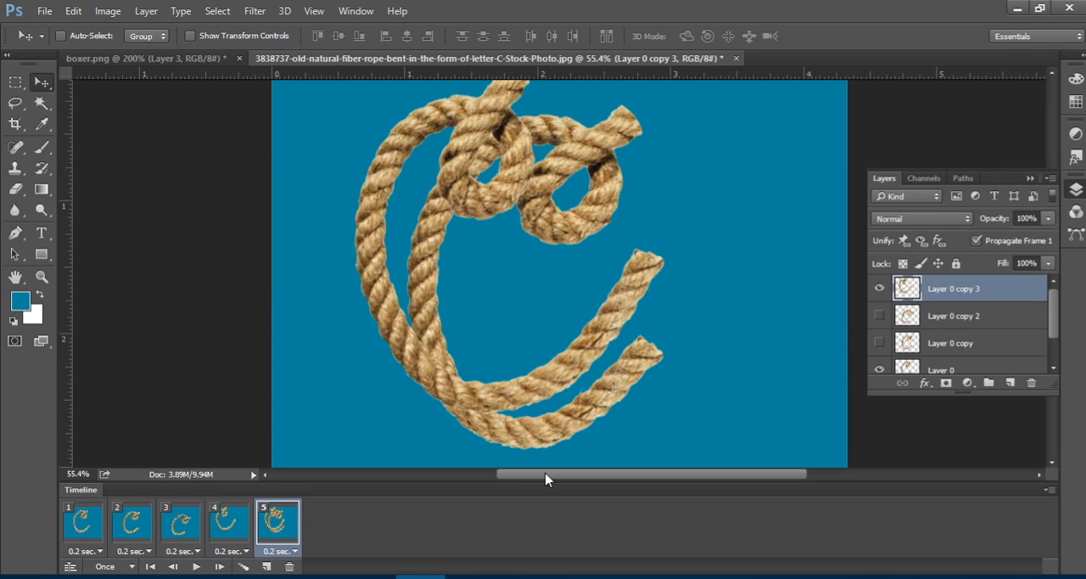
Hide Layer 0 in frame 5 and play the animation with looping set to Forever.
{"action": "left_click", "coordinate": [879, 368]}
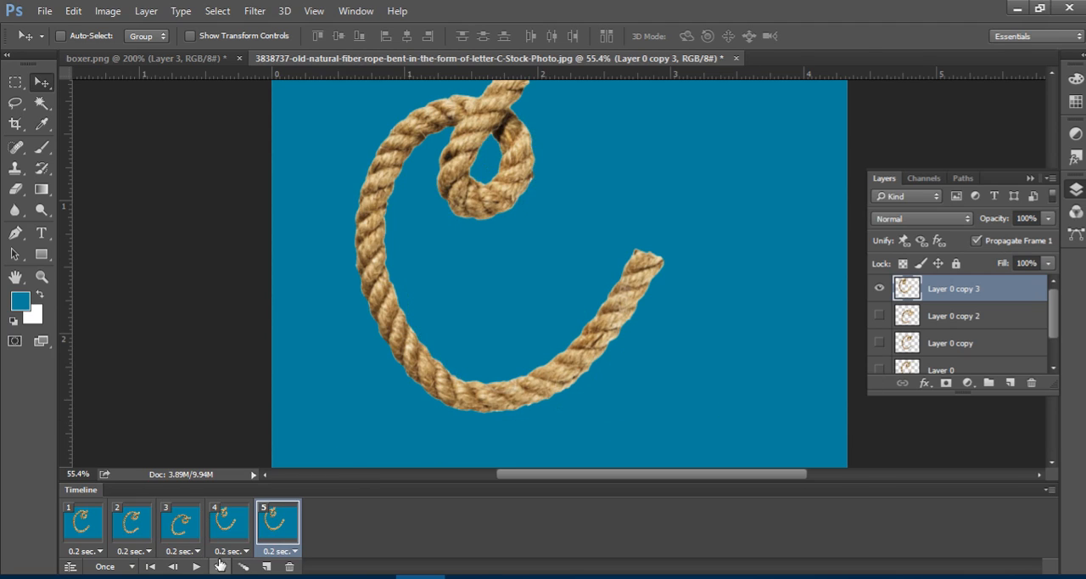
{"action": "left_click", "coordinate": [125, 566]}
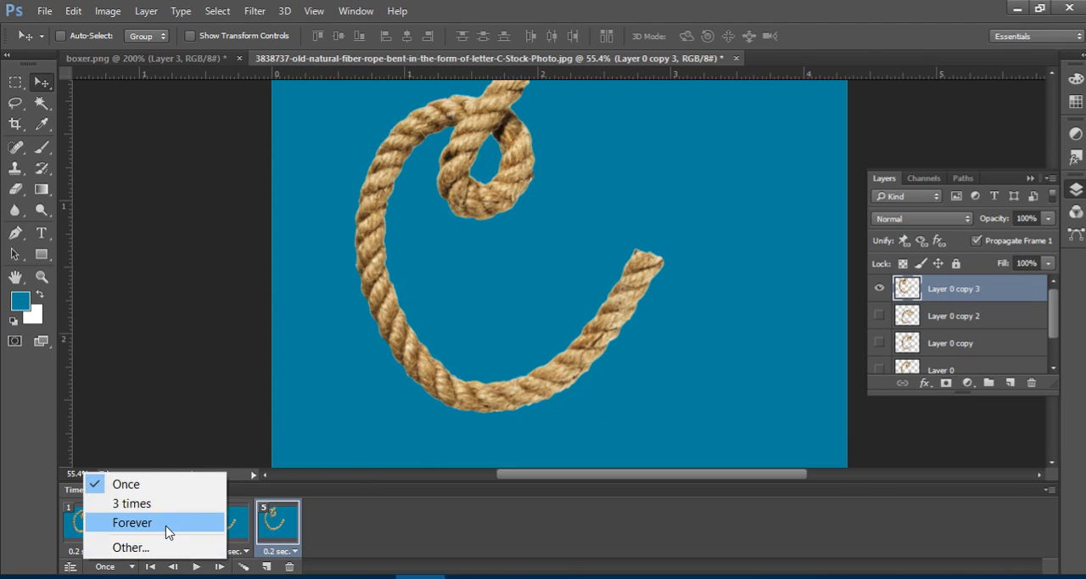
{"action": "left_click", "coordinate": [168, 532]}
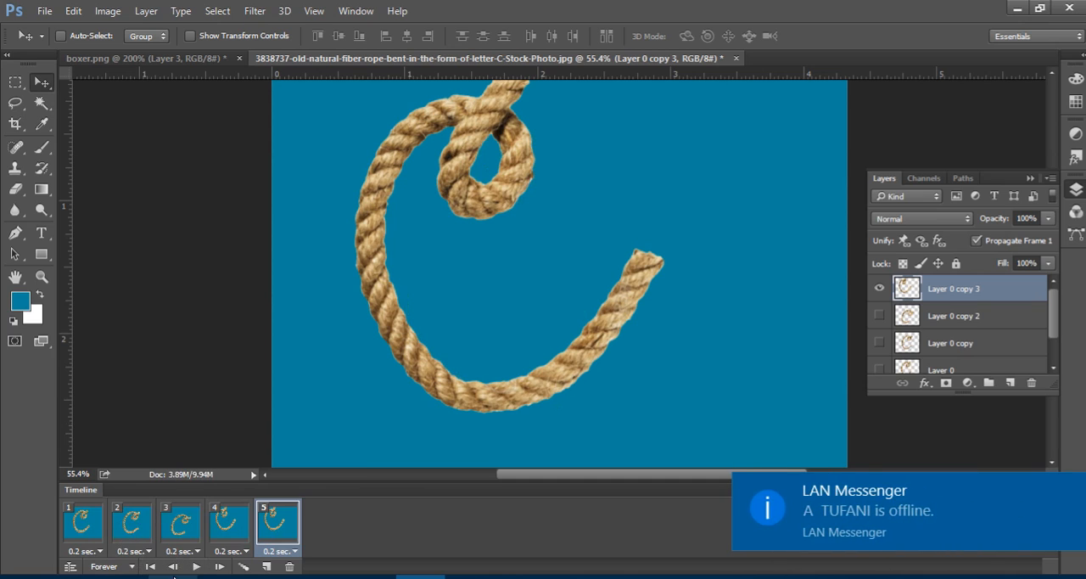
{"action": "left_click", "coordinate": [195, 566]}
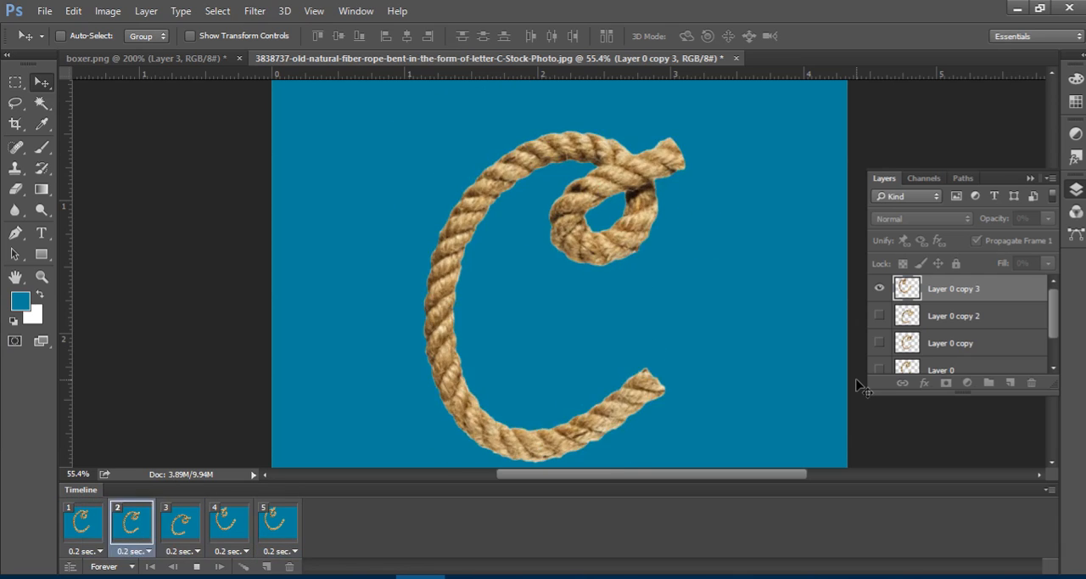
Close the Timeline and the animated rope document, discarding its unsaved changes.
{"action": "left_click", "coordinate": [1050, 489]}
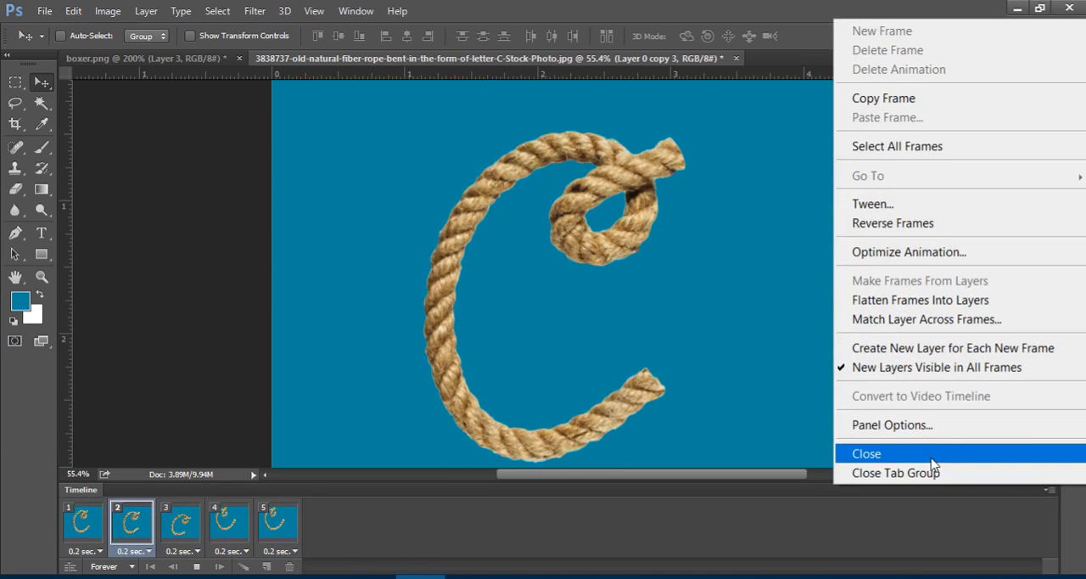
{"action": "left_click", "coordinate": [868, 453]}
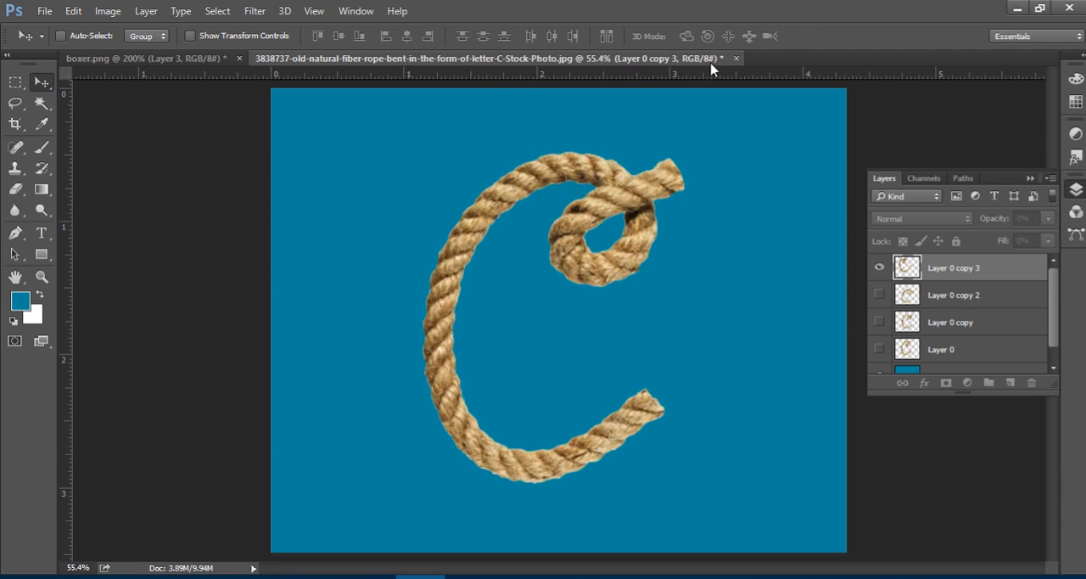
{"action": "left_click", "coordinate": [736, 58]}
{"action": "left_click", "coordinate": [541, 239]}
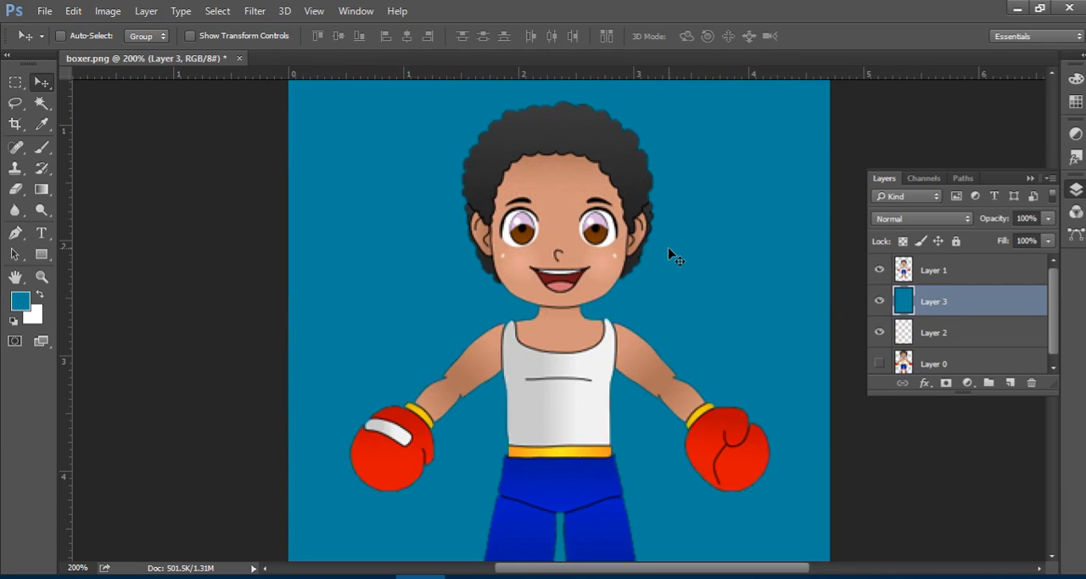
Open the original letter-C rope image from the Puppet Warp folder in Photoshop as its own document.
{"action": "left_click", "coordinate": [1015, 8]}
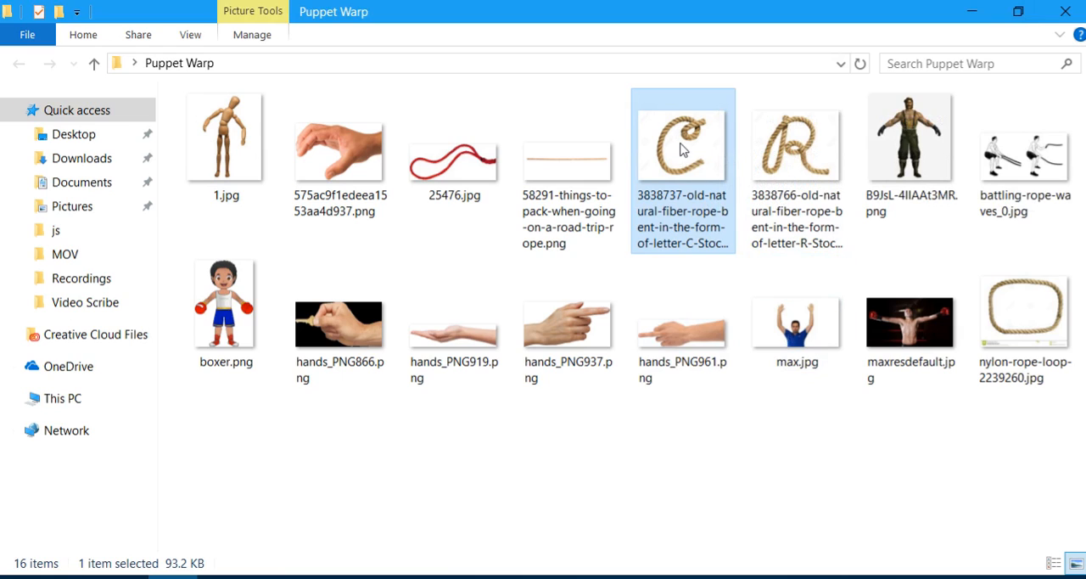
{"action": "left_click_drag", "start_coordinate": [685, 149], "coordinate": [461, 445]}
{"action": "left_click_drag", "start_coordinate": [489, 113], "coordinate": [481, 63]}
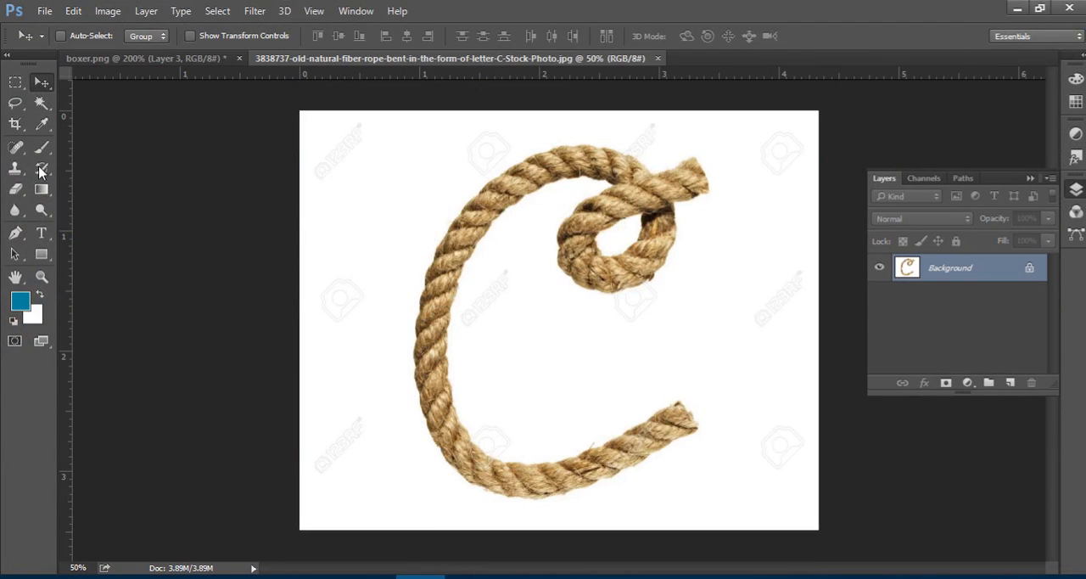
Try a Content-Aware fill on the white background selected with the Magic Wand, undo it and clear the selection.
{"action": "left_click", "coordinate": [42, 103]}
{"action": "left_click", "coordinate": [335, 171]}
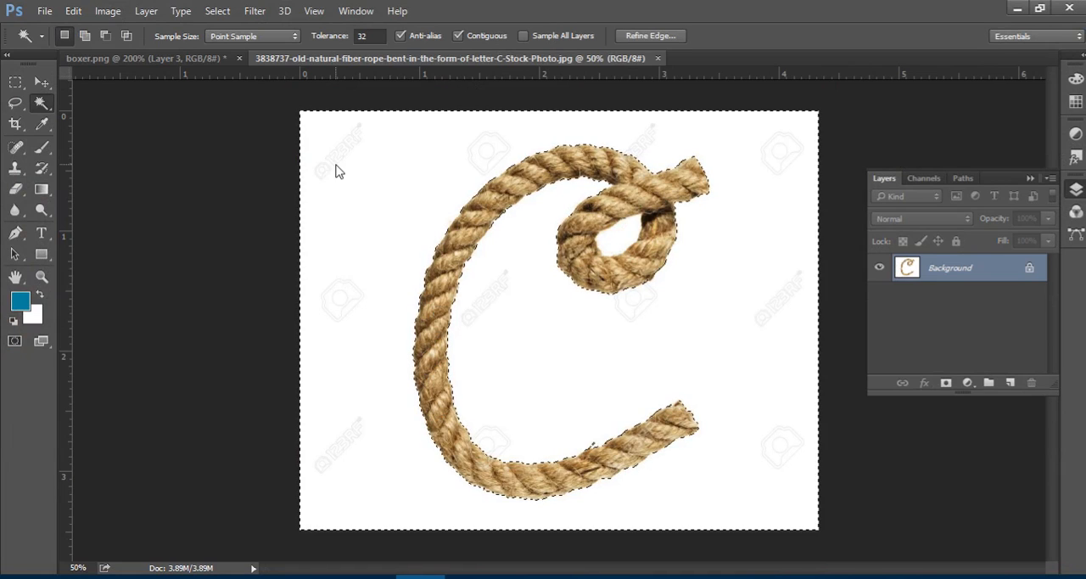
{"action": "key", "text": "Delete"}
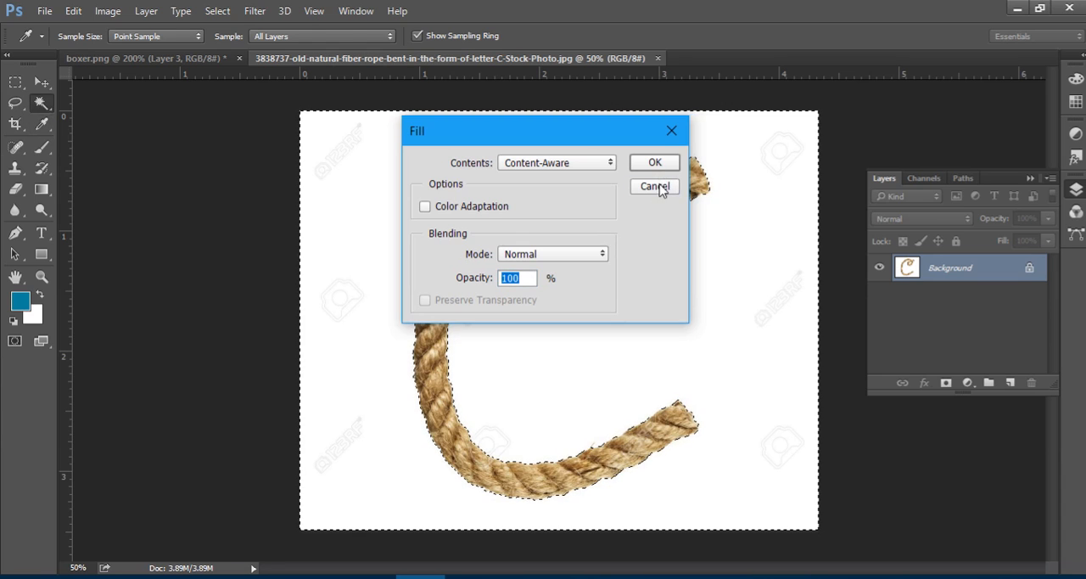
{"action": "left_click", "coordinate": [660, 188]}
{"action": "key", "text": "Delete"}
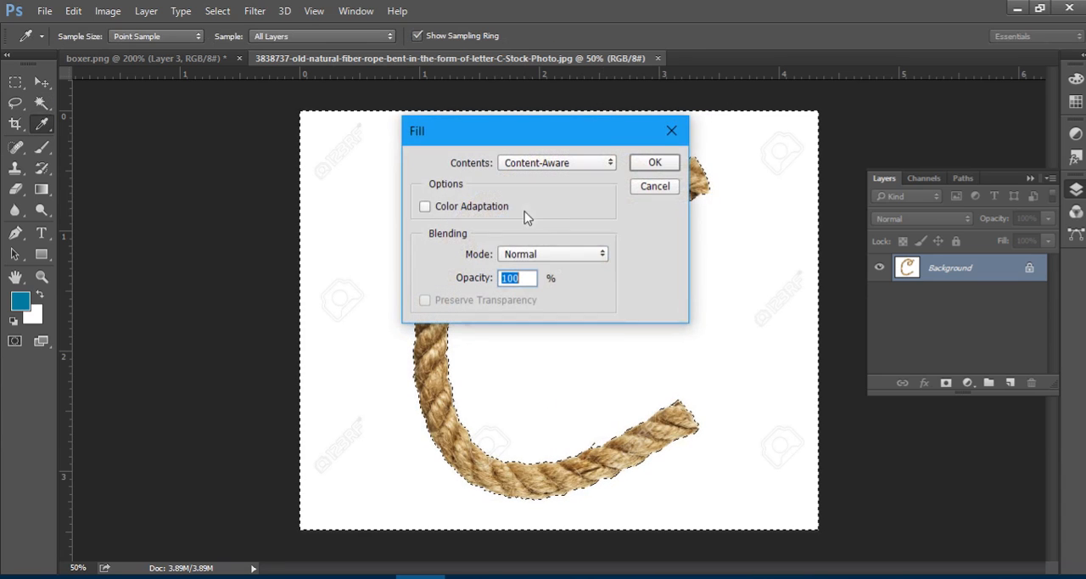
{"action": "left_click", "coordinate": [650, 163]}
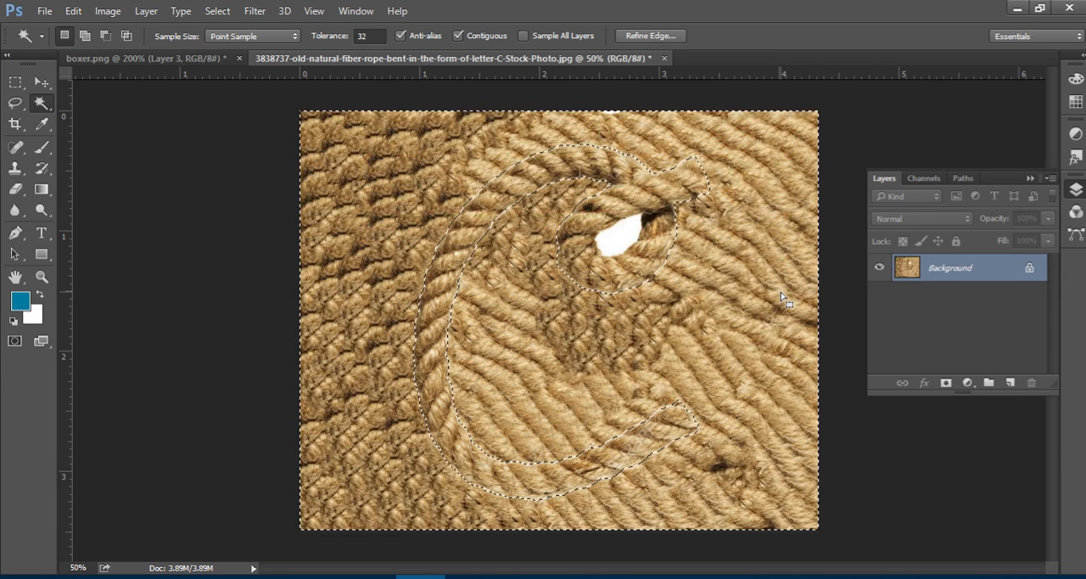
{"action": "key", "text": "ctrl+z"}
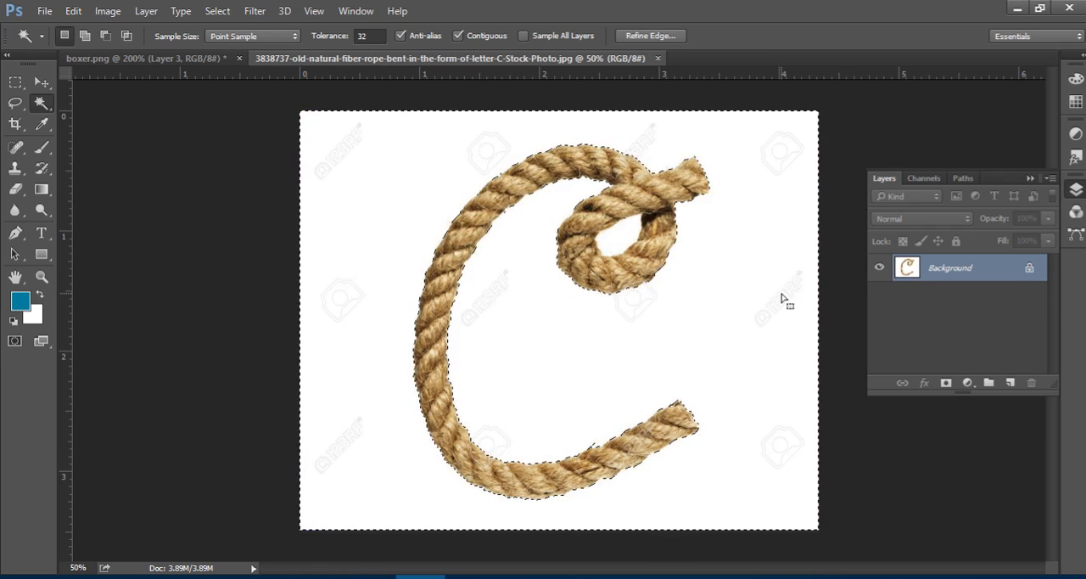
{"action": "key", "text": "ctrl+d"}
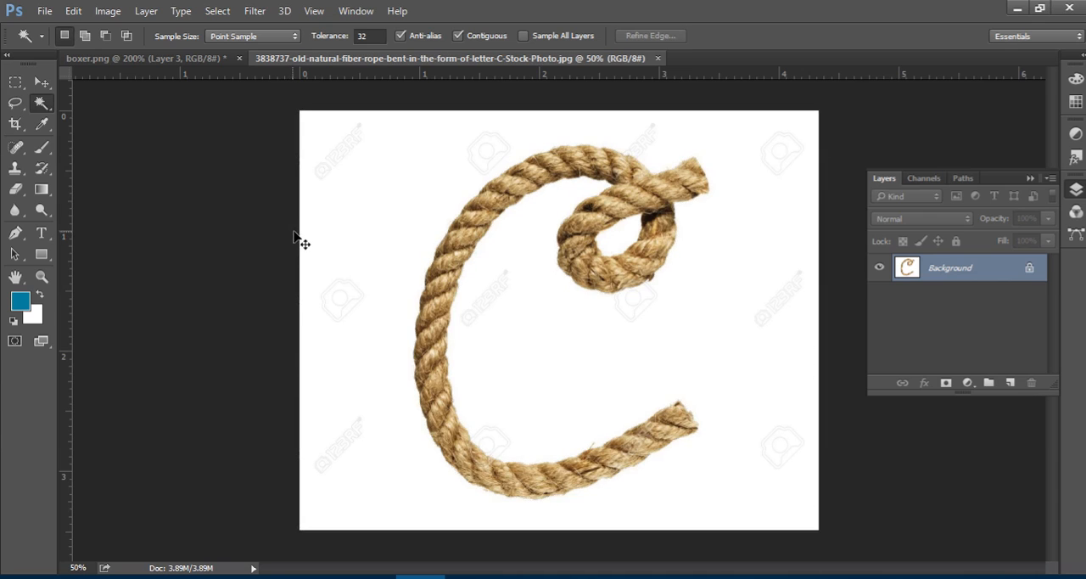
{"action": "left_click", "coordinate": [321, 122]}
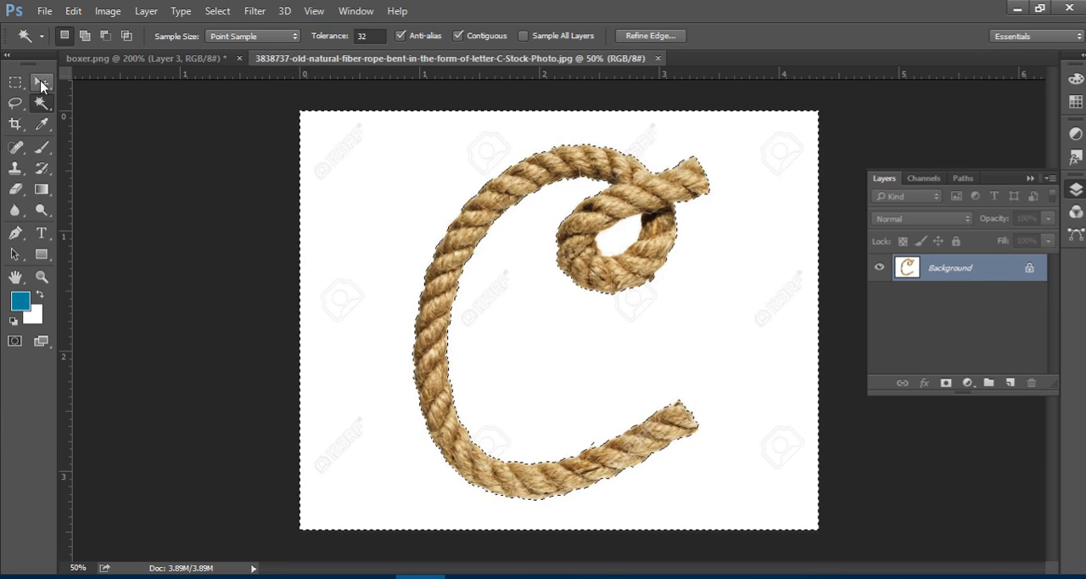
{"action": "key", "text": "shift+F5"}
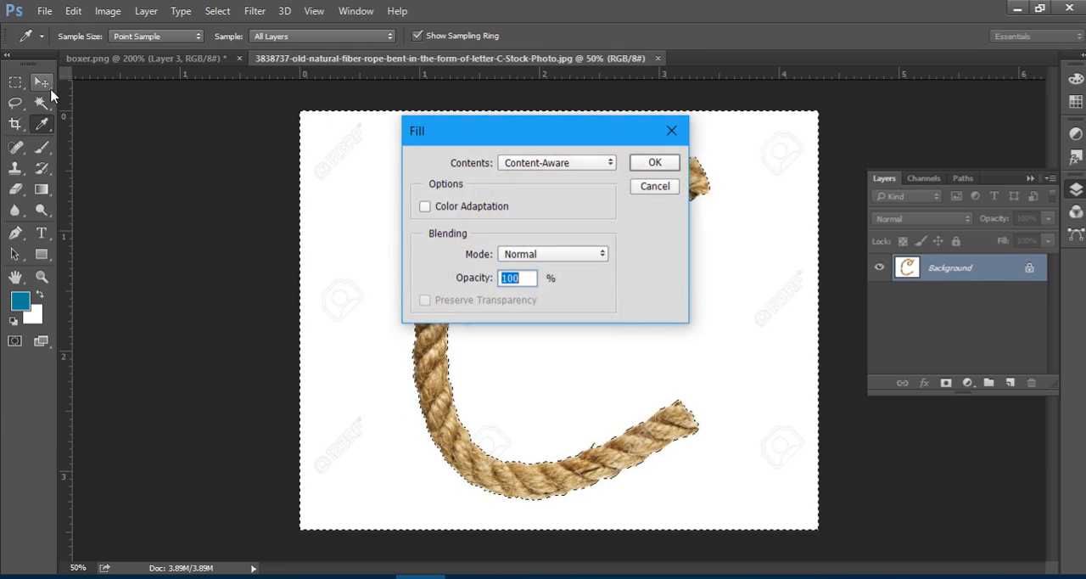
{"action": "left_click", "coordinate": [598, 163]}
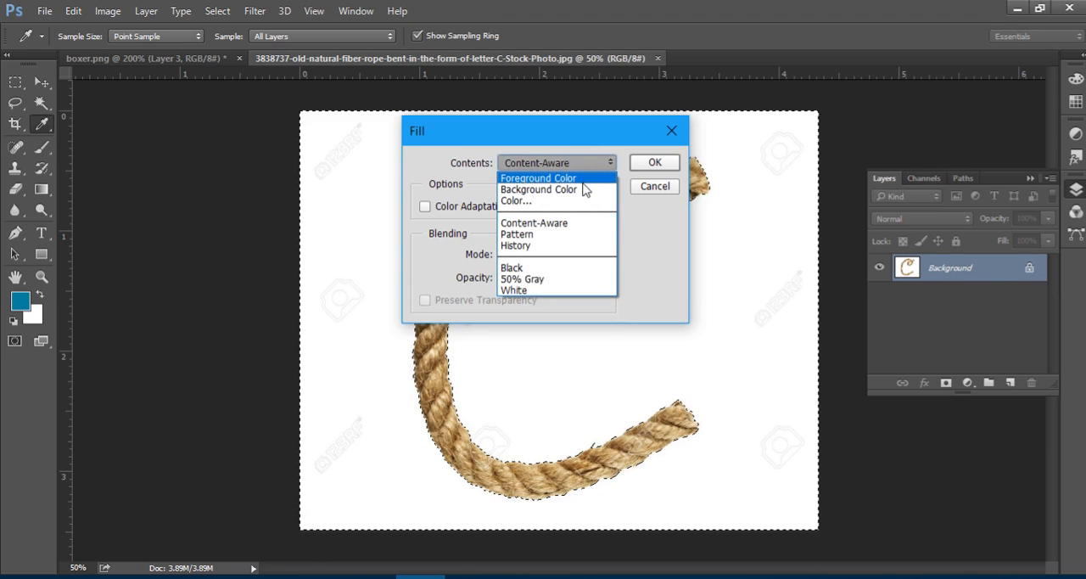
{"action": "left_click", "coordinate": [657, 186]}
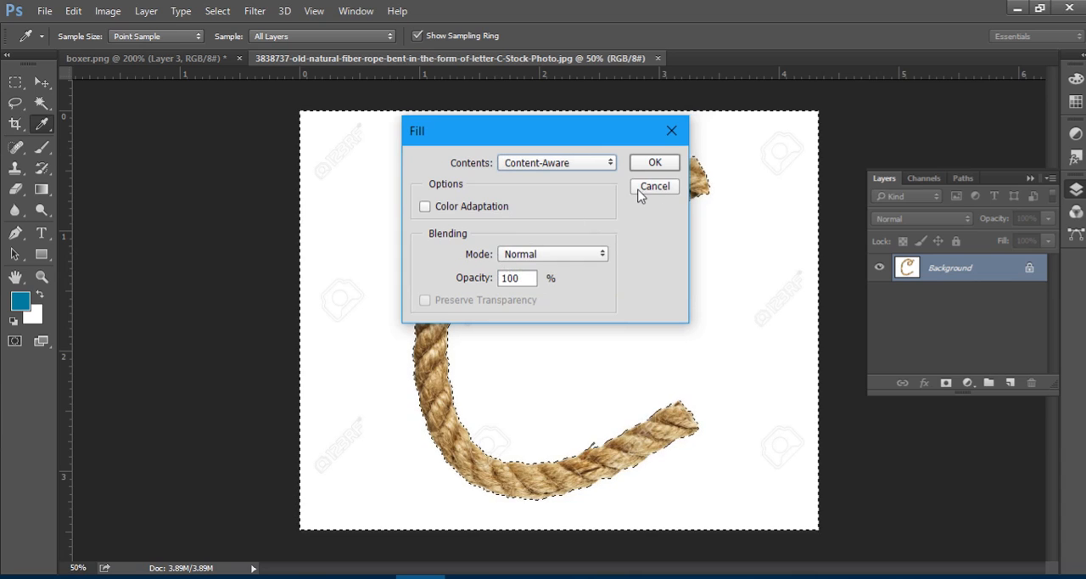
{"action": "left_click", "coordinate": [640, 188]}
{"action": "key", "text": "ctrl+d"}
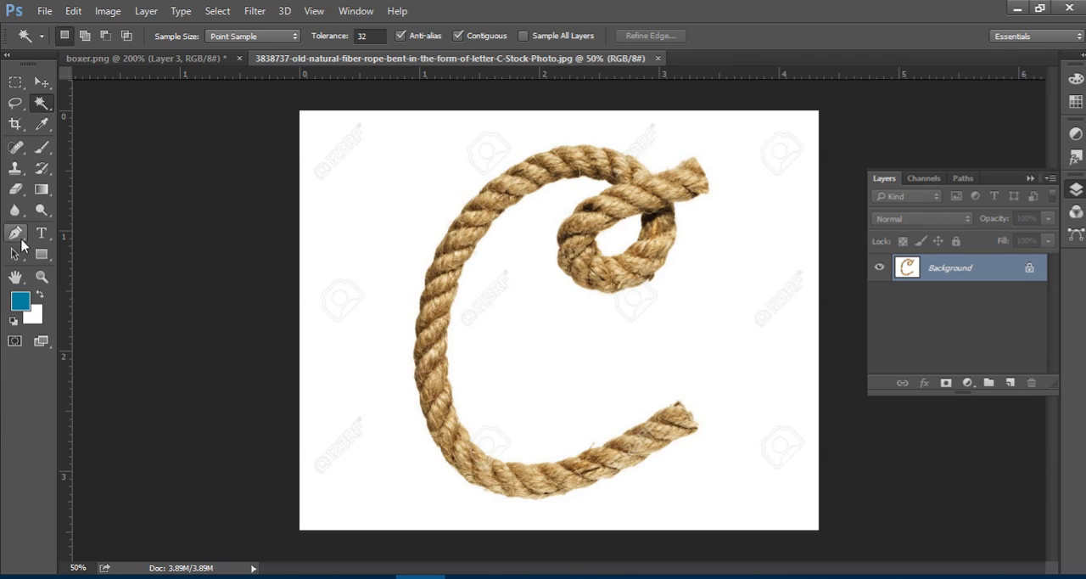
Erase the white background around the rope and inside its loop with the Magic Eraser, and shift the rope slightly down.
{"action": "left_click", "coordinate": [19, 190]}
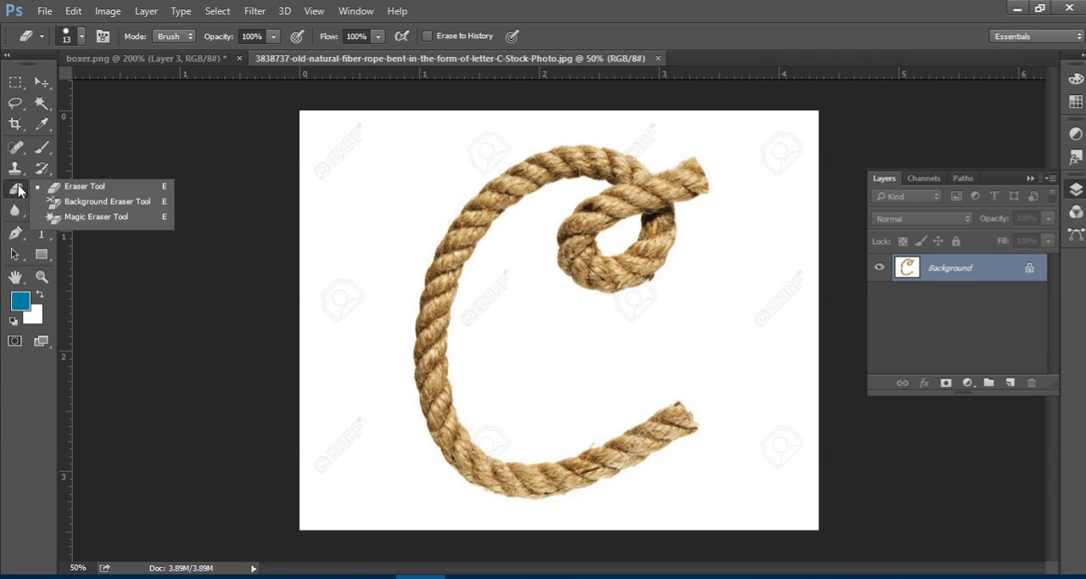
{"action": "left_click", "coordinate": [96, 216]}
{"action": "left_click", "coordinate": [360, 180]}
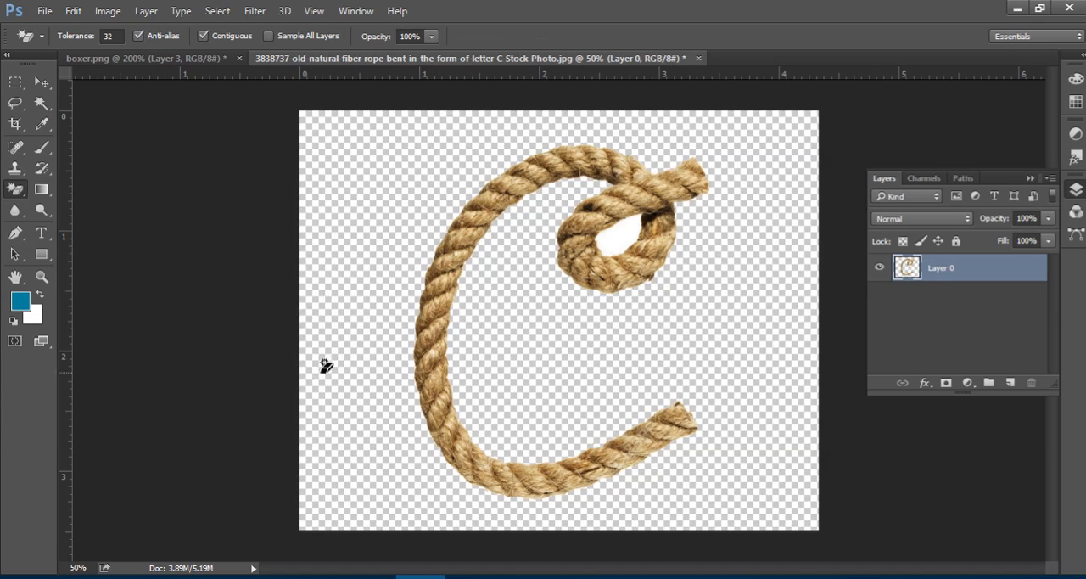
{"action": "left_click", "coordinate": [610, 236]}
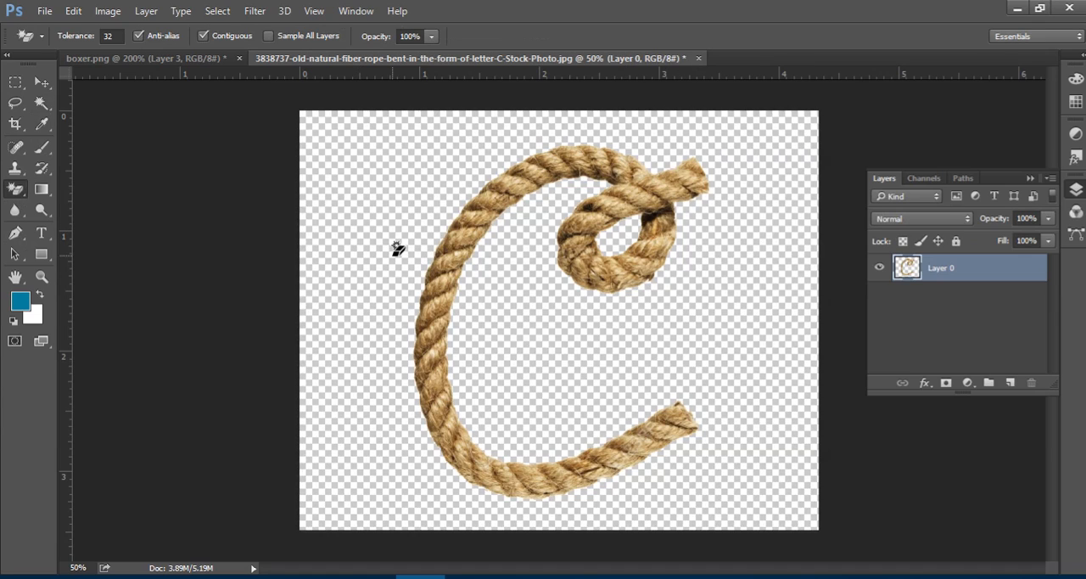
{"action": "left_click", "coordinate": [44, 84]}
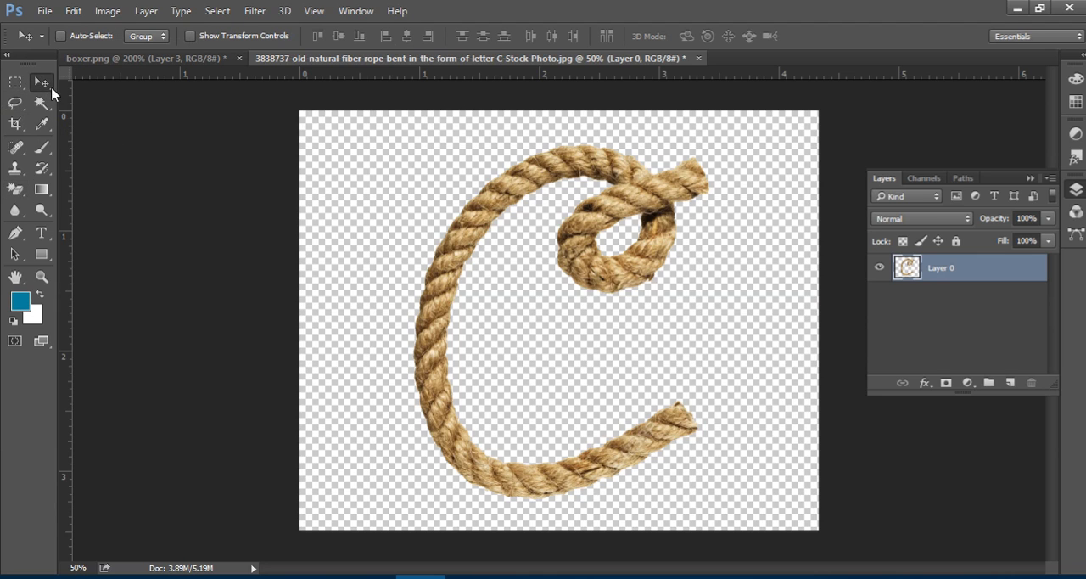
{"action": "left_click_drag", "start_coordinate": [634, 272], "coordinate": [588, 268]}
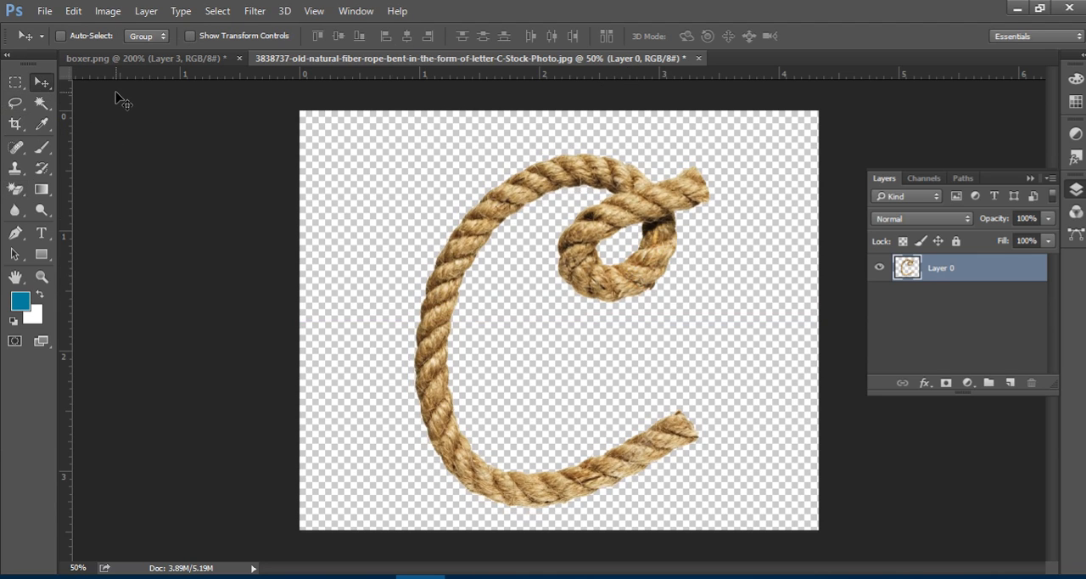
Start Puppet Warp on the rope layer with More Points density and 0 px expansion, checking the mesh and hiding it again.
{"action": "left_click", "coordinate": [73, 11]}
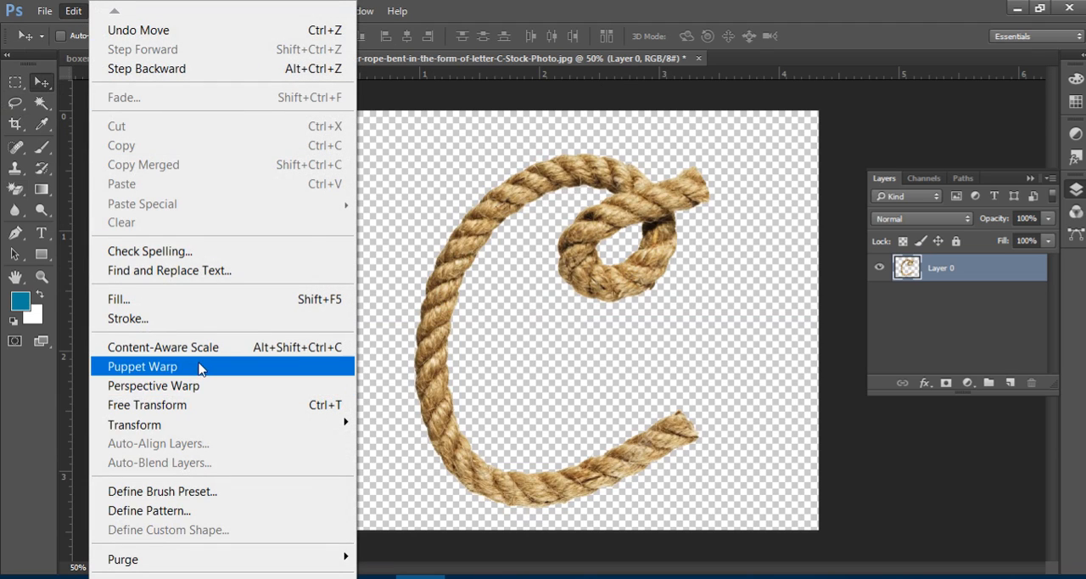
{"action": "left_click", "coordinate": [161, 367]}
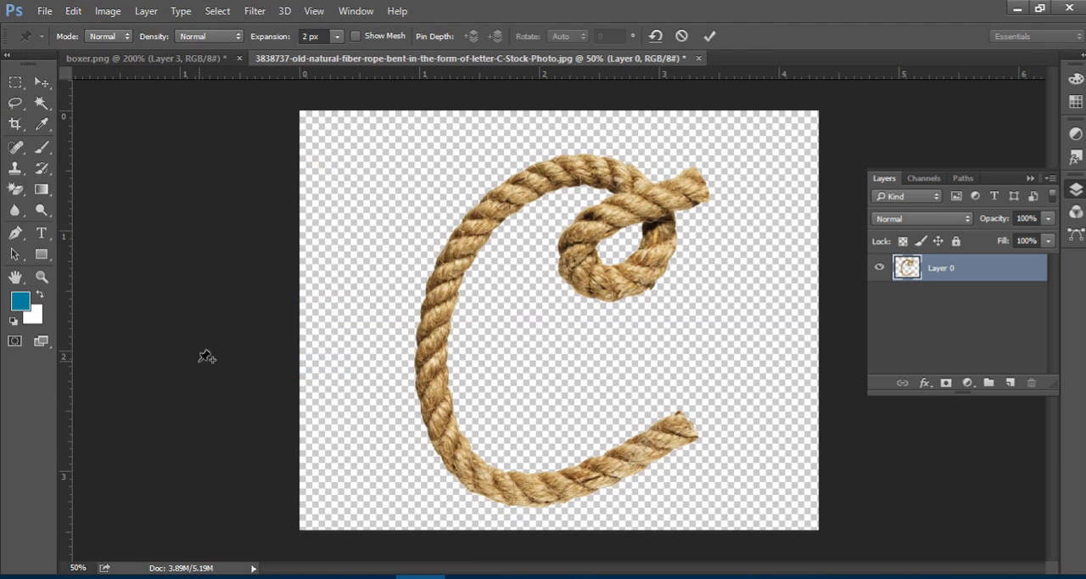
{"action": "left_click", "coordinate": [356, 36]}
{"action": "left_click", "coordinate": [227, 36]}
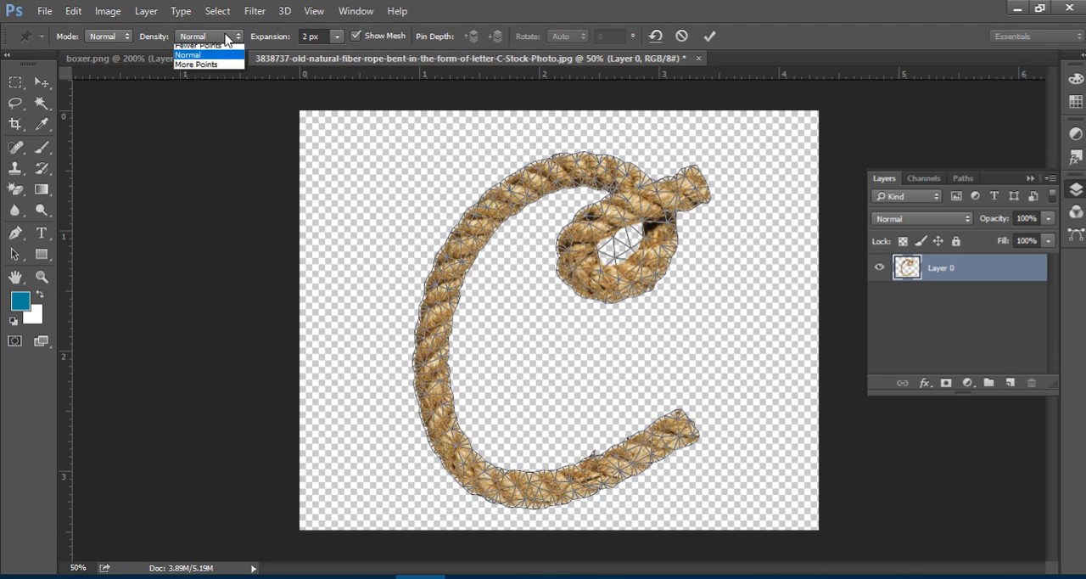
{"action": "left_click", "coordinate": [224, 69]}
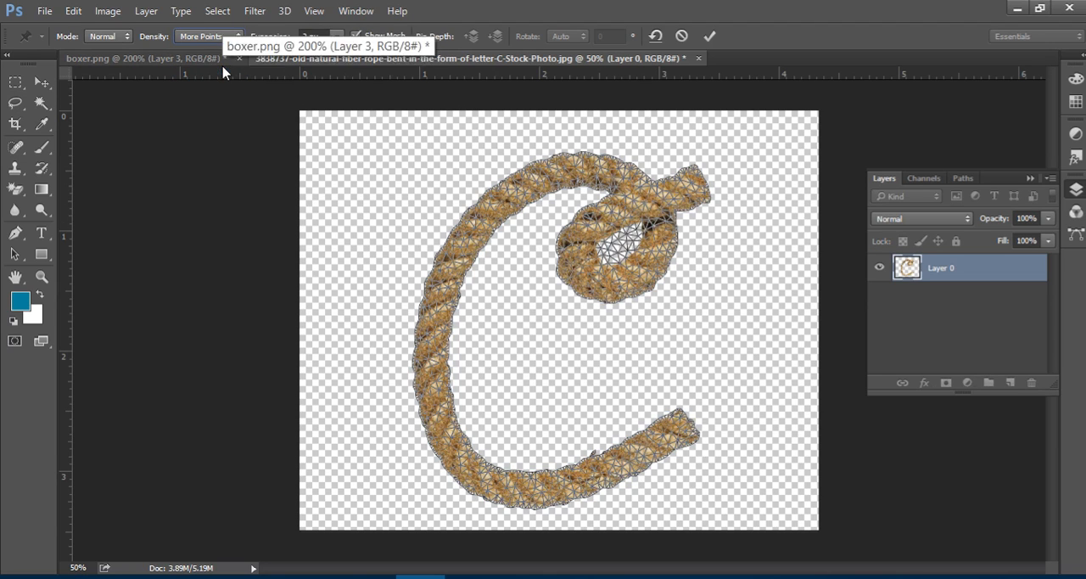
{"action": "left_click", "coordinate": [337, 36]}
{"action": "left_click_drag", "start_coordinate": [335, 55], "coordinate": [336, 57]}
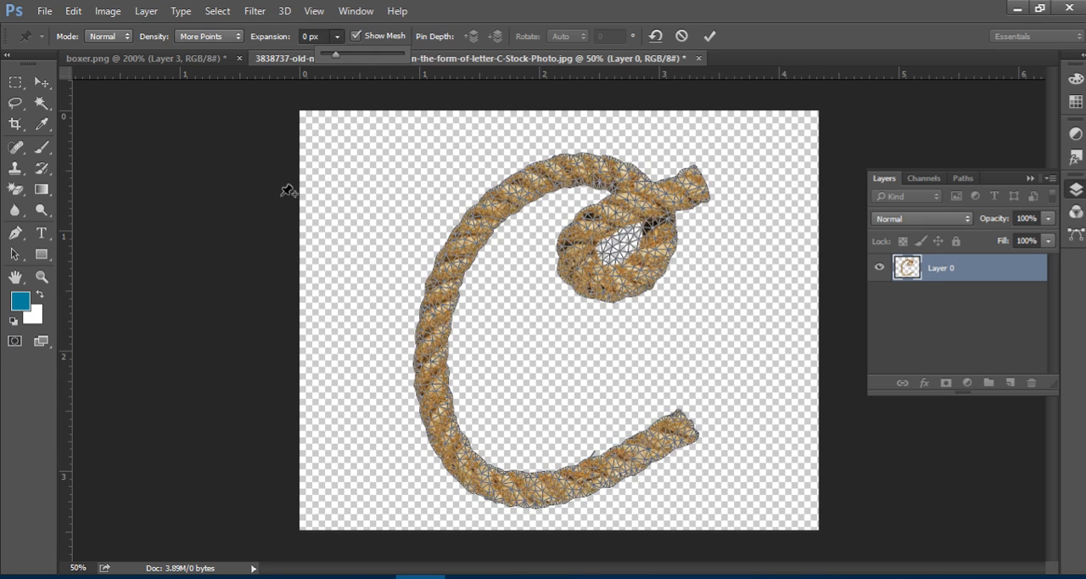
{"action": "left_click", "coordinate": [355, 36]}
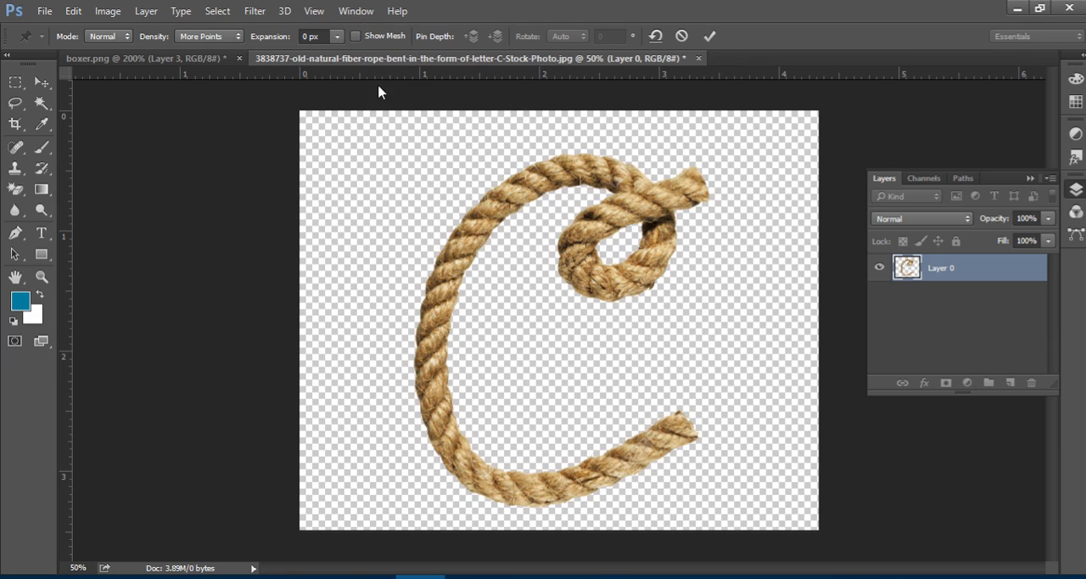
Pin the rope's lower end, lower-left side and bottom curve, and bend the bottom curve upward before settling it slightly above its original position.
{"action": "left_click", "coordinate": [681, 425]}
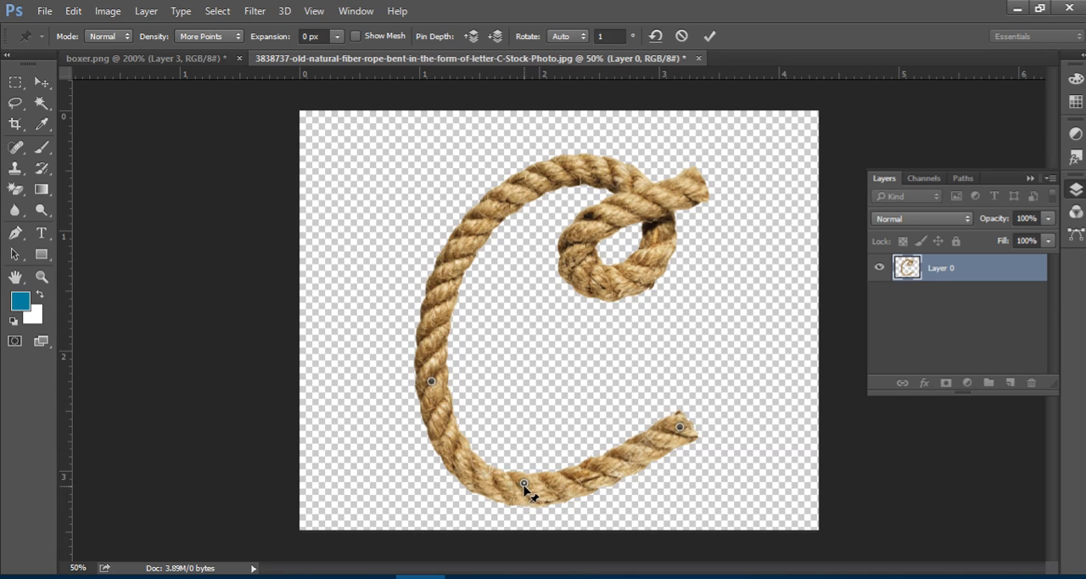
{"action": "left_click_drag", "start_coordinate": [523, 483], "coordinate": [566, 288]}
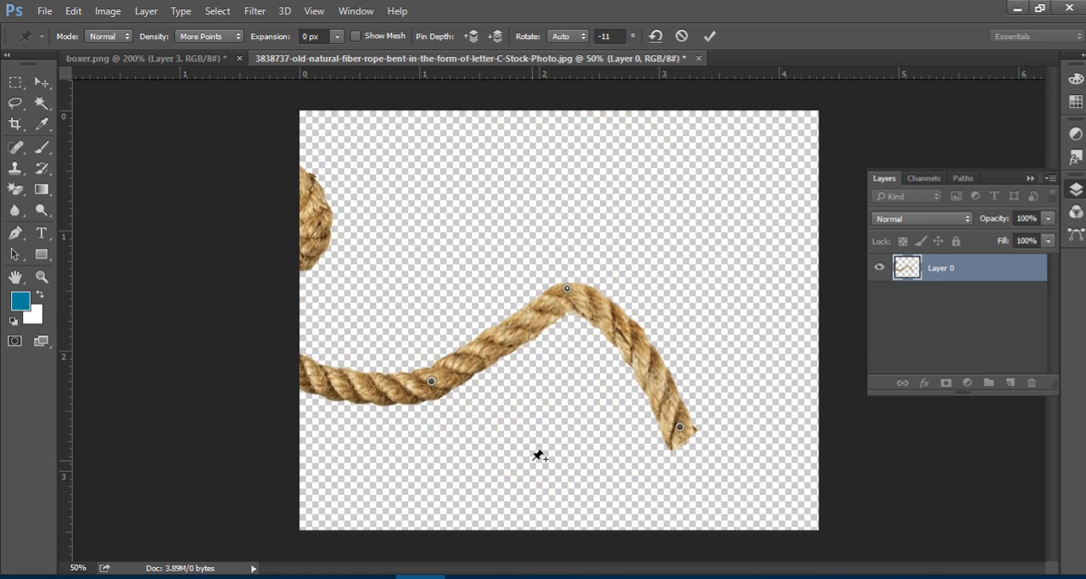
{"action": "left_click_drag", "start_coordinate": [567, 289], "coordinate": [530, 444]}
Pin the rope's upper-left curve and upper end, pulling the curve down and inward and the end slightly up and left.
{"action": "left_click", "coordinate": [419, 215]}
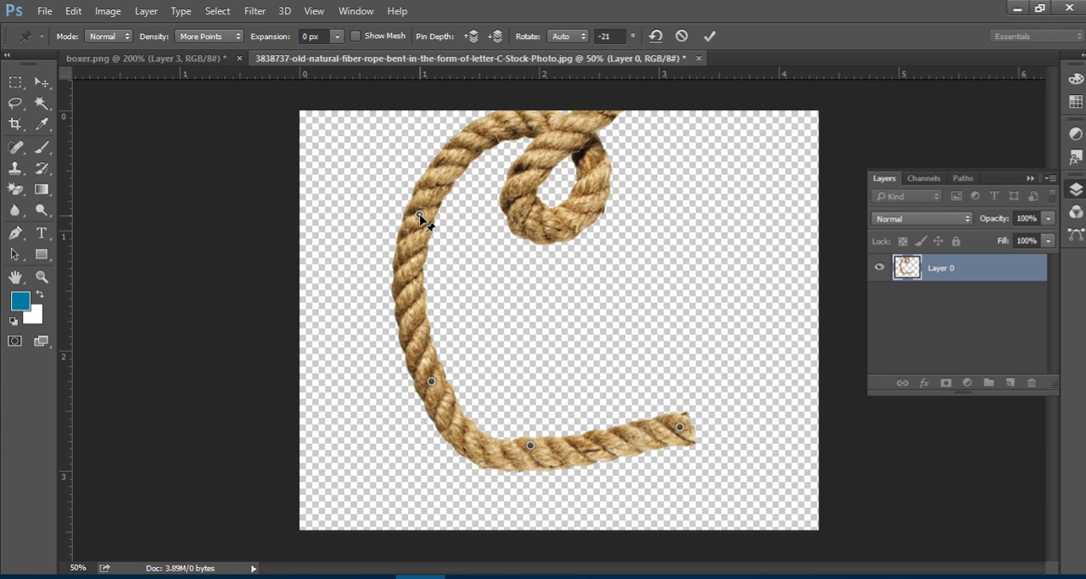
{"action": "left_click_drag", "start_coordinate": [419, 214], "coordinate": [452, 259]}
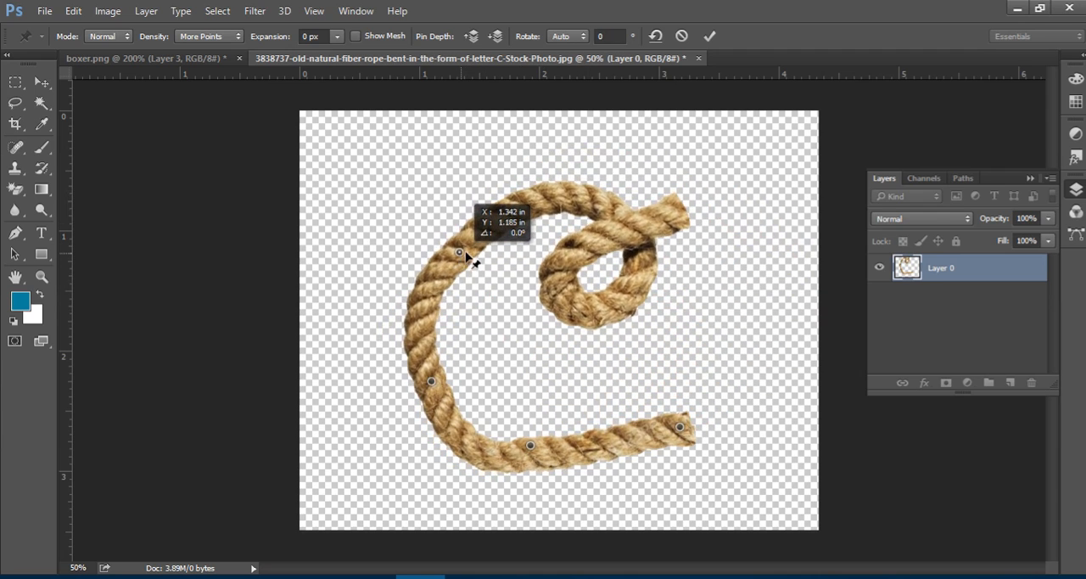
{"action": "left_click", "coordinate": [674, 205]}
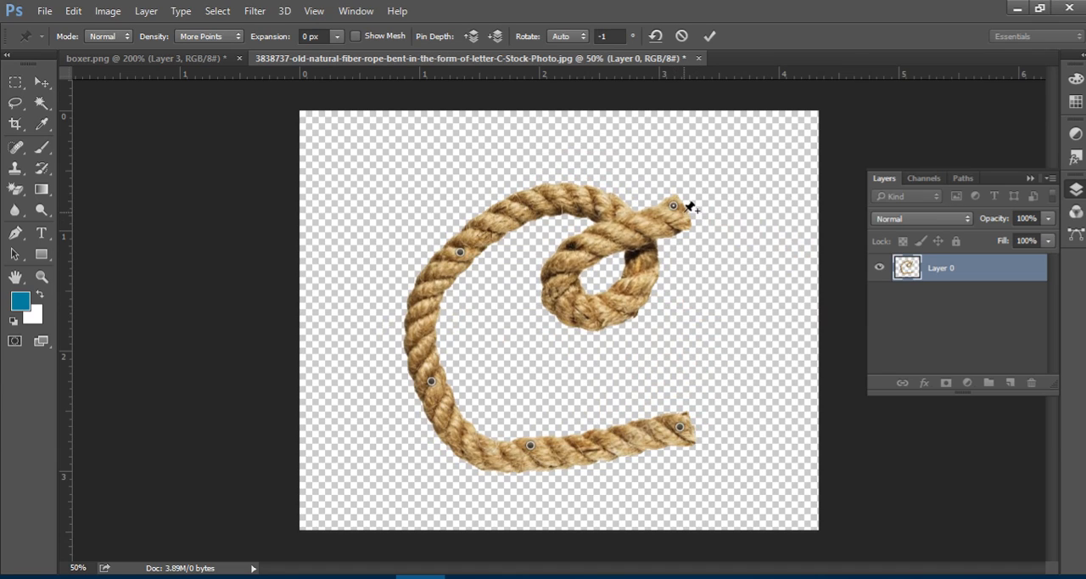
{"action": "left_click_drag", "start_coordinate": [675, 208], "coordinate": [664, 185]}
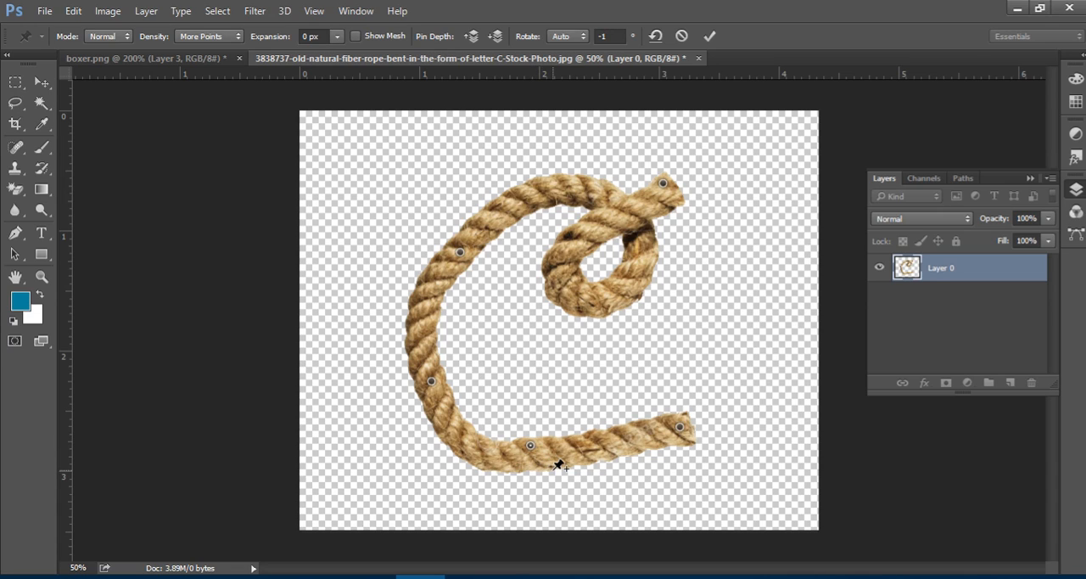
Rotate the warp around the bottom pin to 151°, and add a pin on the loop's upper-left part rotated to -86°.
{"action": "key", "text": "alt"}
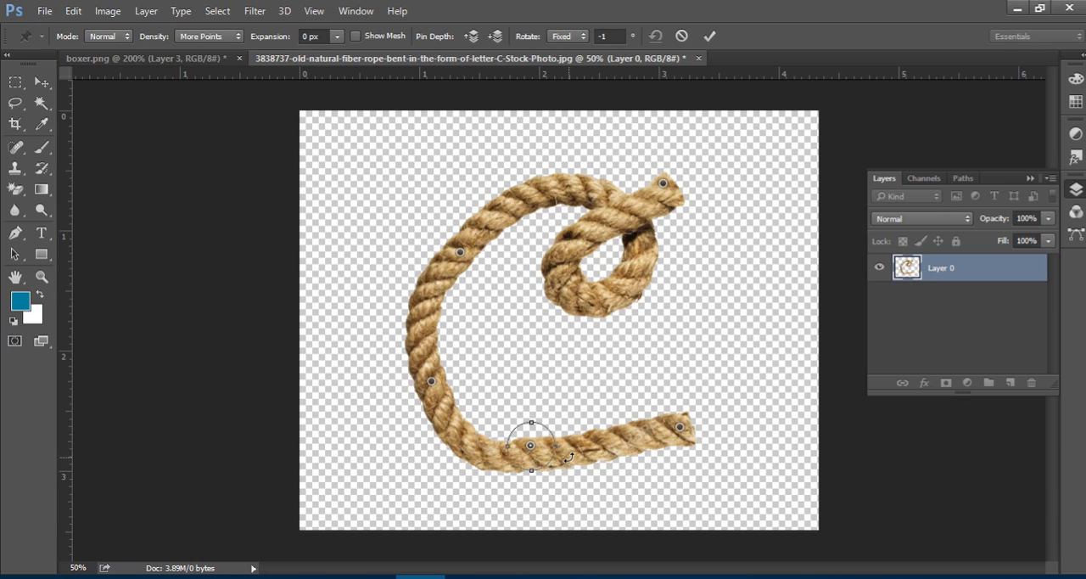
{"action": "left_click_drag", "start_coordinate": [554, 481], "coordinate": [536, 447]}
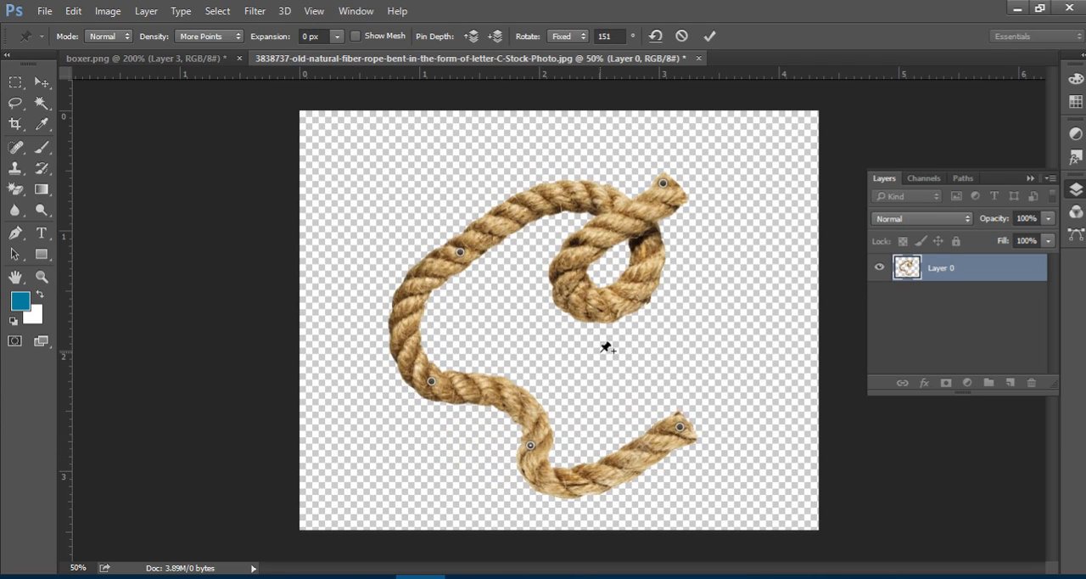
{"action": "left_click", "coordinate": [596, 229]}
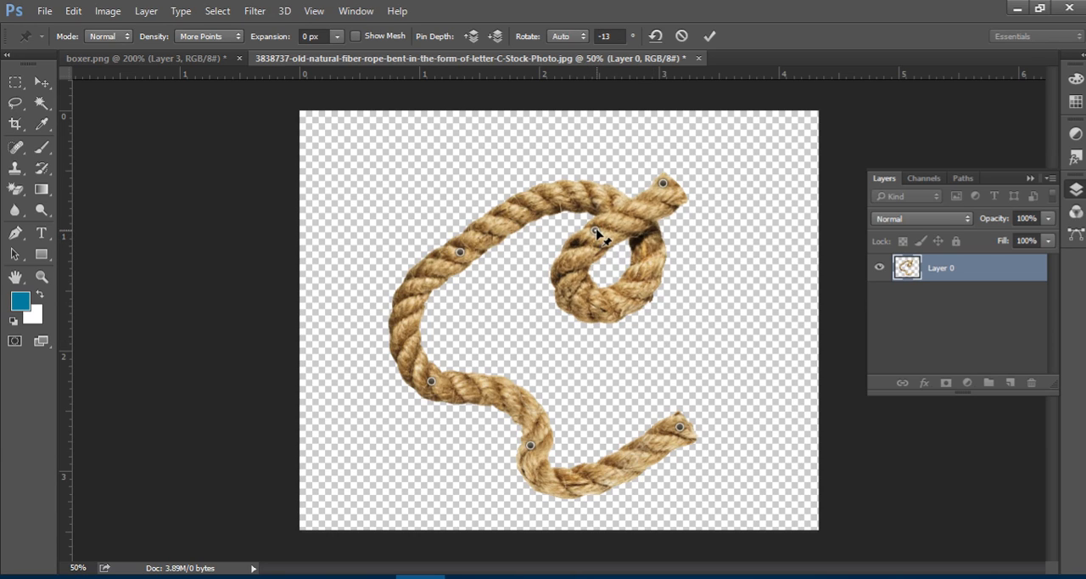
{"action": "left_click_drag", "start_coordinate": [598, 210], "coordinate": [586, 261]}
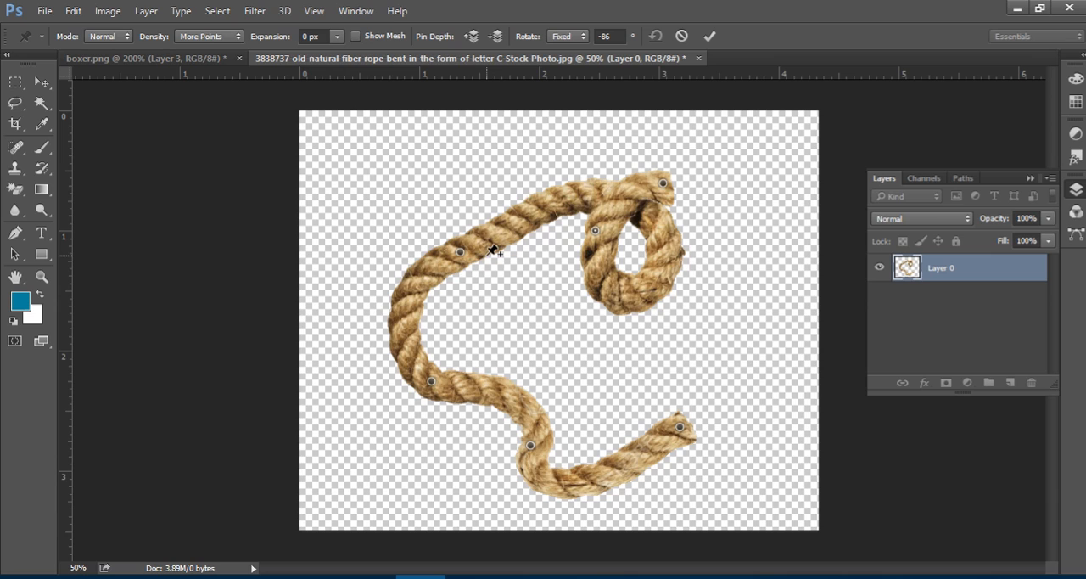
Twist the rope around the upper-left pin to 160° and the lower-left pin to 126°, and apply the Puppet Warp.
{"action": "left_click", "coordinate": [460, 251]}
{"action": "left_click", "coordinate": [458, 244], "text": "alt"}
{"action": "left_click_drag", "start_coordinate": [447, 244], "coordinate": [516, 293]}
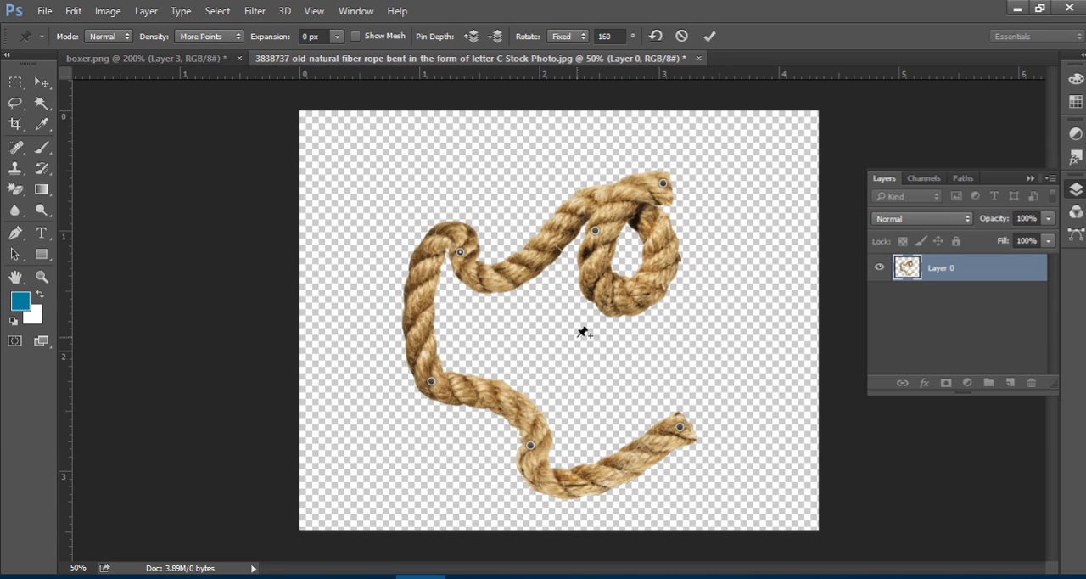
{"action": "left_click", "coordinate": [433, 382]}
{"action": "left_click_drag", "start_coordinate": [428, 366], "coordinate": [480, 420]}
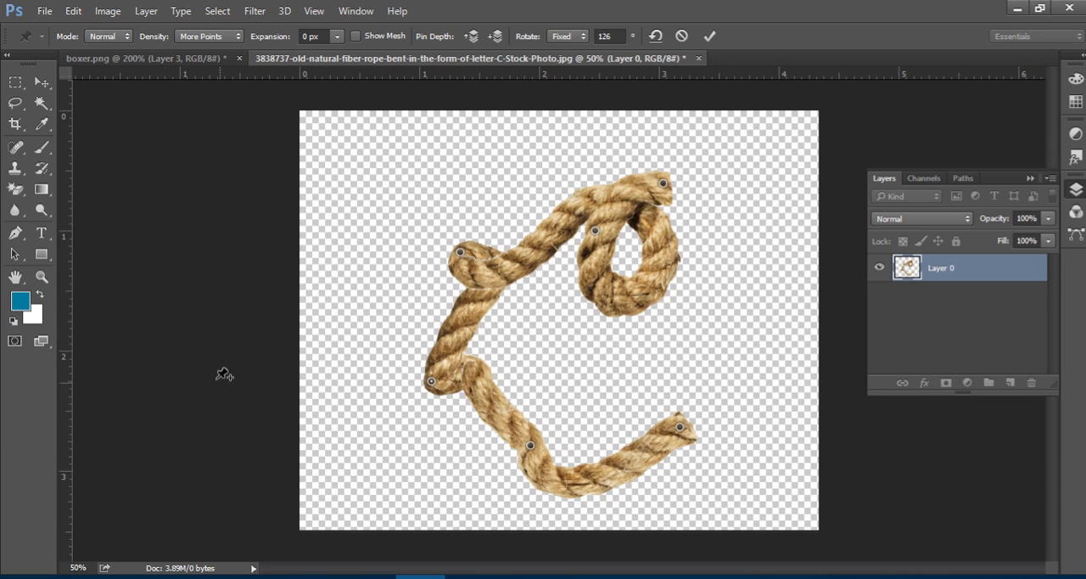
{"action": "left_click", "coordinate": [709, 37]}
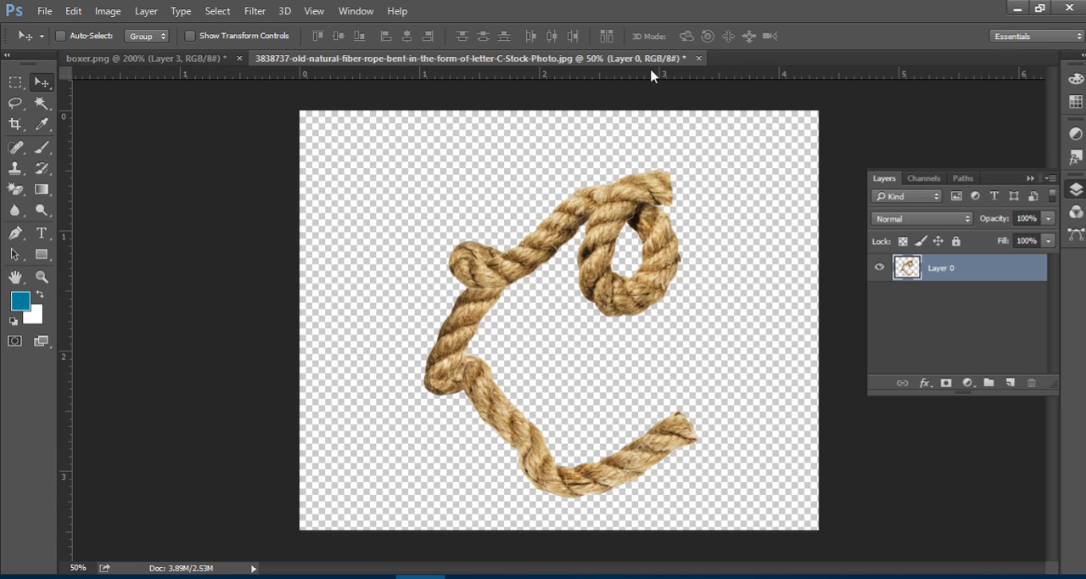
Close the rope document without saving, and open hands_PNG937.png from the Puppet Warp folder in Photoshop as its own document.
{"action": "left_click", "coordinate": [698, 57]}
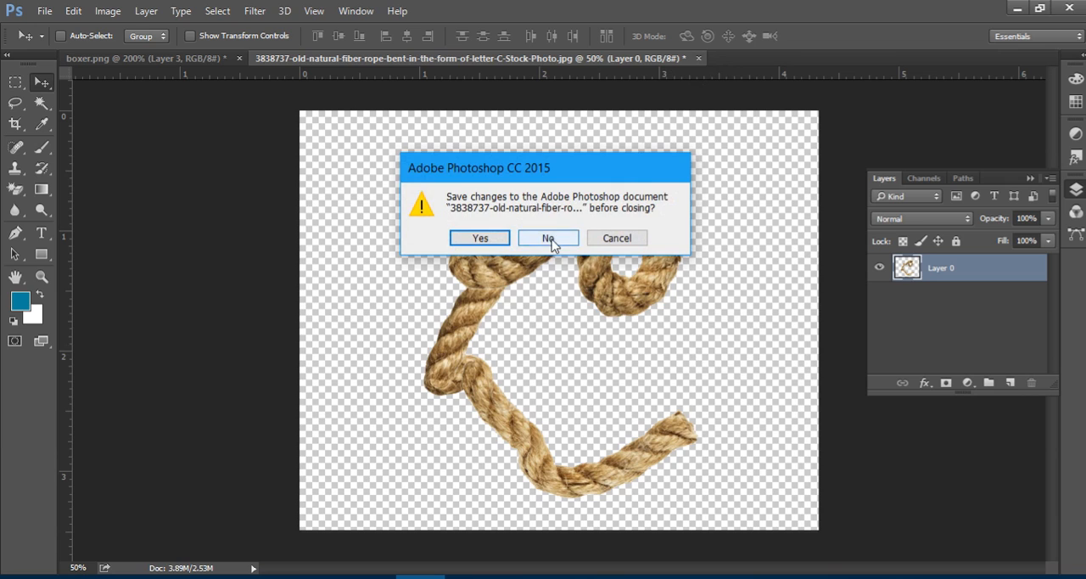
{"action": "left_click", "coordinate": [547, 238]}
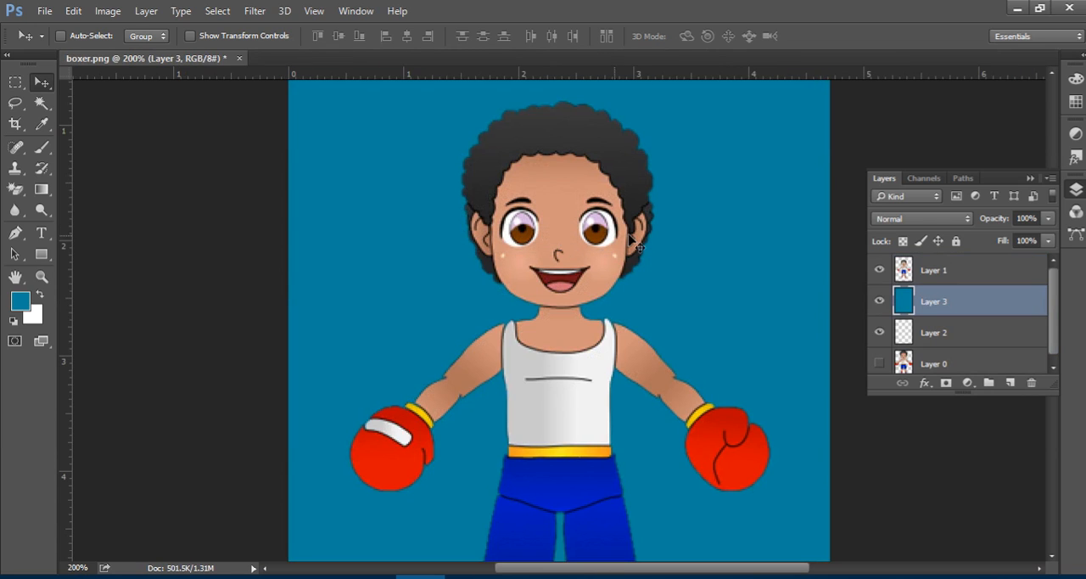
{"action": "left_click", "coordinate": [1016, 8]}
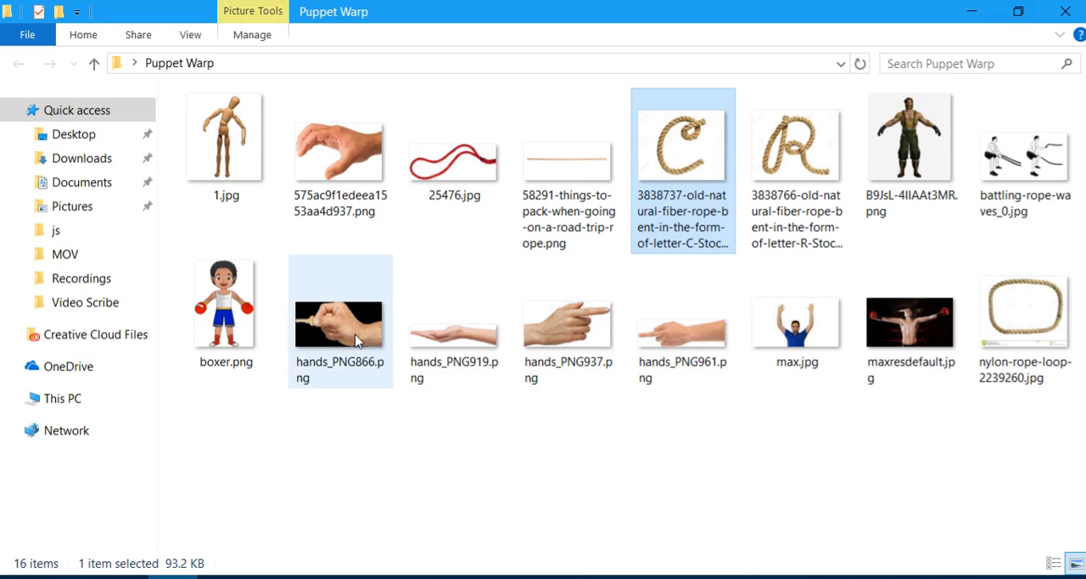
{"action": "left_click", "coordinate": [569, 322]}
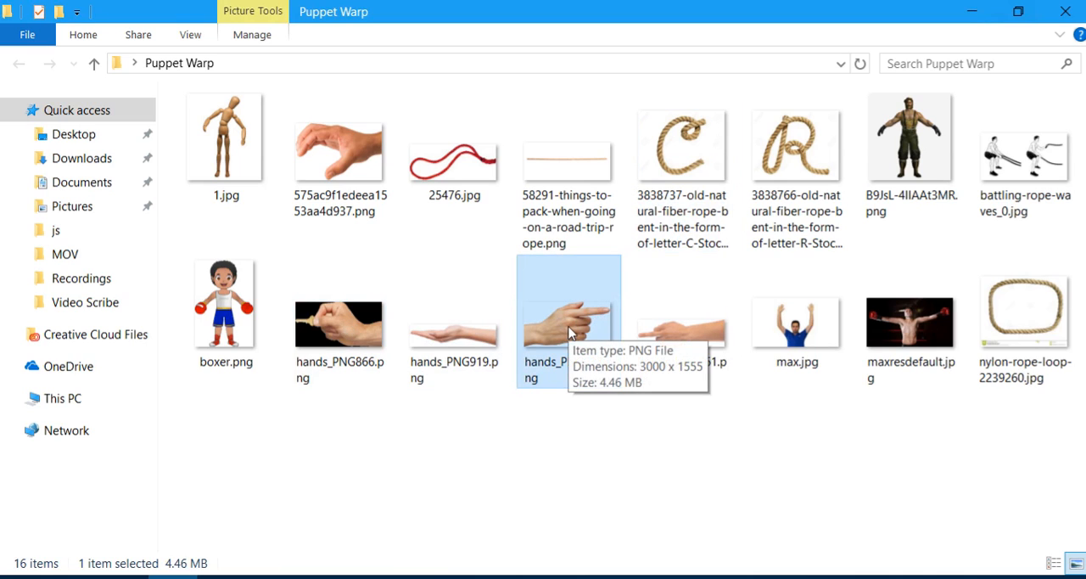
{"action": "left_click_drag", "start_coordinate": [564, 318], "coordinate": [464, 55]}
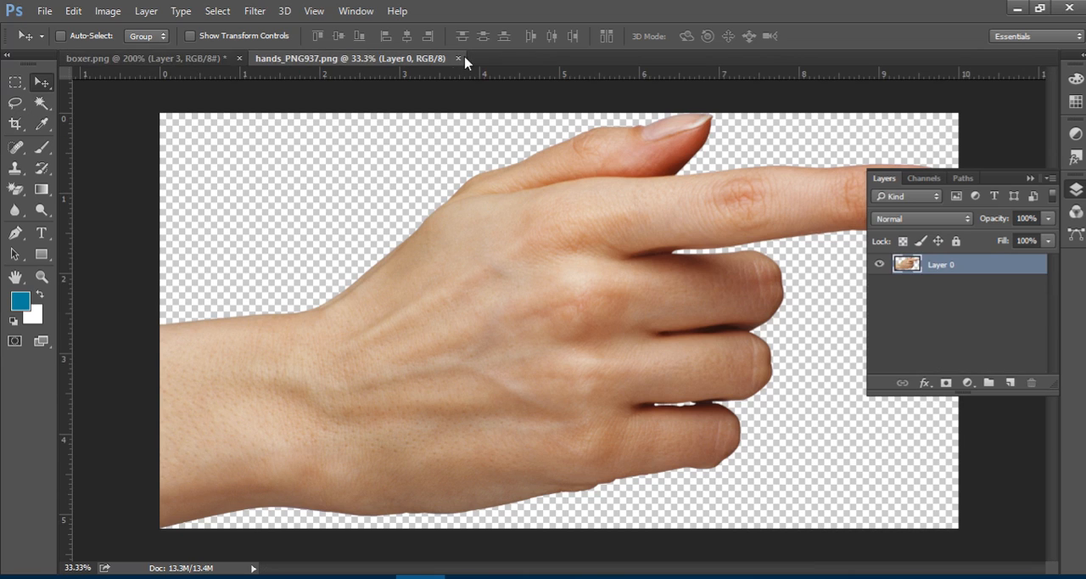
Scale the hand down to about 74% with Free Transform so it sits inside the canvas with space around it.
{"action": "left_click", "coordinate": [1030, 178]}
{"action": "mouse_move", "coordinate": [619, 235]}
{"action": "left_mouse_down"}
{"action": "mouse_move", "coordinate": [637, 274]}
{"action": "mouse_move", "coordinate": [664, 238]}
{"action": "mouse_move", "coordinate": [632, 275]}
{"action": "mouse_move", "coordinate": [694, 217]}
{"action": "mouse_move", "coordinate": [643, 238]}
{"action": "mouse_move", "coordinate": [682, 213]}
{"action": "mouse_move", "coordinate": [616, 232]}
{"action": "mouse_move", "coordinate": [650, 230]}
{"action": "mouse_move", "coordinate": [635, 229]}
{"action": "left_mouse_up"}
{"action": "key", "text": "ctrl+t"}
{"action": "left_click_drag", "start_coordinate": [965, 534], "coordinate": [860, 480]}
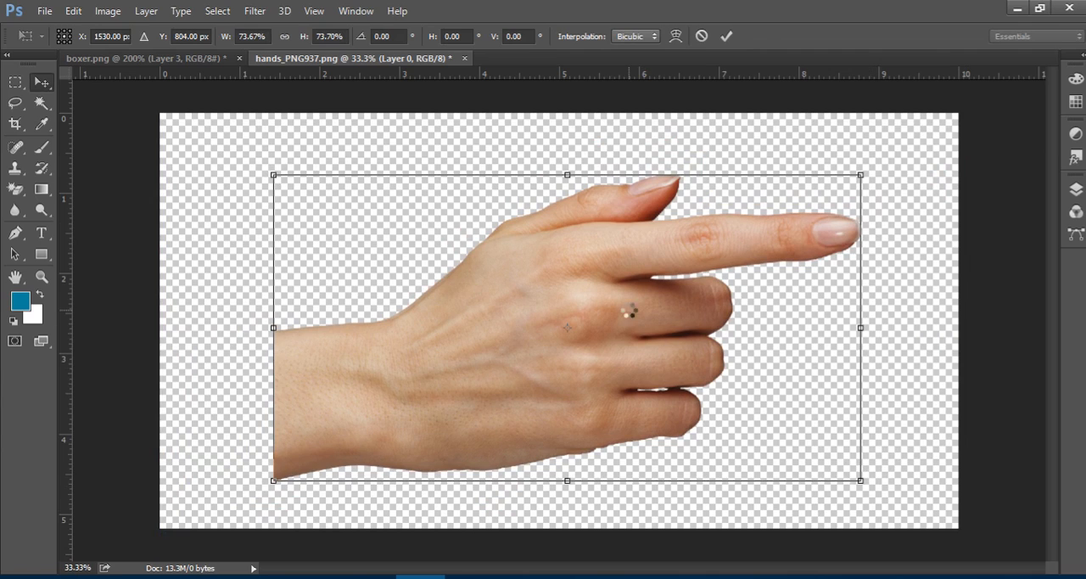
{"action": "key", "text": "Return"}
Add a new layer beneath the hand and fill it with the blue foreground colour.
{"action": "left_click", "coordinate": [1076, 190]}
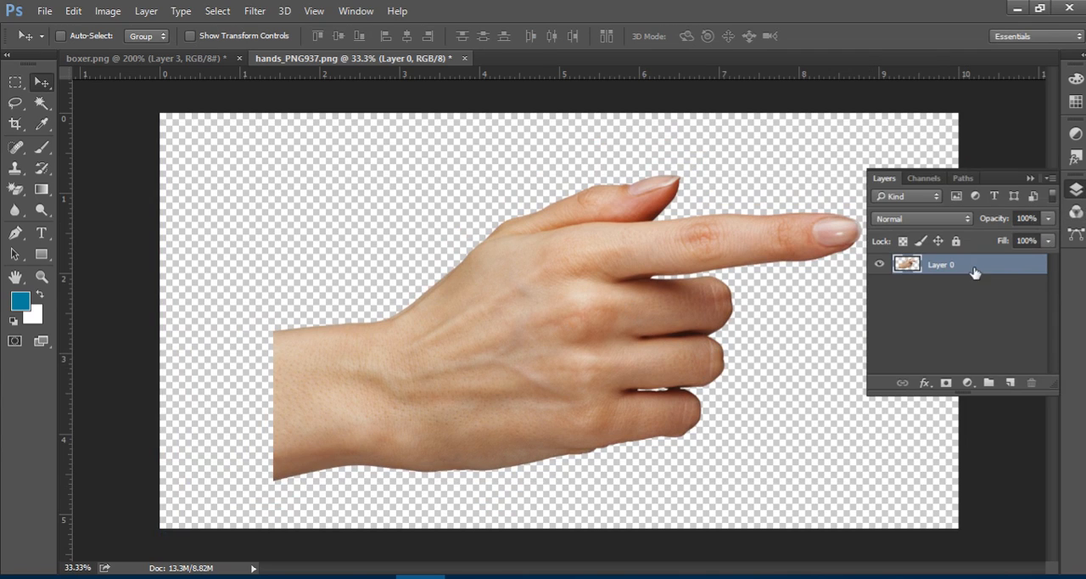
{"action": "left_click", "coordinate": [1010, 384], "text": "ctrl"}
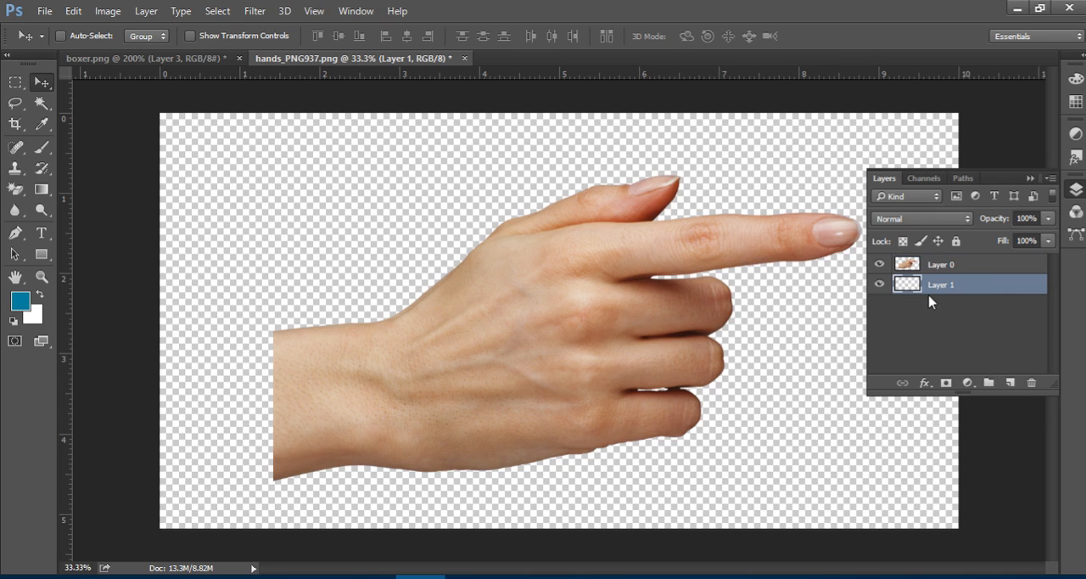
{"action": "key", "text": "alt+BackSpace"}
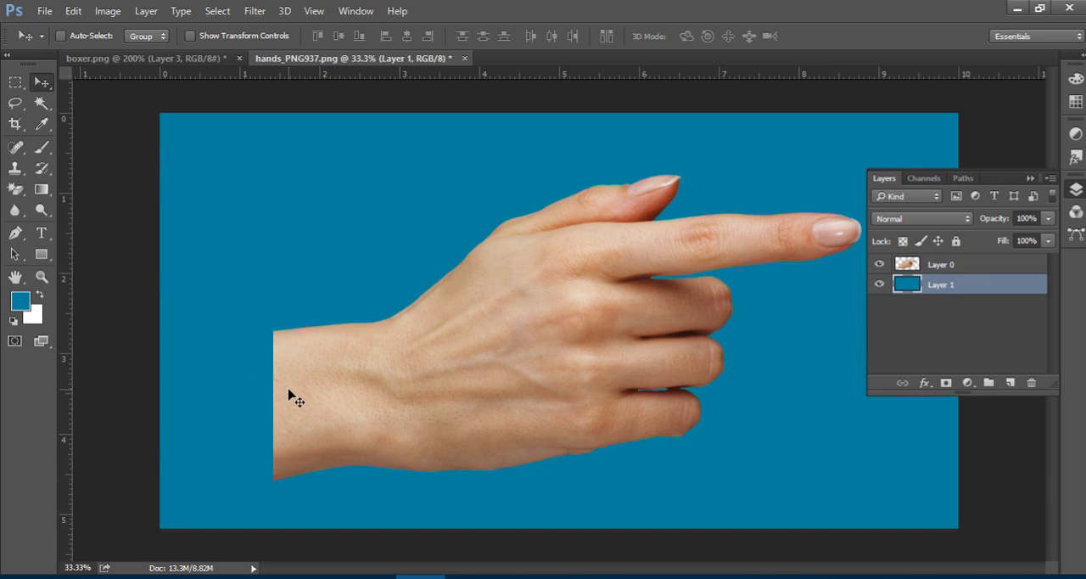
{"action": "left_click", "coordinate": [1029, 178]}
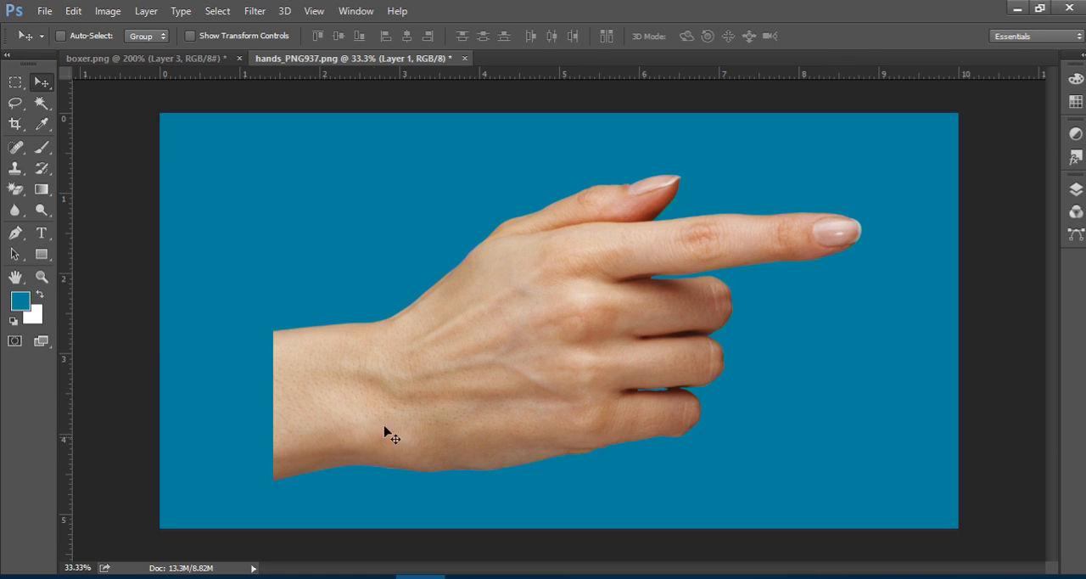
{"action": "mouse_move", "coordinate": [508, 379]}
{"action": "left_mouse_down"}
{"action": "mouse_move", "coordinate": [461, 373]}
{"action": "mouse_move", "coordinate": [514, 375]}
{"action": "left_mouse_up"}
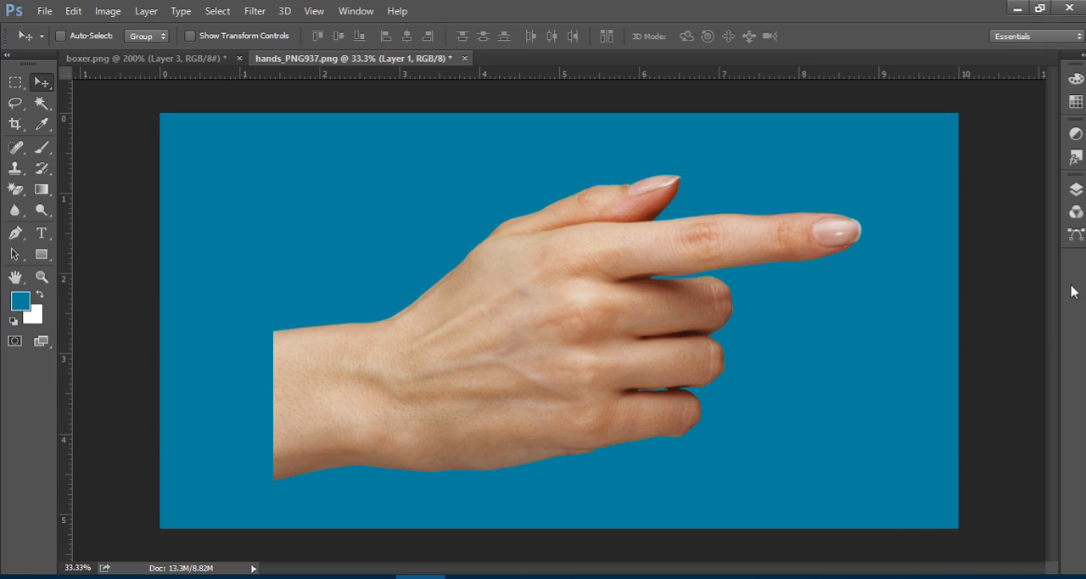
Lock the blue background layer completely, and select the hand layer and nudge the hand slightly up and left.
{"action": "left_click", "coordinate": [1075, 190]}
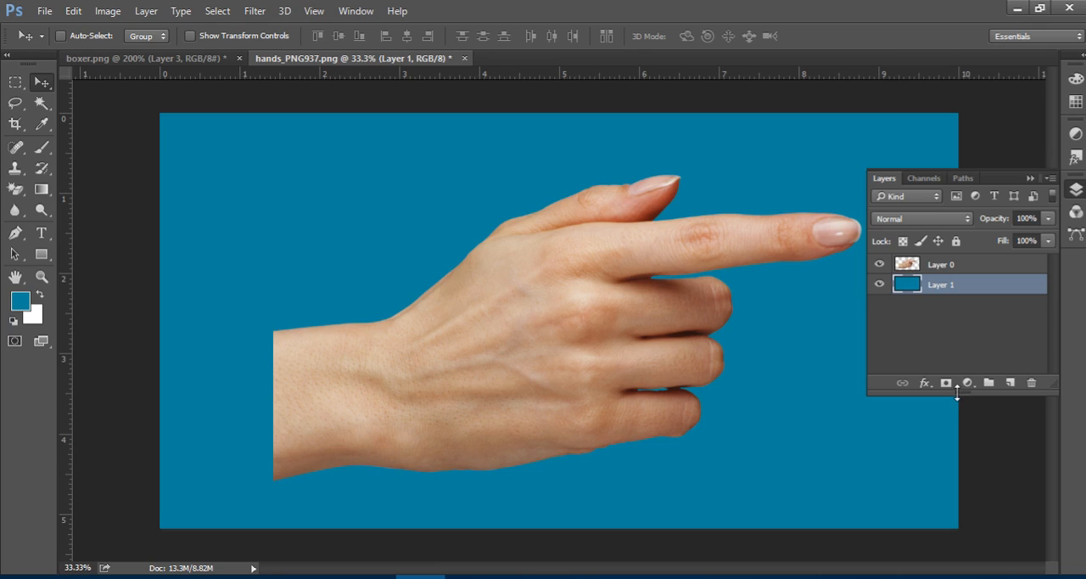
{"action": "left_click", "coordinate": [955, 240]}
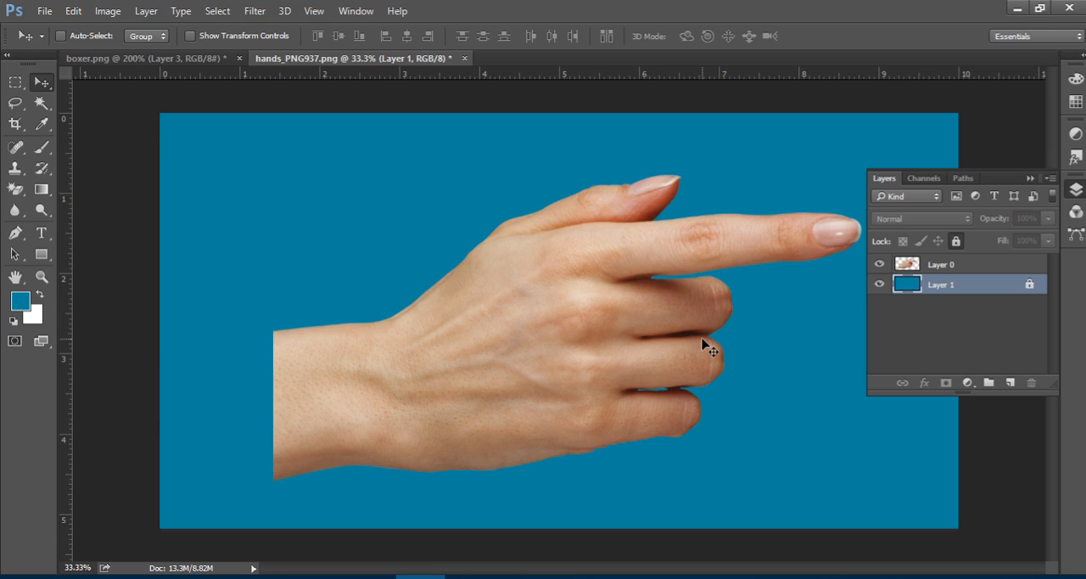
{"action": "left_click_drag", "start_coordinate": [596, 323], "coordinate": [586, 352]}
{"action": "left_click", "coordinate": [560, 239]}
{"action": "left_click", "coordinate": [942, 270]}
{"action": "mouse_move", "coordinate": [608, 316]}
{"action": "left_mouse_down"}
{"action": "mouse_move", "coordinate": [605, 296]}
{"action": "mouse_move", "coordinate": [587, 297]}
{"action": "mouse_move", "coordinate": [601, 307]}
{"action": "left_mouse_up"}
{"action": "left_click", "coordinate": [1030, 177]}
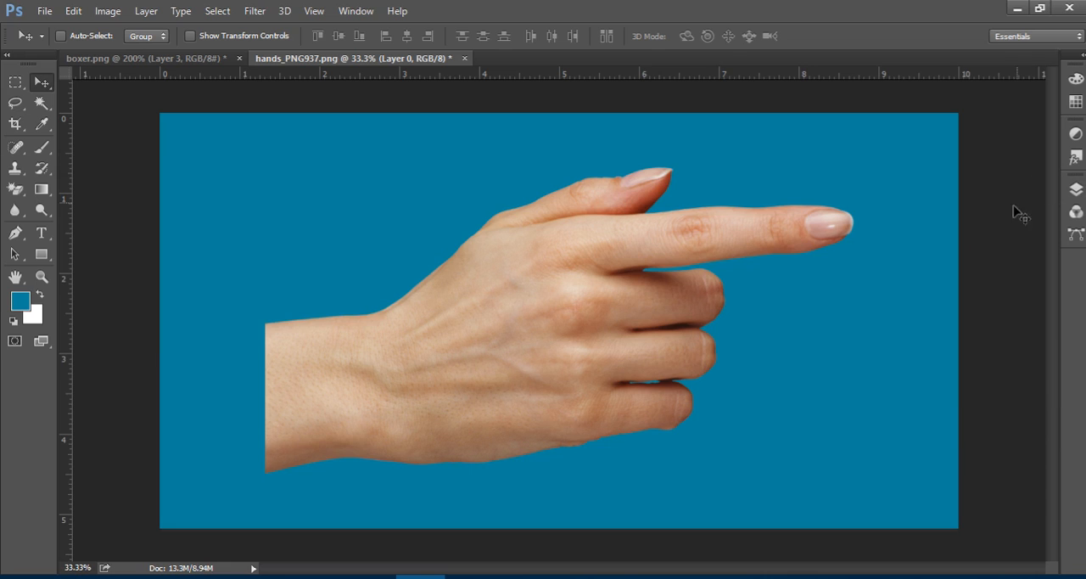
Start Puppet Warp on the hand layer, show its mesh and set the mesh density to More Points.
{"action": "left_click", "coordinate": [72, 10]}
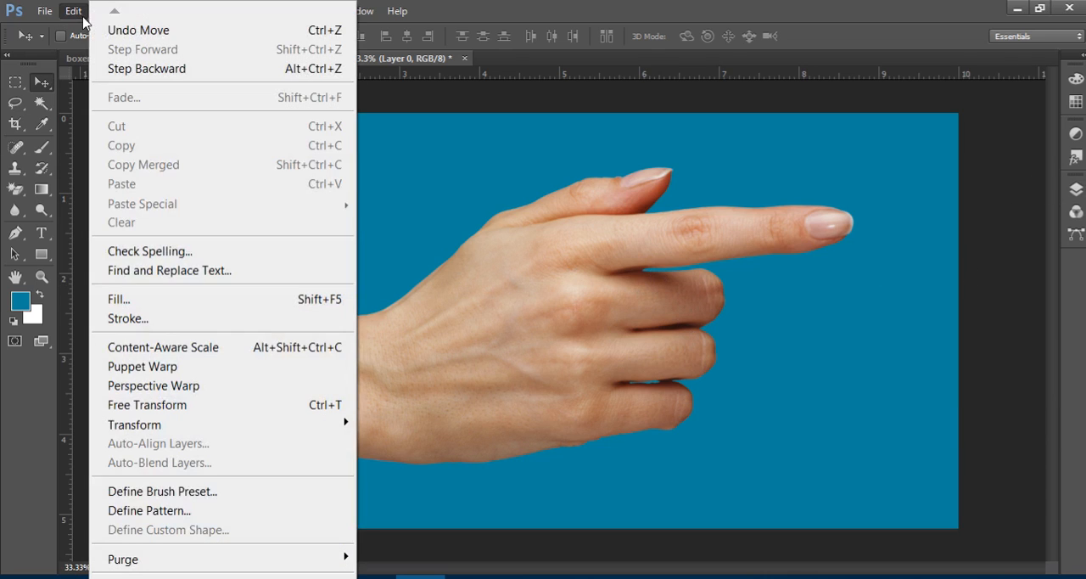
{"action": "left_click", "coordinate": [200, 368]}
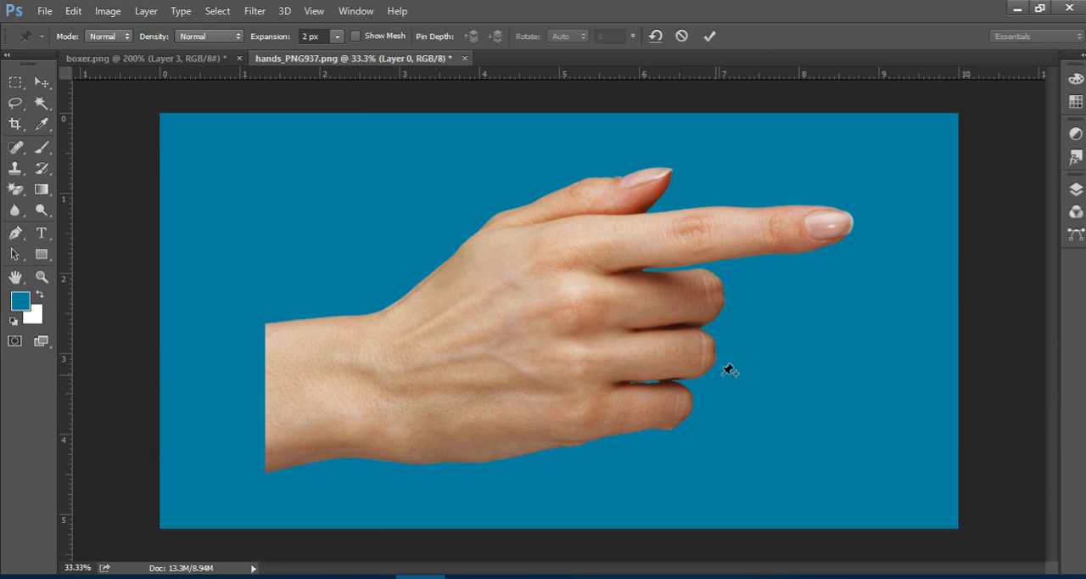
{"action": "left_click", "coordinate": [365, 38]}
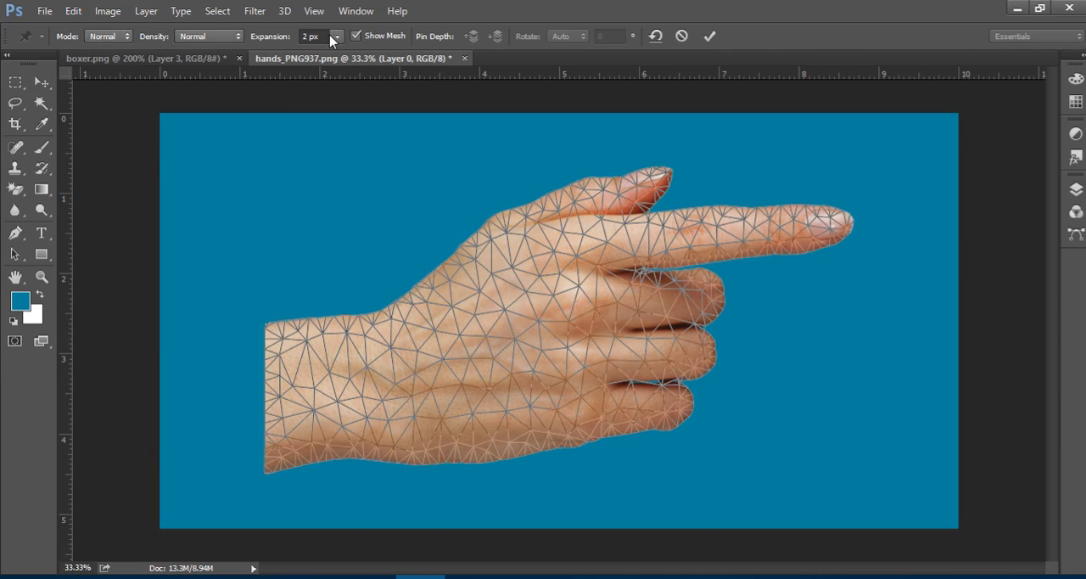
{"action": "left_click", "coordinate": [208, 37]}
{"action": "left_click", "coordinate": [209, 69]}
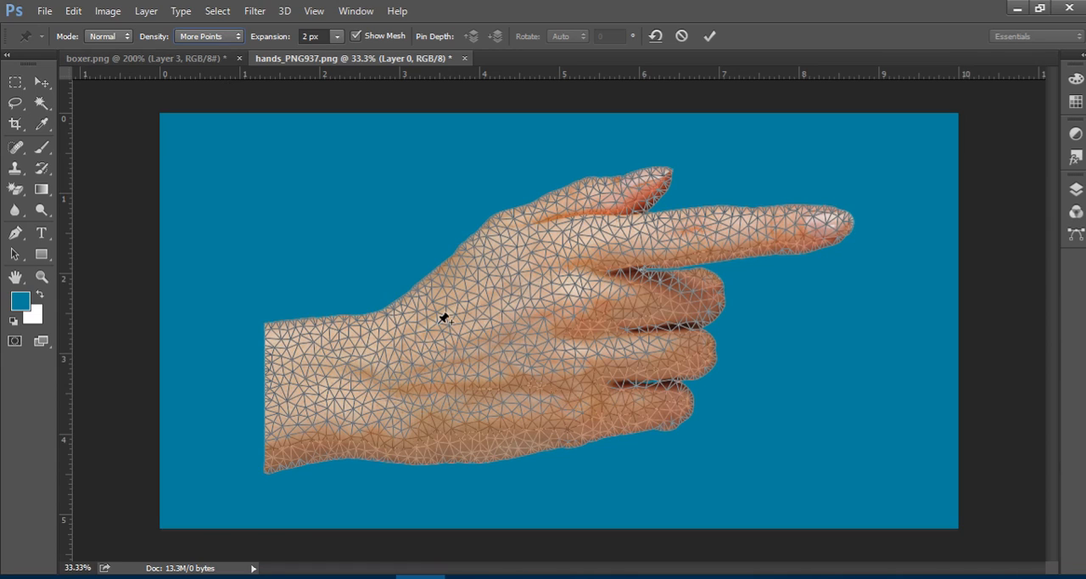
Switch the hand's mesh density to Normal and back to More Points to compare the two.
{"action": "left_click", "coordinate": [221, 39]}
{"action": "left_click", "coordinate": [202, 58]}
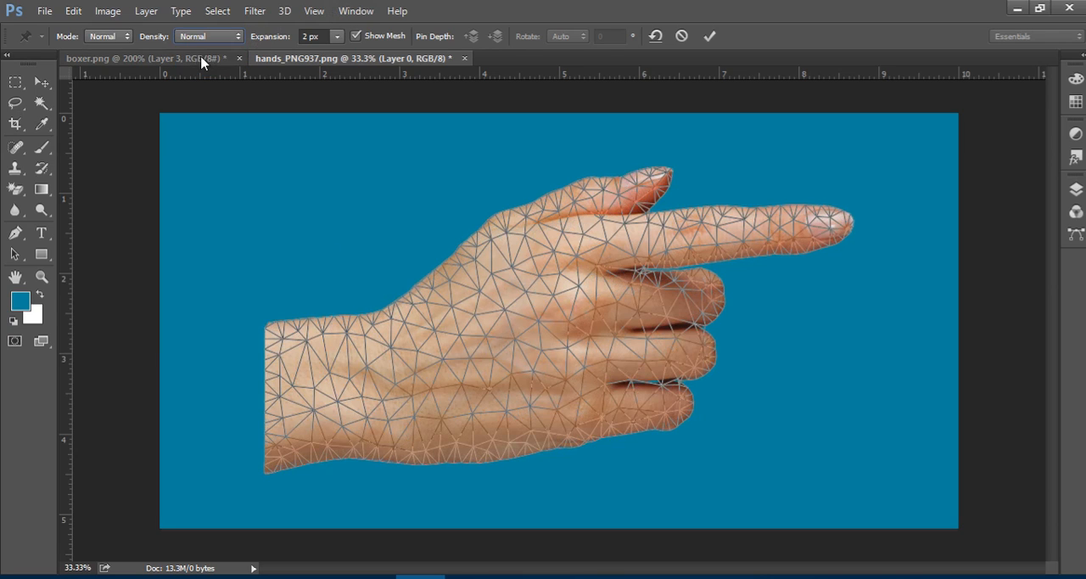
{"action": "left_click", "coordinate": [208, 36]}
{"action": "left_click", "coordinate": [200, 69]}
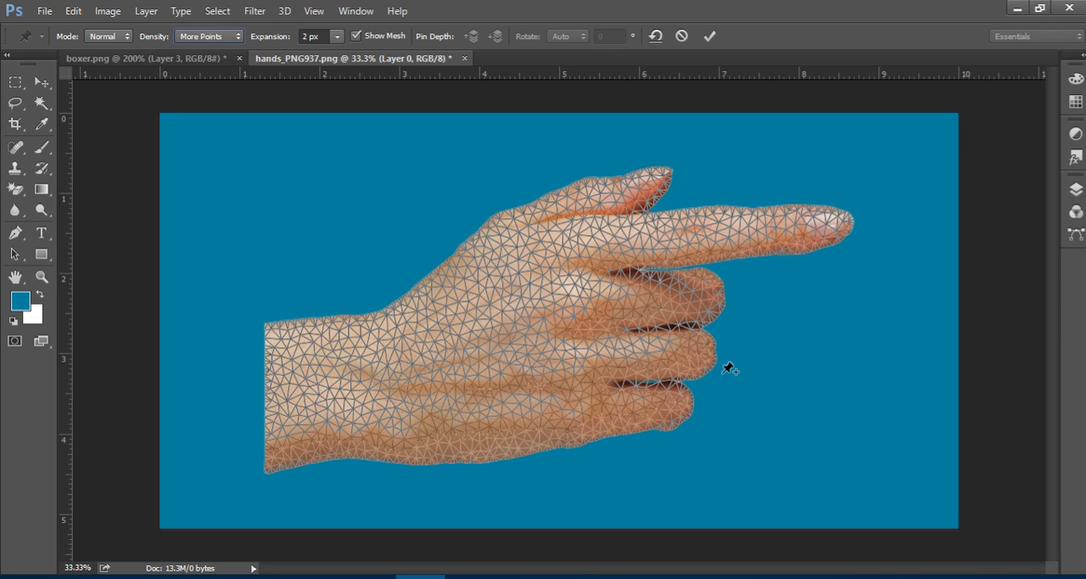
Set the hand mesh's expansion to 0 px and hide the mesh.
{"action": "left_click", "coordinate": [326, 36]}
{"action": "type", "text": "0"}
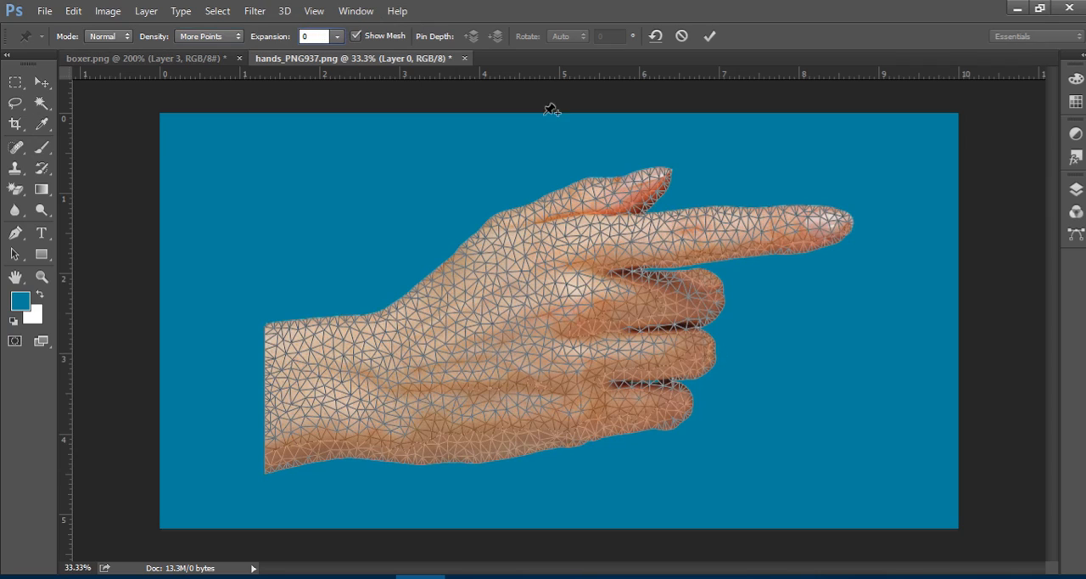
{"action": "left_click", "coordinate": [357, 37]}
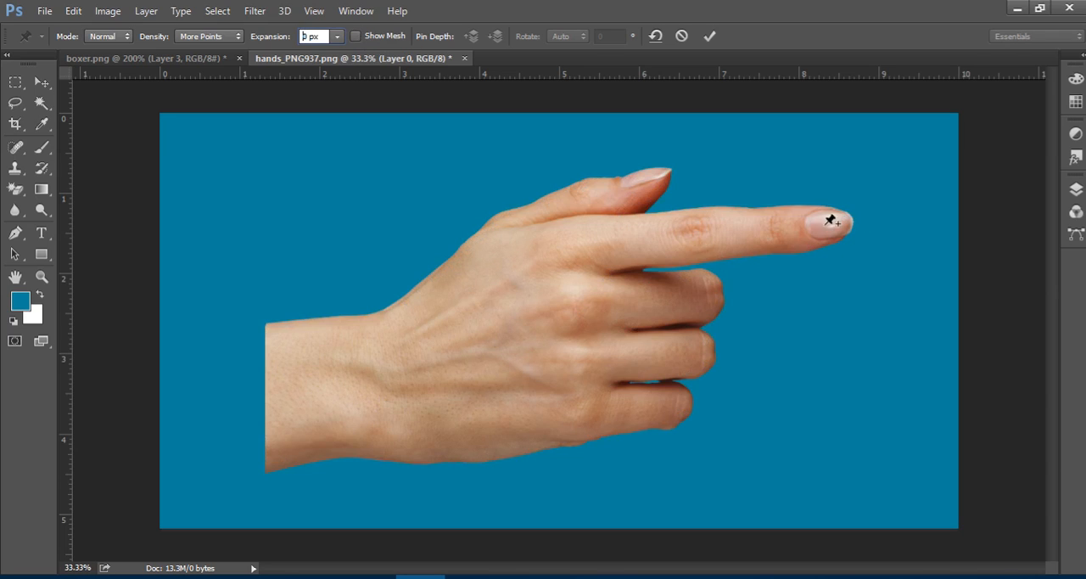
Place warp pins on the index finger's end joint, fingertip and middle knuckle, and shift the joint and tip pins to bend the finger slightly.
{"action": "left_click", "coordinate": [768, 224]}
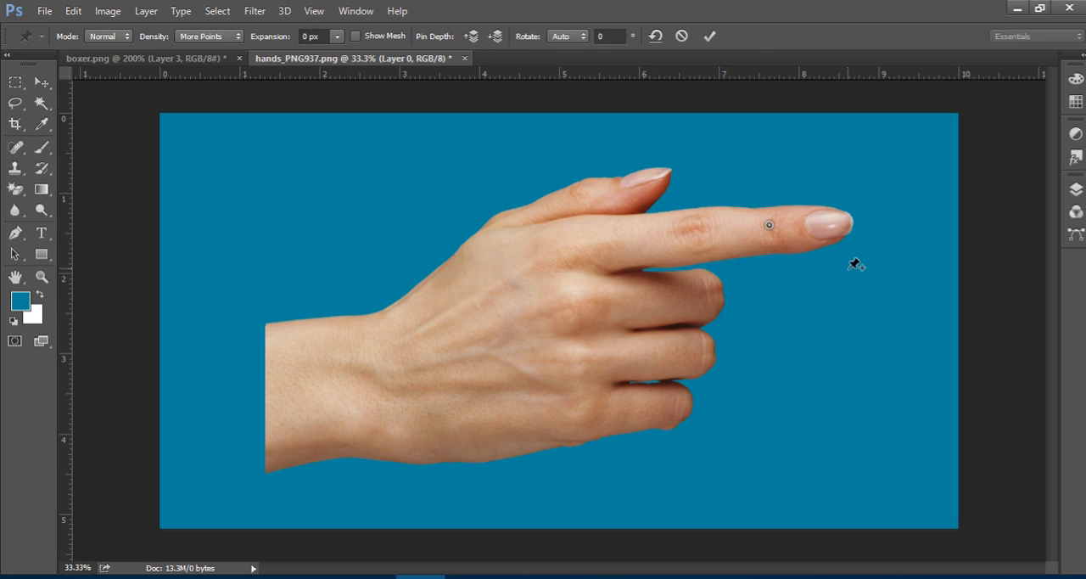
{"action": "left_click", "coordinate": [848, 218]}
{"action": "mouse_move", "coordinate": [847, 219]}
{"action": "left_mouse_down"}
{"action": "mouse_move", "coordinate": [838, 244]}
{"action": "mouse_move", "coordinate": [835, 233]}
{"action": "mouse_move", "coordinate": [844, 218]}
{"action": "mouse_move", "coordinate": [845, 269]}
{"action": "mouse_move", "coordinate": [842, 227]}
{"action": "left_mouse_up"}
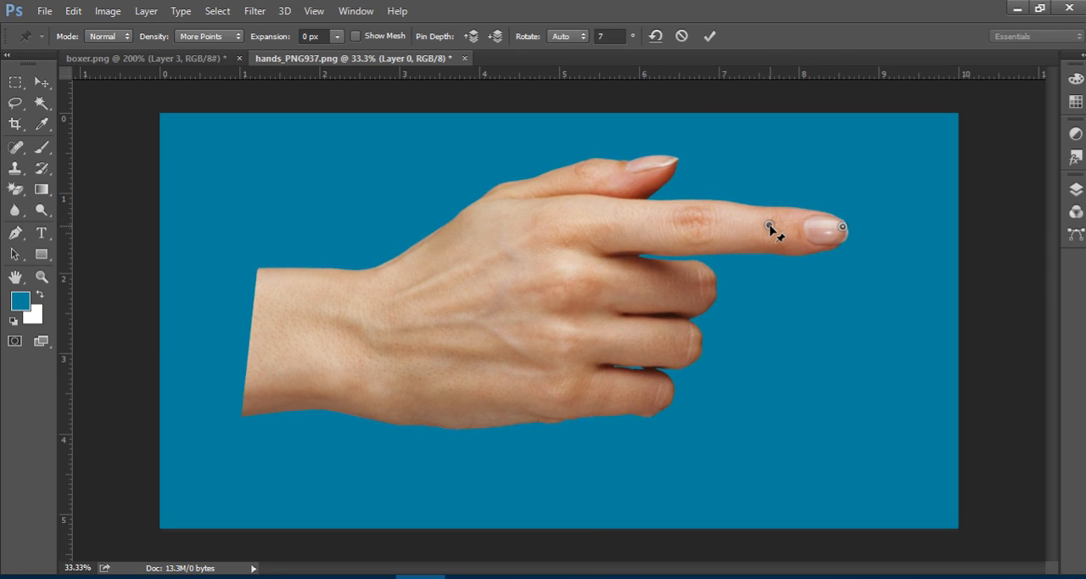
{"action": "mouse_move", "coordinate": [769, 227]}
{"action": "left_mouse_down"}
{"action": "mouse_move", "coordinate": [766, 254]}
{"action": "mouse_move", "coordinate": [765, 222]}
{"action": "left_mouse_up"}
{"action": "left_click", "coordinate": [688, 209]}
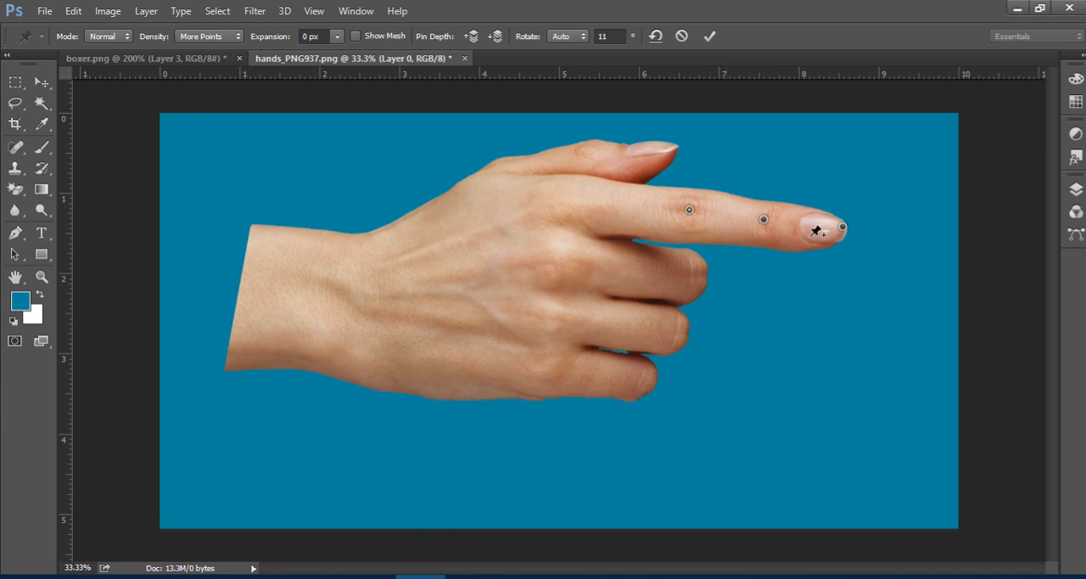
{"action": "mouse_move", "coordinate": [764, 221]}
{"action": "left_mouse_down"}
{"action": "mouse_move", "coordinate": [764, 240]}
{"action": "mouse_move", "coordinate": [766, 160]}
{"action": "mouse_move", "coordinate": [773, 223]}
{"action": "left_mouse_up"}
{"action": "left_click", "coordinate": [841, 226]}
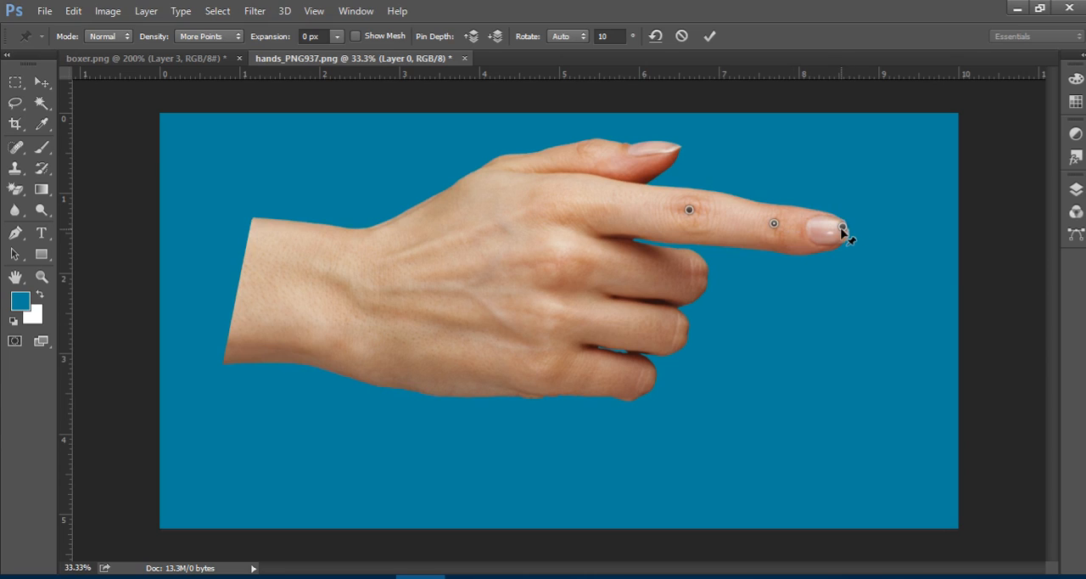
Rotate the warp around the fingertip pin and around the index finger's middle knuckle pin.
{"action": "key", "text": "alt"}
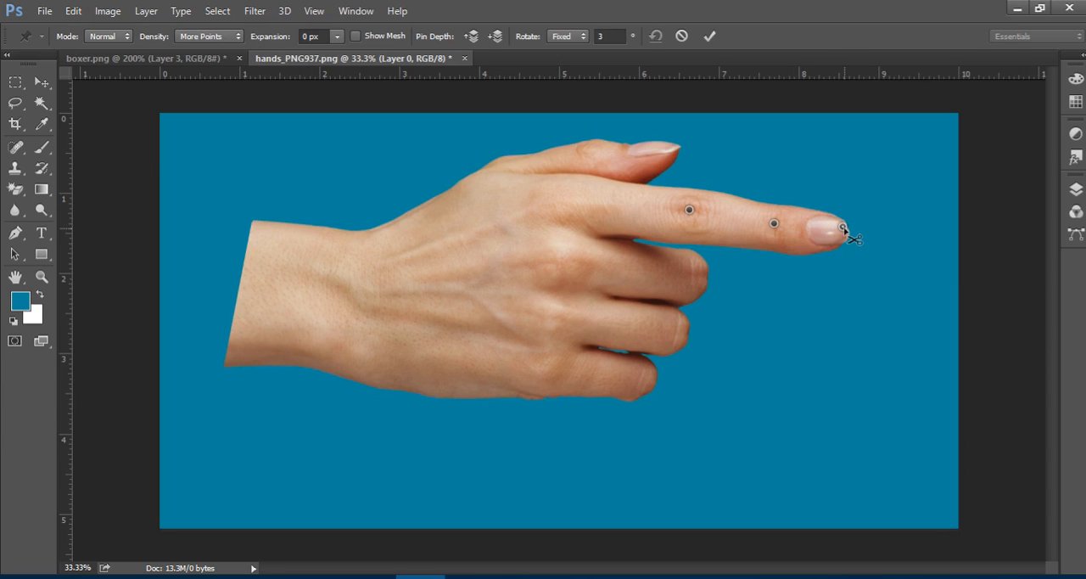
{"action": "left_click_drag", "start_coordinate": [862, 226], "coordinate": [875, 252]}
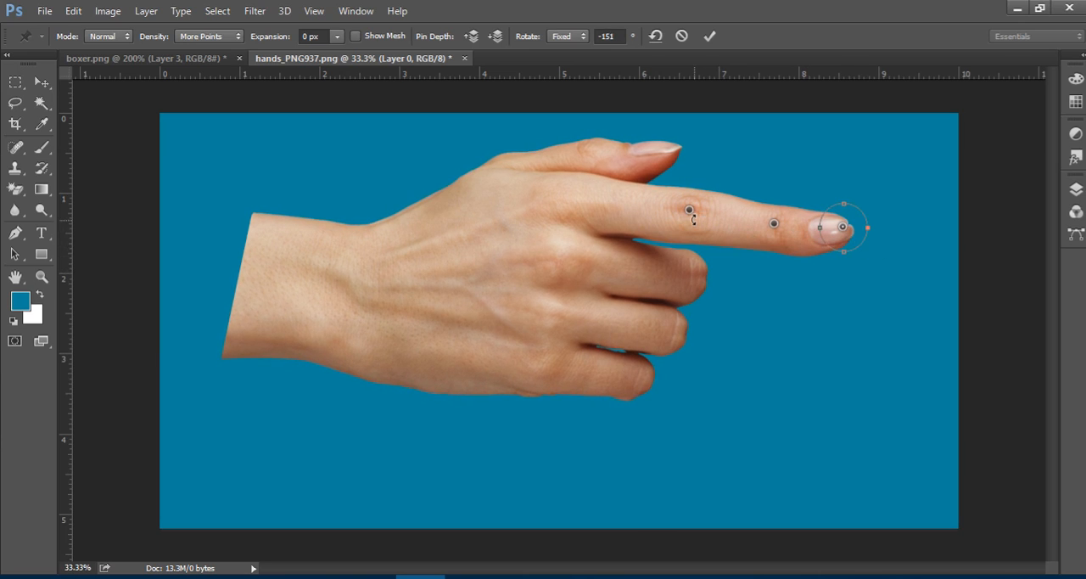
{"action": "left_click", "coordinate": [689, 210]}
{"action": "left_click_drag", "start_coordinate": [705, 216], "coordinate": [836, 311]}
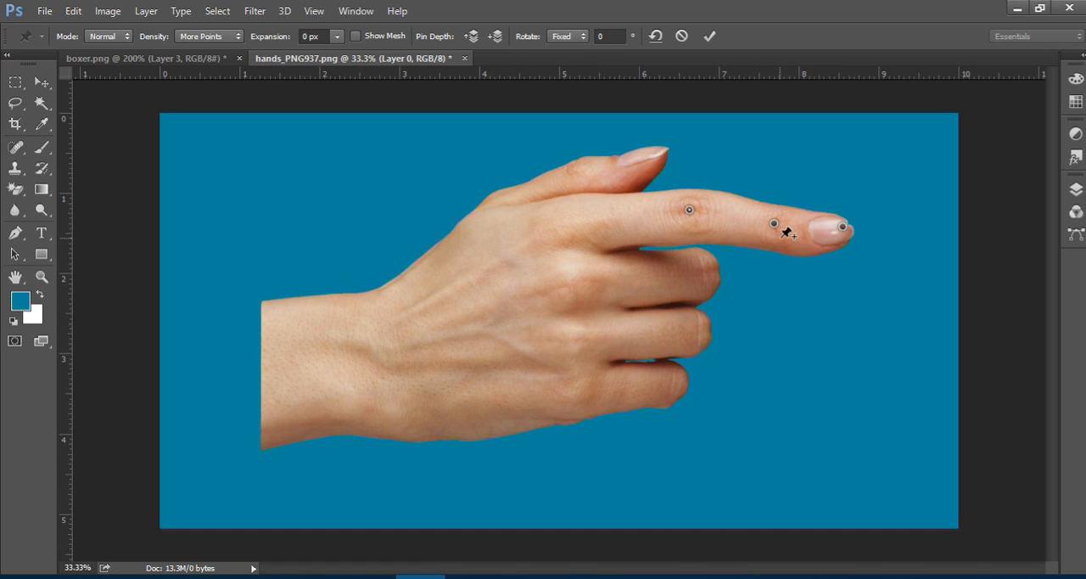
Add warp pins on the wrist and the back of the hand, and rotate each, turning the back-of-hand pin to about 7°.
{"action": "left_click", "coordinate": [342, 349]}
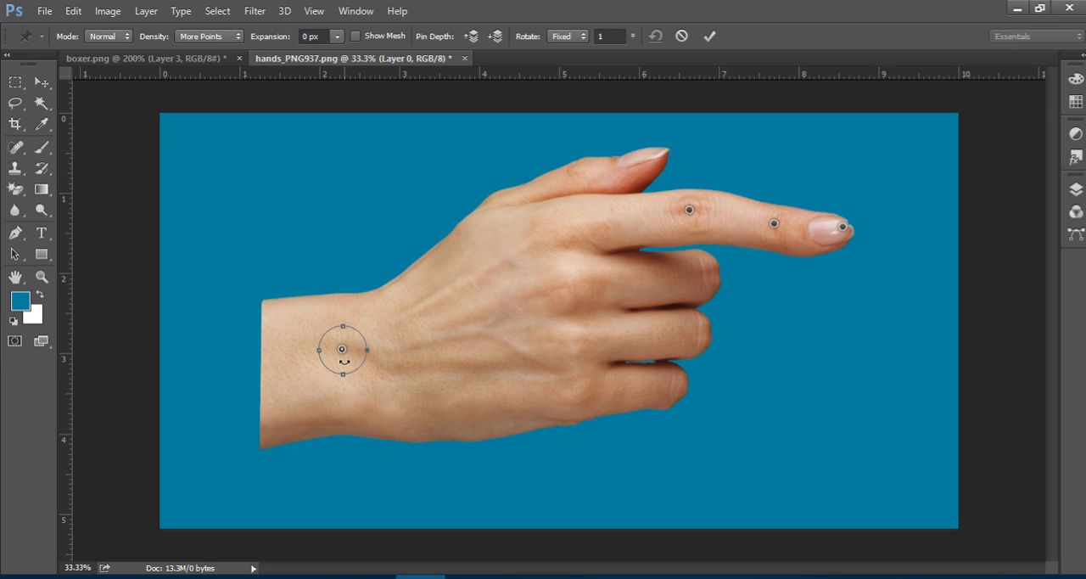
{"action": "left_click_drag", "start_coordinate": [345, 362], "coordinate": [332, 382]}
{"action": "left_click", "coordinate": [556, 308]}
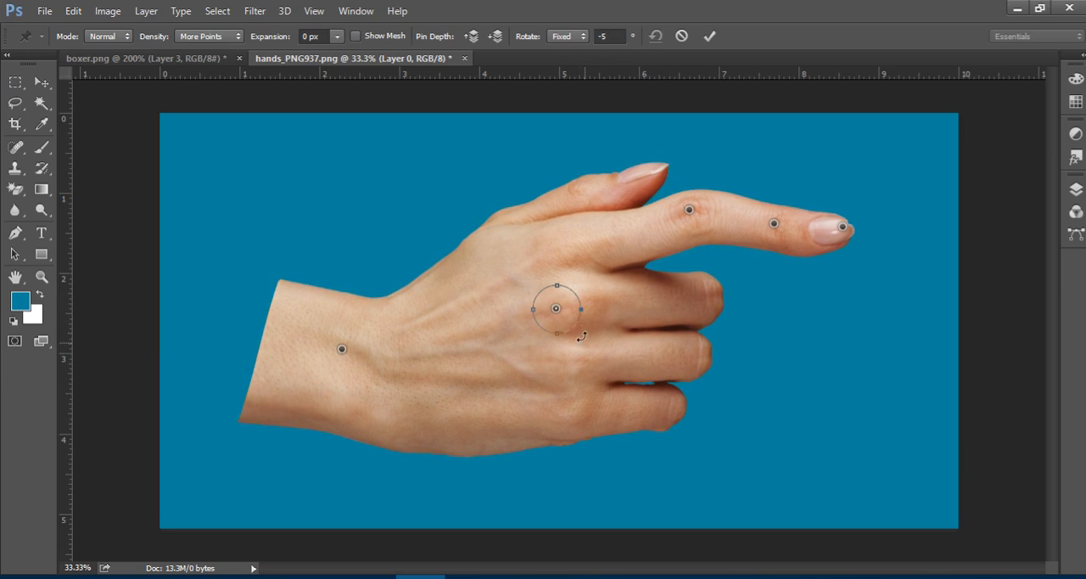
{"action": "left_click_drag", "start_coordinate": [577, 331], "coordinate": [556, 361]}
{"action": "left_click_drag", "start_coordinate": [561, 317], "coordinate": [591, 353]}
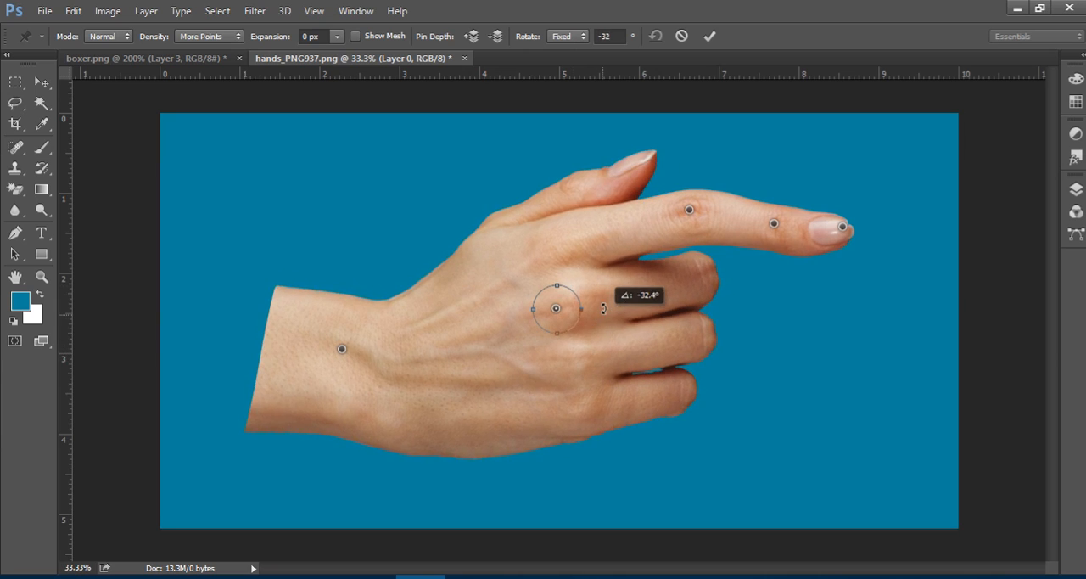
{"action": "left_click_drag", "start_coordinate": [617, 331], "coordinate": [636, 297]}
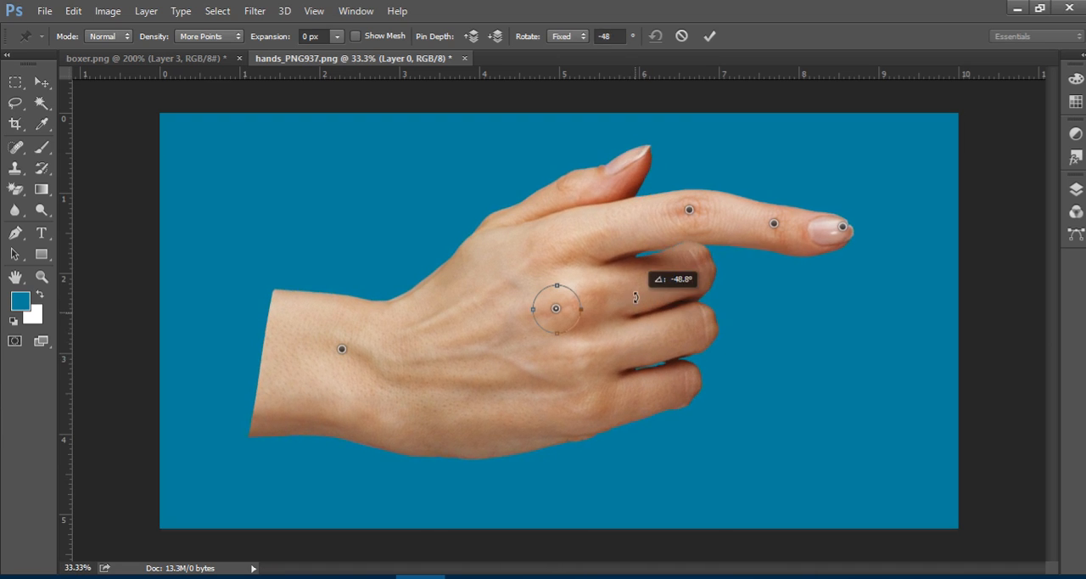
{"action": "left_click_drag", "start_coordinate": [632, 353], "coordinate": [641, 429]}
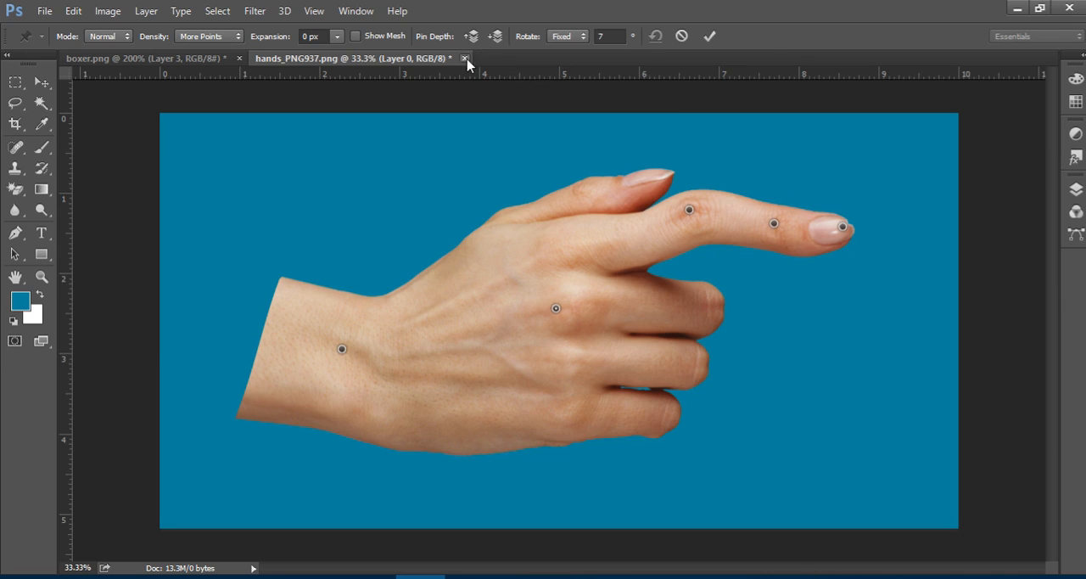
Apply the Puppet Warp to the hand and close the hand document without saving.
{"action": "left_click", "coordinate": [709, 35]}
{"action": "left_click", "coordinate": [464, 58]}
{"action": "left_click", "coordinate": [543, 240]}
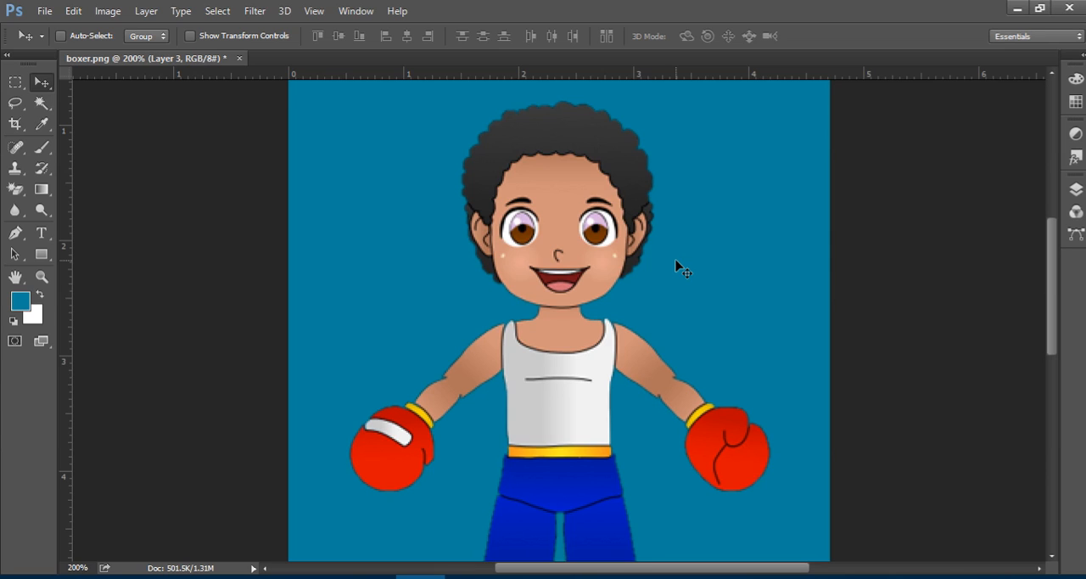
Delete the empty Layer 2 and the hidden Layer 0 from boxer.png.
{"action": "left_click", "coordinate": [76, 12]}
{"action": "left_click", "coordinate": [712, 9]}
{"action": "left_click", "coordinate": [1076, 189]}
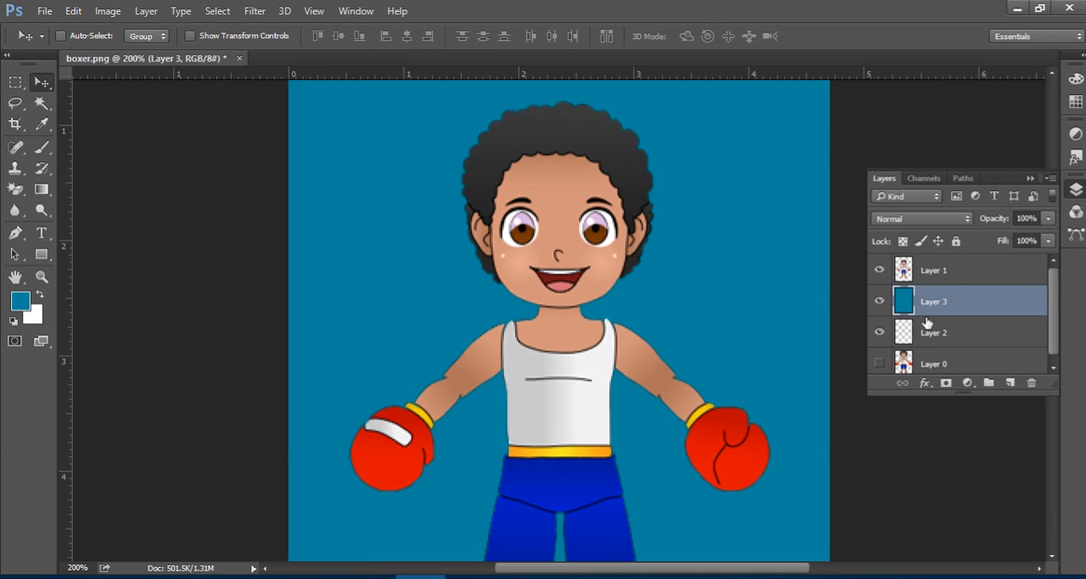
{"action": "left_click", "coordinate": [913, 338]}
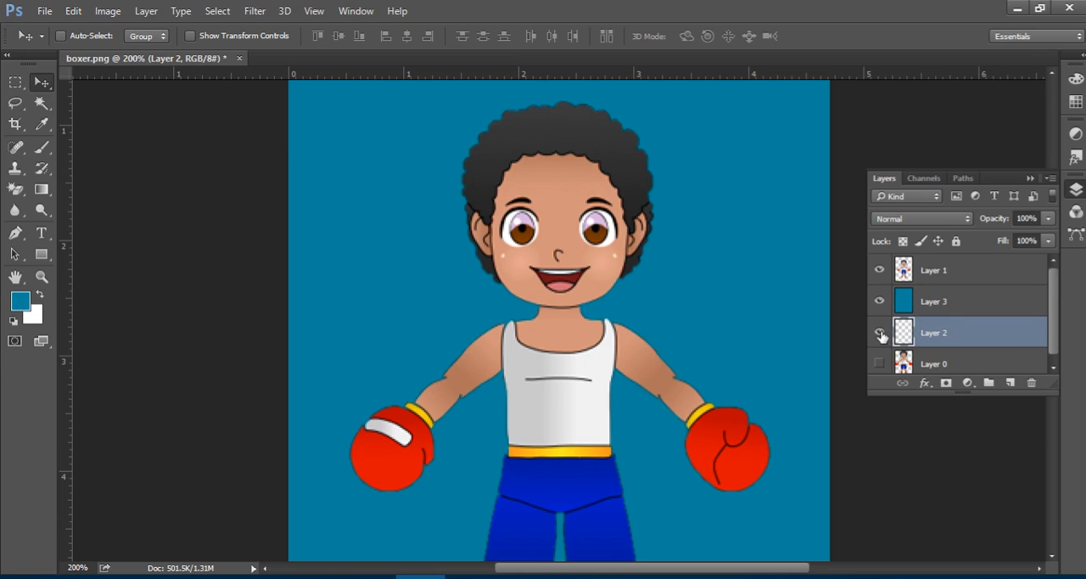
{"action": "left_click", "coordinate": [880, 334]}
{"action": "left_click", "coordinate": [1031, 383]}
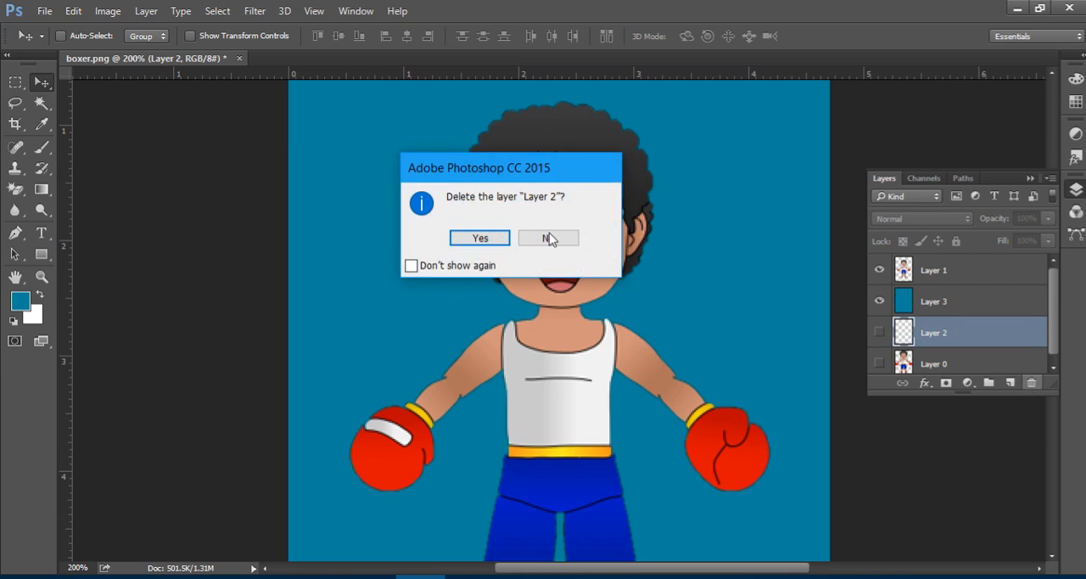
{"action": "left_click", "coordinate": [507, 240]}
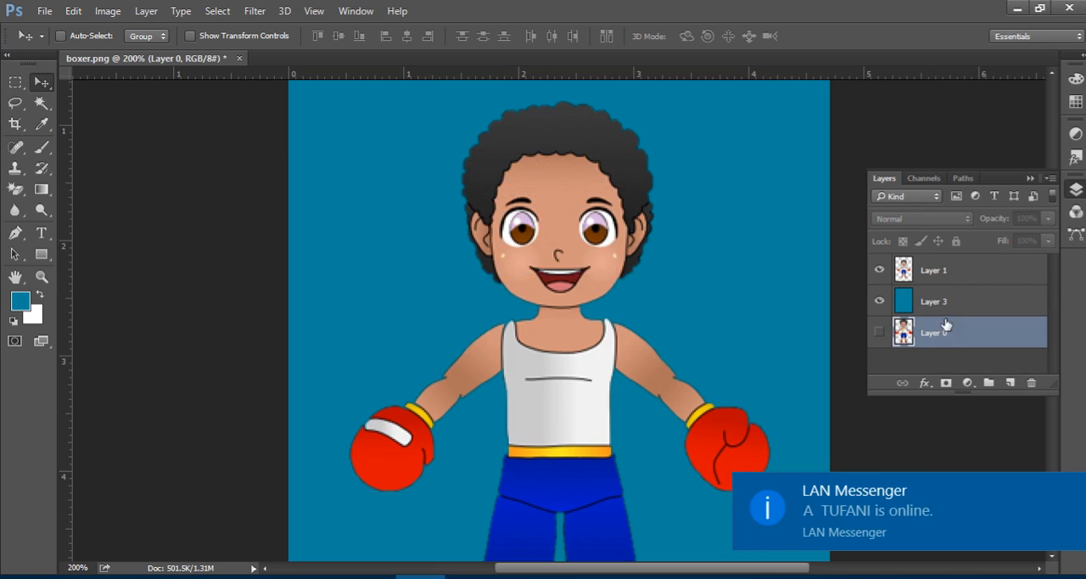
{"action": "left_click", "coordinate": [1032, 383]}
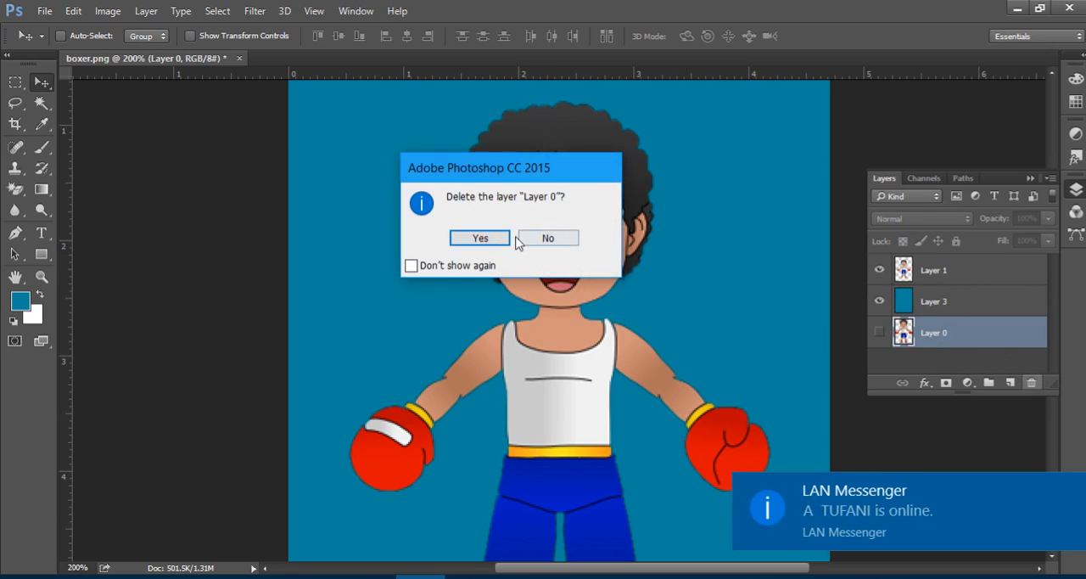
{"action": "left_click", "coordinate": [488, 241]}
Check the boxer layer's visibility, lock the blue background Layer 3 completely, and select the boxer on Layer 1.
{"action": "left_click", "coordinate": [880, 270]}
{"action": "left_click", "coordinate": [879, 270]}
{"action": "left_click", "coordinate": [879, 270]}
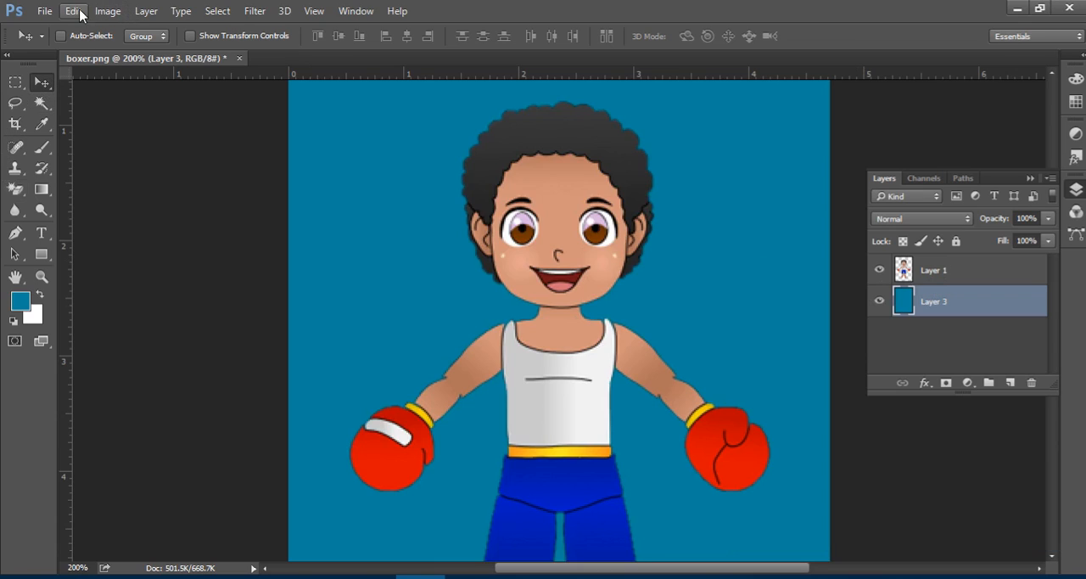
{"action": "left_click", "coordinate": [933, 269]}
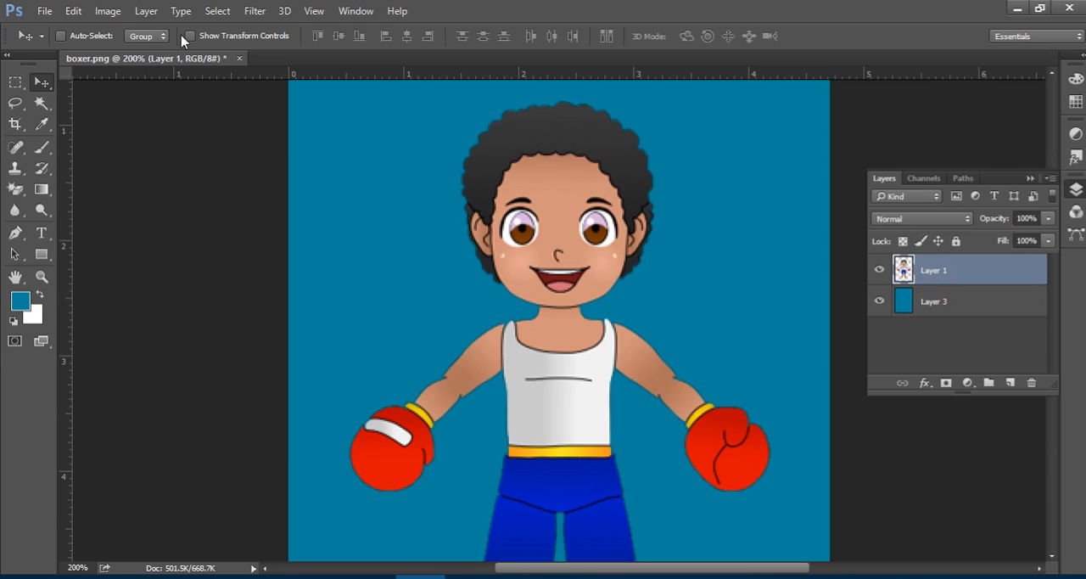
{"action": "left_click", "coordinate": [960, 305]}
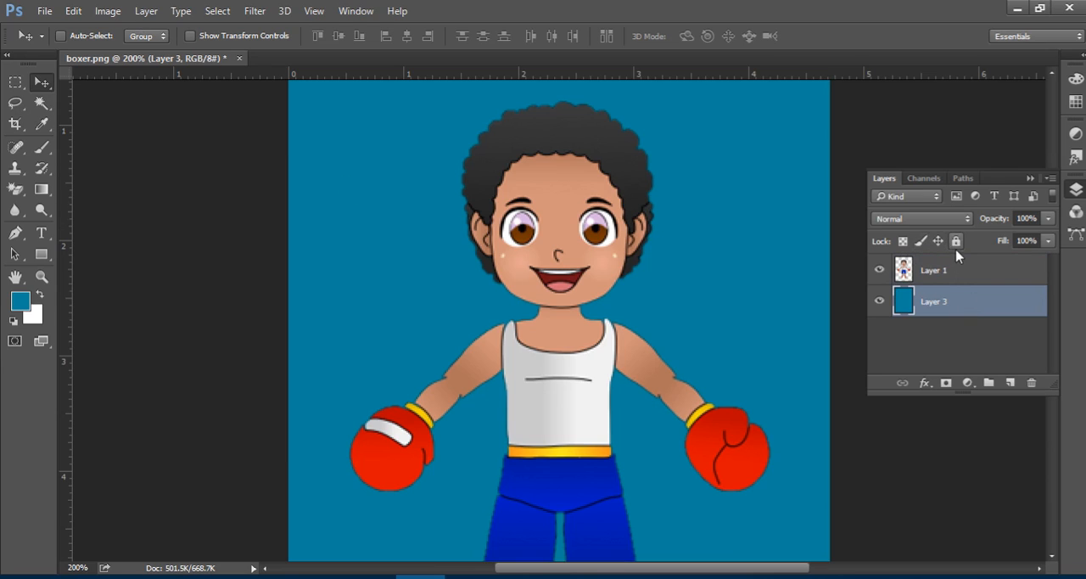
{"action": "left_click", "coordinate": [956, 241]}
{"action": "left_click", "coordinate": [948, 271]}
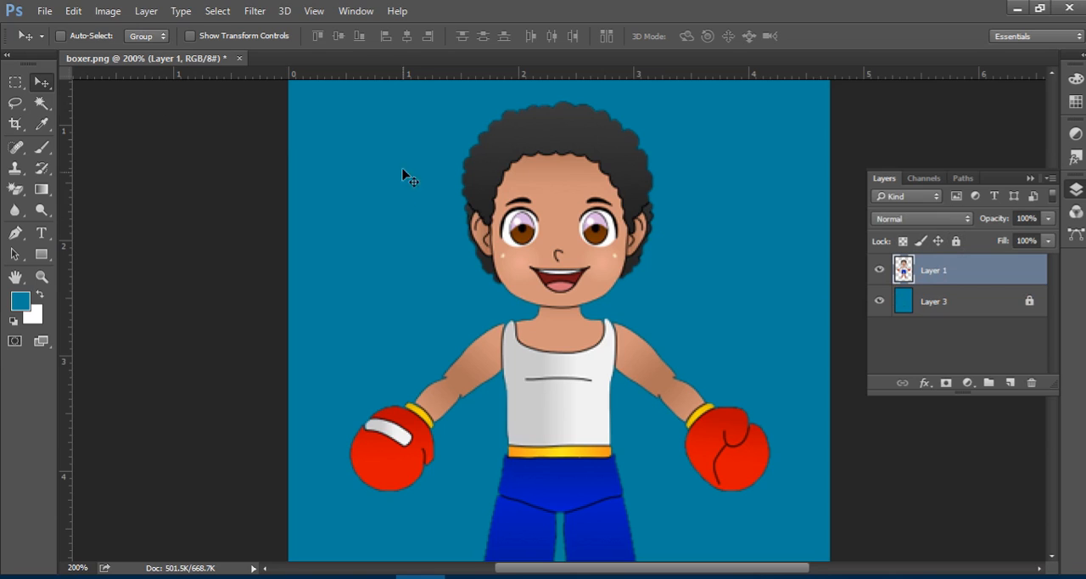
Start Puppet Warp on the boxer layer and place pins on the neck and the middle of the waistband.
{"action": "left_click", "coordinate": [72, 12]}
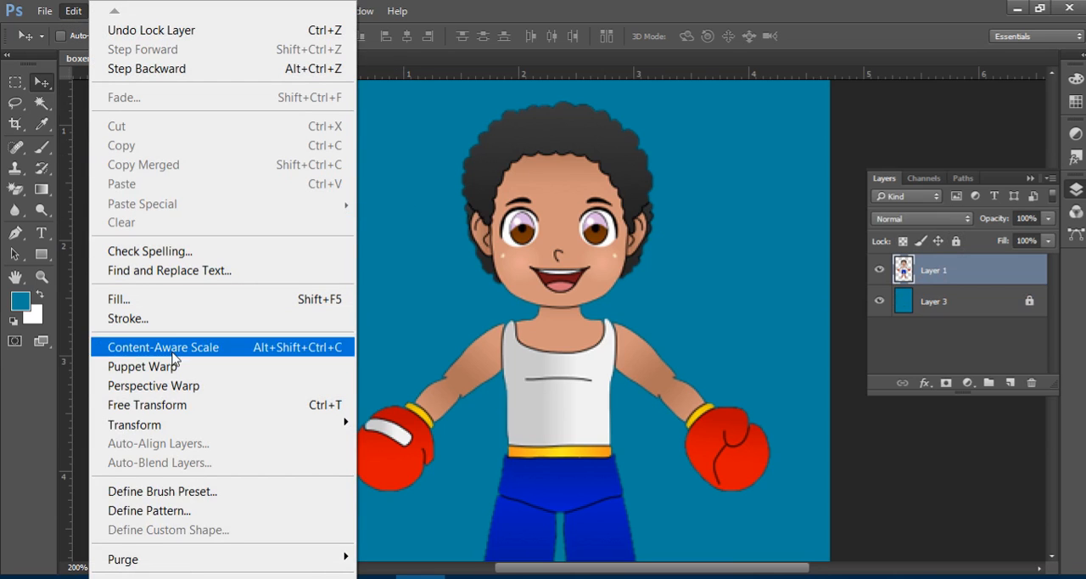
{"action": "left_click", "coordinate": [222, 370]}
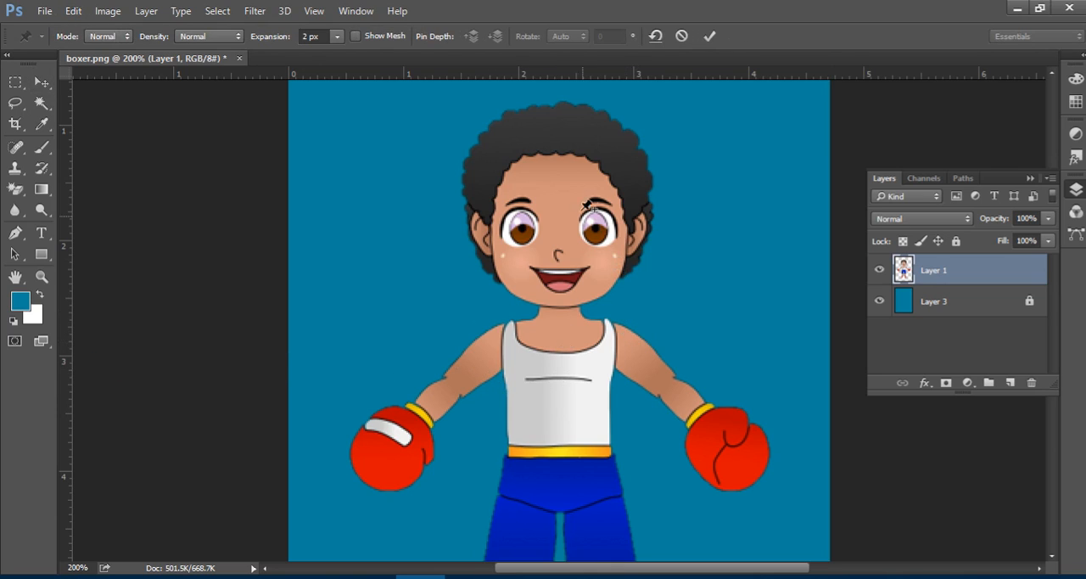
{"action": "left_click", "coordinate": [559, 316]}
{"action": "left_click", "coordinate": [560, 453]}
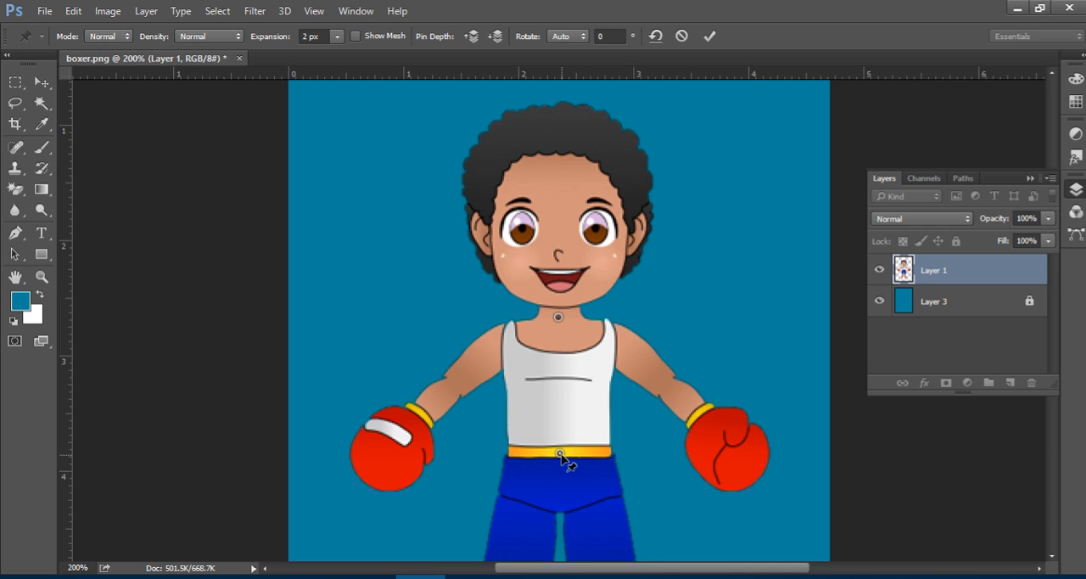
Shift the waistband pin slightly sideways and try several rotations of it, settling at about -2°.
{"action": "left_click_drag", "start_coordinate": [560, 455], "coordinate": [655, 527]}
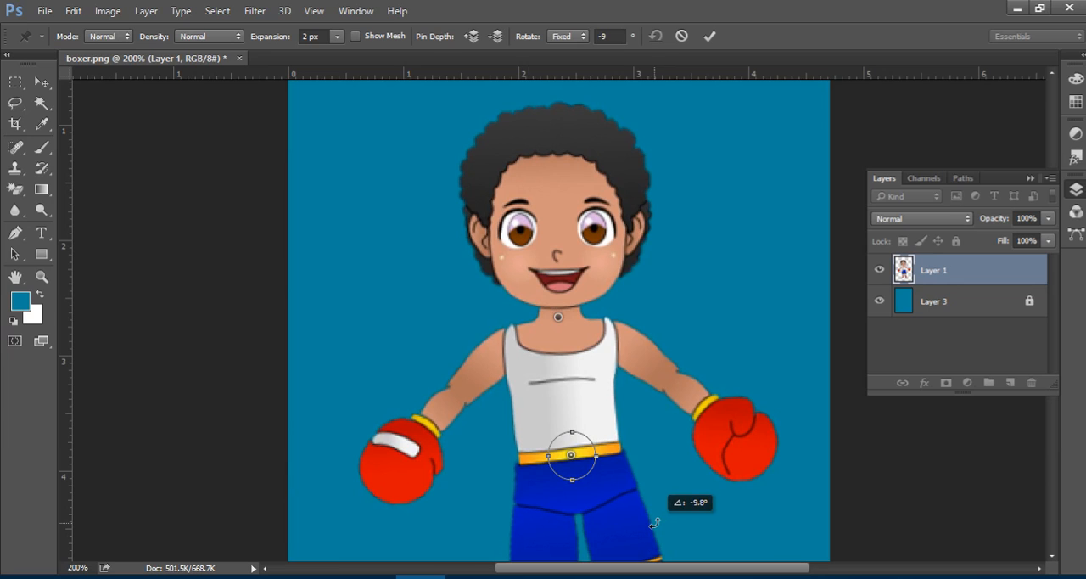
{"action": "mouse_move", "coordinate": [651, 523]}
{"action": "left_mouse_down"}
{"action": "mouse_move", "coordinate": [547, 530]}
{"action": "mouse_move", "coordinate": [662, 519]}
{"action": "left_mouse_up"}
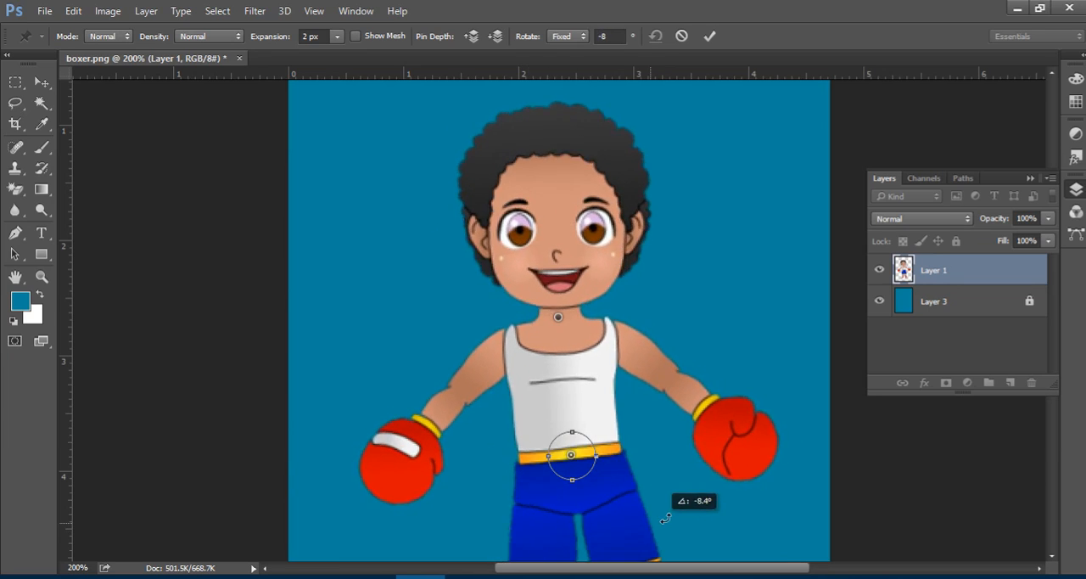
{"action": "left_click_drag", "start_coordinate": [562, 528], "coordinate": [698, 514]}
{"action": "left_click_drag", "start_coordinate": [608, 519], "coordinate": [678, 509]}
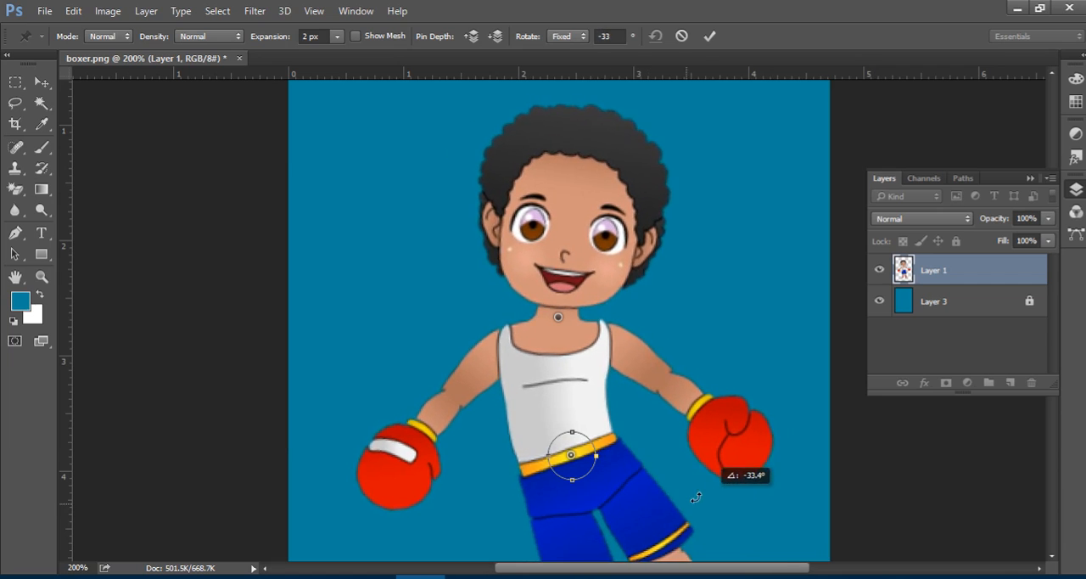
{"action": "left_click_drag", "start_coordinate": [693, 509], "coordinate": [635, 522]}
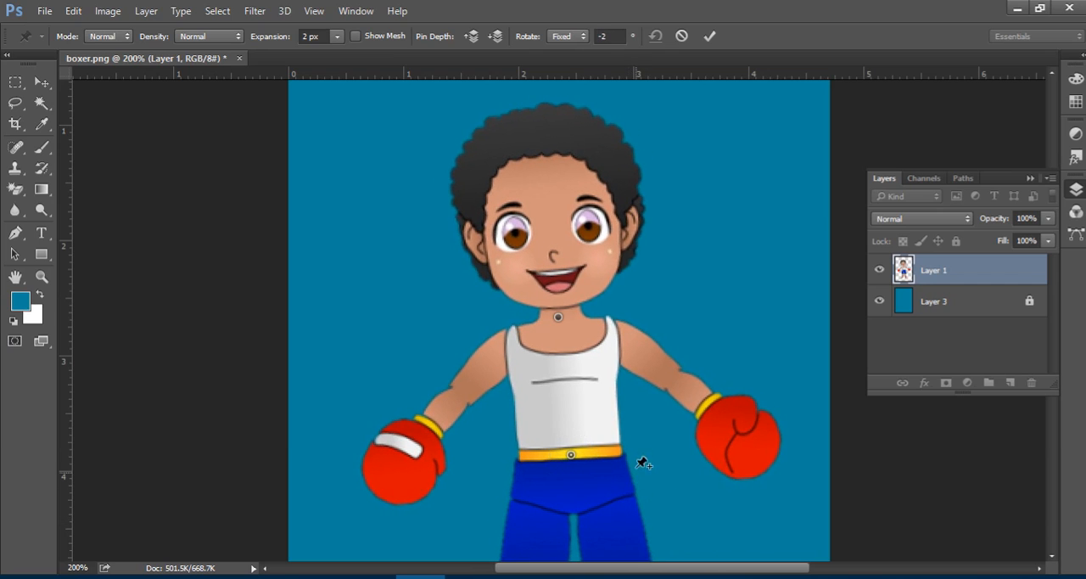
Pin the top of the hair, nudge it down with about -3° rotation, and set the mesh density to More Points.
{"action": "left_click", "coordinate": [538, 113]}
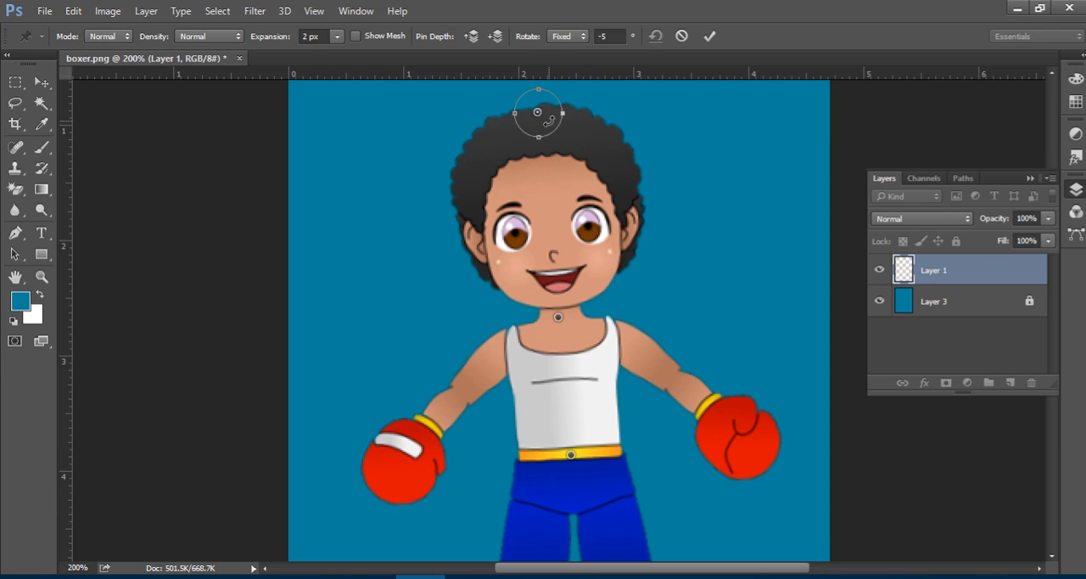
{"action": "mouse_move", "coordinate": [560, 127]}
{"action": "left_mouse_down"}
{"action": "mouse_move", "coordinate": [556, 140]}
{"action": "mouse_move", "coordinate": [577, 150]}
{"action": "mouse_move", "coordinate": [543, 117]}
{"action": "mouse_move", "coordinate": [536, 124]}
{"action": "mouse_move", "coordinate": [580, 115]}
{"action": "mouse_move", "coordinate": [519, 118]}
{"action": "mouse_move", "coordinate": [563, 128]}
{"action": "mouse_move", "coordinate": [501, 127]}
{"action": "mouse_move", "coordinate": [575, 126]}
{"action": "mouse_move", "coordinate": [504, 126]}
{"action": "mouse_move", "coordinate": [599, 138]}
{"action": "mouse_move", "coordinate": [509, 134]}
{"action": "mouse_move", "coordinate": [549, 134]}
{"action": "left_mouse_up"}
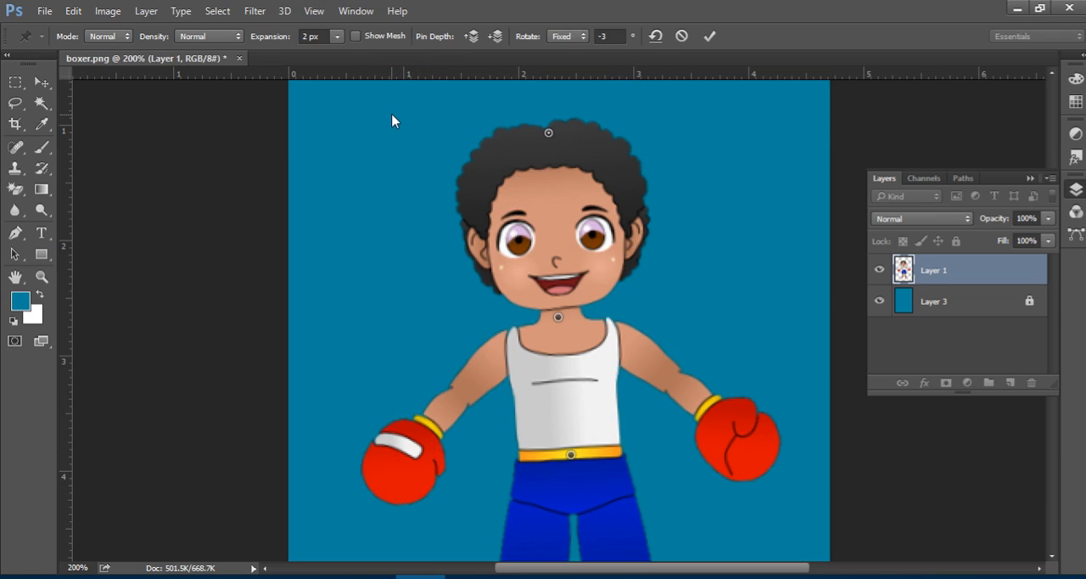
{"action": "left_click", "coordinate": [204, 37]}
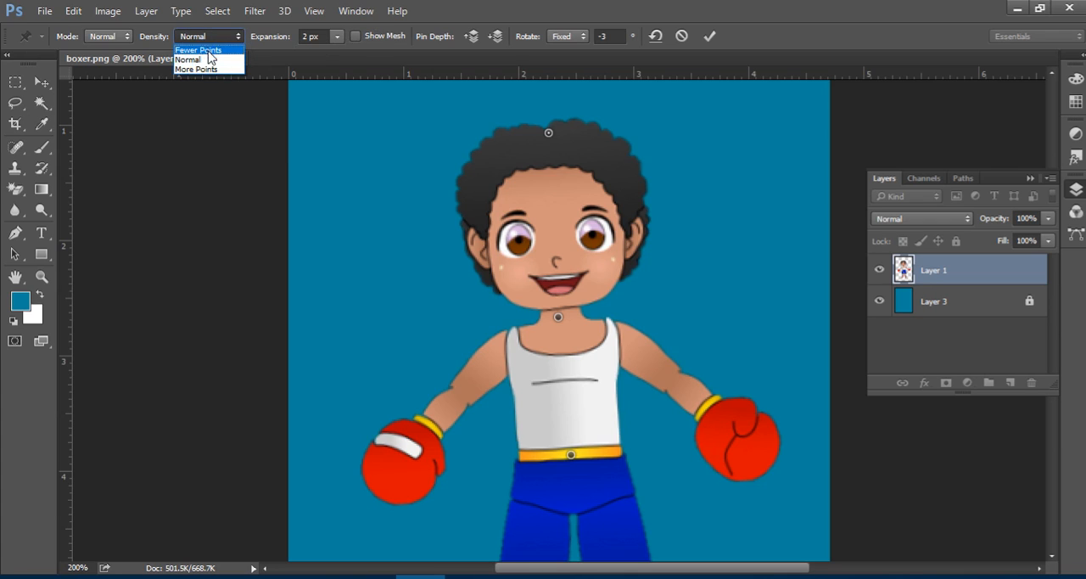
{"action": "left_click", "coordinate": [214, 72]}
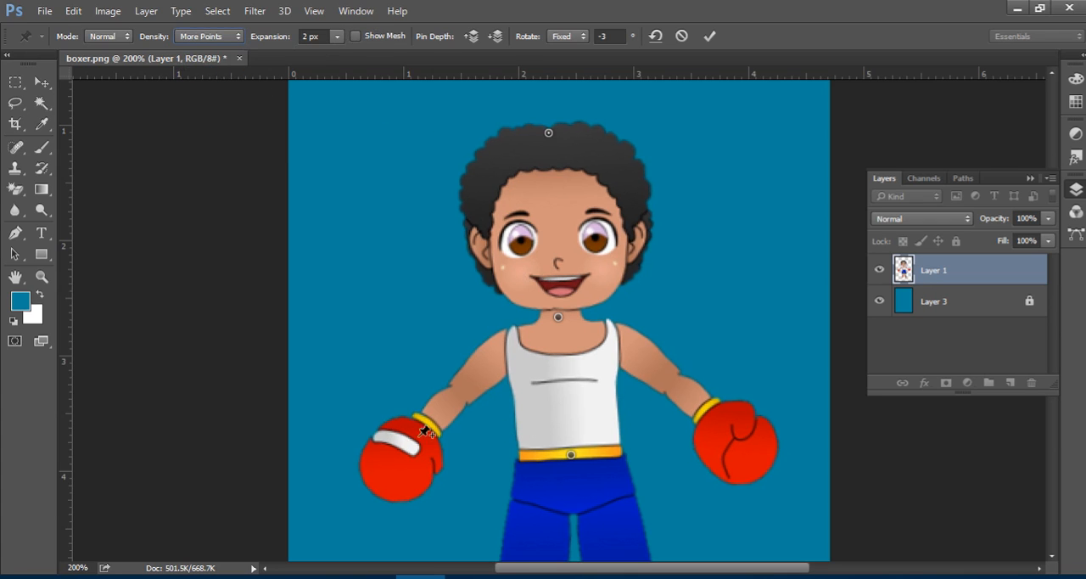
Pin both gloves and both shoulders of the boxer, tilting the head with the hair pin in between.
{"action": "left_click", "coordinate": [390, 465]}
{"action": "left_click_drag", "start_coordinate": [750, 443], "coordinate": [746, 447]}
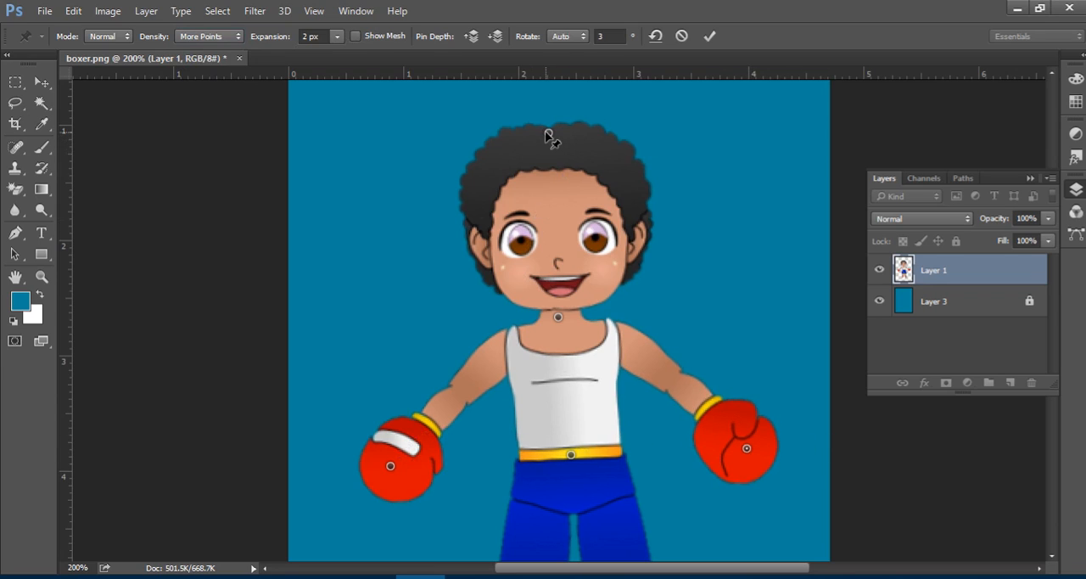
{"action": "left_click_drag", "start_coordinate": [548, 133], "coordinate": [574, 156]}
{"action": "left_click", "coordinate": [506, 337]}
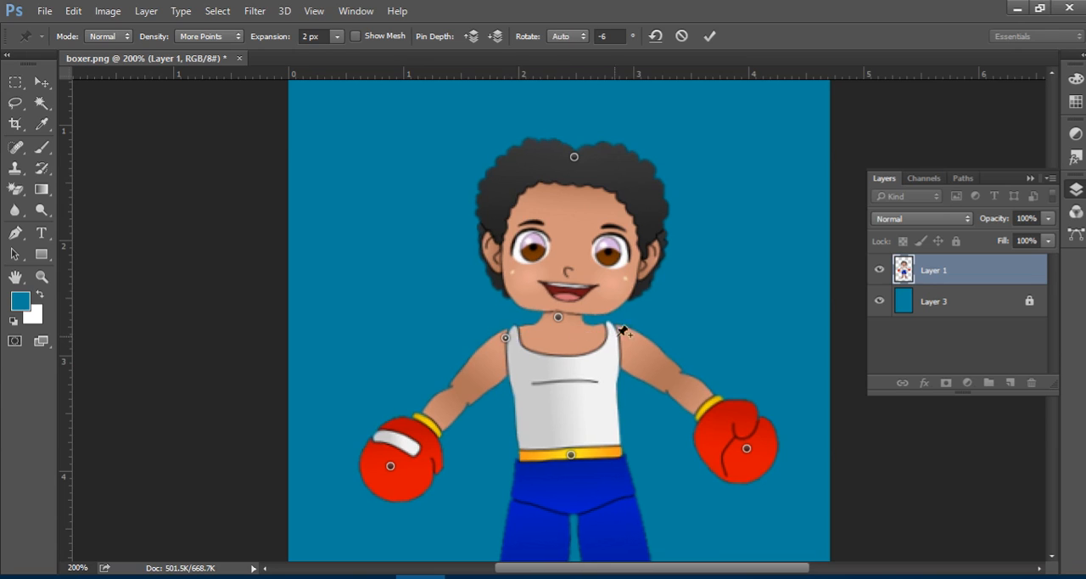
{"action": "left_click", "coordinate": [620, 337]}
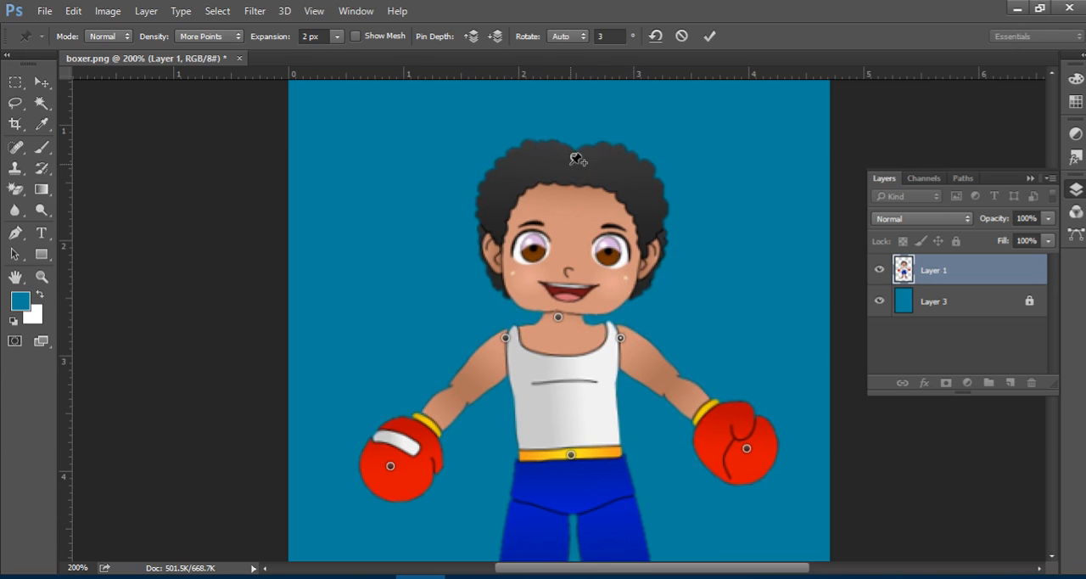
Move the hair pin around to test how the head bends, then leave the head upright and centred above the neck.
{"action": "left_click_drag", "start_coordinate": [575, 157], "coordinate": [587, 175]}
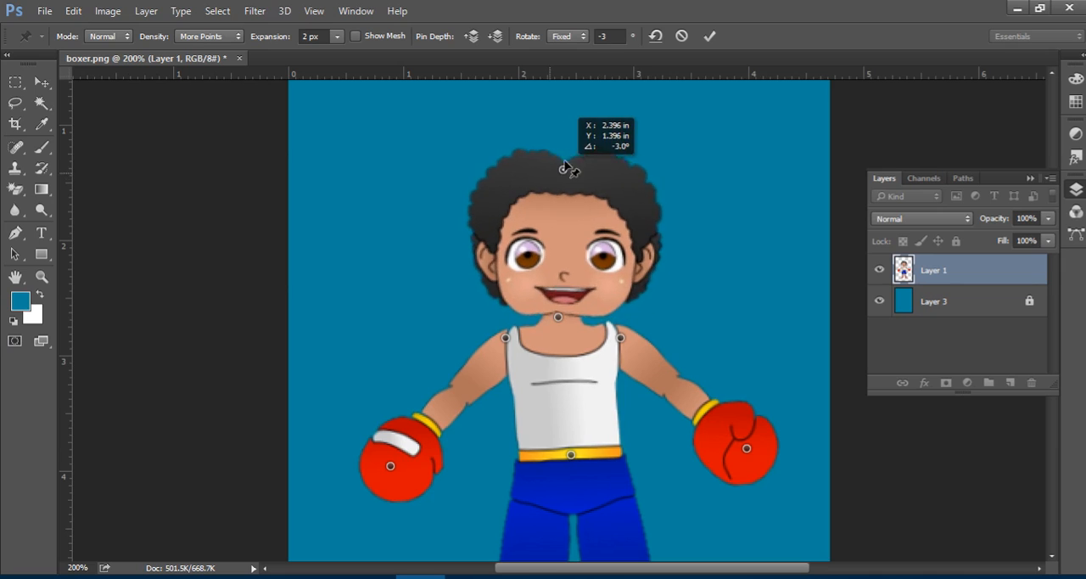
{"action": "left_click_drag", "start_coordinate": [560, 133], "coordinate": [548, 217]}
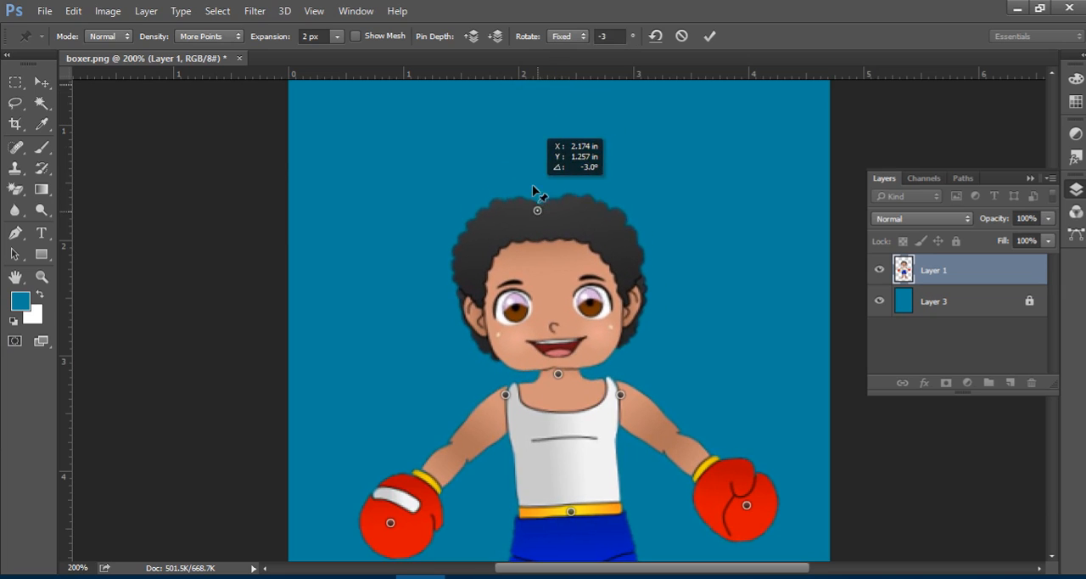
{"action": "left_click_drag", "start_coordinate": [547, 161], "coordinate": [563, 234]}
{"action": "left_click_drag", "start_coordinate": [549, 146], "coordinate": [550, 236]}
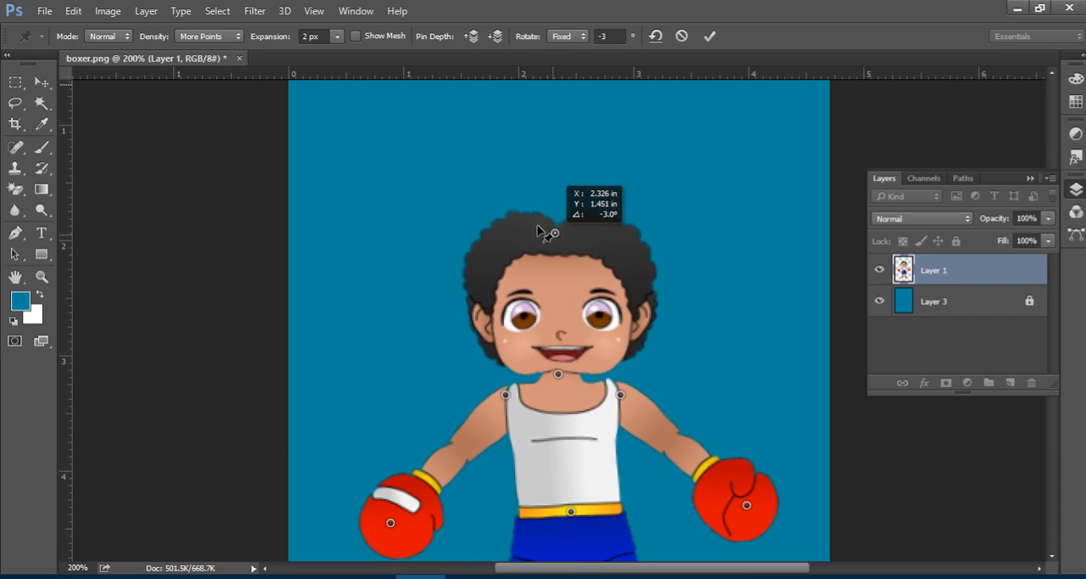
{"action": "left_click_drag", "start_coordinate": [534, 138], "coordinate": [602, 194]}
{"action": "left_click_drag", "start_coordinate": [495, 181], "coordinate": [568, 374]}
{"action": "left_click_drag", "start_coordinate": [582, 296], "coordinate": [561, 159]}
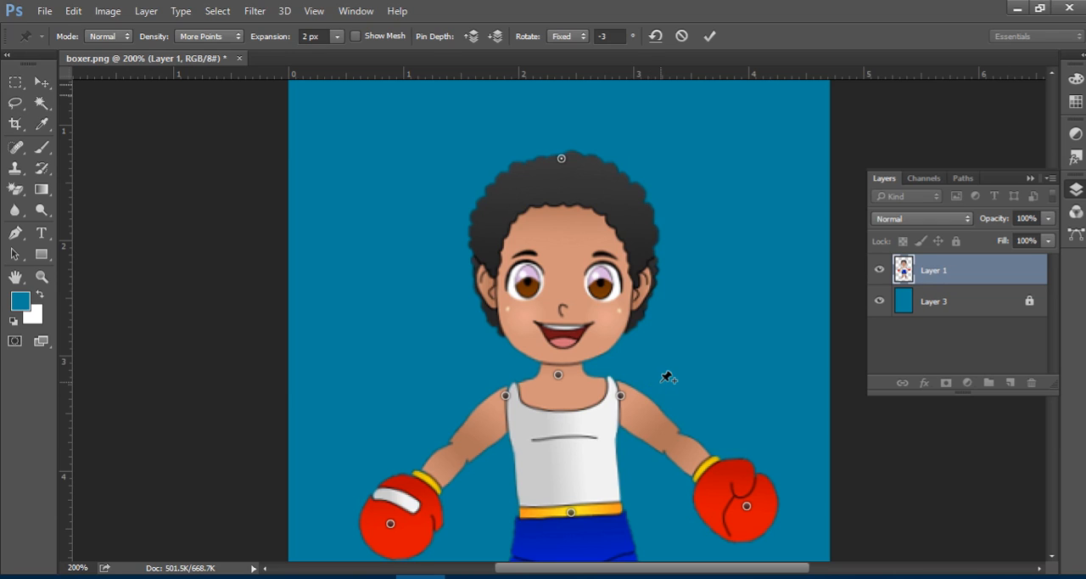
Raise the glove with the white stripe to head height and bring the other glove in against the hip.
{"action": "scroll", "coordinate": [668, 377], "scroll_direction": "down", "scroll_amount": 3}
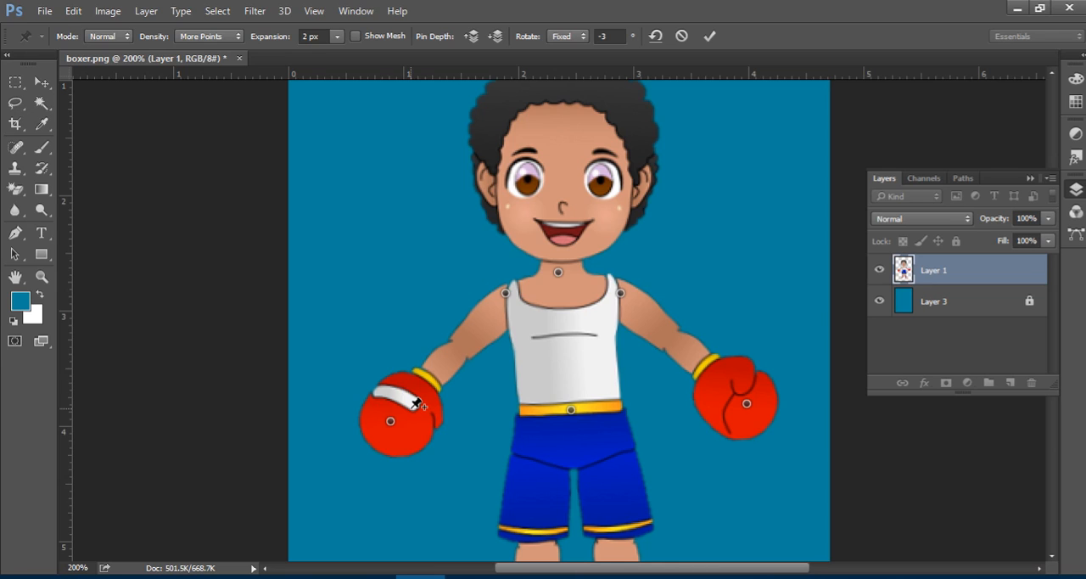
{"action": "scroll", "coordinate": [519, 376], "scroll_direction": "up", "scroll_amount": 2}
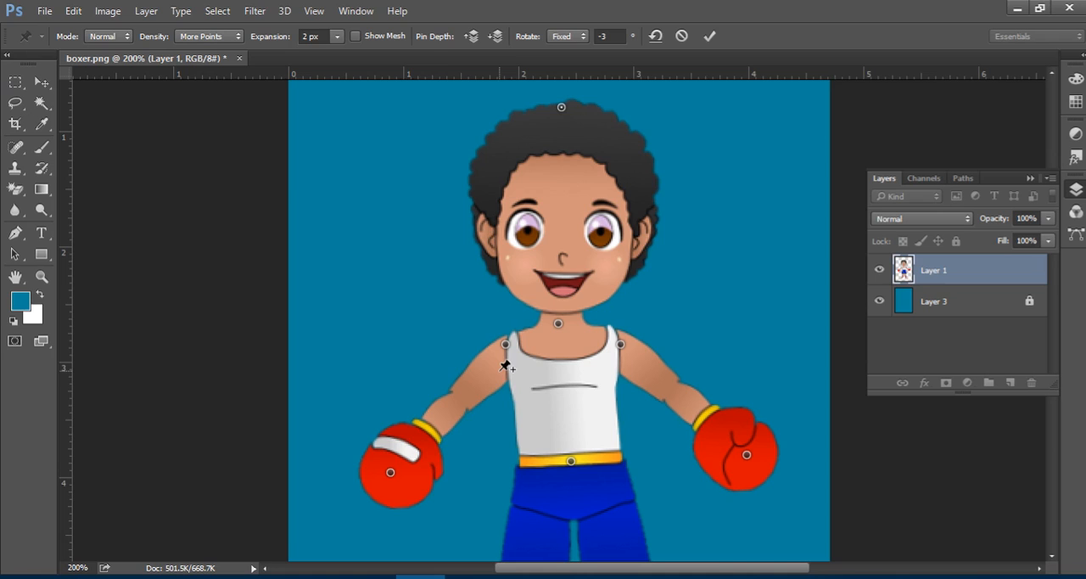
{"action": "left_click", "coordinate": [390, 473]}
{"action": "left_click_drag", "start_coordinate": [390, 475], "coordinate": [372, 182]}
{"action": "left_click", "coordinate": [746, 456]}
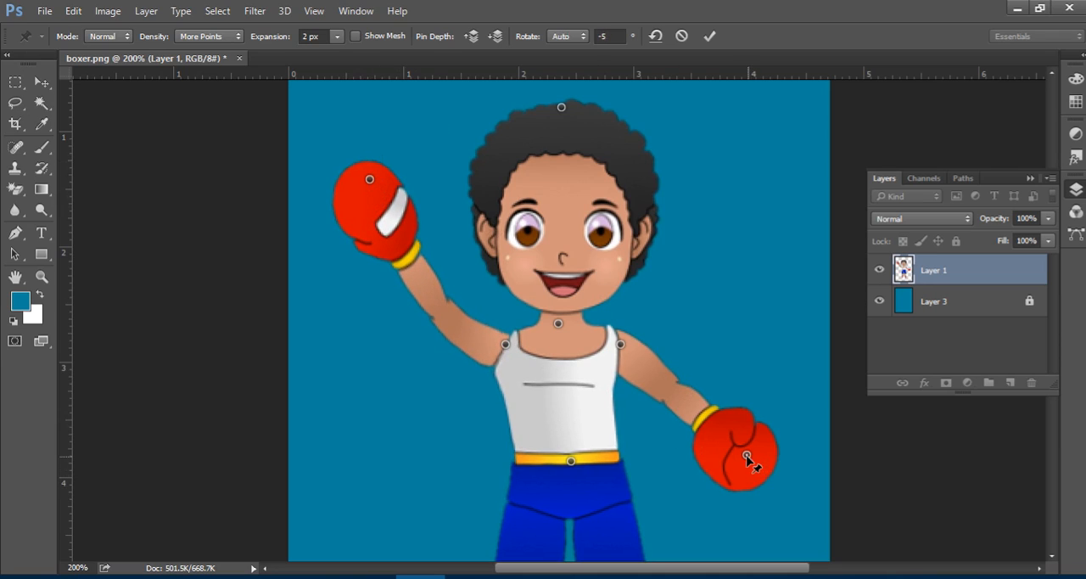
{"action": "left_click_drag", "start_coordinate": [747, 456], "coordinate": [647, 475]}
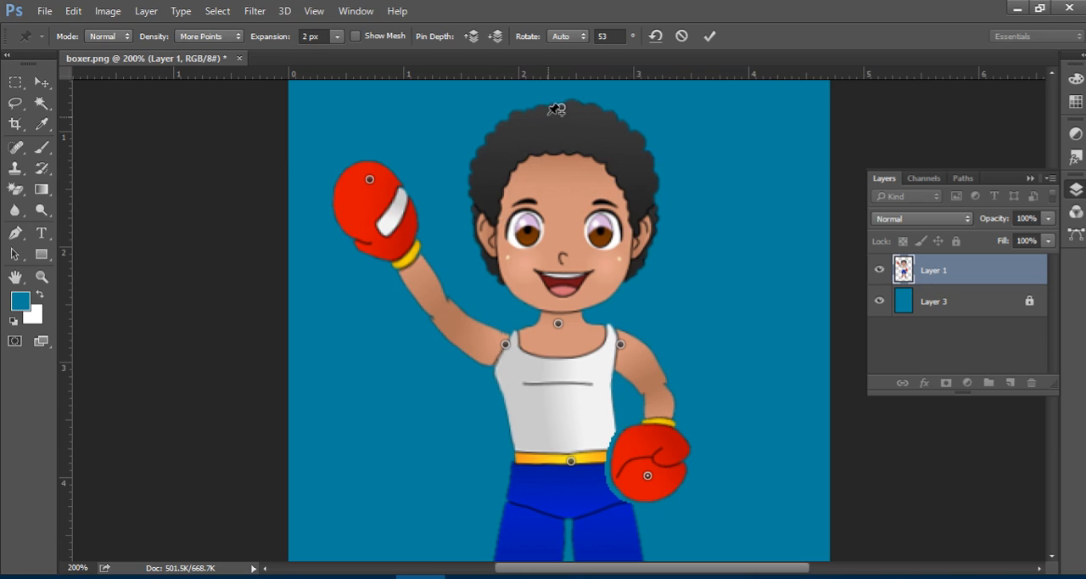
Tilt the head away from the raised arm, move the waistband pin slightly upward, and fit the whole boxer in view.
{"action": "left_click_drag", "start_coordinate": [561, 109], "coordinate": [646, 116]}
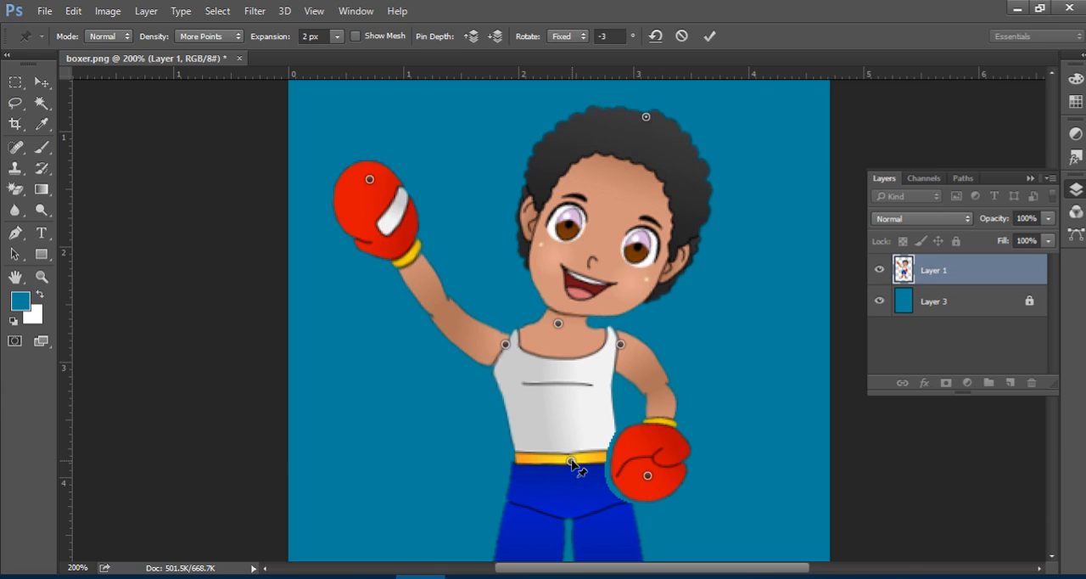
{"action": "left_click_drag", "start_coordinate": [571, 461], "coordinate": [550, 390]}
{"action": "key", "text": "ctrl+0"}
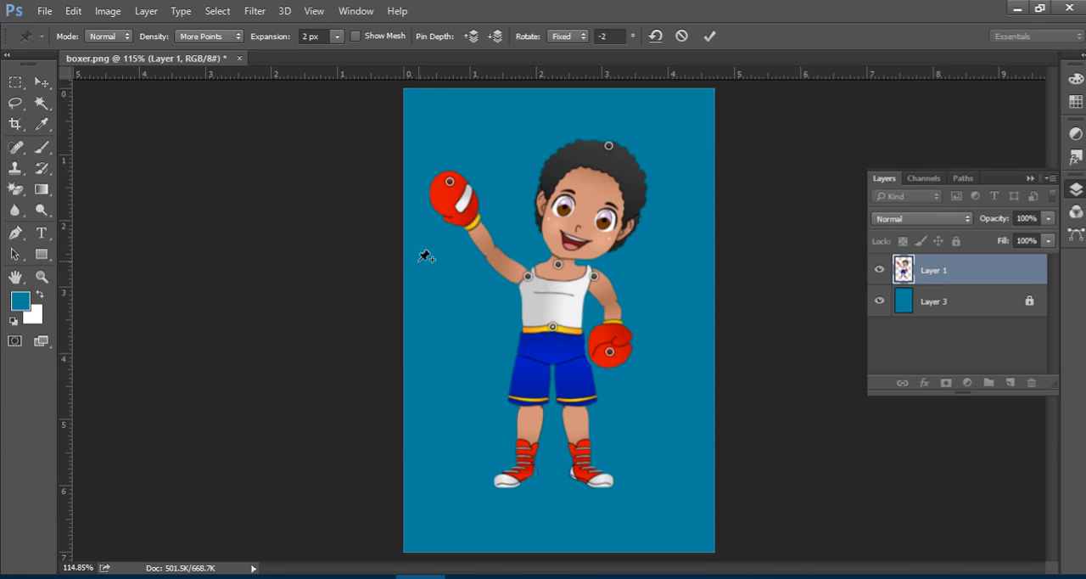
Undo the last waistband pin move and leave Puppet Warp without applying it, restoring the boxer's original pose.
{"action": "key", "text": "ctrl+z"}
{"action": "key", "text": "ctrl+z"}
{"action": "key", "text": "ctrl+z"}
{"action": "key", "text": "ctrl+z"}
{"action": "key", "text": "ctrl+z"}
{"action": "key", "text": "ctrl+z"}
{"action": "key", "text": "ctrl+z"}
{"action": "key", "text": "ctrl+z"}
{"action": "key", "text": "ctrl+z"}
{"action": "key", "text": "ctrl+z"}
{"action": "key", "text": "ctrl+z"}
{"action": "key", "text": "ctrl+z"}
{"action": "key", "text": "ctrl+z"}
{"action": "key", "text": "ctrl+z"}
{"action": "key", "text": "ctrl+z"}
{"action": "key", "text": "ctrl+z"}
{"action": "key", "text": "ctrl+z"}
{"action": "key", "text": "ctrl+z"}
{"action": "key", "text": "ctrl+z"}
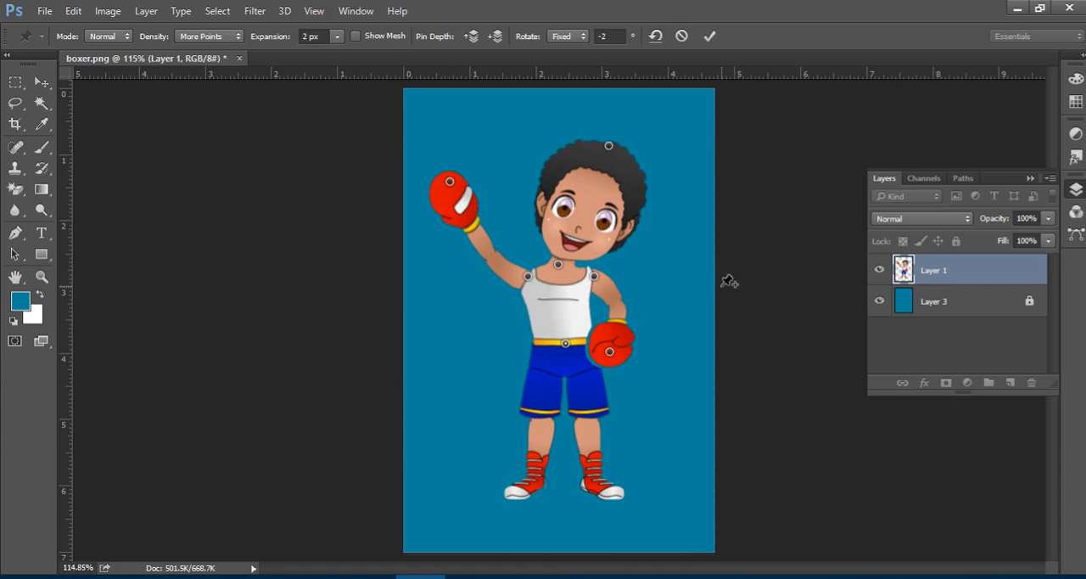
{"action": "left_click", "coordinate": [40, 82]}
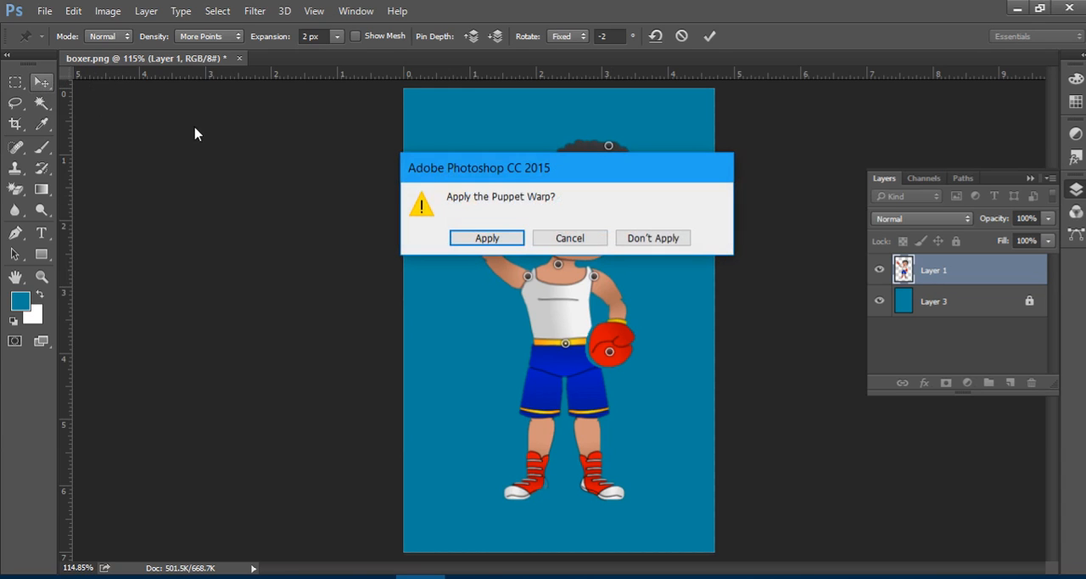
{"action": "left_click", "coordinate": [667, 245]}
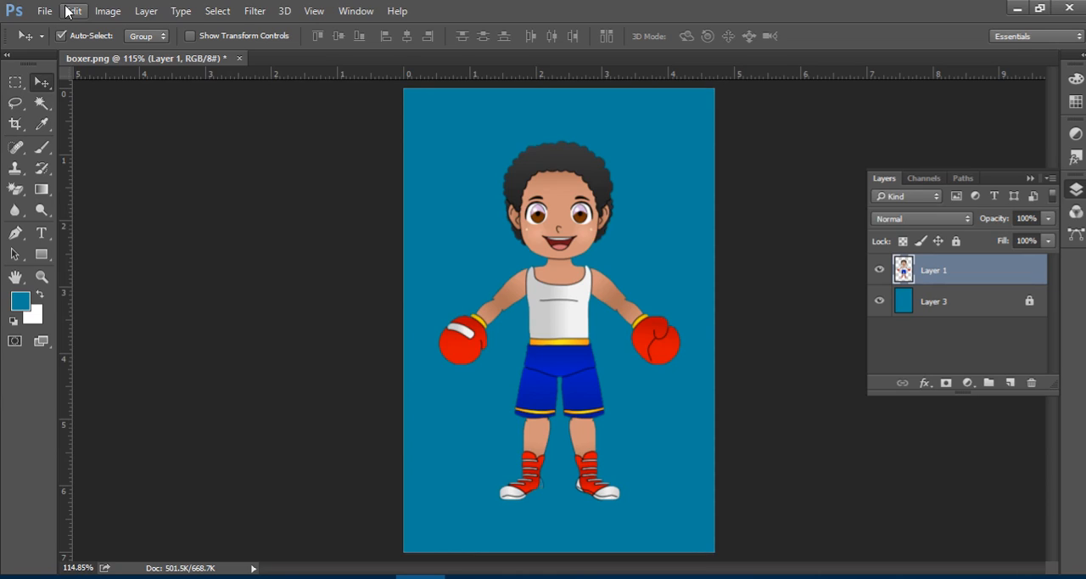
Duplicate the boxer's Layer 1 five times and hide the topmost copy, Layer 1 copy 5.
{"action": "key", "text": "ctrl"}
{"action": "key", "text": "ctrl+j"}
{"action": "key", "text": "ctrl+j"}
{"action": "key", "text": "ctrl+j"}
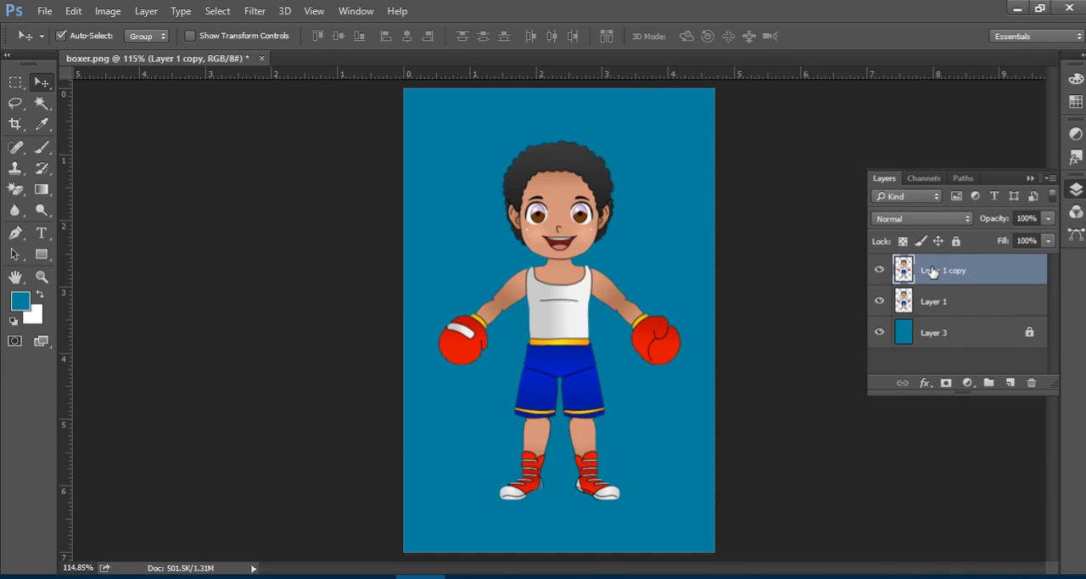
{"action": "key", "text": "ctrl+j"}
{"action": "key", "text": "ctrl+j"}
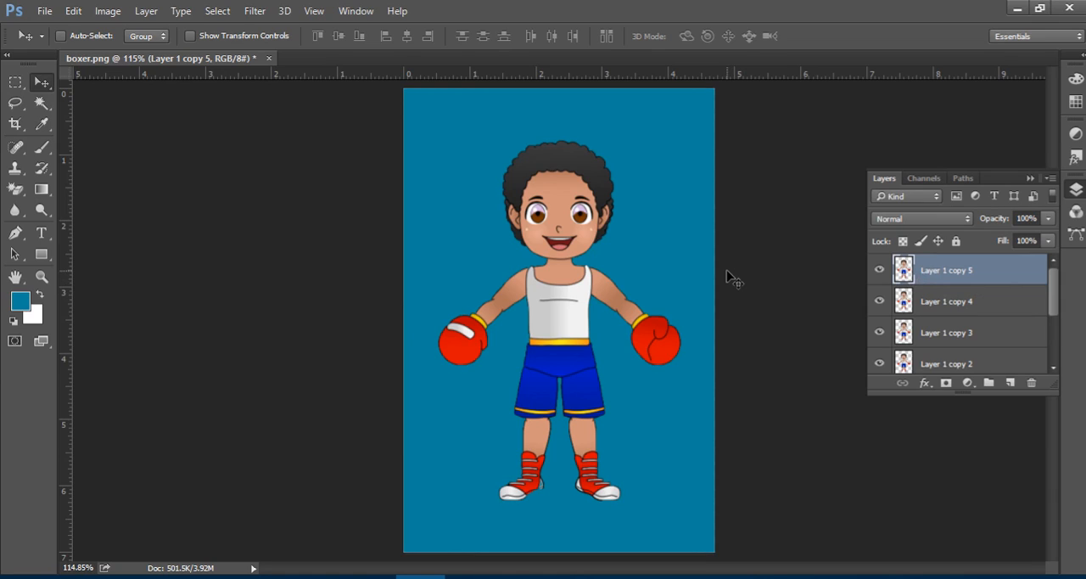
{"action": "left_click", "coordinate": [881, 270]}
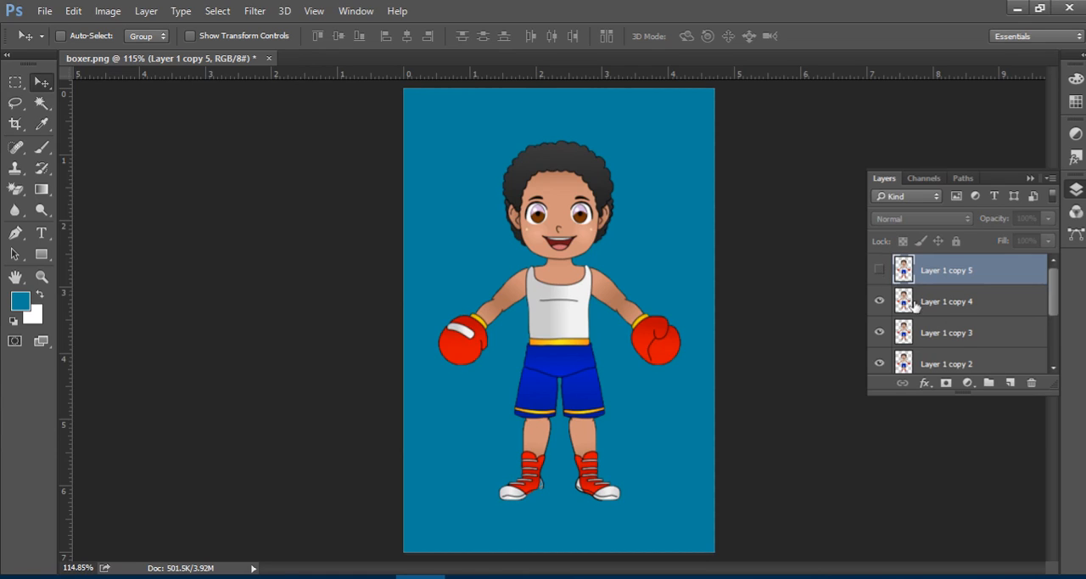
Start Puppet Warp on Layer 1 copy 4 and pin the white-striped glove and the shoulder of the same arm.
{"action": "left_click", "coordinate": [965, 302]}
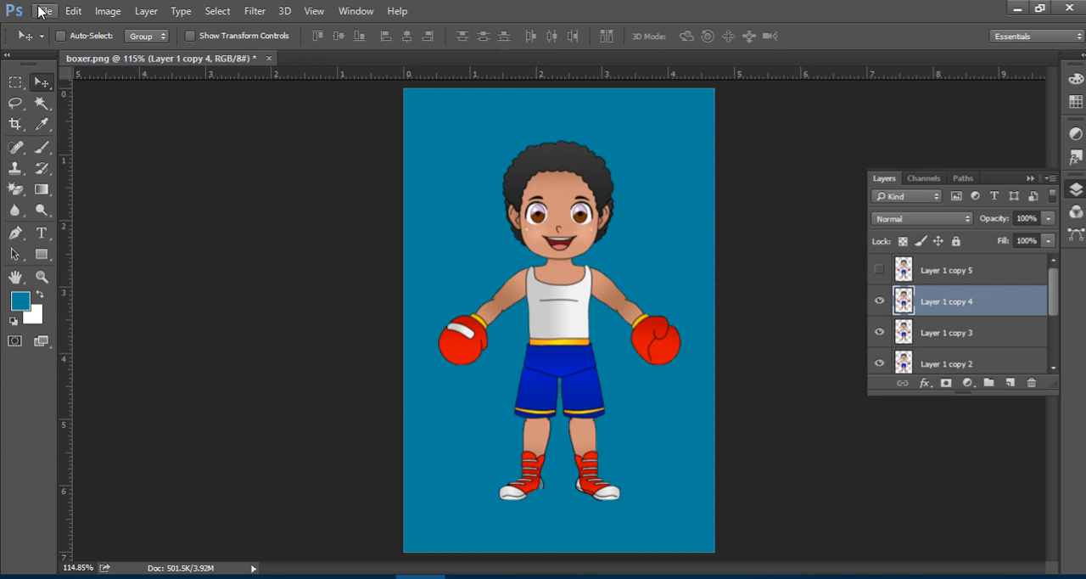
{"action": "left_click", "coordinate": [72, 11]}
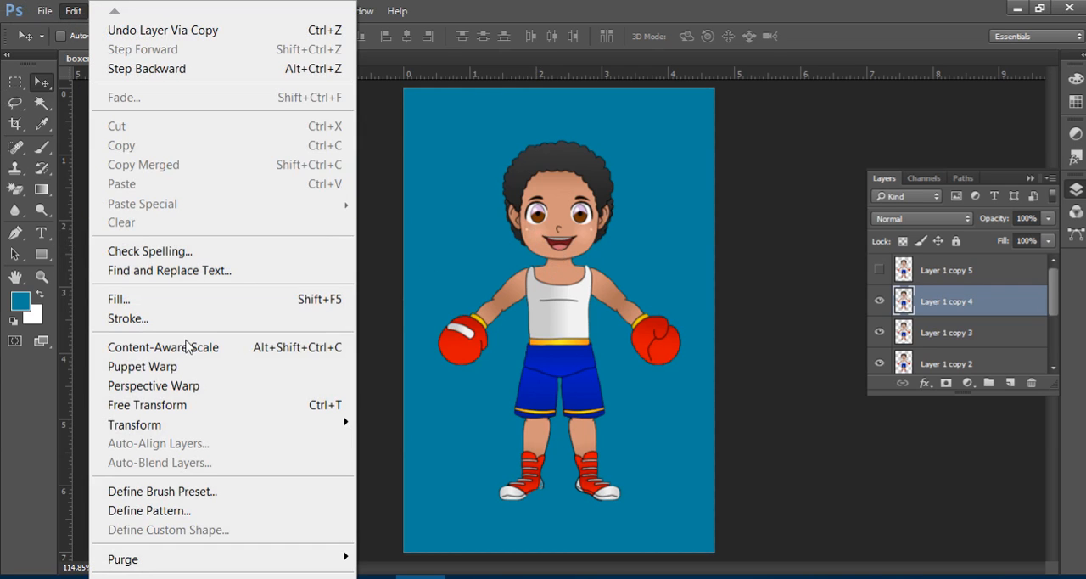
{"action": "left_click", "coordinate": [203, 367]}
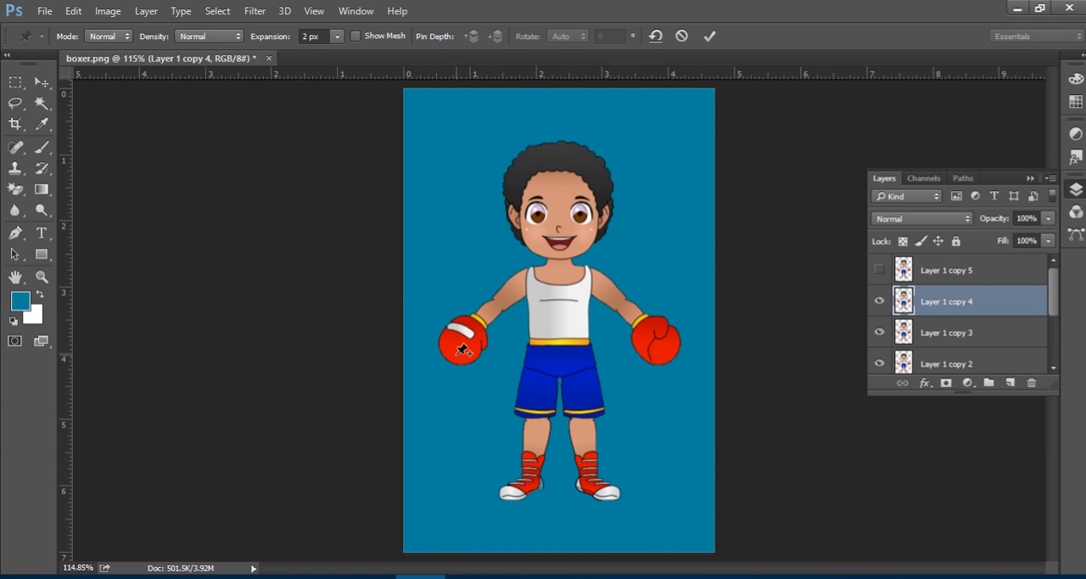
{"action": "left_click", "coordinate": [456, 353]}
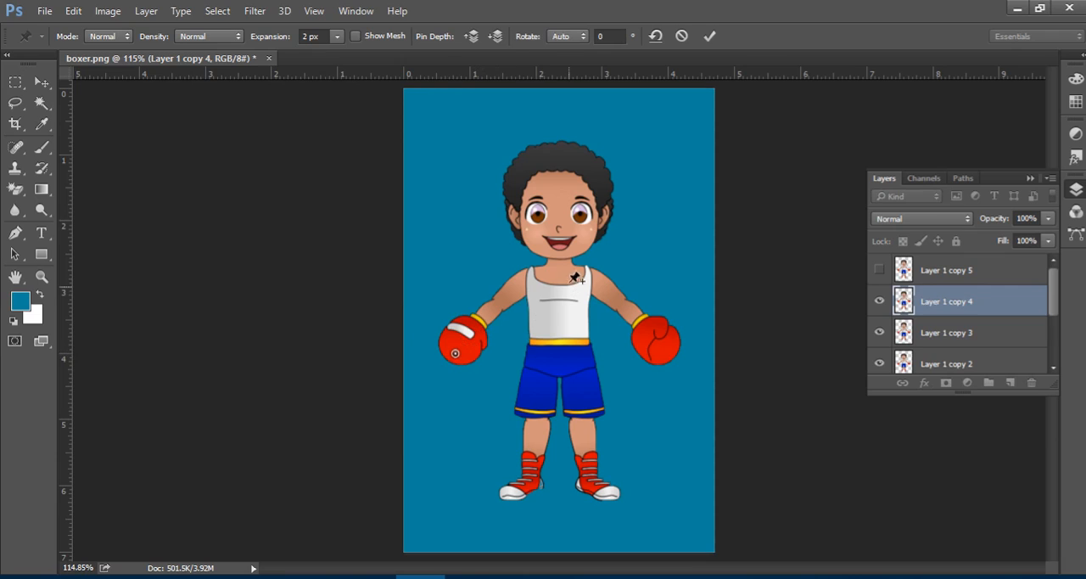
{"action": "left_click", "coordinate": [525, 273]}
Try moving the white-striped glove pin with only the shoulder pinned, first upward and then inward, undoing each move.
{"action": "left_click_drag", "start_coordinate": [456, 354], "coordinate": [445, 305]}
{"action": "key", "text": "ctrl+z"}
{"action": "left_click_drag", "start_coordinate": [455, 354], "coordinate": [486, 366]}
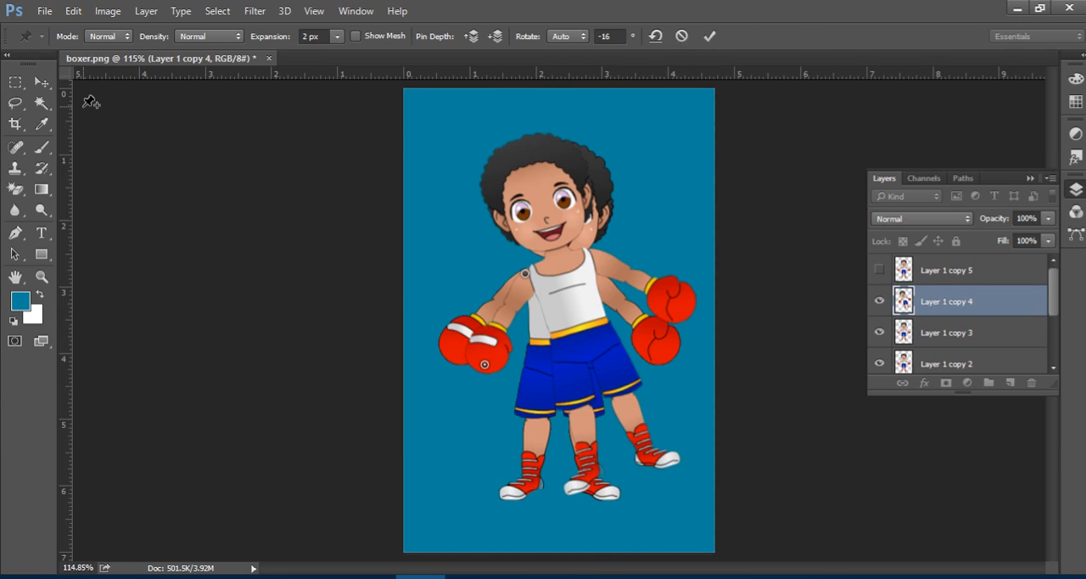
{"action": "key", "text": "ctrl+z"}
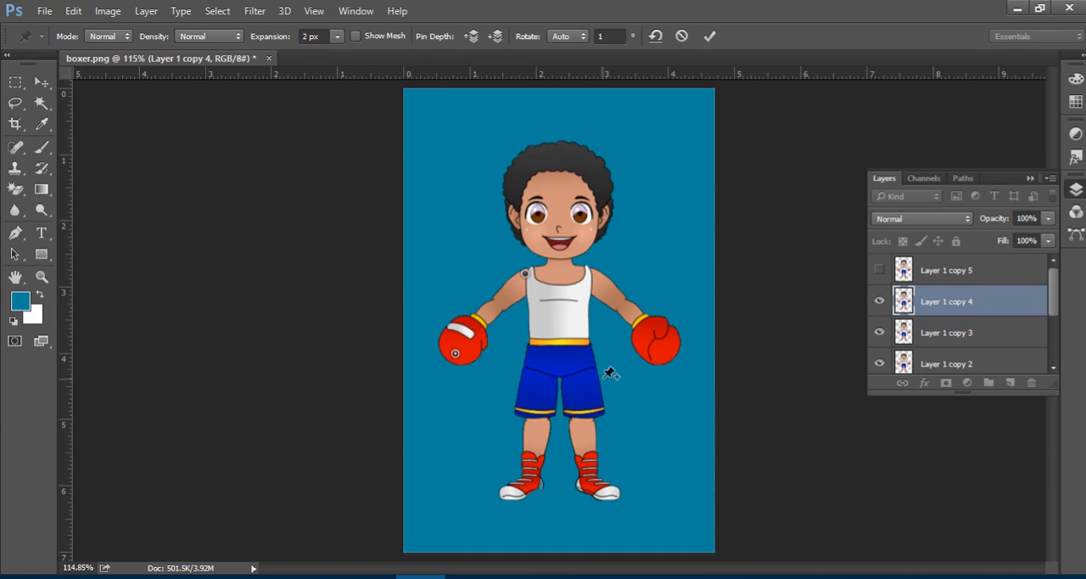
Pin both shoes, swing the white-striped glove up and away from the body, and apply the Puppet Warp.
{"action": "left_click", "coordinate": [515, 489]}
{"action": "left_click", "coordinate": [597, 489]}
{"action": "left_click_drag", "start_coordinate": [456, 354], "coordinate": [419, 316]}
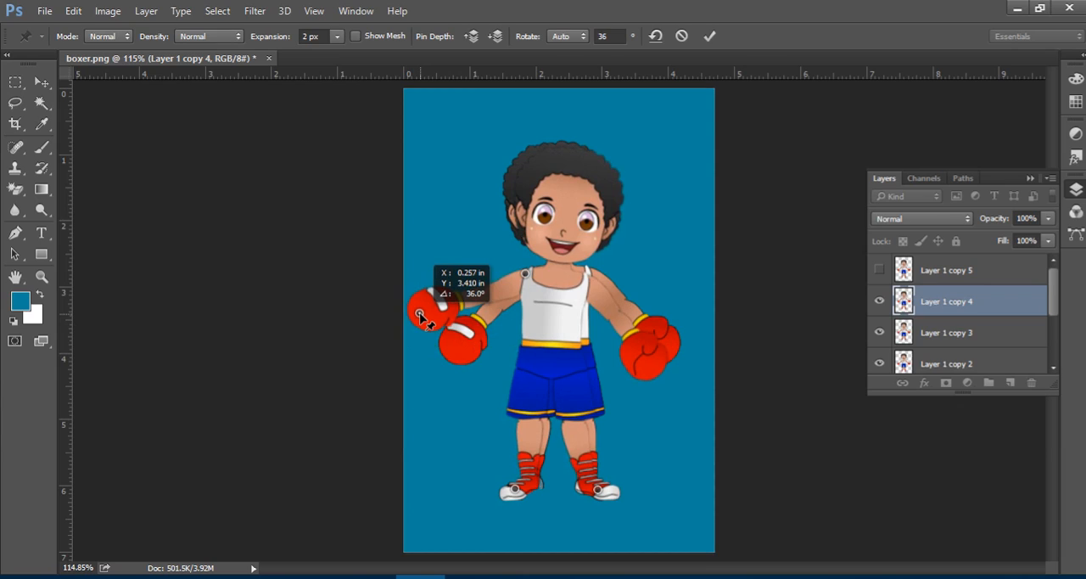
{"action": "left_click_drag", "start_coordinate": [419, 316], "coordinate": [419, 316]}
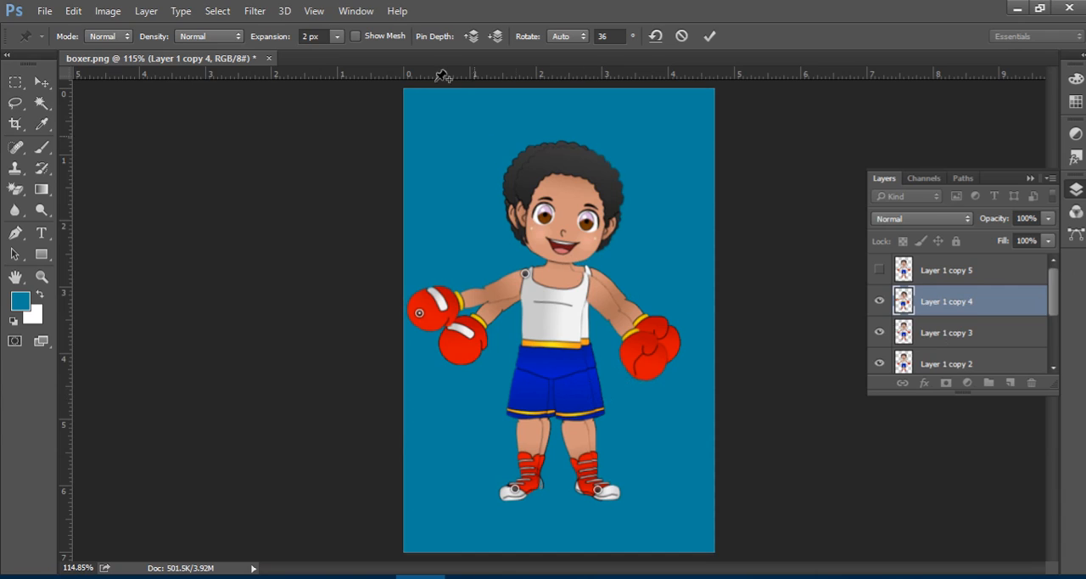
{"action": "left_click", "coordinate": [709, 35]}
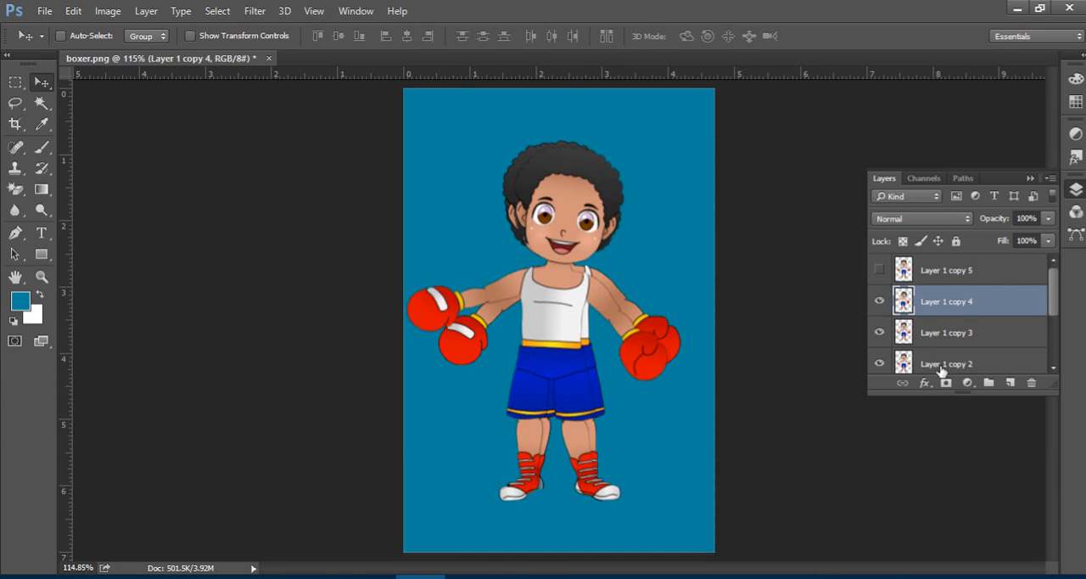
Hide Layer 1 copy 3, Layer 1 copy 2, Layer 1 copy and Layer 1 beneath the warped boxer.
{"action": "left_click", "coordinate": [879, 363]}
{"action": "scroll", "coordinate": [886, 363], "scroll_direction": "down", "scroll_amount": 1}
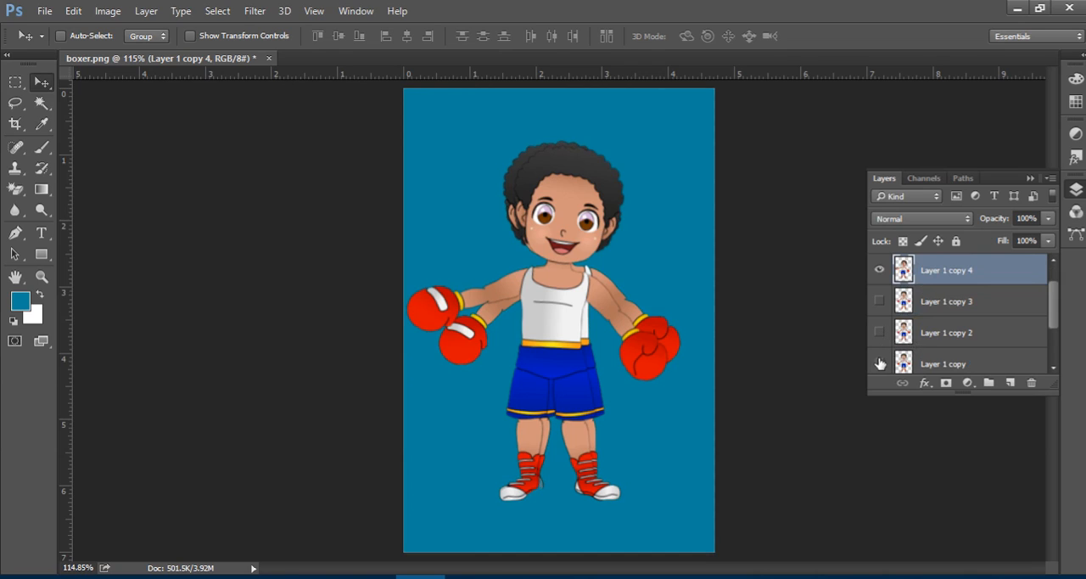
{"action": "scroll", "coordinate": [937, 343], "scroll_direction": "down", "scroll_amount": 2}
{"action": "left_click", "coordinate": [879, 332]}
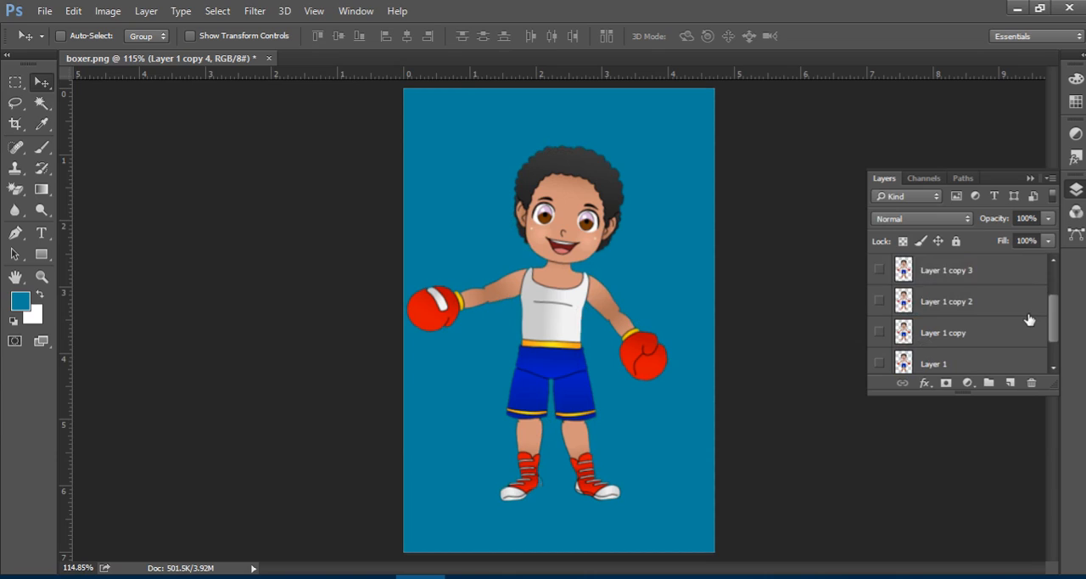
{"action": "scroll", "coordinate": [1028, 319], "scroll_direction": "up", "scroll_amount": 2}
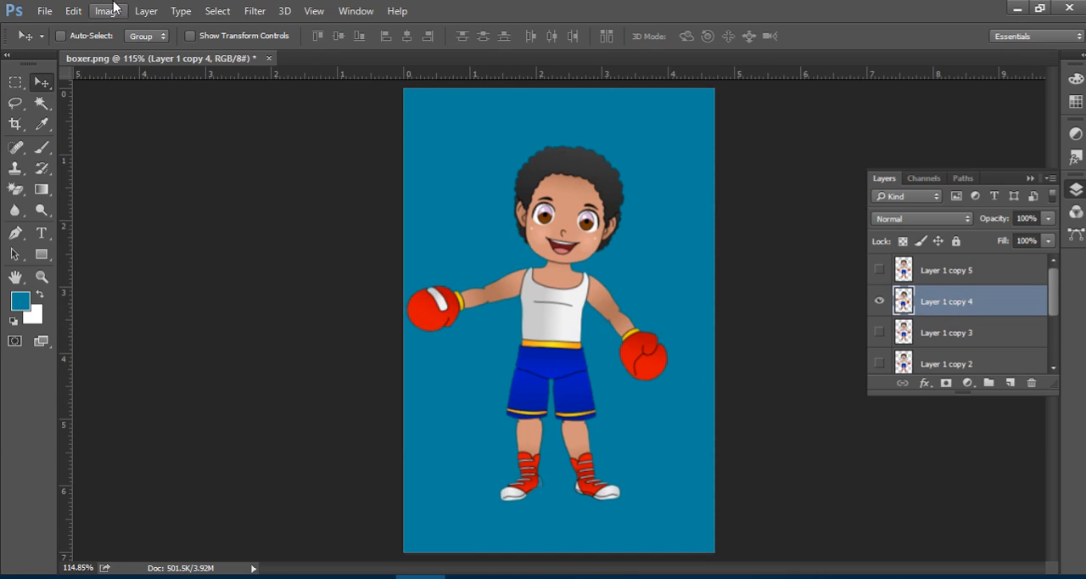
Restart Puppet Warp on Layer 1 copy 4 with 0 px expansion and More Points density, checking the mesh briefly.
{"action": "left_click", "coordinate": [73, 11]}
{"action": "left_click", "coordinate": [197, 374]}
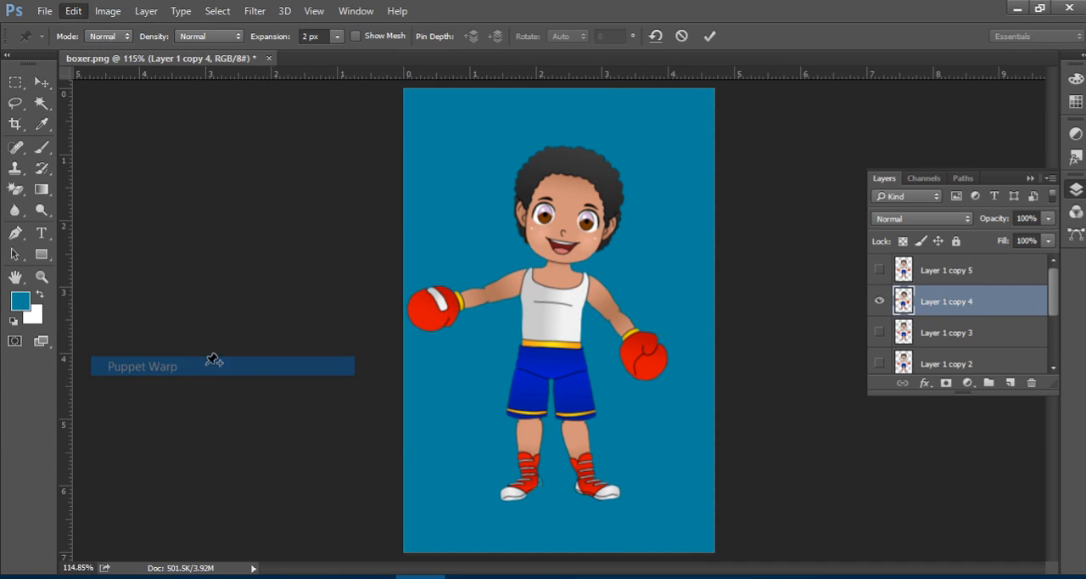
{"action": "left_click", "coordinate": [315, 34]}
{"action": "type", "text": "0"}
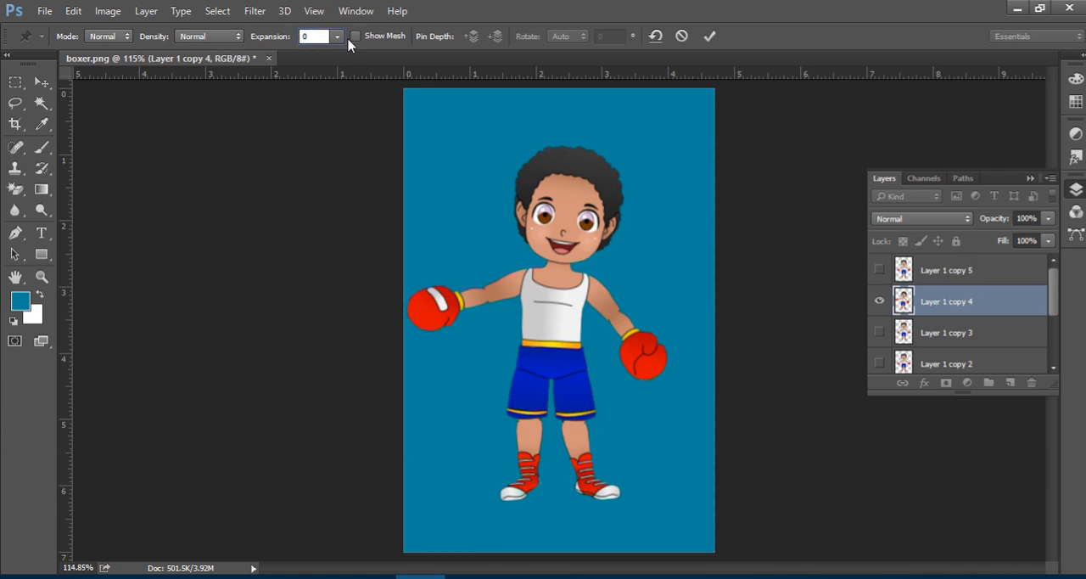
{"action": "left_click", "coordinate": [357, 36]}
{"action": "left_click", "coordinate": [357, 36]}
{"action": "left_click", "coordinate": [208, 36]}
{"action": "left_click", "coordinate": [197, 69]}
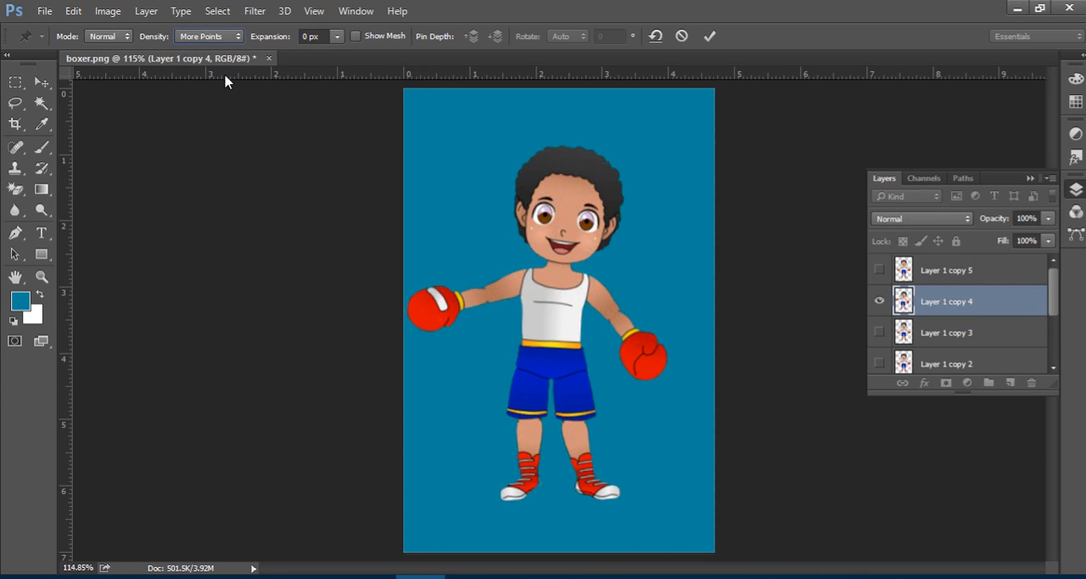
{"action": "left_click", "coordinate": [357, 37]}
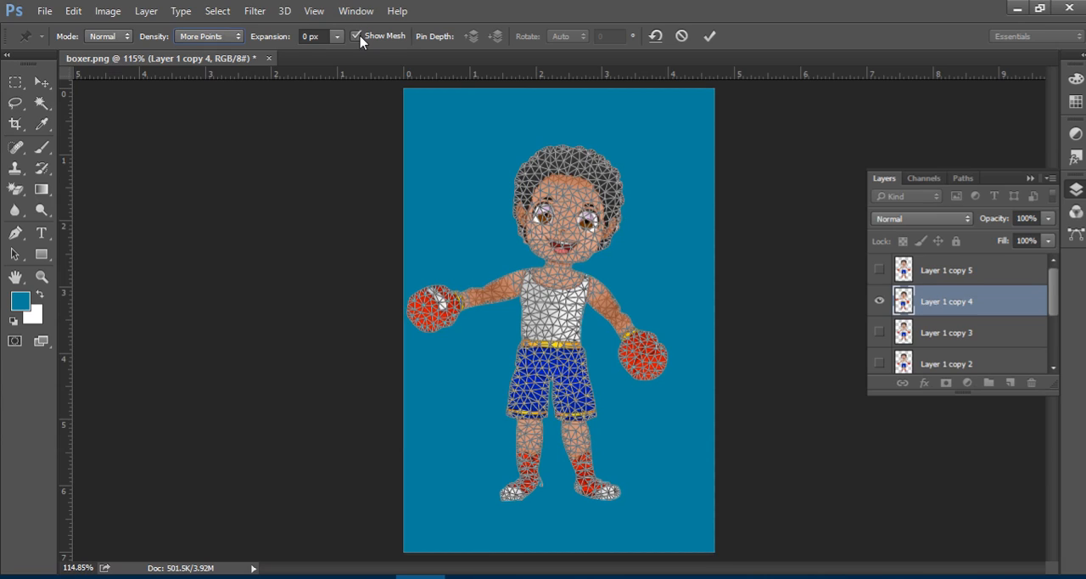
{"action": "left_click", "coordinate": [356, 36]}
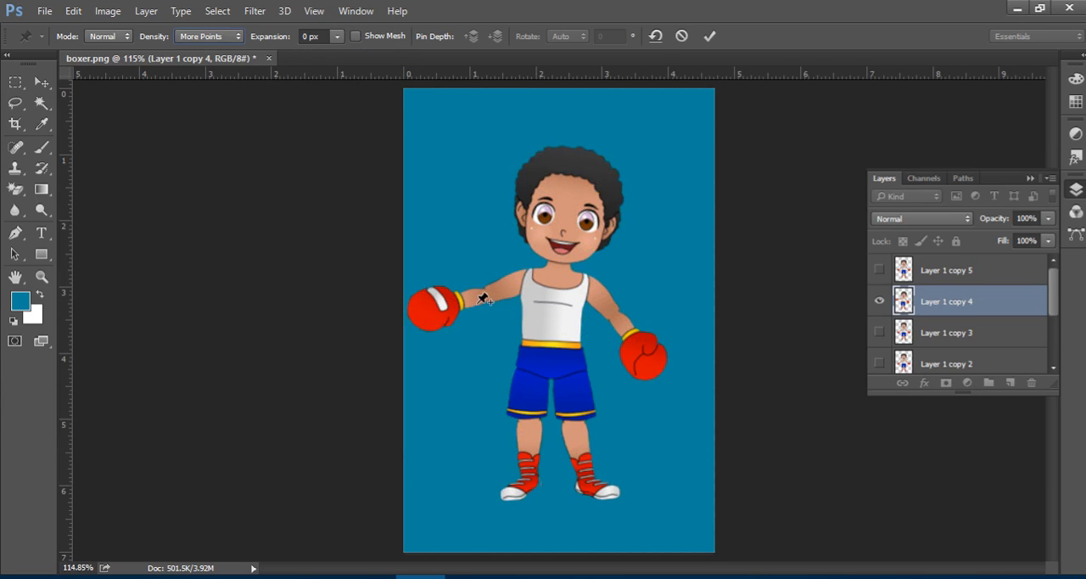
Pin the unstriped glove, its shoulder and the shoe on that side, and bring the glove in towards the hip.
{"action": "left_click", "coordinate": [645, 351]}
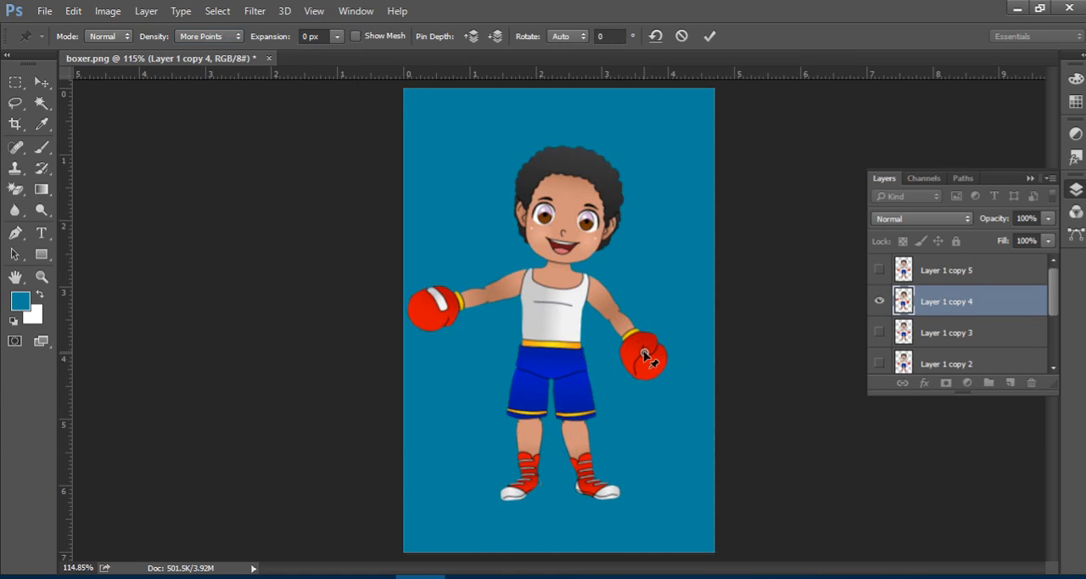
{"action": "mouse_move", "coordinate": [645, 352]}
{"action": "left_mouse_down"}
{"action": "mouse_move", "coordinate": [636, 364]}
{"action": "mouse_move", "coordinate": [648, 349]}
{"action": "left_mouse_up"}
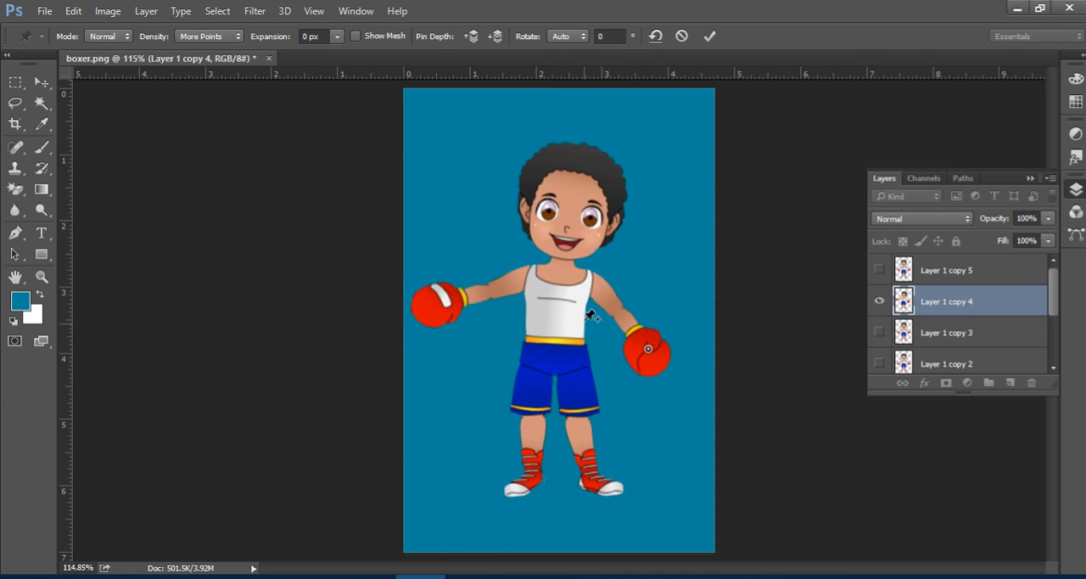
{"action": "left_click", "coordinate": [589, 278]}
{"action": "left_click", "coordinate": [604, 485]}
{"action": "left_click_drag", "start_coordinate": [649, 350], "coordinate": [616, 359]}
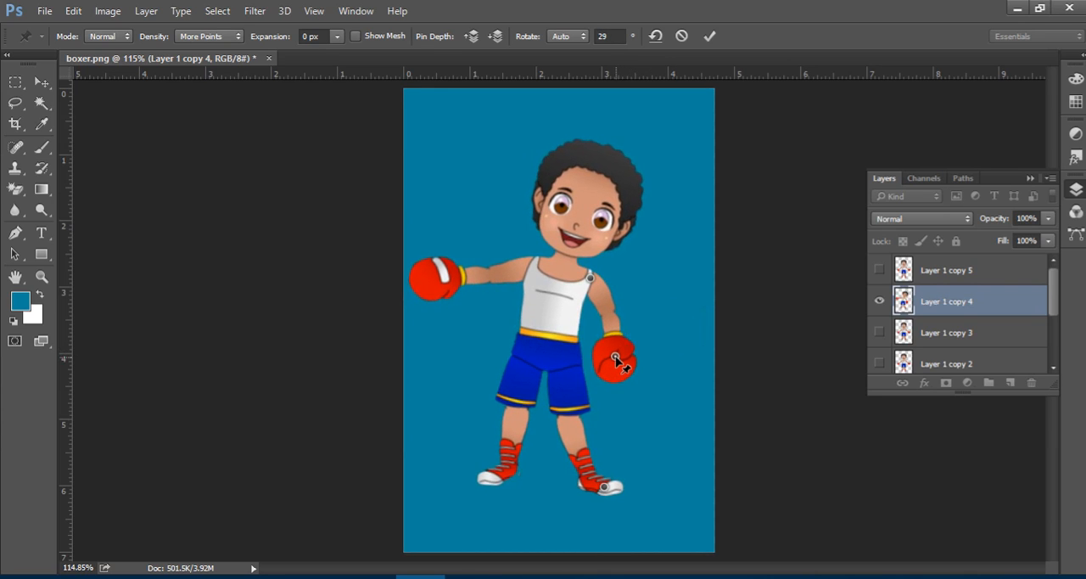
Pin the top of the hair, move it to bring the tilted head more upright, and apply the Puppet Warp.
{"action": "left_click", "coordinate": [597, 145]}
{"action": "left_click_drag", "start_coordinate": [597, 146], "coordinate": [572, 145]}
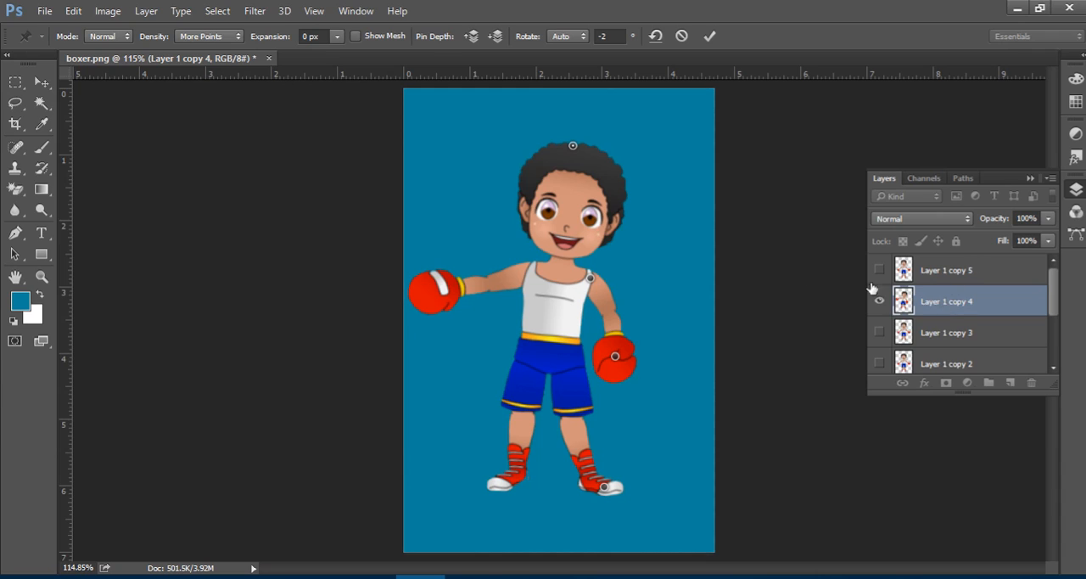
{"action": "left_click", "coordinate": [41, 83]}
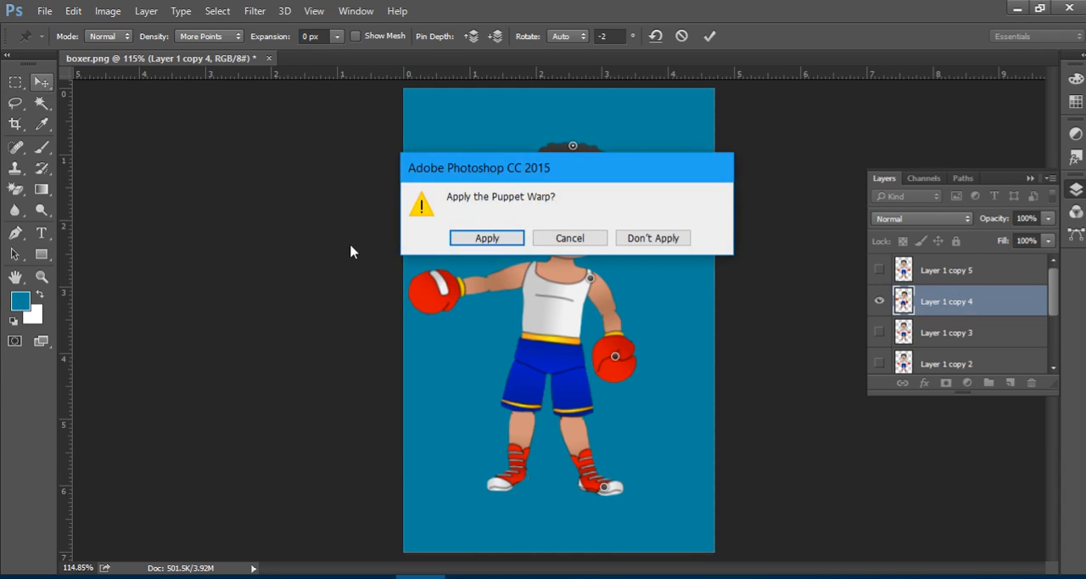
{"action": "left_click", "coordinate": [509, 238]}
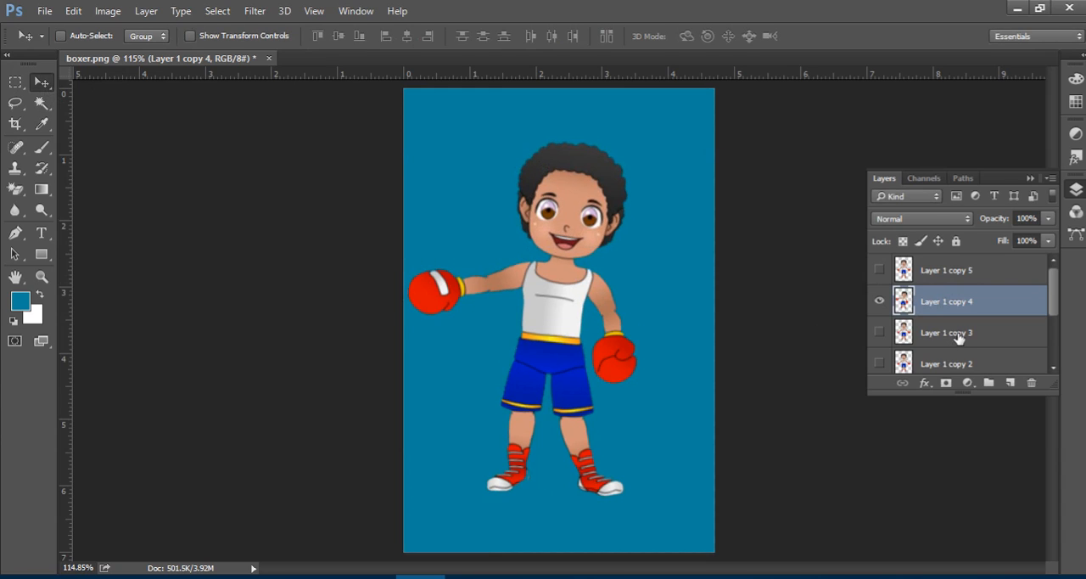
Delete the hidden layers Layer 1 copy 3, Layer 1 copy 2, Layer 1 copy and Layer 1.
{"action": "left_click", "coordinate": [961, 335]}
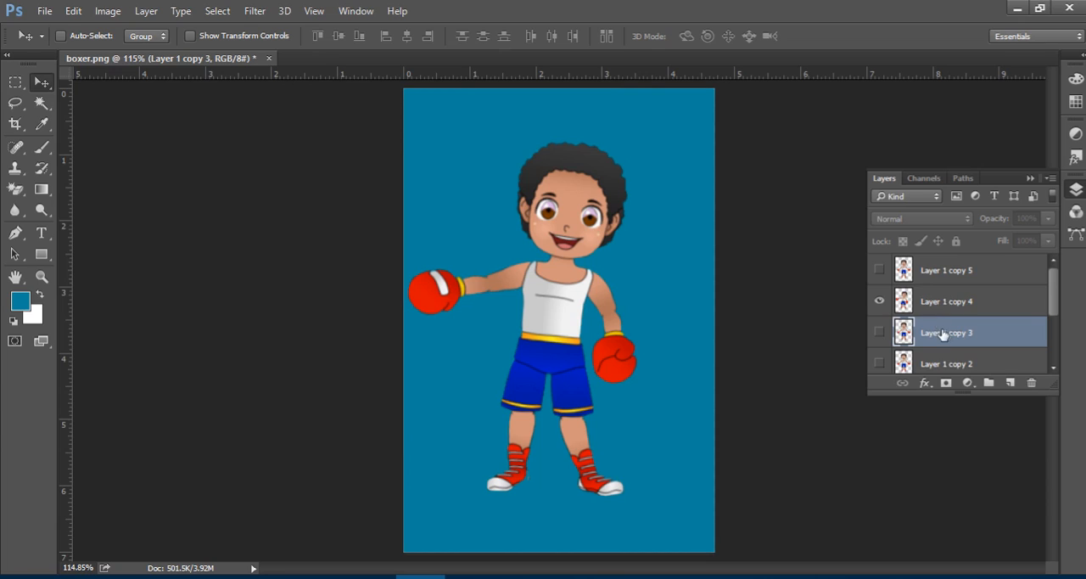
{"action": "key", "text": "Delete"}
{"action": "key", "text": "Delete"}
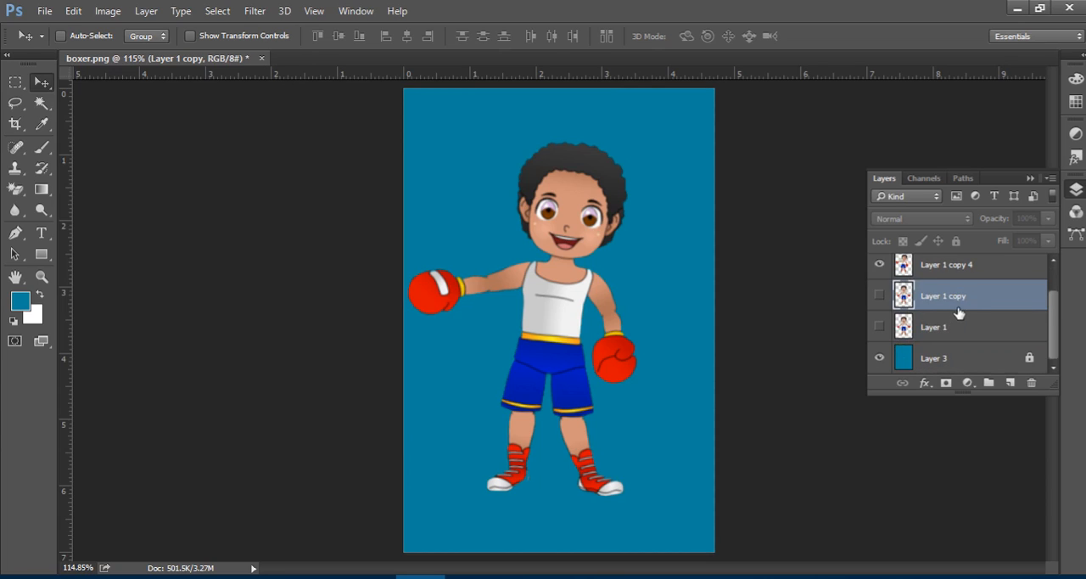
{"action": "key", "text": "Delete"}
{"action": "left_click", "coordinate": [962, 297]}
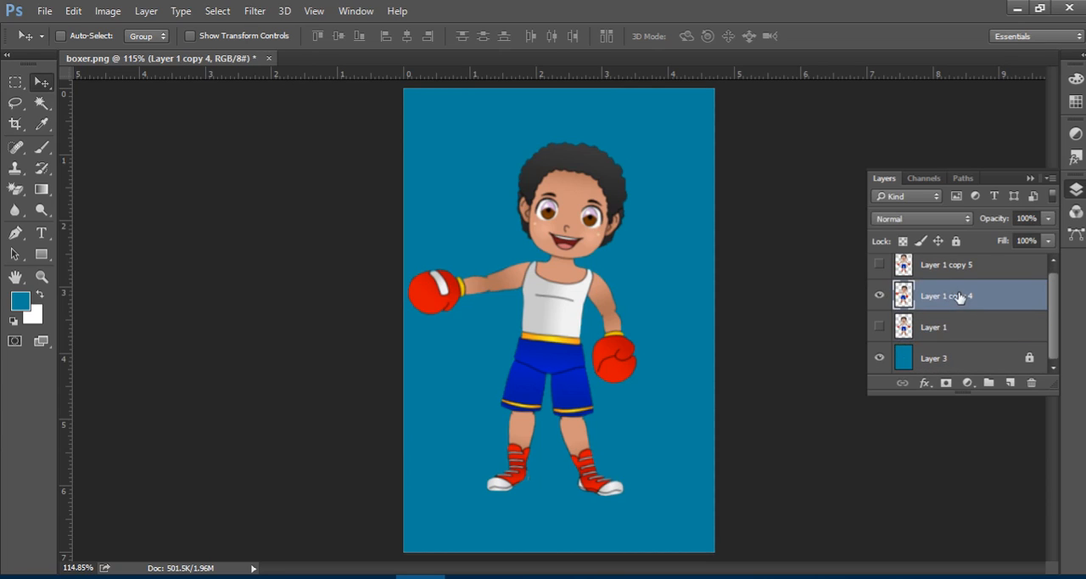
{"action": "left_click", "coordinate": [940, 328]}
{"action": "key", "text": "Delete"}
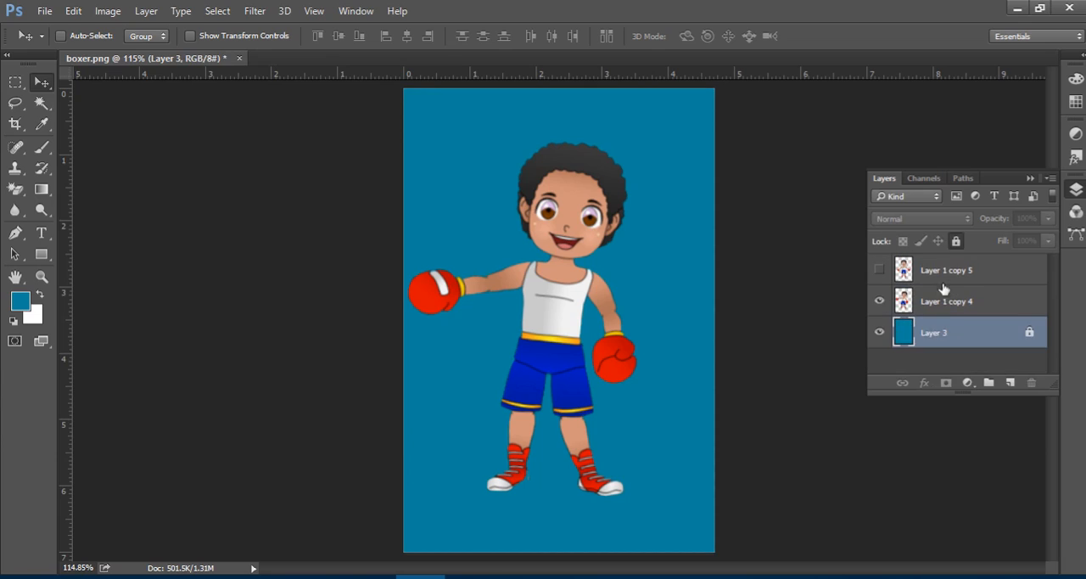
Duplicate the reposed boxer layer, Layer 1 copy 4.
{"action": "left_click", "coordinate": [947, 302]}
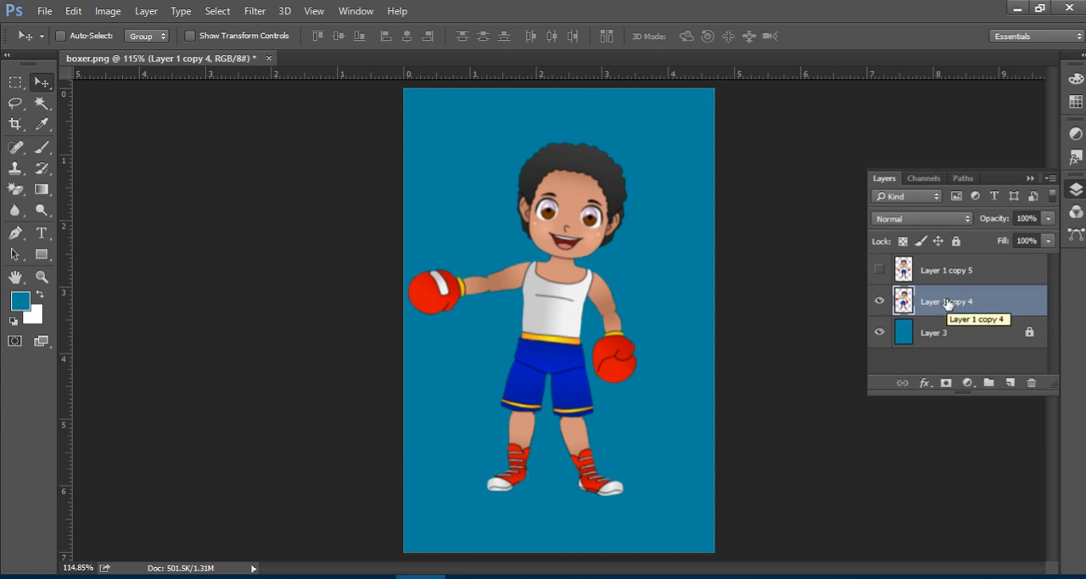
{"action": "key", "text": "ctrl+j"}
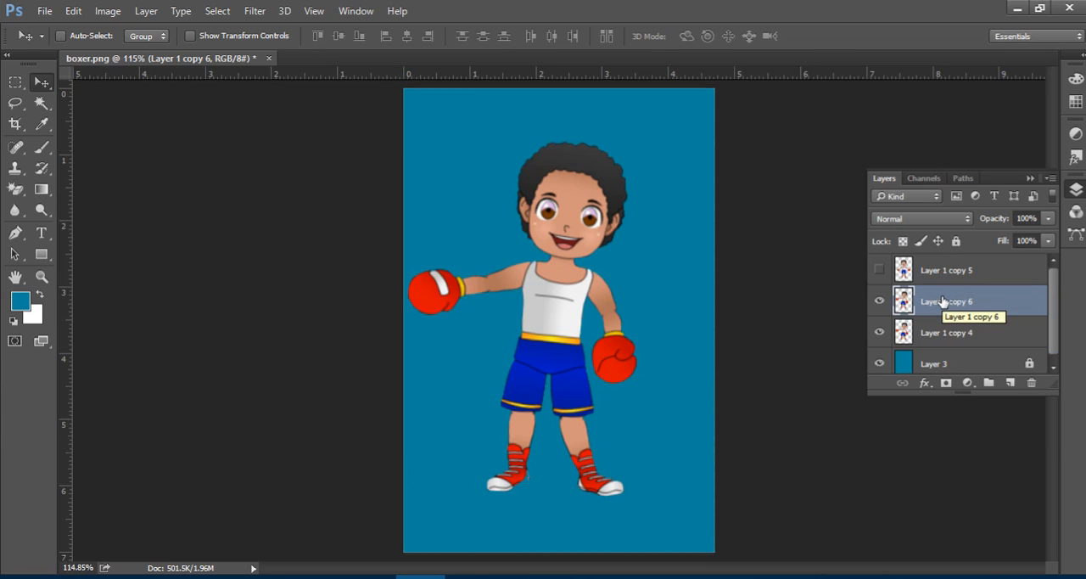
Move Layer 1 copy 6 beneath Layer 1 copy 4 and hide Layer 1 copy 4.
{"action": "left_click_drag", "start_coordinate": [942, 301], "coordinate": [940, 345]}
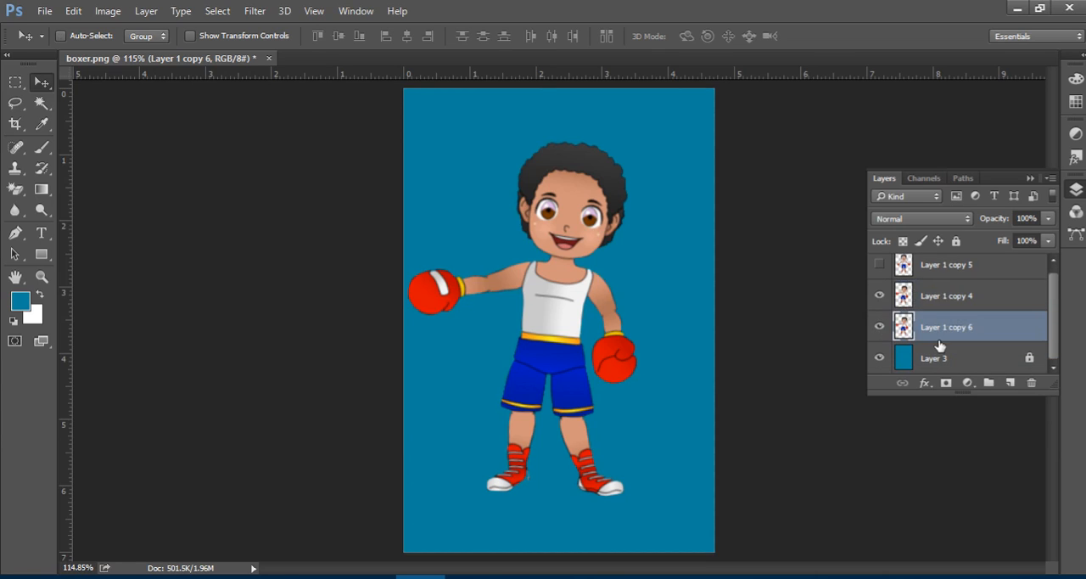
{"action": "left_click", "coordinate": [879, 296]}
Puppet Warp Layer 1 copy 6 with pins on both gloves, both shoulders and one shoe, and raise the striped glove to head height.
{"action": "left_click", "coordinate": [74, 10]}
{"action": "left_click", "coordinate": [177, 369]}
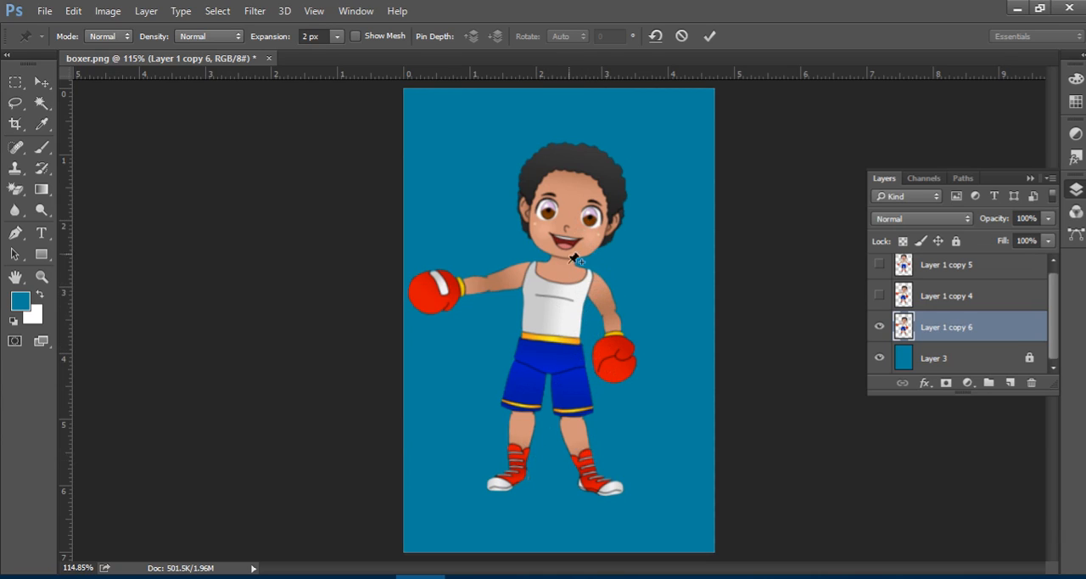
{"action": "left_click", "coordinate": [413, 295]}
{"action": "left_click", "coordinate": [526, 269]}
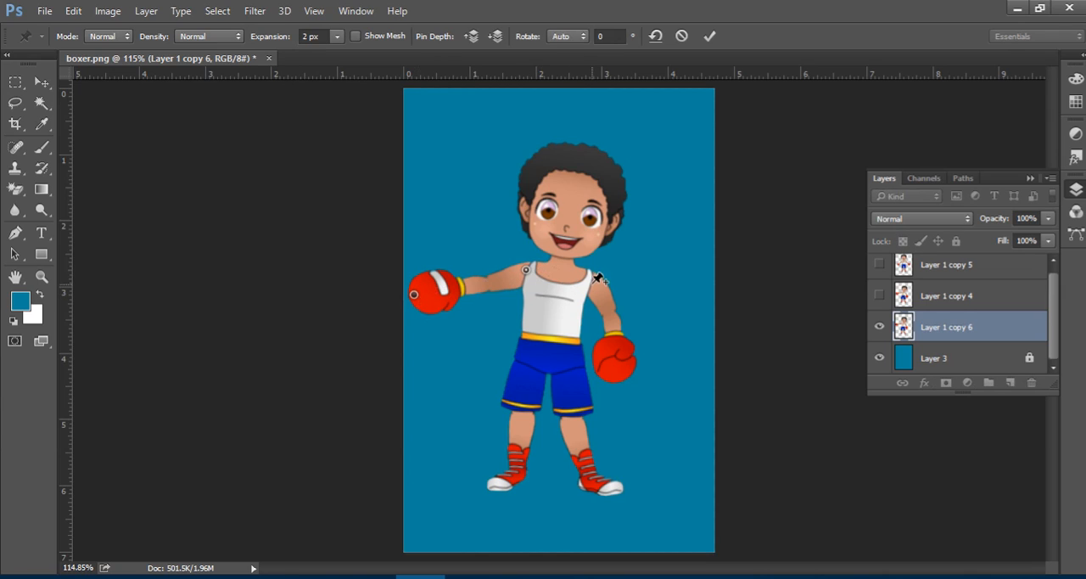
{"action": "left_click", "coordinate": [586, 276]}
{"action": "left_click", "coordinate": [615, 364]}
{"action": "left_click", "coordinate": [506, 477]}
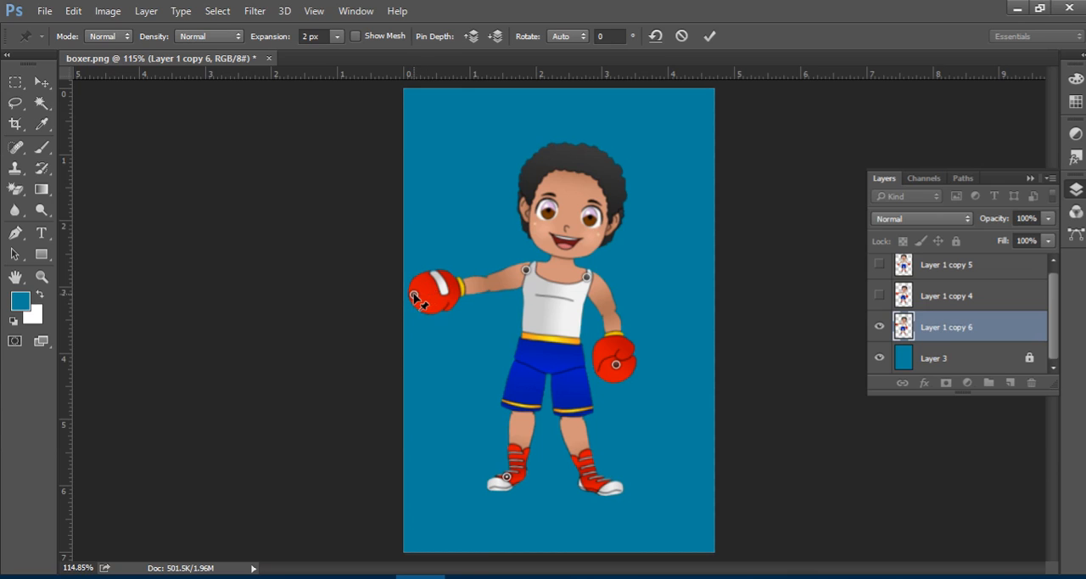
{"action": "left_click_drag", "start_coordinate": [413, 295], "coordinate": [439, 179]}
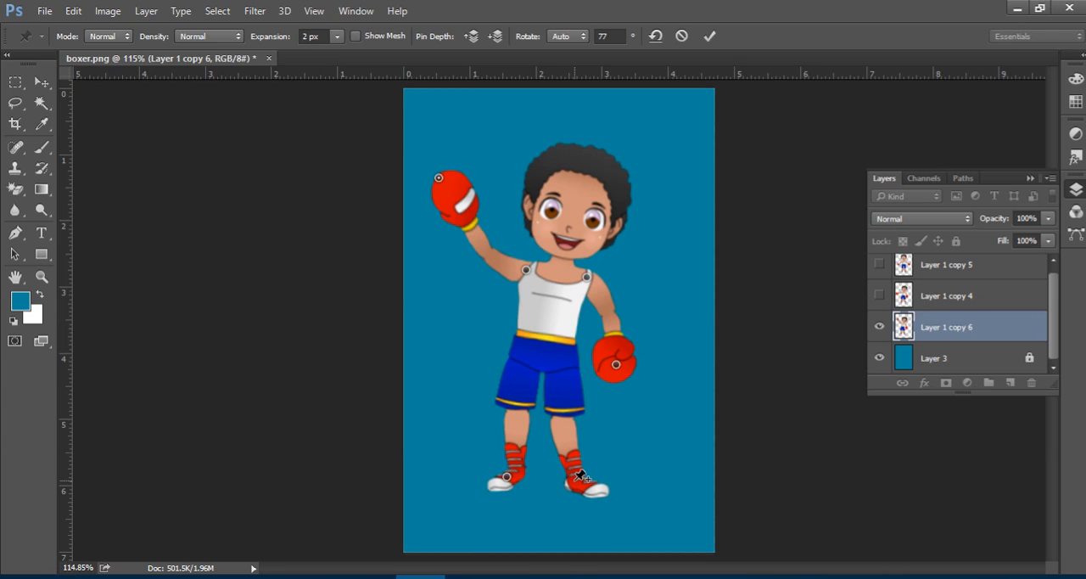
Pin the hair and the remaining shoe, straighten the head and shift the shoe slightly inward, and apply the Puppet Warp.
{"action": "left_click", "coordinate": [589, 151]}
{"action": "left_click_drag", "start_coordinate": [582, 149], "coordinate": [560, 148]}
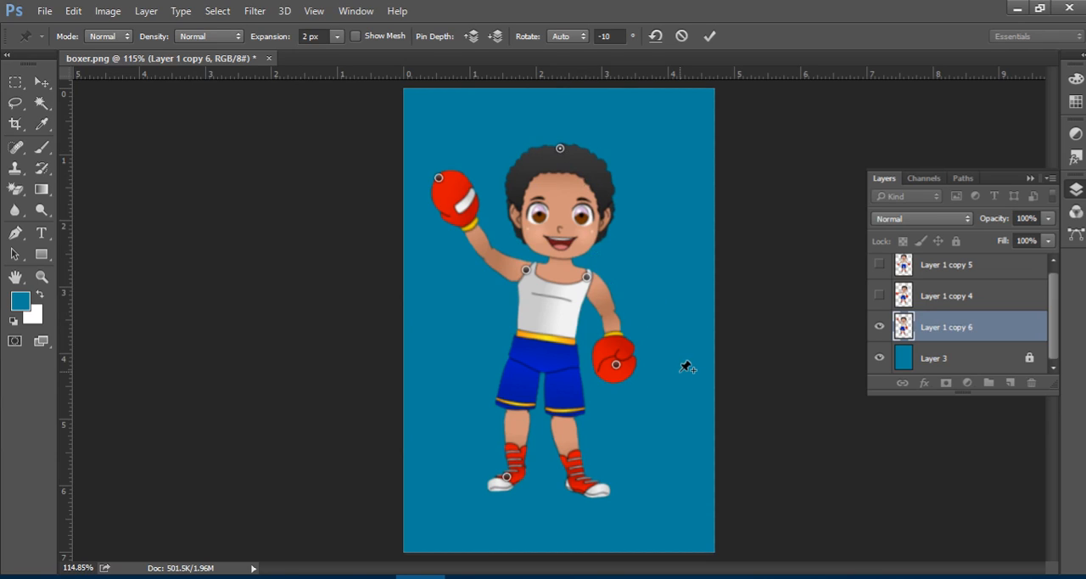
{"action": "left_click", "coordinate": [589, 489]}
{"action": "left_click_drag", "start_coordinate": [589, 488], "coordinate": [579, 487]}
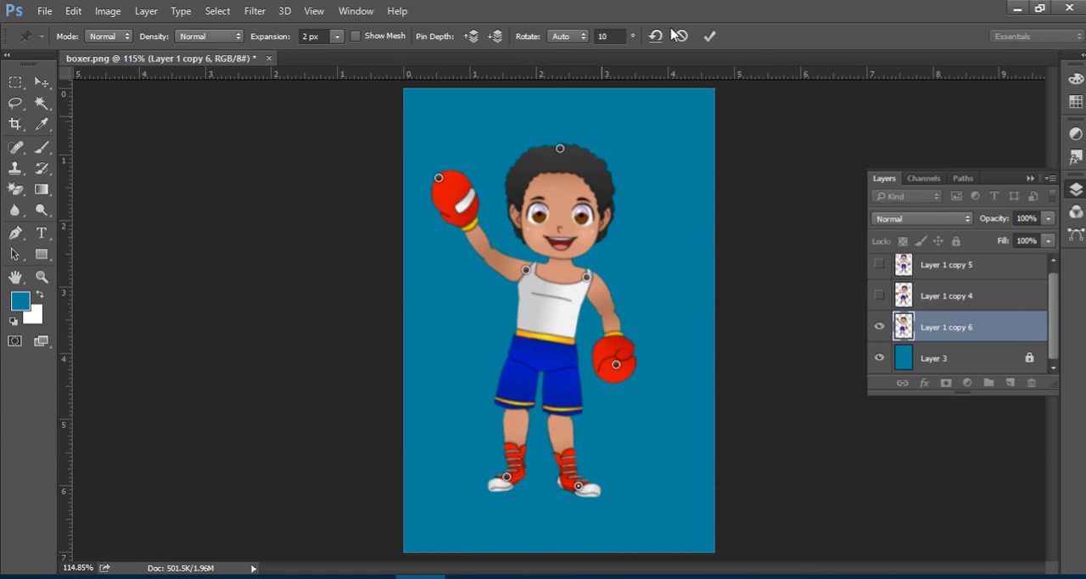
{"action": "left_click", "coordinate": [709, 36]}
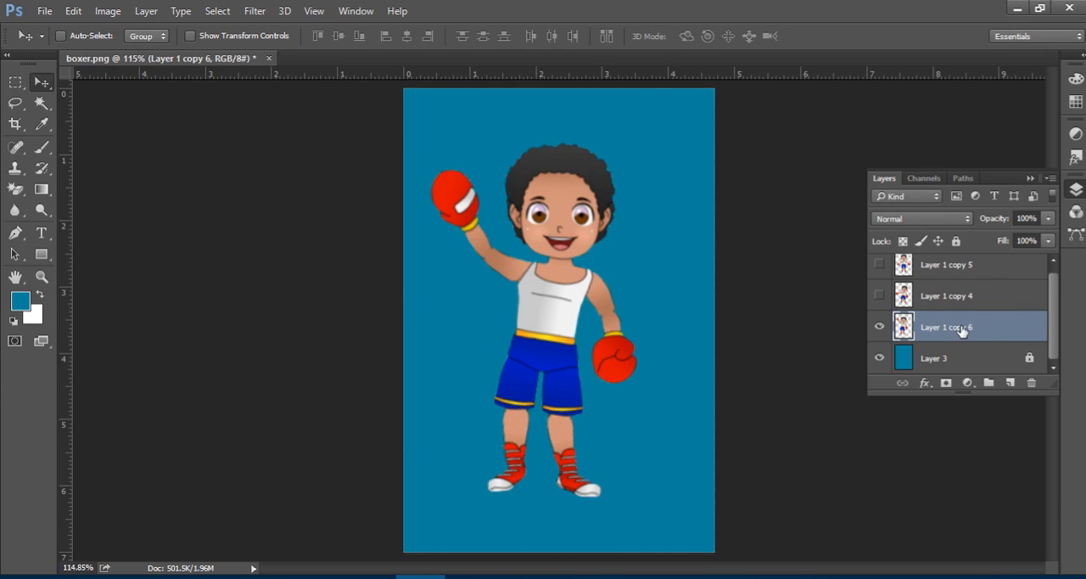
Duplicate Layer 1 copy 6, place the duplicate beneath it, and hide Layer 1 copy 6.
{"action": "key", "text": "ctrl+j"}
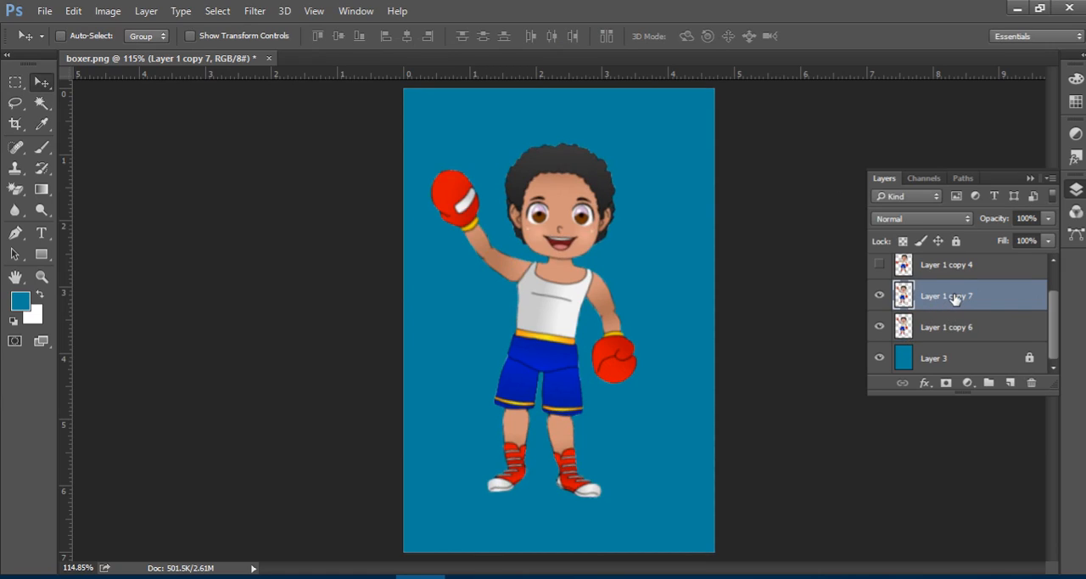
{"action": "left_click_drag", "start_coordinate": [953, 296], "coordinate": [958, 341]}
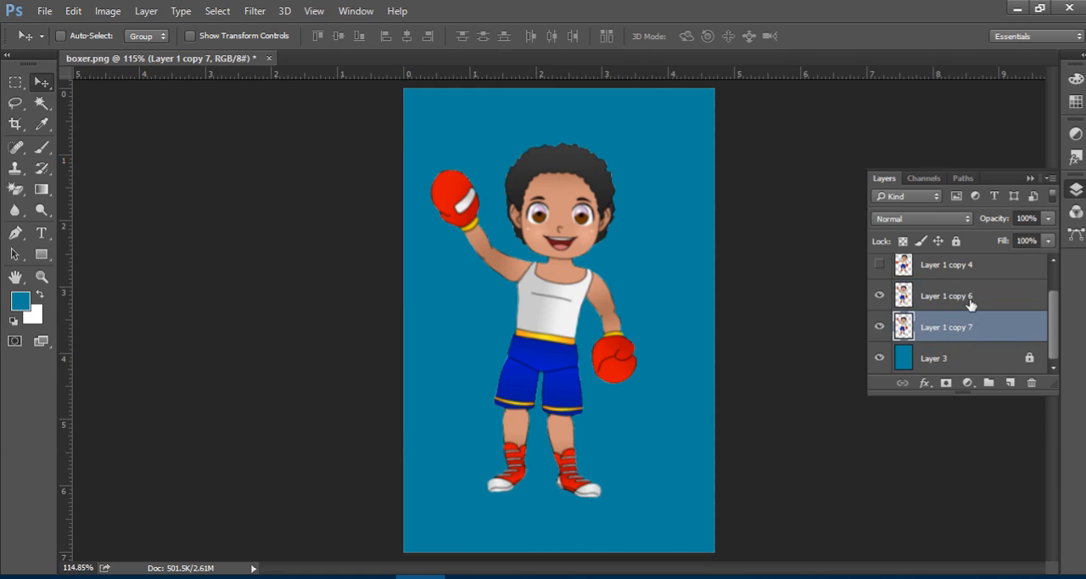
{"action": "left_click", "coordinate": [974, 304]}
{"action": "left_click", "coordinate": [878, 295]}
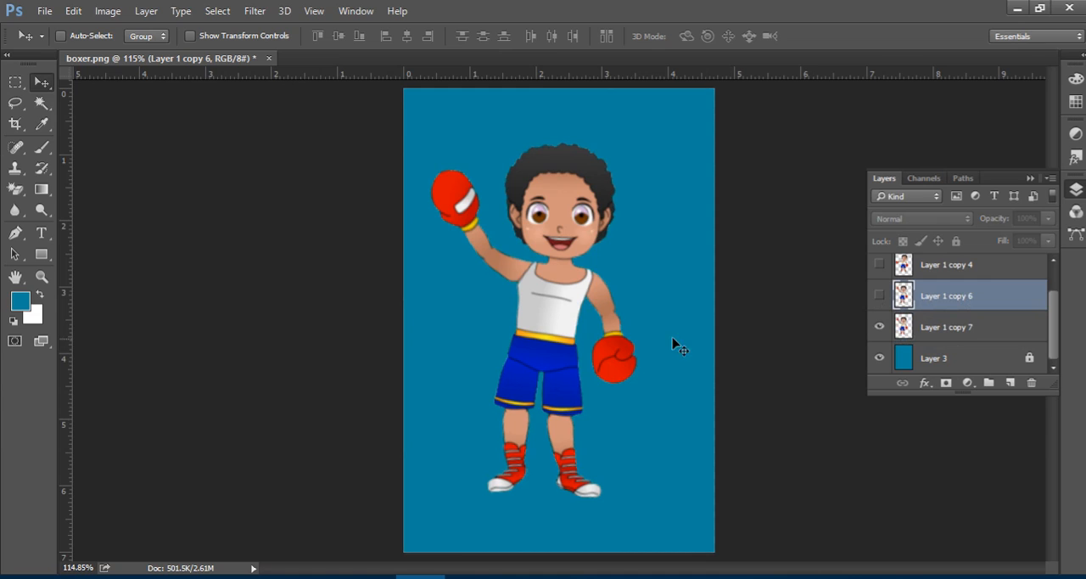
Start Puppet Warp on Layer 1 copy 7 and set the mesh density to More Points, leaving the mesh hidden.
{"action": "left_click", "coordinate": [74, 11]}
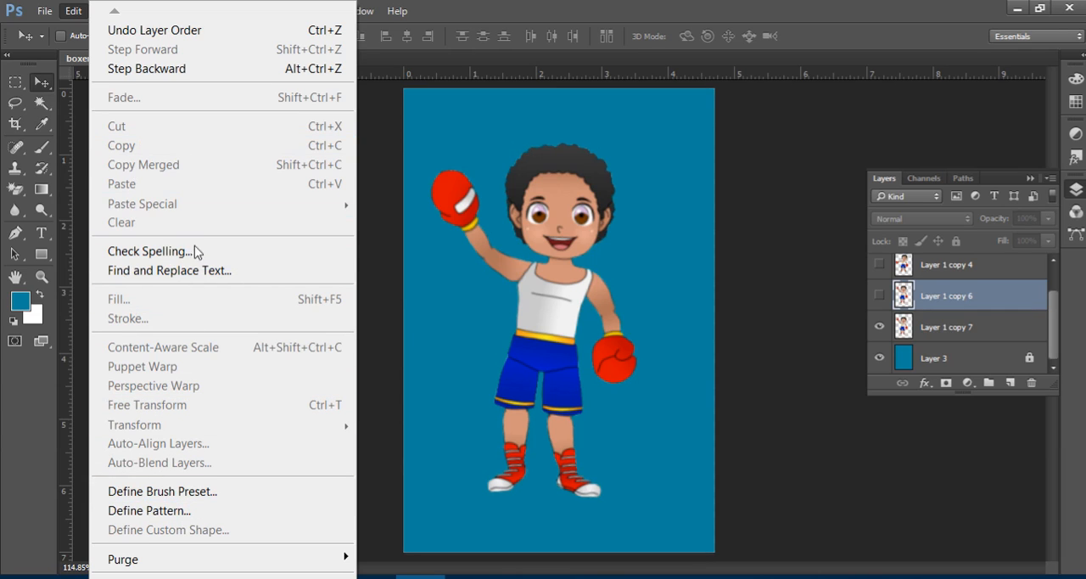
{"action": "left_click", "coordinate": [570, 7]}
{"action": "left_click", "coordinate": [941, 325]}
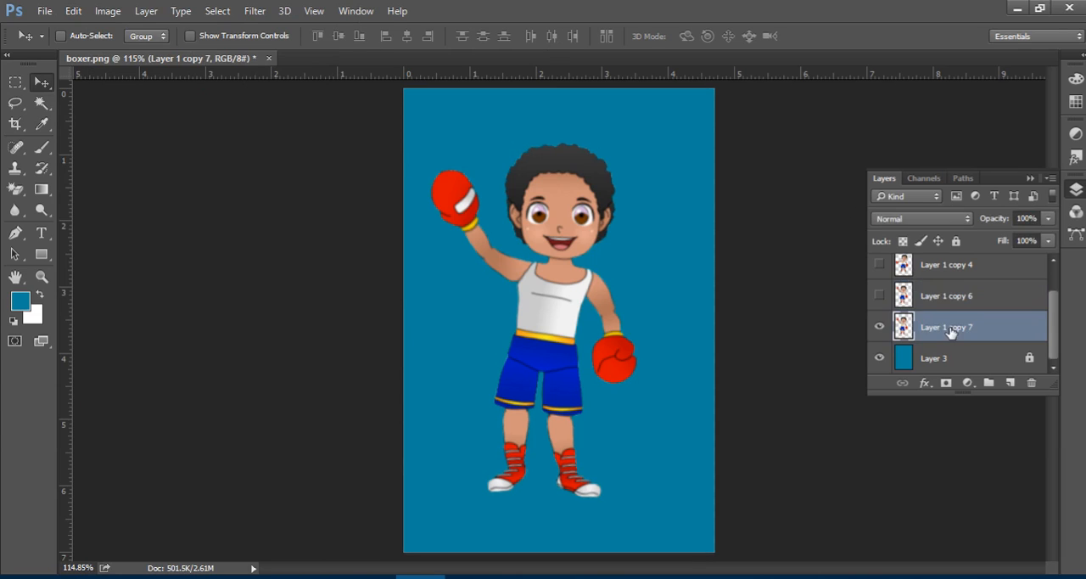
{"action": "left_click", "coordinate": [66, 12]}
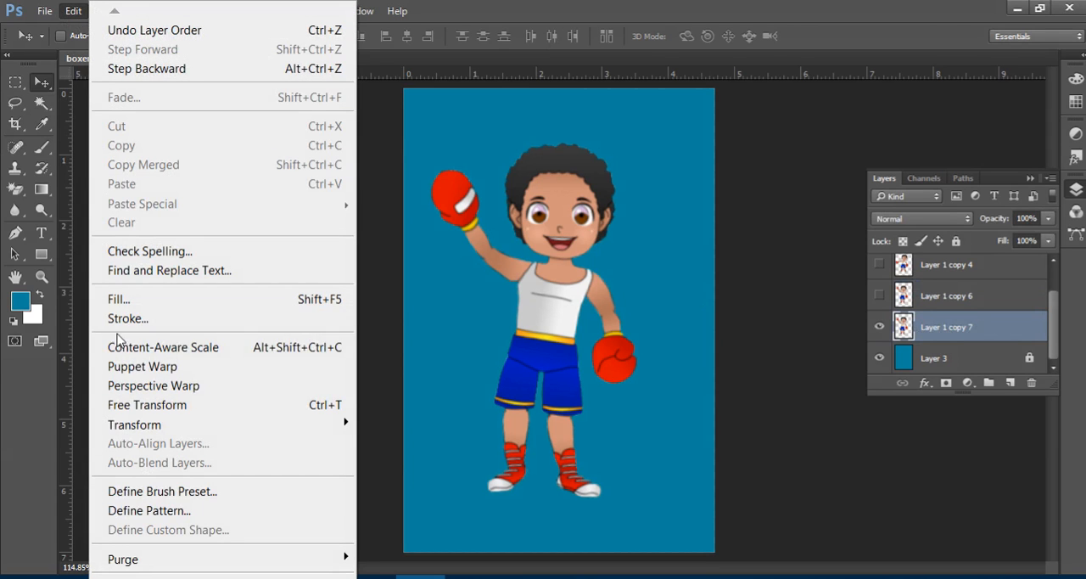
{"action": "left_click", "coordinate": [183, 366]}
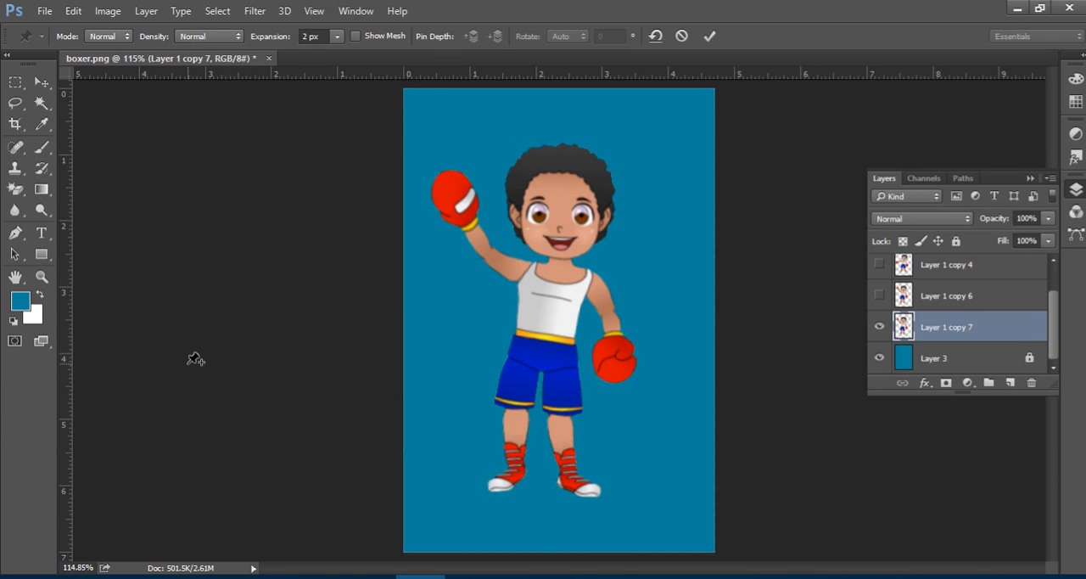
{"action": "left_click", "coordinate": [356, 37]}
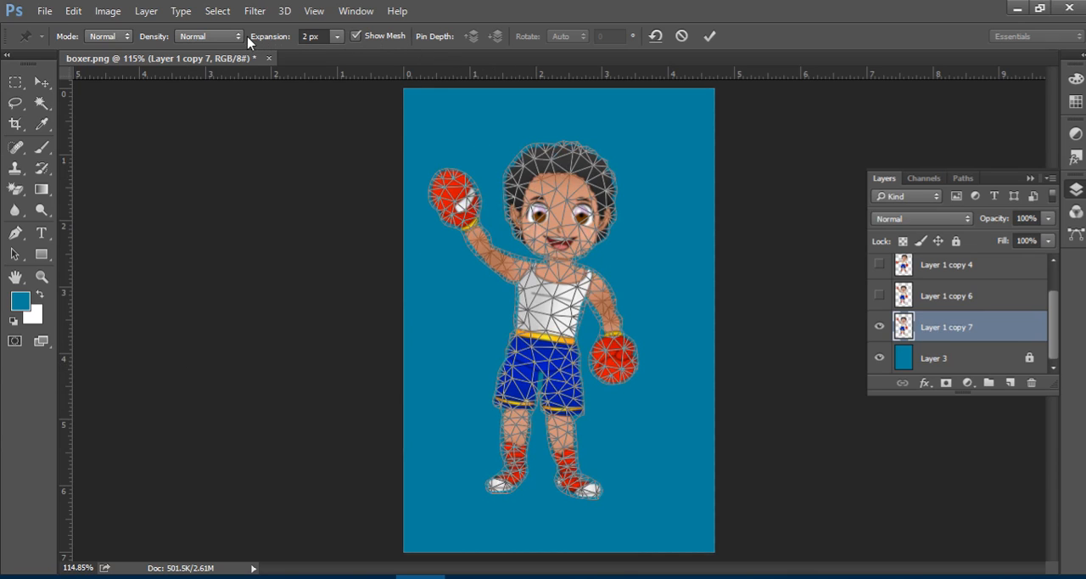
{"action": "left_click", "coordinate": [235, 36]}
{"action": "left_click", "coordinate": [212, 72]}
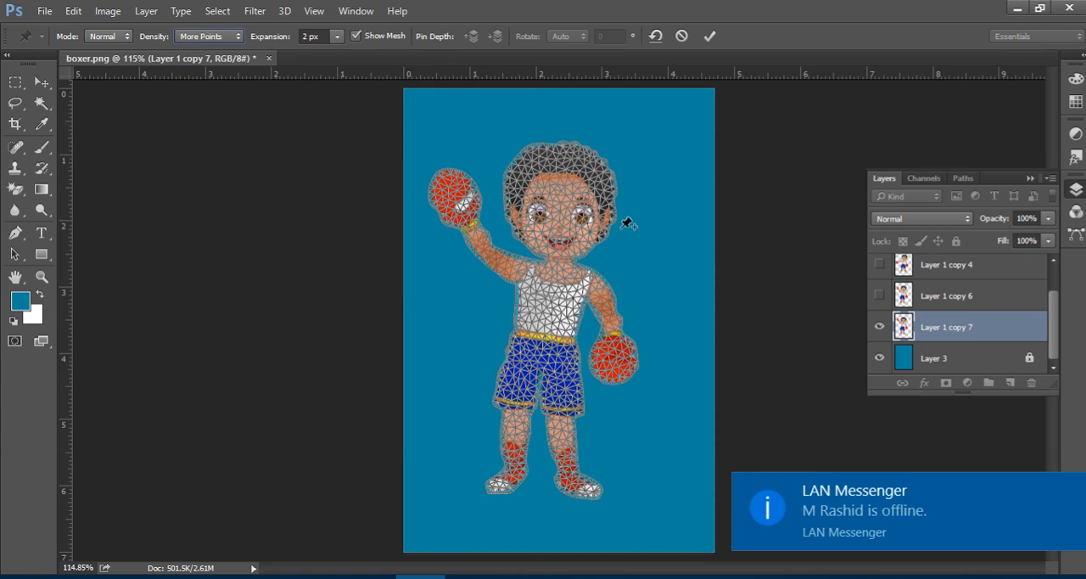
{"action": "left_click", "coordinate": [357, 36]}
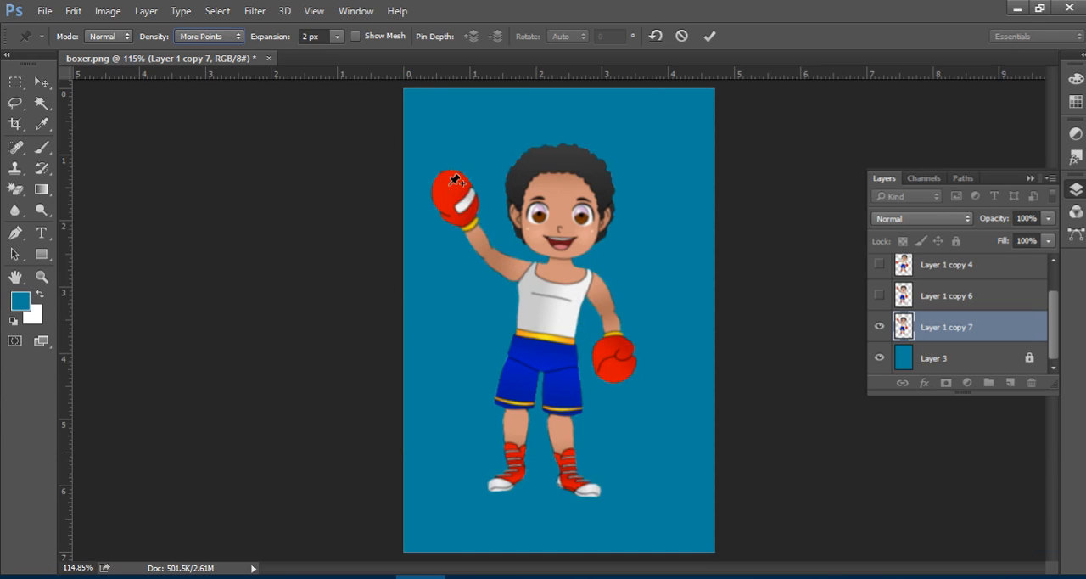
Pin the raised glove, its shoulder and the shoe on that side, lift the glove above the head, and bring the shoe back under the body.
{"action": "left_click", "coordinate": [458, 178]}
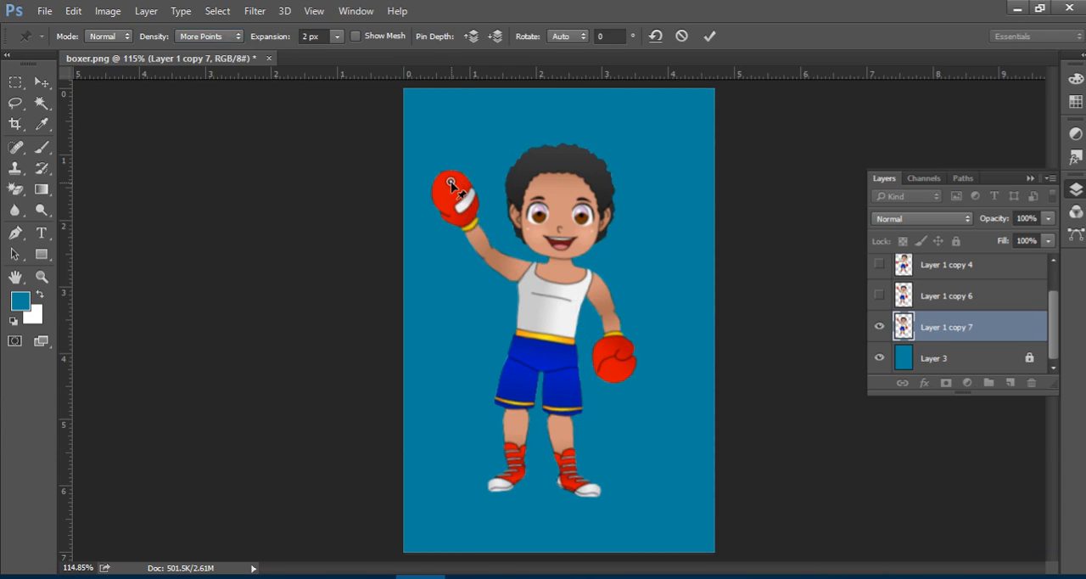
{"action": "mouse_move", "coordinate": [452, 183]}
{"action": "left_mouse_down"}
{"action": "mouse_move", "coordinate": [449, 155]}
{"action": "mouse_move", "coordinate": [448, 177]}
{"action": "left_mouse_up"}
{"action": "left_click", "coordinate": [520, 267]}
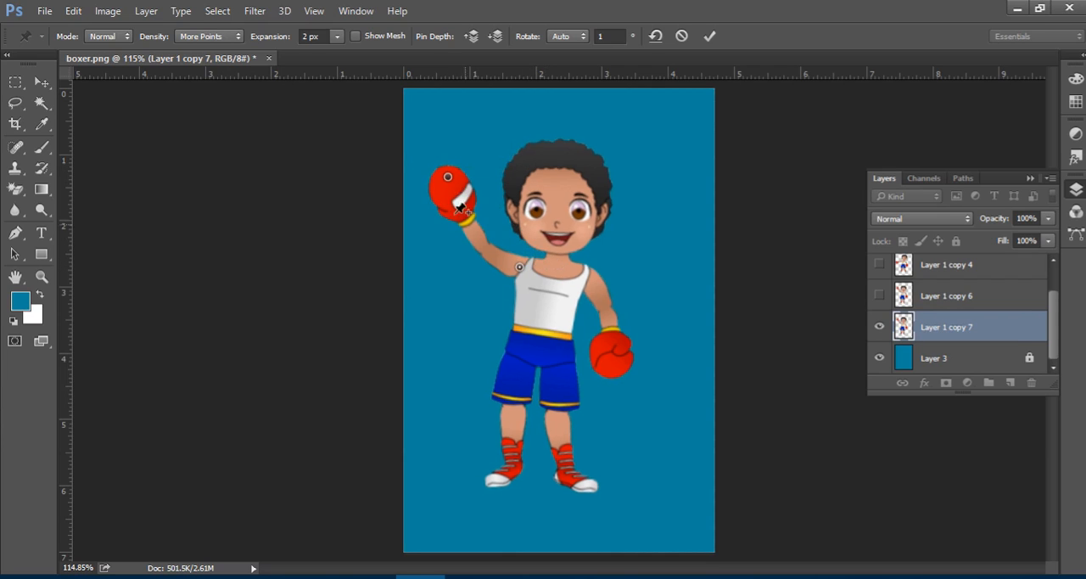
{"action": "left_click_drag", "start_coordinate": [449, 178], "coordinate": [446, 149]}
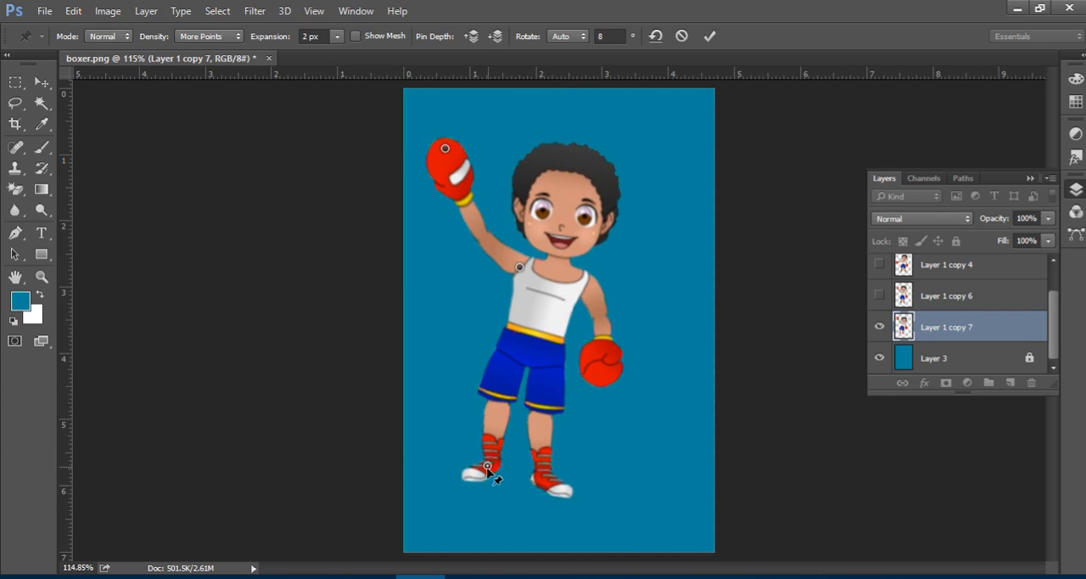
{"action": "left_click_drag", "start_coordinate": [491, 467], "coordinate": [520, 466]}
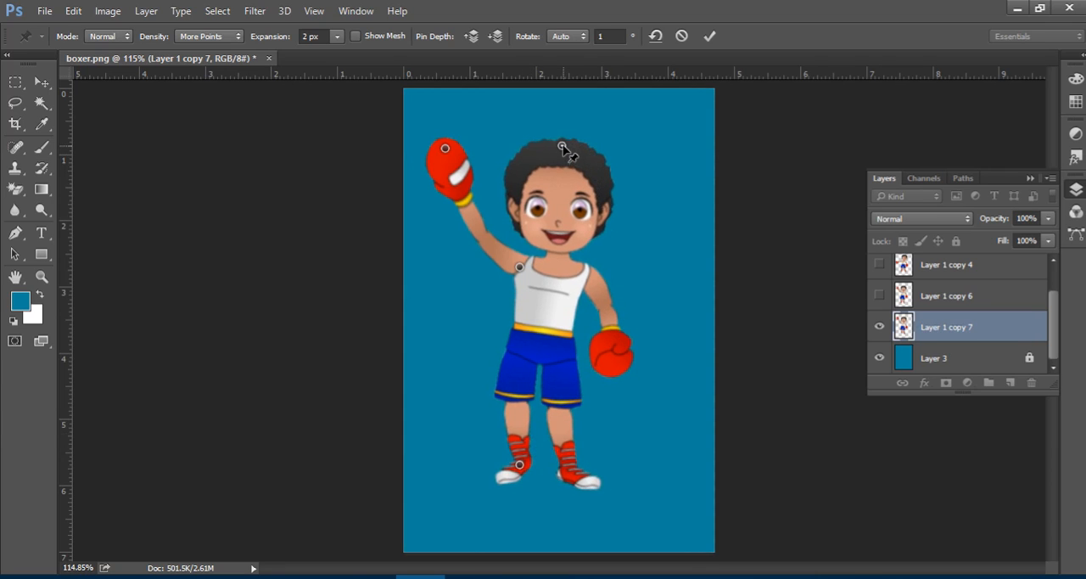
Pin the top of the hair and the lowered glove, shifting the head towards the raised glove and the lowered glove in towards the hip.
{"action": "left_click_drag", "start_coordinate": [562, 146], "coordinate": [552, 143]}
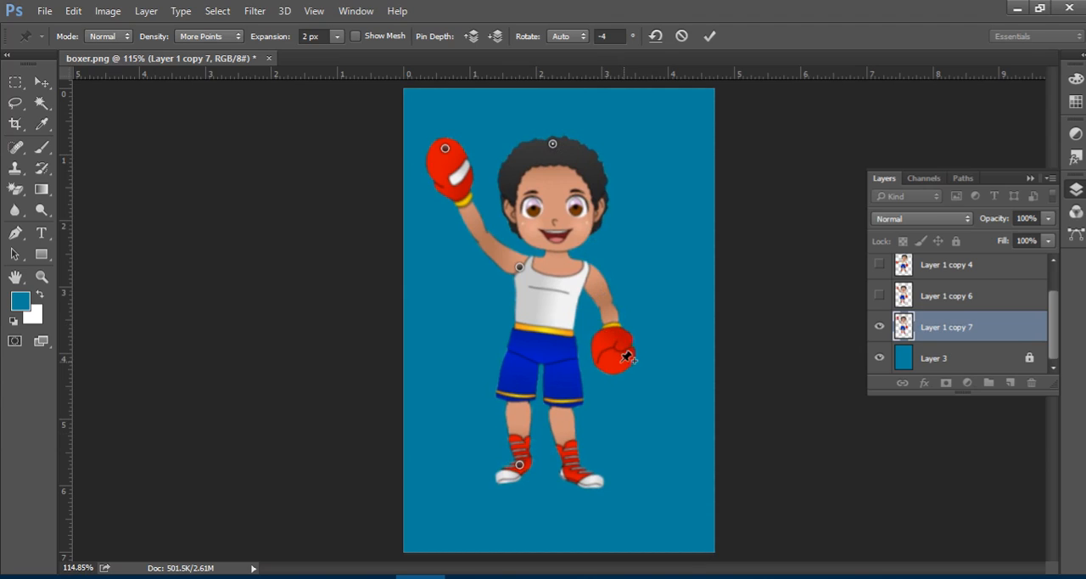
{"action": "mouse_move", "coordinate": [618, 359]}
{"action": "left_mouse_down"}
{"action": "mouse_move", "coordinate": [592, 355]}
{"action": "mouse_move", "coordinate": [601, 352]}
{"action": "left_mouse_up"}
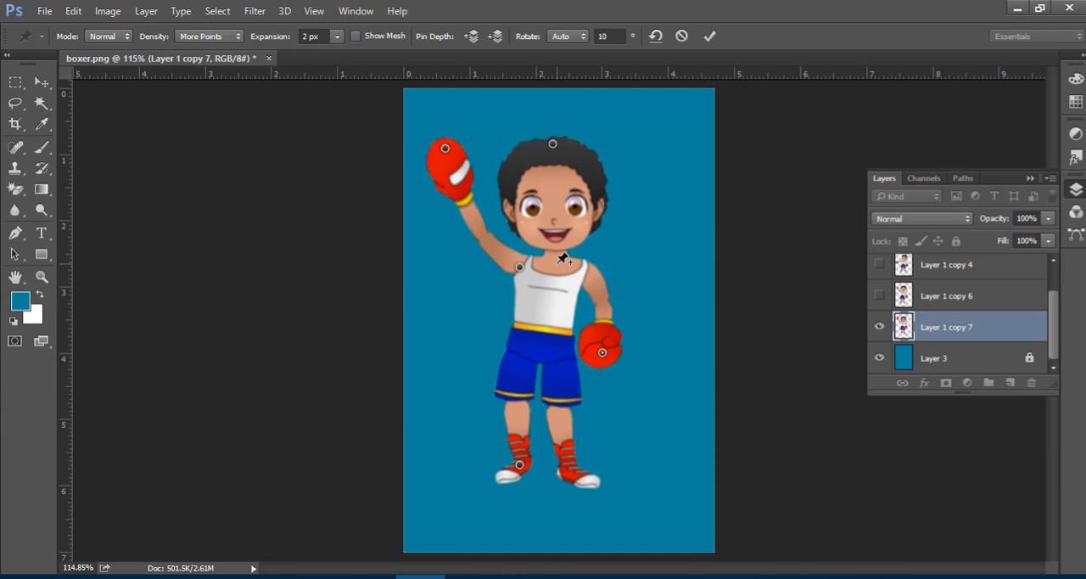
Pin the waistband and the remaining shoe, and push the waist out towards the raised-glove side to bend the body.
{"action": "left_click", "coordinate": [544, 330]}
{"action": "left_click_drag", "start_coordinate": [544, 330], "coordinate": [545, 331]}
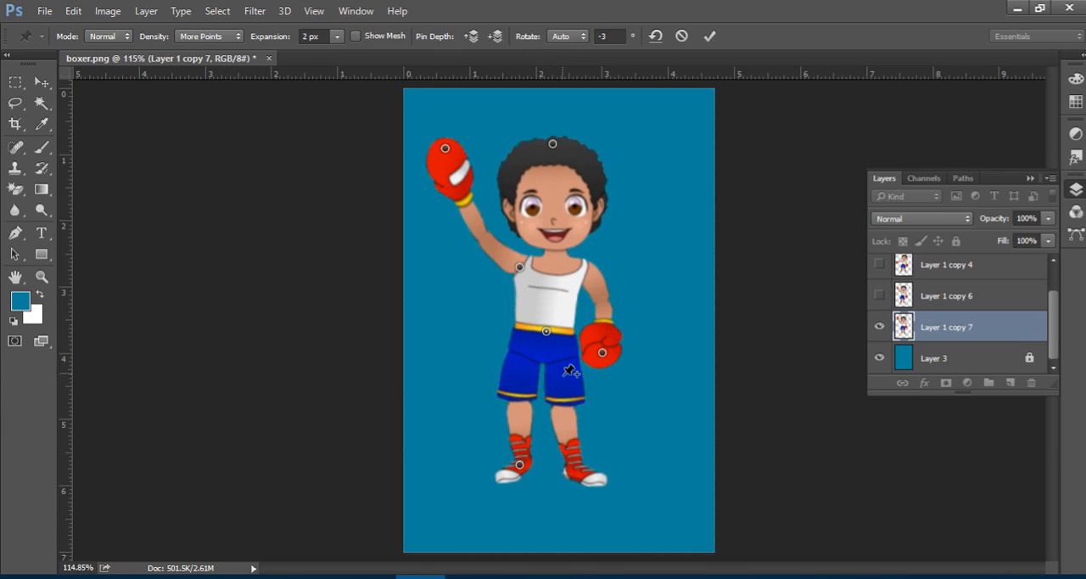
{"action": "left_click", "coordinate": [579, 470]}
{"action": "left_click_drag", "start_coordinate": [545, 333], "coordinate": [518, 331]}
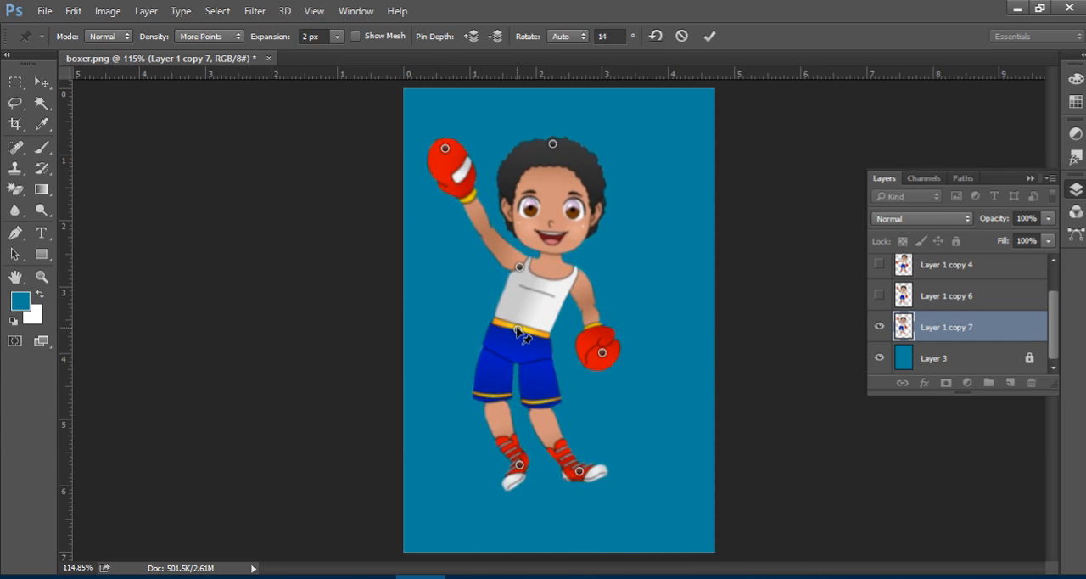
Rotate the waistband pin to a fixed 84° and apply the Puppet Warp.
{"action": "key", "text": "alt"}
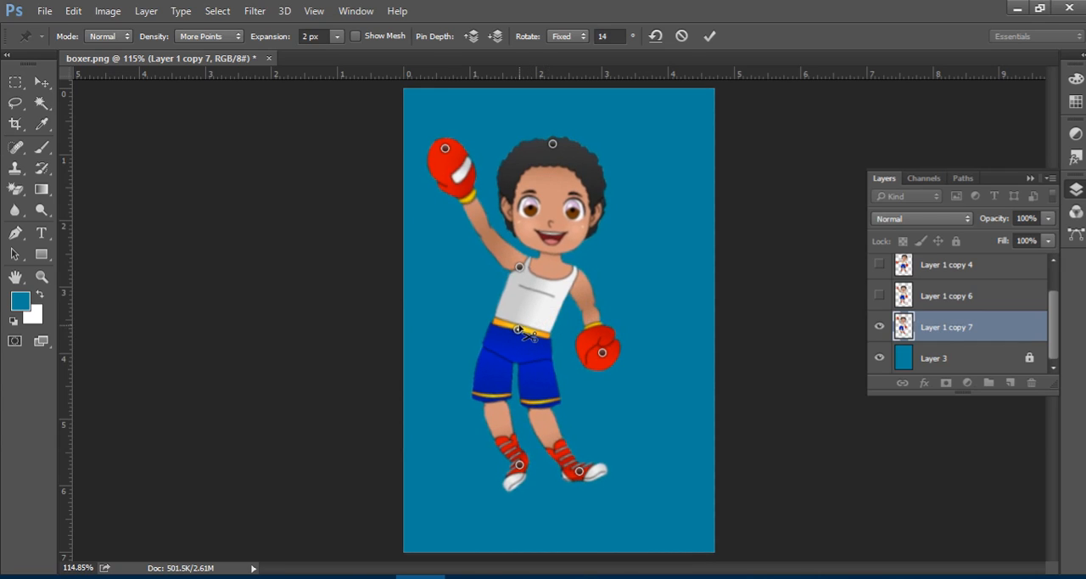
{"action": "left_click_drag", "start_coordinate": [530, 362], "coordinate": [481, 363]}
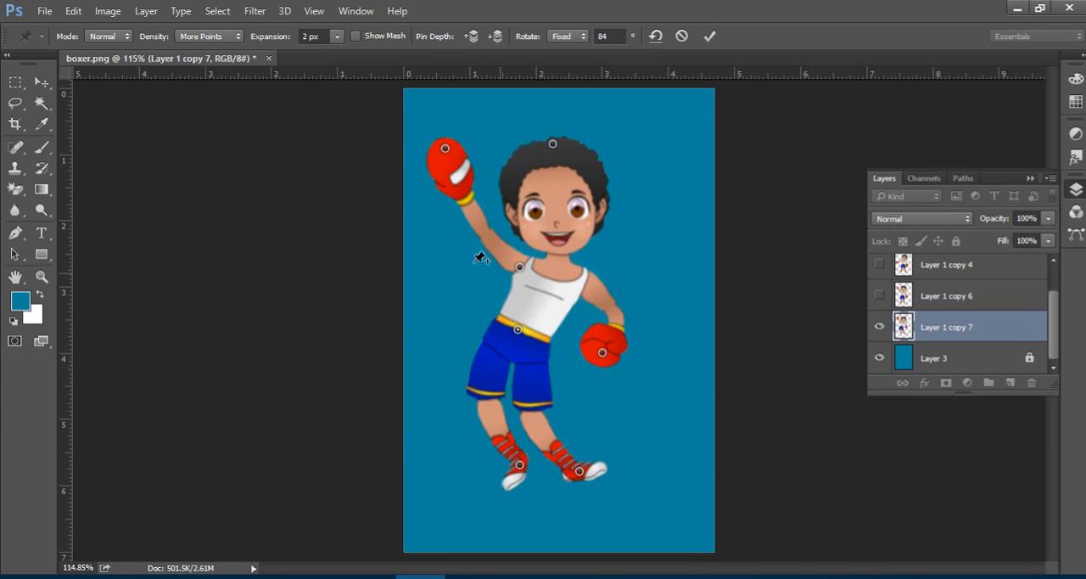
{"action": "left_click", "coordinate": [42, 82]}
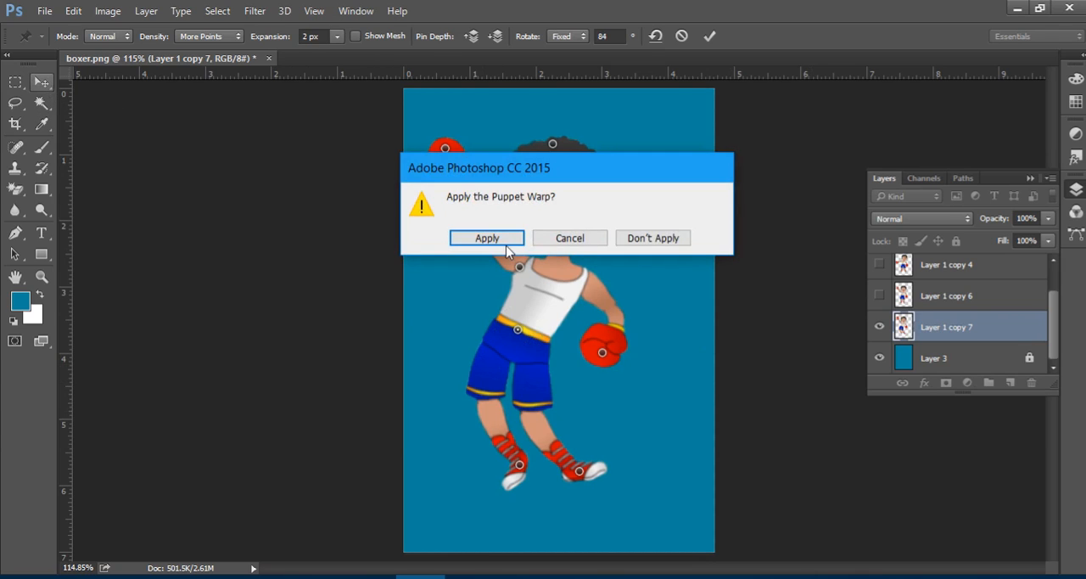
{"action": "left_click", "coordinate": [506, 242]}
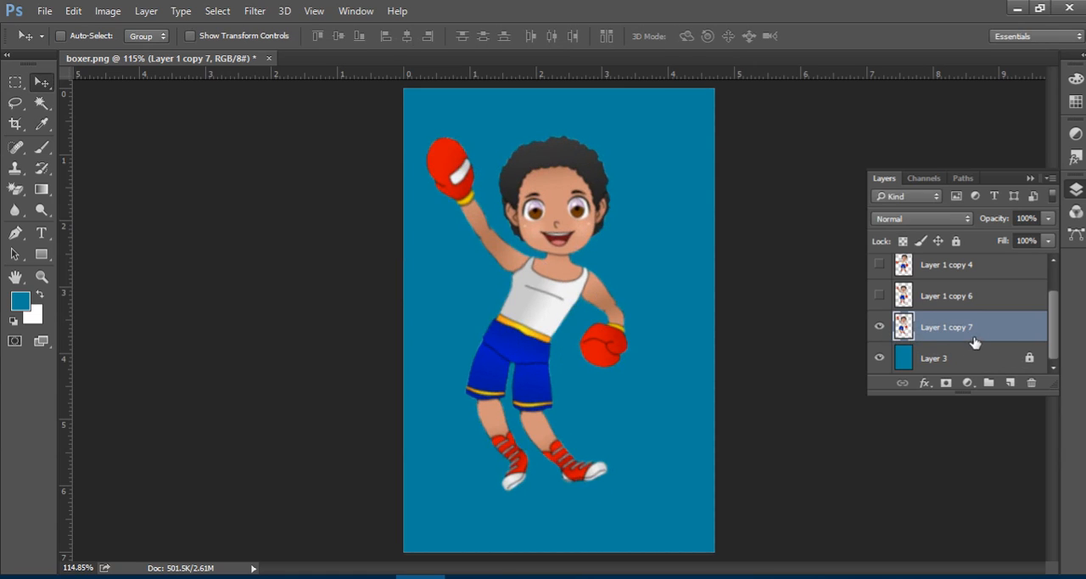
Show Layer 1 copy 6 and Layer 1 copy 4, and select the blue background Layer 3.
{"action": "left_click", "coordinate": [880, 295]}
{"action": "left_click", "coordinate": [879, 264]}
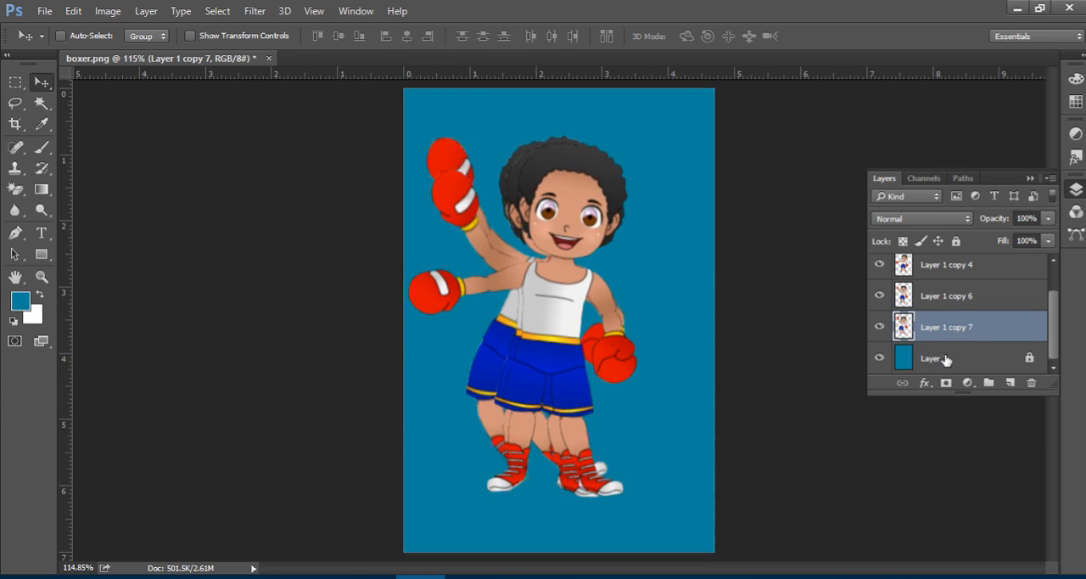
{"action": "left_click", "coordinate": [945, 359]}
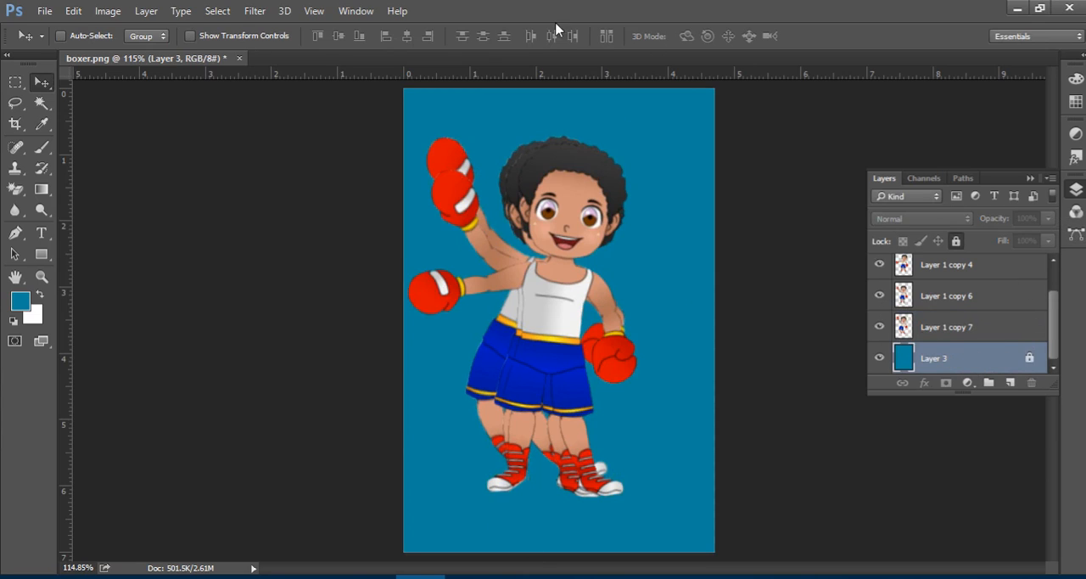
Open the Timeline for animating the boxer's pose layers.
{"action": "left_click", "coordinate": [352, 11]}
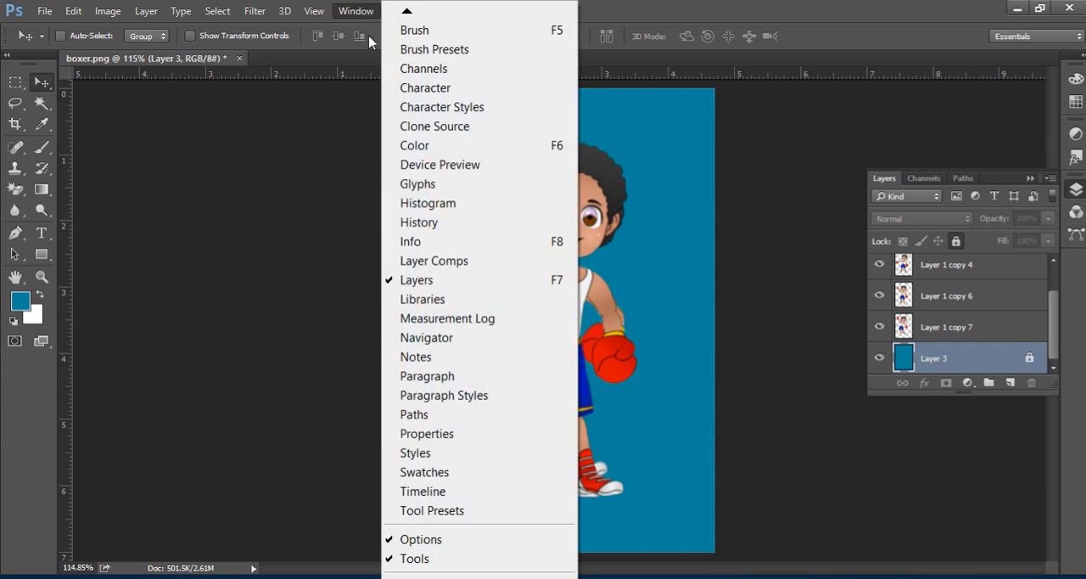
{"action": "left_click", "coordinate": [472, 497]}
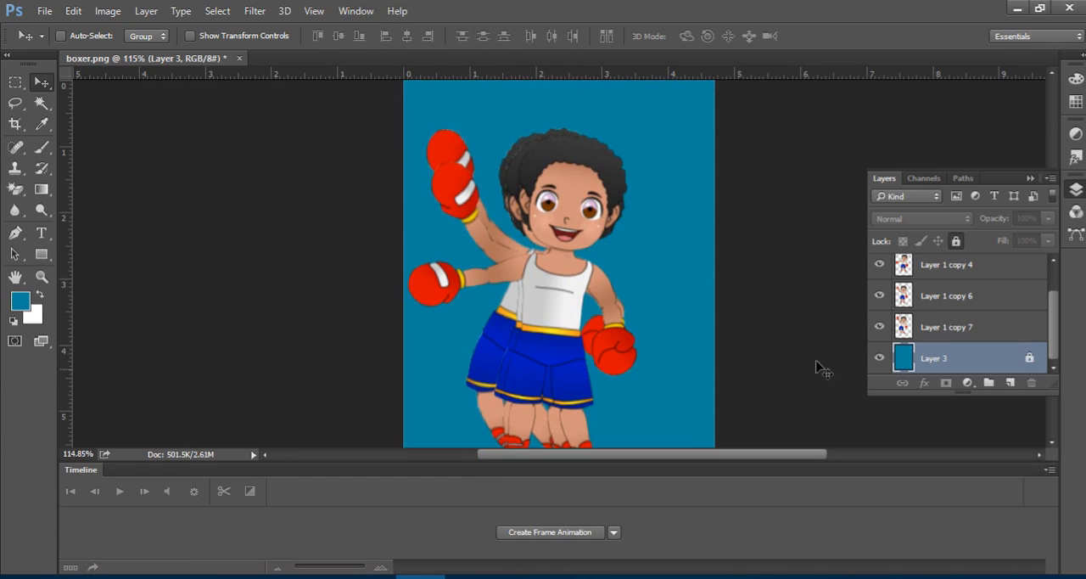
{"action": "scroll", "coordinate": [984, 335], "scroll_direction": "up", "scroll_amount": 1}
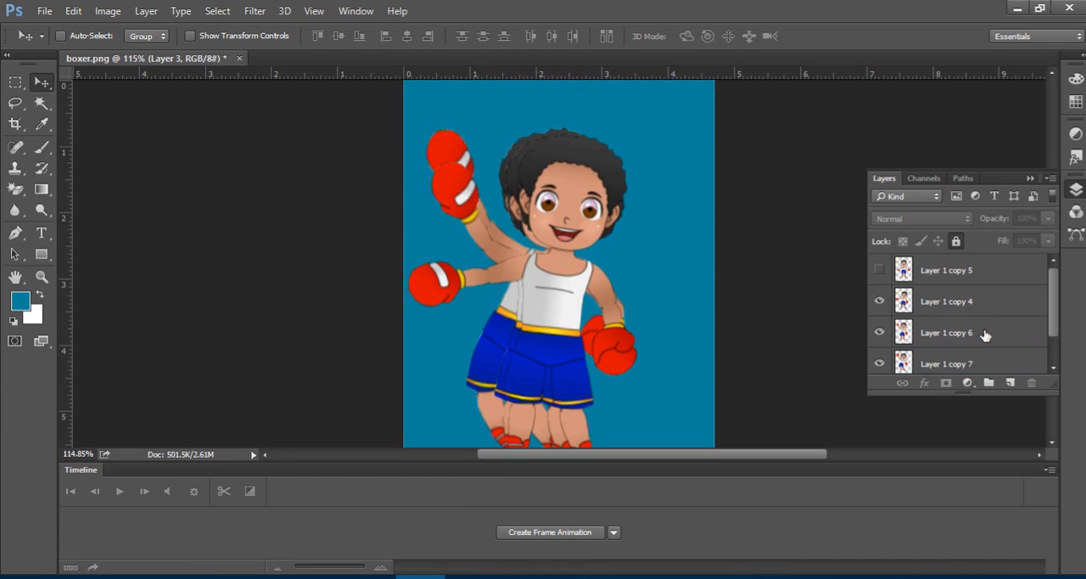
Show Layer 1 copy 5 together with the other boxer pose layers.
{"action": "left_click", "coordinate": [880, 270]}
{"action": "scroll", "coordinate": [982, 308], "scroll_direction": "down", "scroll_amount": 1}
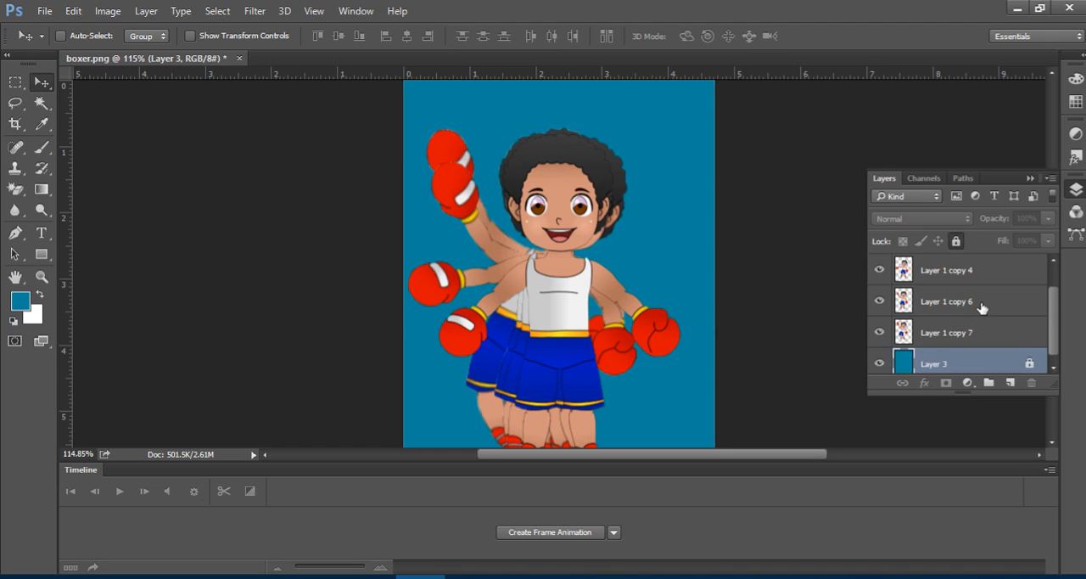
{"action": "scroll", "coordinate": [984, 303], "scroll_direction": "up", "scroll_amount": 1}
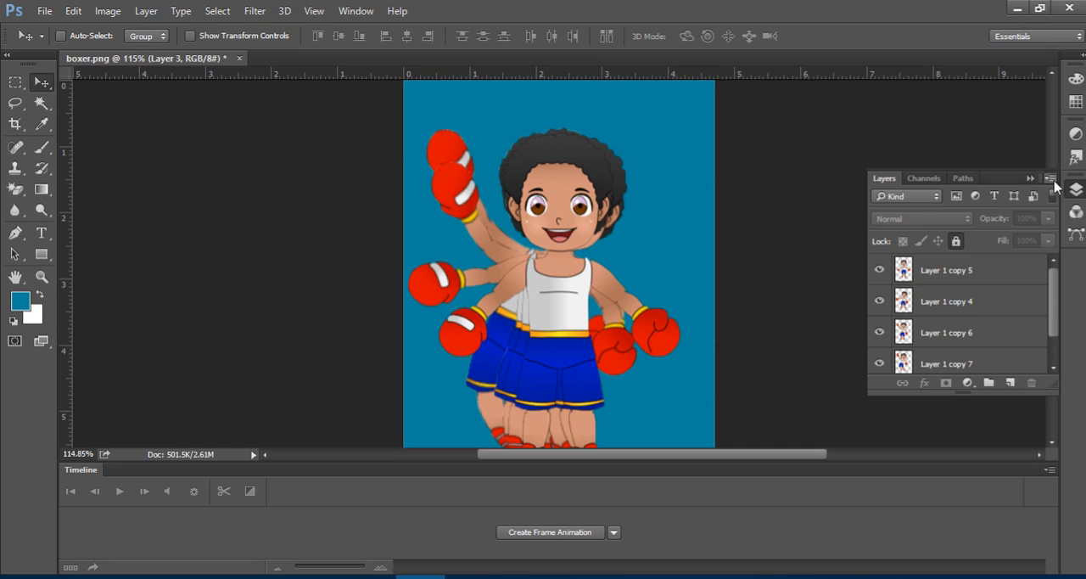
Create a frame animation and make its frames from the layers.
{"action": "left_click", "coordinate": [1049, 470]}
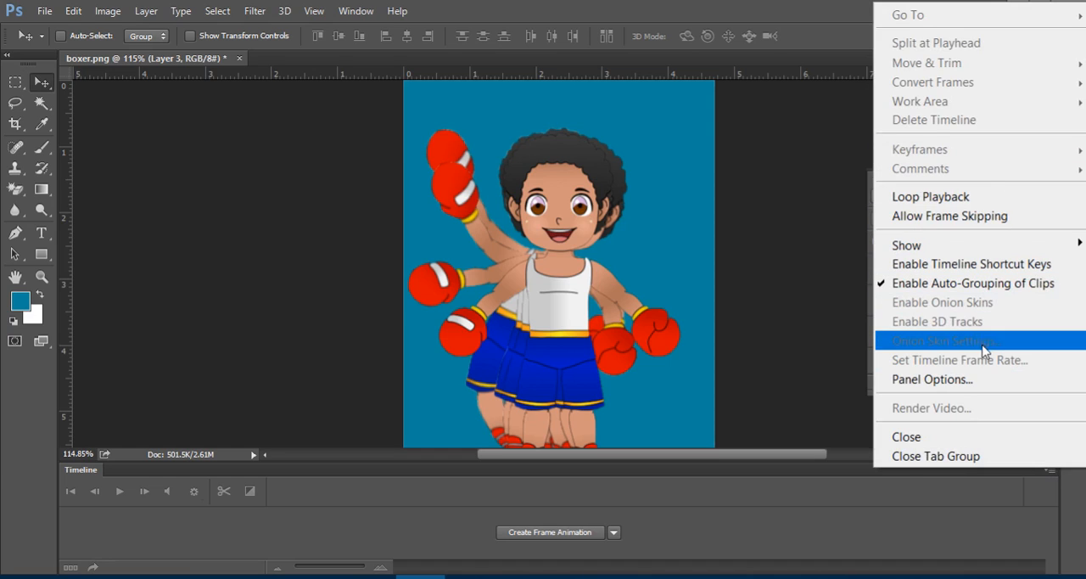
{"action": "left_click", "coordinate": [904, 488]}
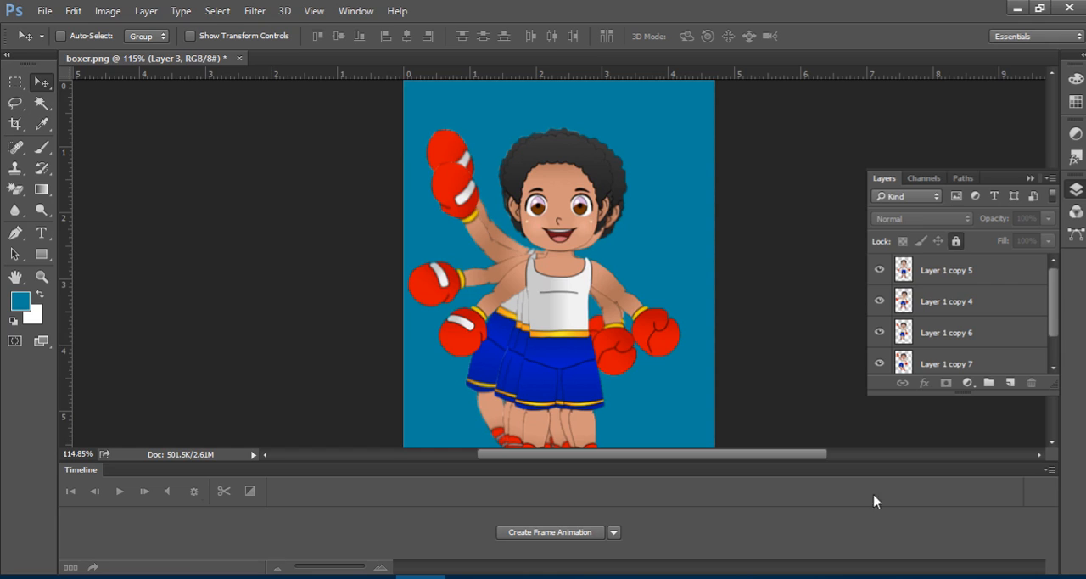
{"action": "left_click", "coordinate": [552, 534]}
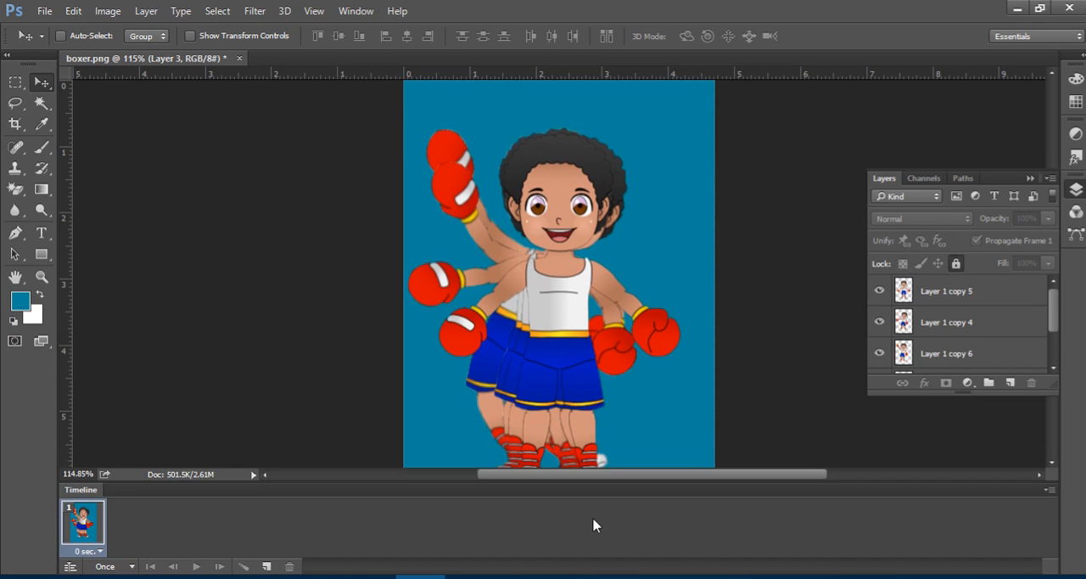
{"action": "left_click", "coordinate": [1049, 490]}
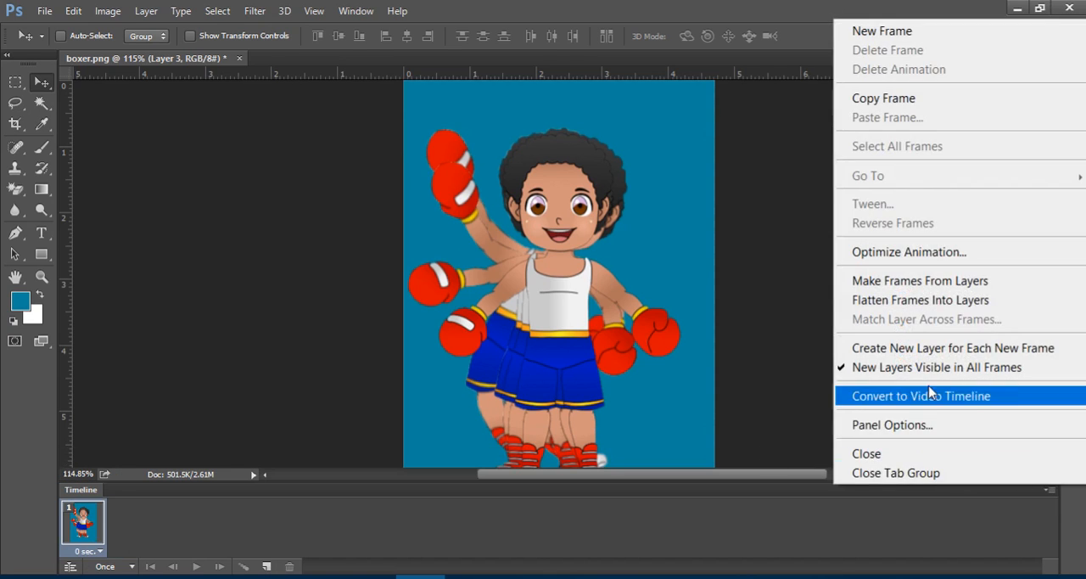
{"action": "left_click", "coordinate": [945, 288]}
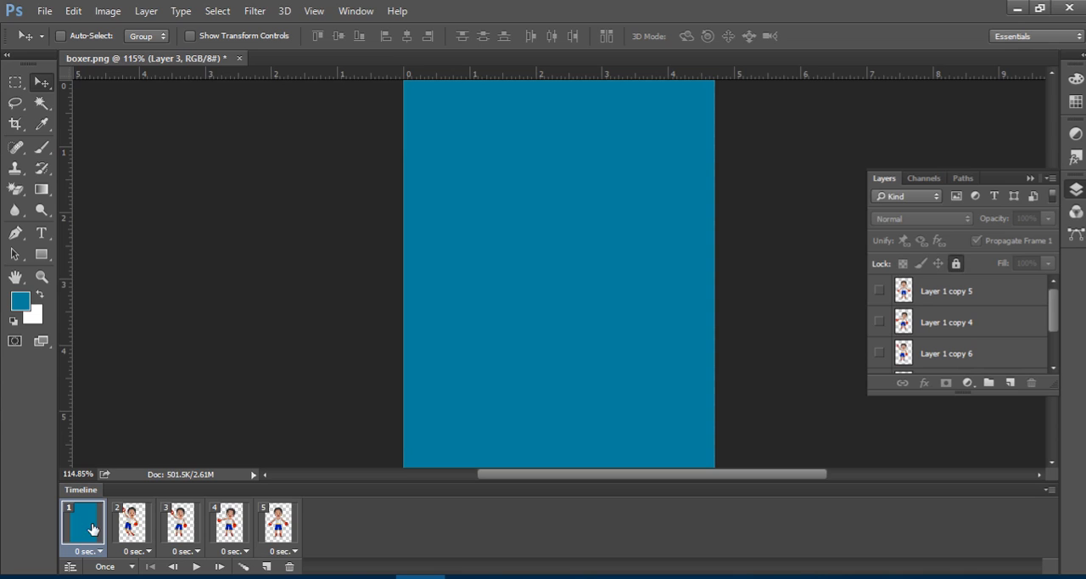
Select all five frames and make the blue background Layer 3 visible in every one of them.
{"action": "left_click", "coordinate": [287, 531], "text": "shift"}
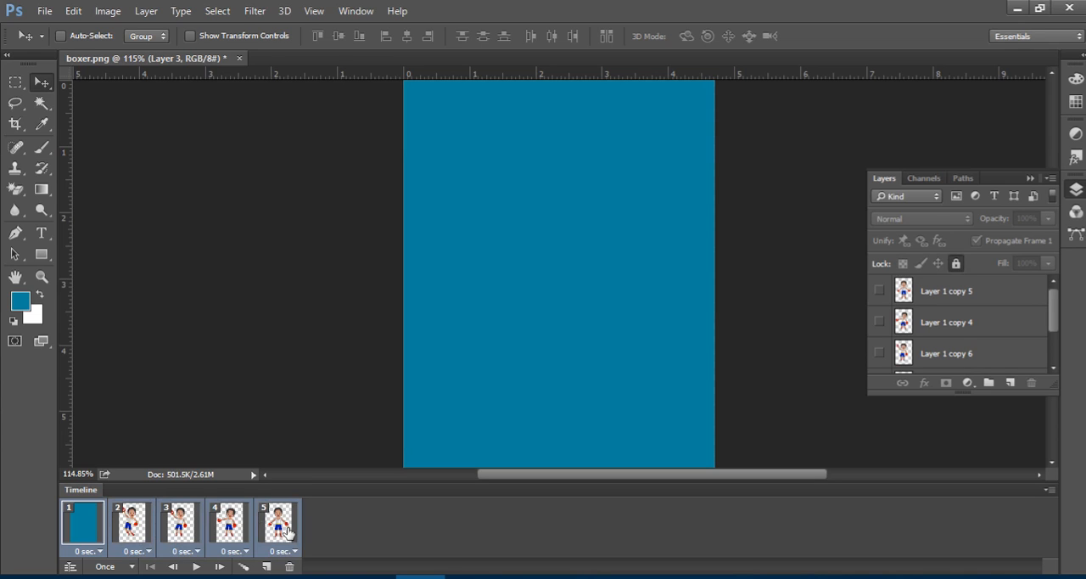
{"action": "scroll", "coordinate": [962, 284], "scroll_direction": "down", "scroll_amount": 2}
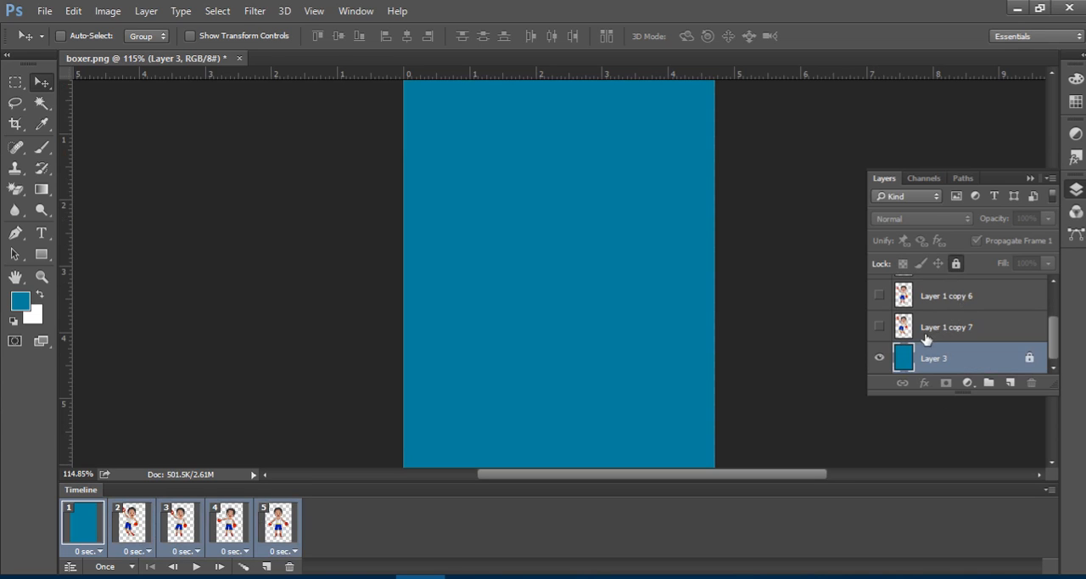
{"action": "left_click", "coordinate": [878, 358]}
{"action": "left_click", "coordinate": [879, 358]}
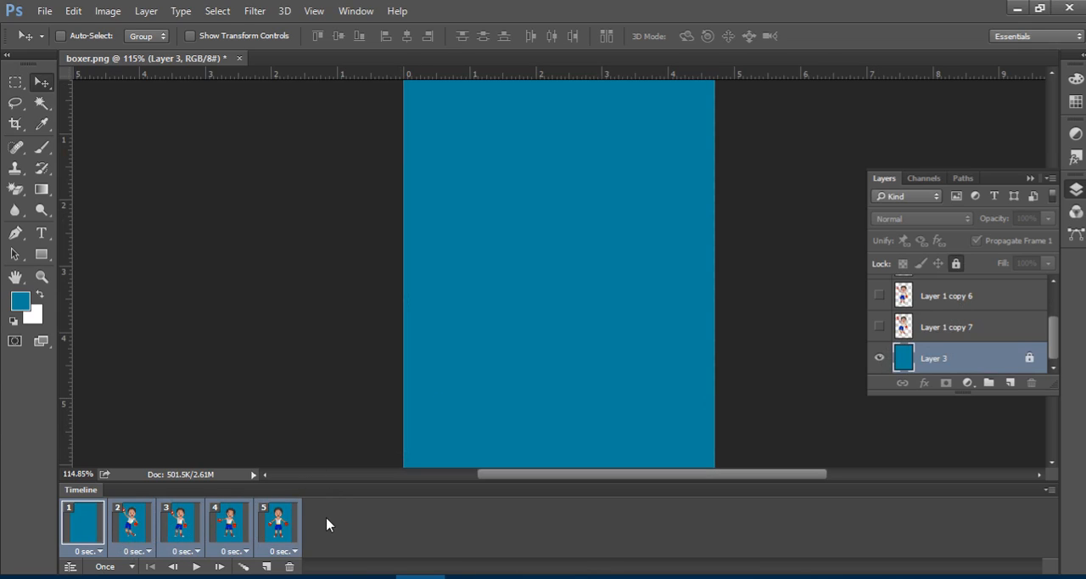
In frame 2, hide Layer 1 copy 7 and show Layer 1 copy 5 instead.
{"action": "left_click", "coordinate": [129, 529]}
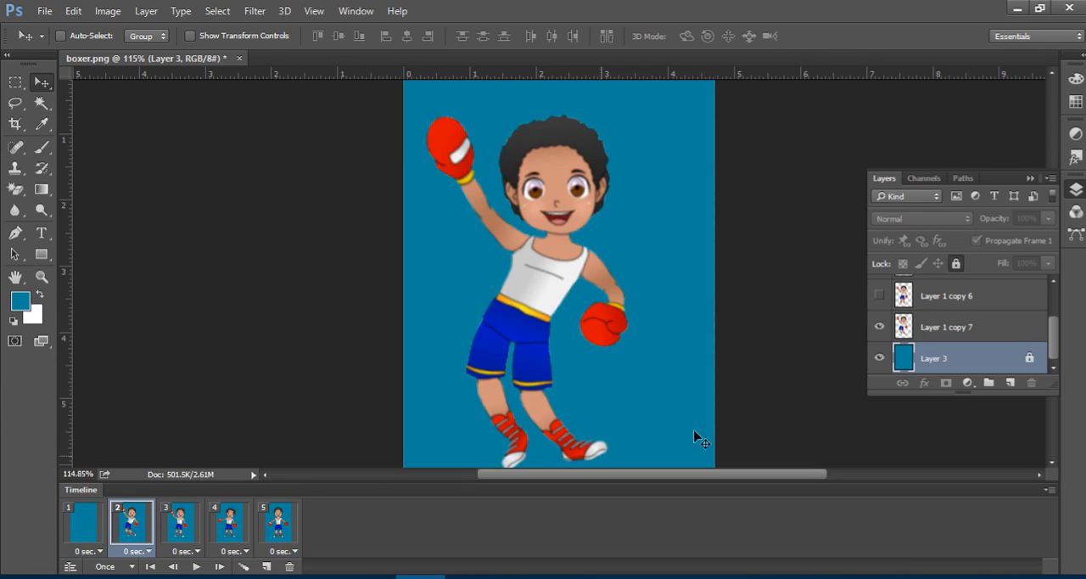
{"action": "scroll", "coordinate": [958, 312], "scroll_direction": "up", "scroll_amount": 2}
{"action": "scroll", "coordinate": [931, 329], "scroll_direction": "down", "scroll_amount": 2}
{"action": "left_click", "coordinate": [879, 329]}
{"action": "scroll", "coordinate": [954, 322], "scroll_direction": "up", "scroll_amount": 2}
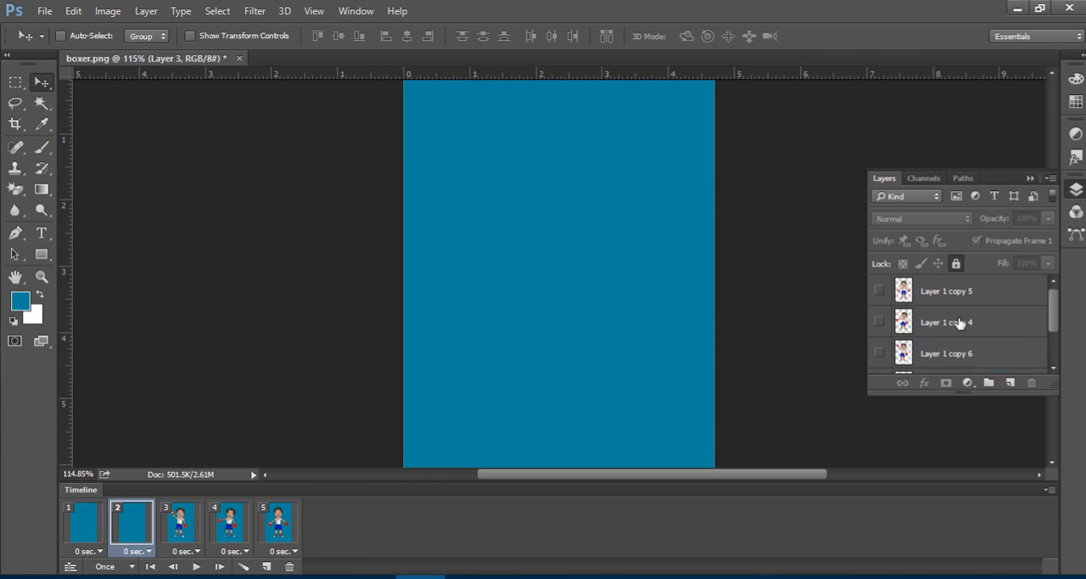
{"action": "left_click", "coordinate": [879, 291]}
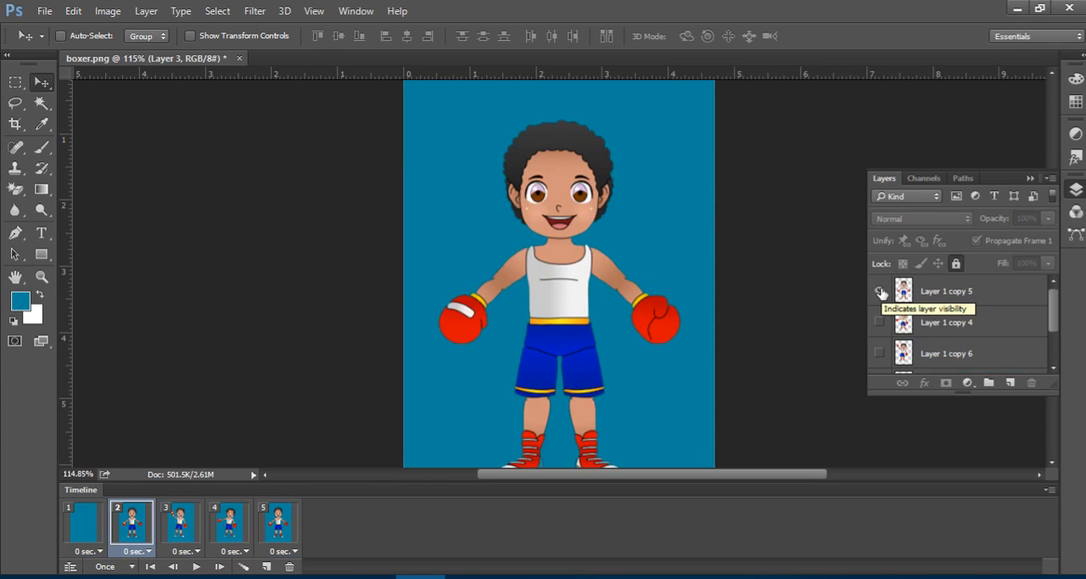
In frame 3, show Layer 1 copy 4 and hide Layer 1 copy 6.
{"action": "left_click", "coordinate": [188, 521]}
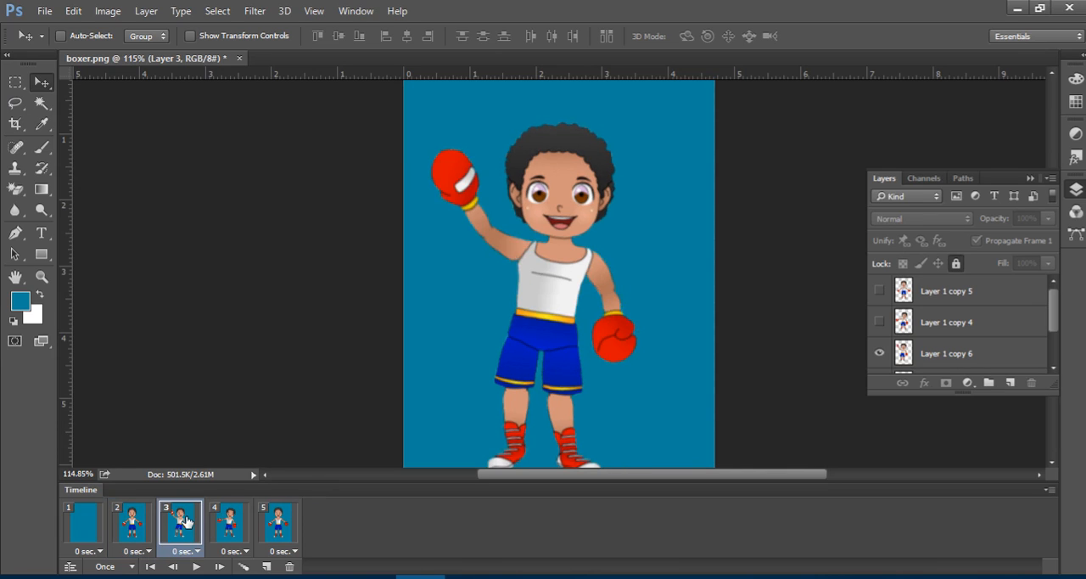
{"action": "left_click", "coordinate": [879, 322]}
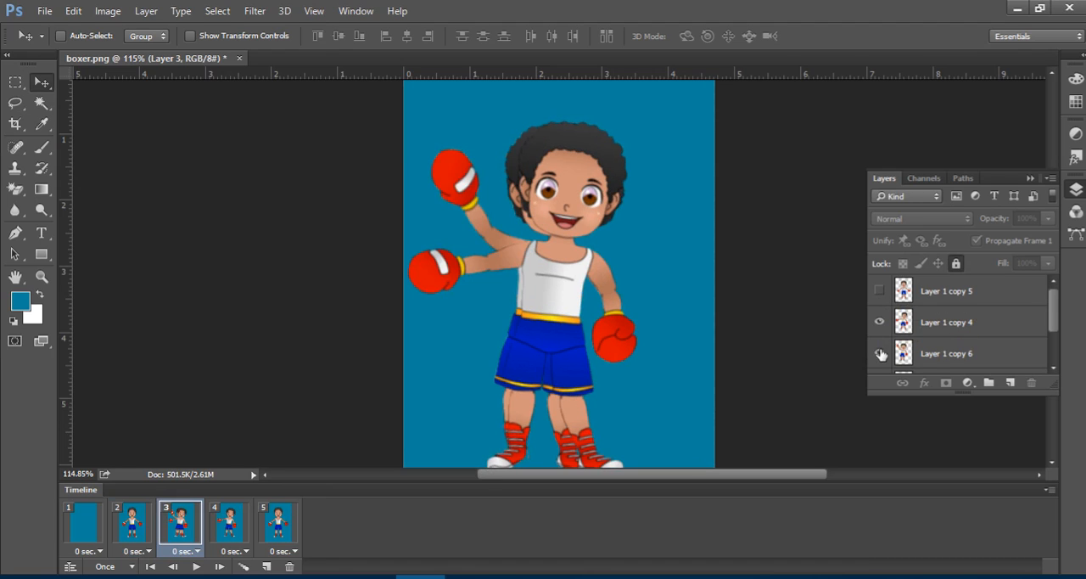
{"action": "left_click", "coordinate": [880, 354]}
{"action": "scroll", "coordinate": [927, 351], "scroll_direction": "down", "scroll_amount": 1}
{"action": "scroll", "coordinate": [883, 352], "scroll_direction": "down", "scroll_amount": 1}
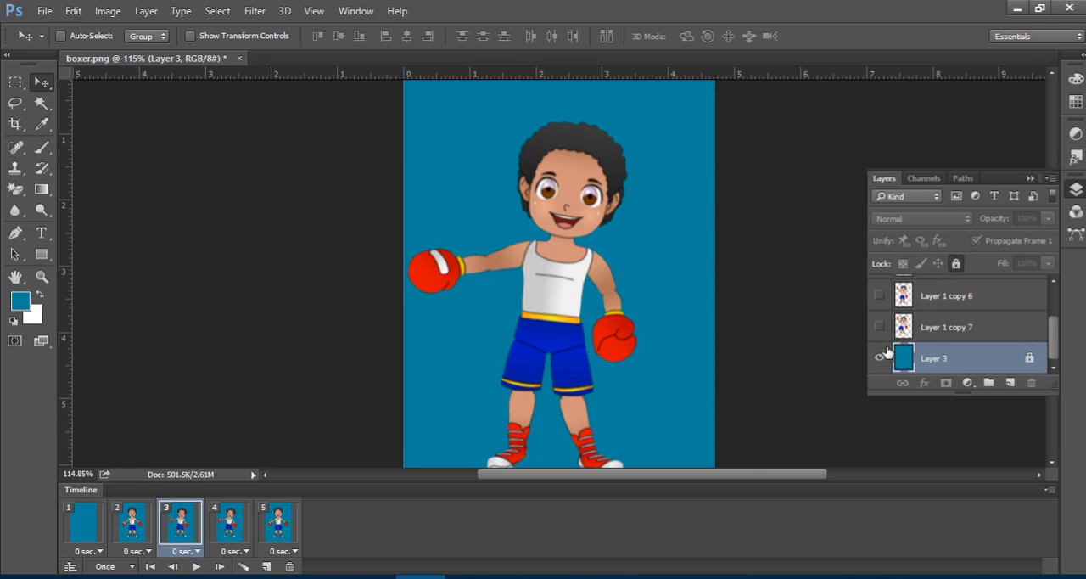
In frame 4, hide Layer 1 copy 4 and show Layer 1 copy 6.
{"action": "left_click", "coordinate": [232, 523]}
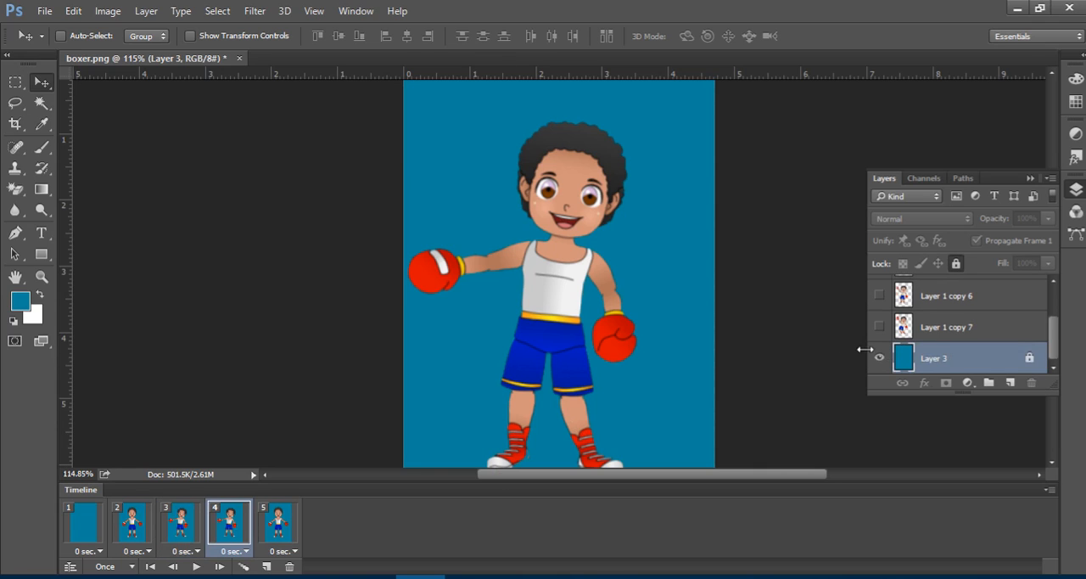
{"action": "scroll", "coordinate": [942, 323], "scroll_direction": "up", "scroll_amount": 2}
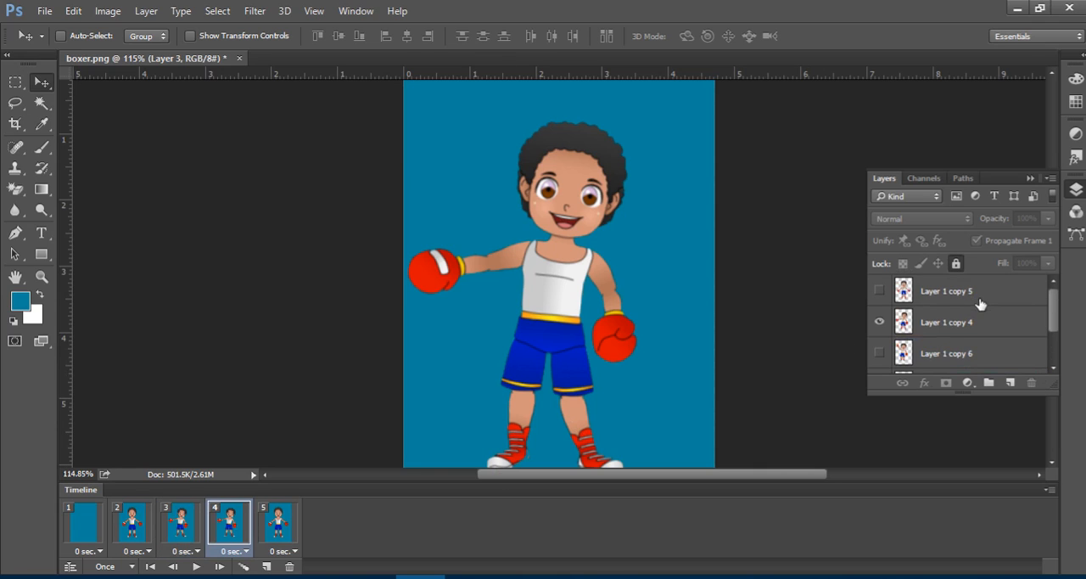
{"action": "left_click", "coordinate": [878, 322]}
{"action": "left_click", "coordinate": [880, 353]}
{"action": "scroll", "coordinate": [929, 330], "scroll_direction": "down", "scroll_amount": 1}
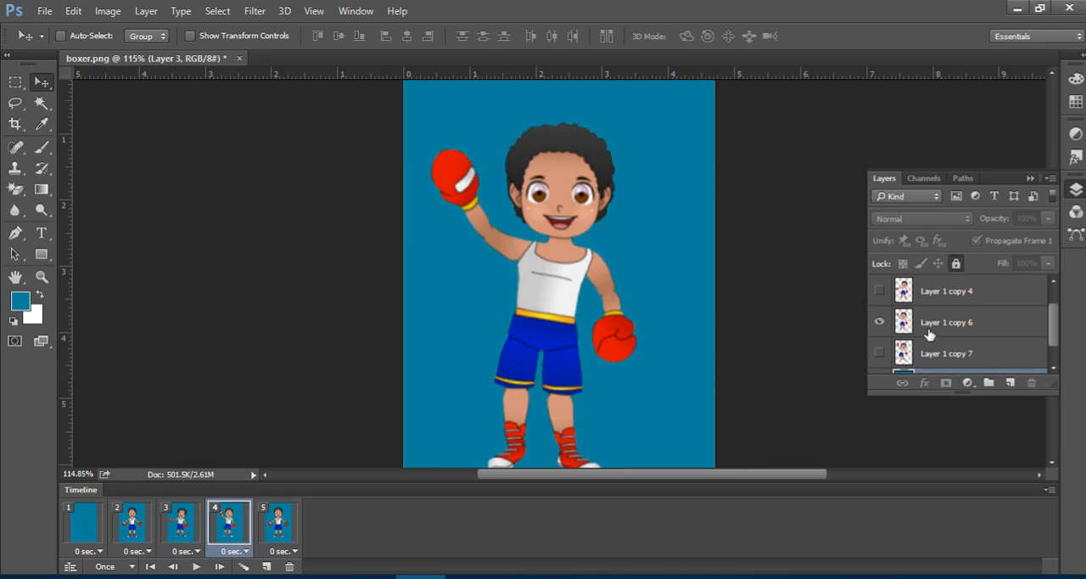
{"action": "scroll", "coordinate": [892, 351], "scroll_direction": "down", "scroll_amount": 1}
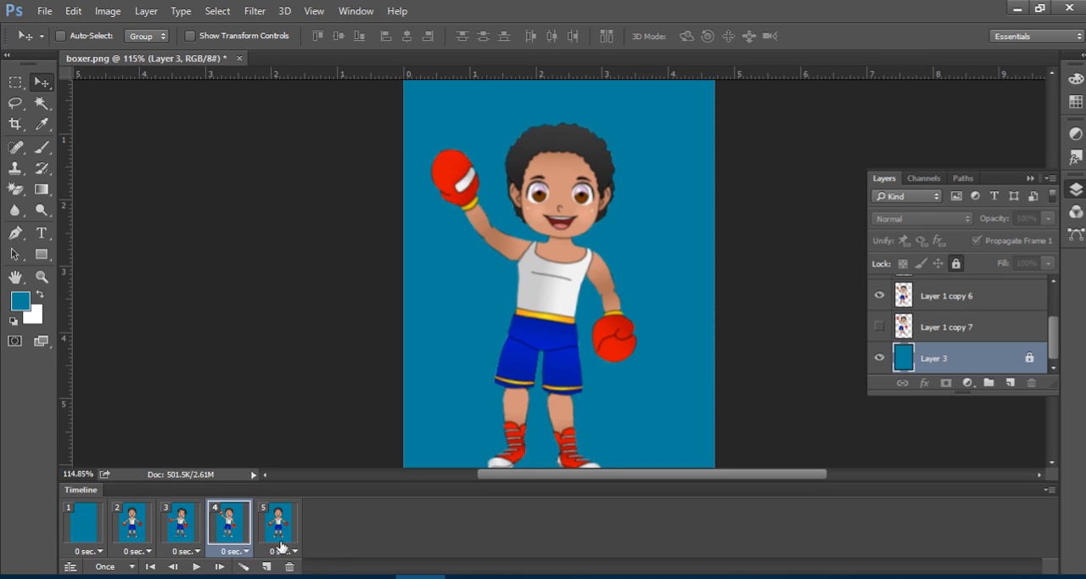
In frame 5, show Layer 1 copy 7 and hide Layer 1 copy 5.
{"action": "left_click", "coordinate": [286, 530]}
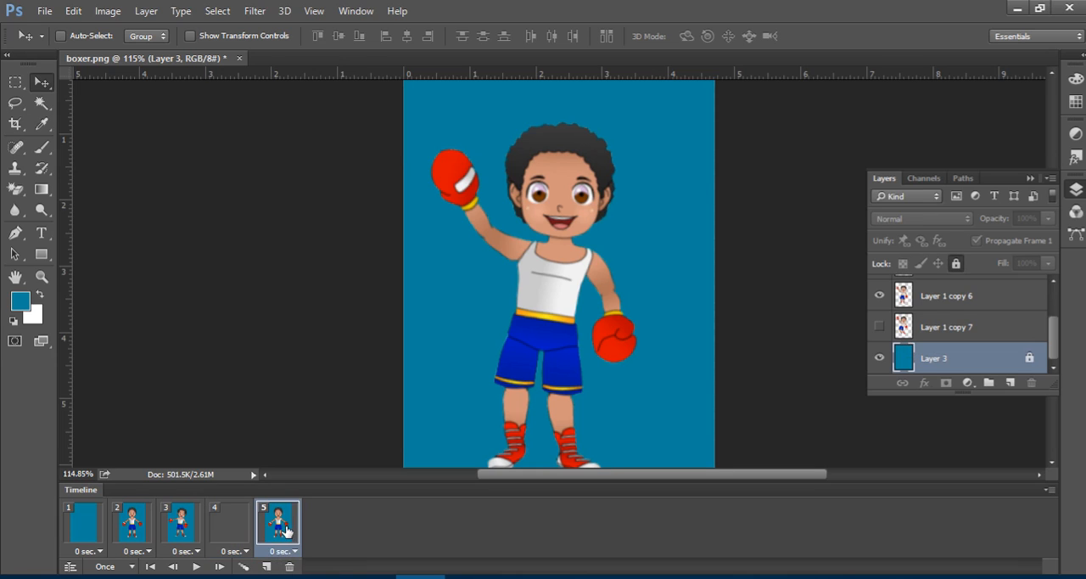
{"action": "left_click", "coordinate": [879, 327]}
{"action": "scroll", "coordinate": [895, 307], "scroll_direction": "up", "scroll_amount": 1}
{"action": "scroll", "coordinate": [892, 311], "scroll_direction": "up", "scroll_amount": 1}
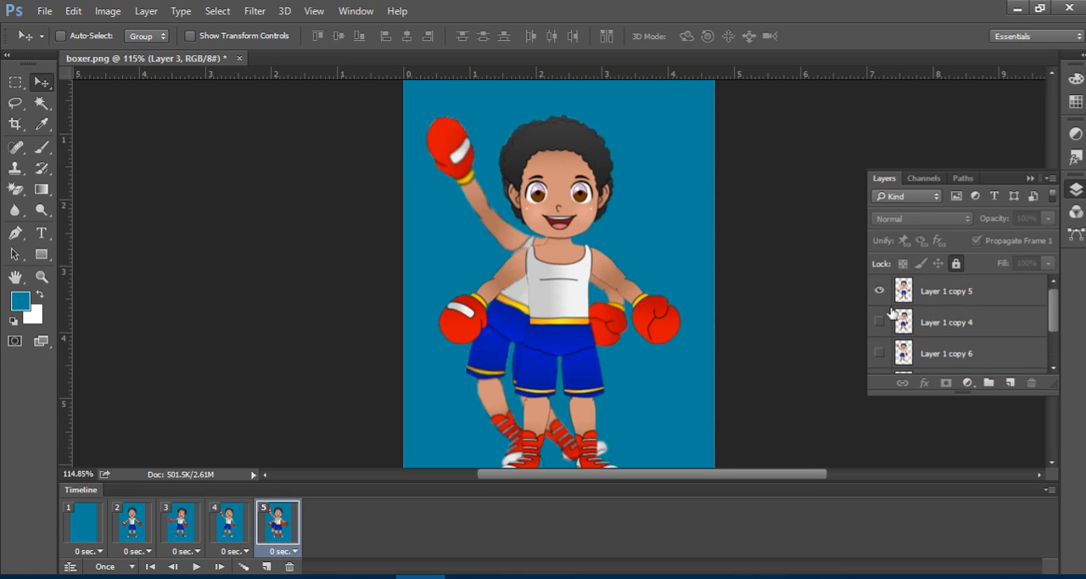
{"action": "left_click", "coordinate": [879, 294]}
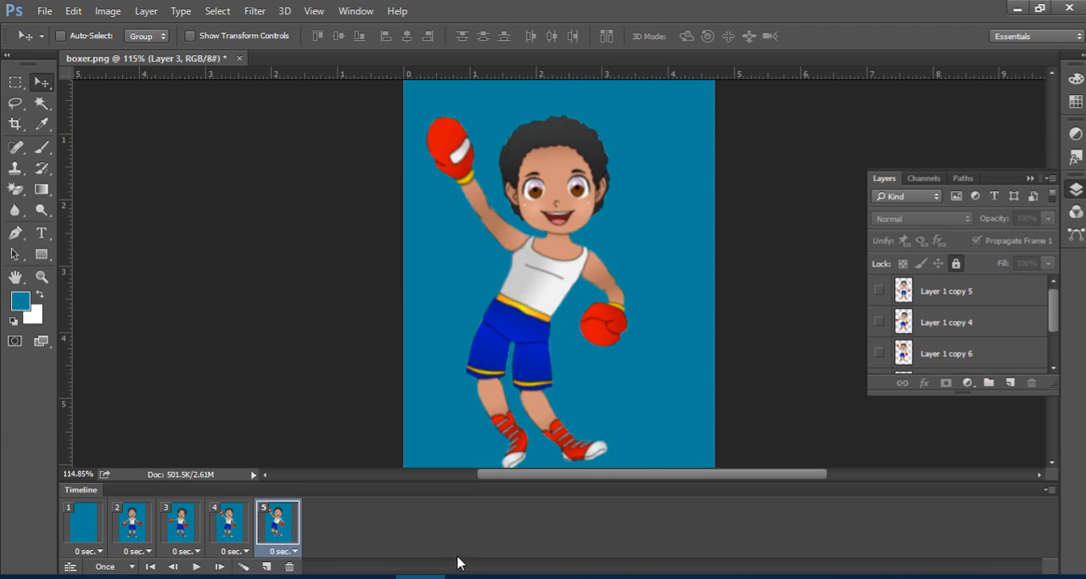
Set the delay of all five frames to 0.2 seconds and play the animation.
{"action": "left_click", "coordinate": [93, 533], "text": "shift"}
{"action": "left_click", "coordinate": [95, 552]}
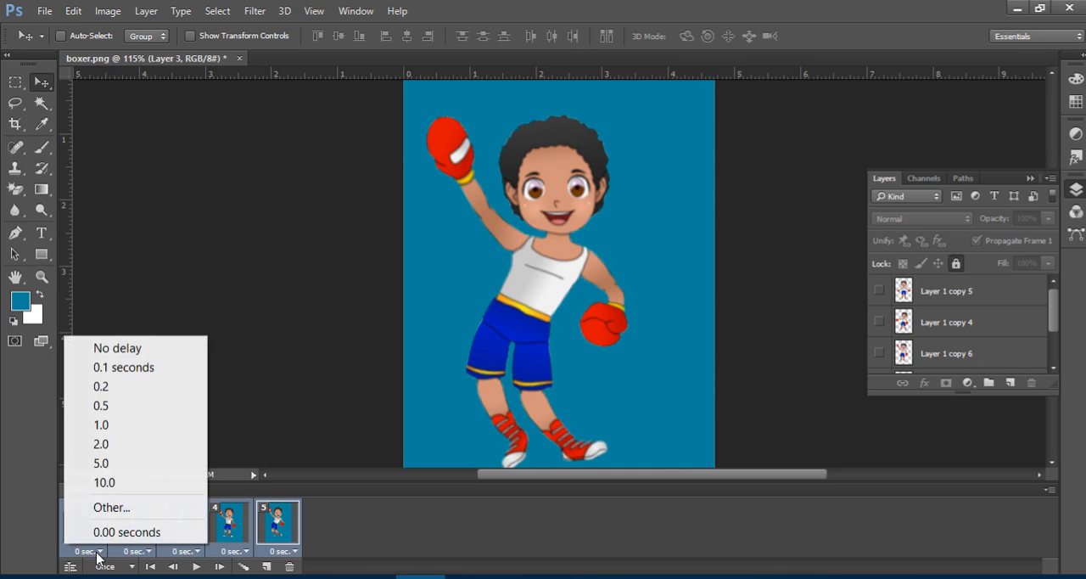
{"action": "left_click", "coordinate": [138, 394]}
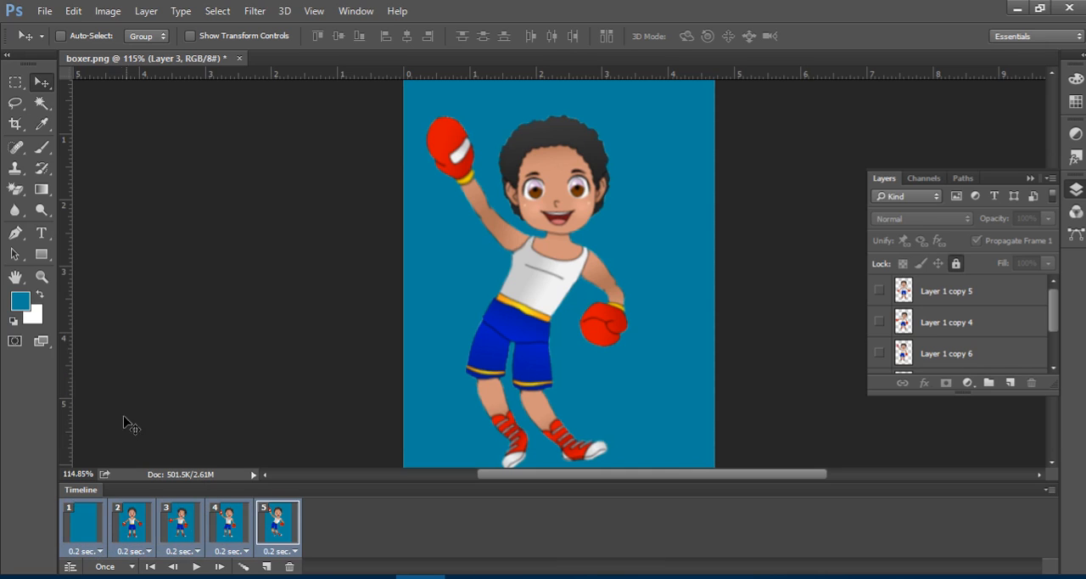
{"action": "left_click", "coordinate": [196, 566]}
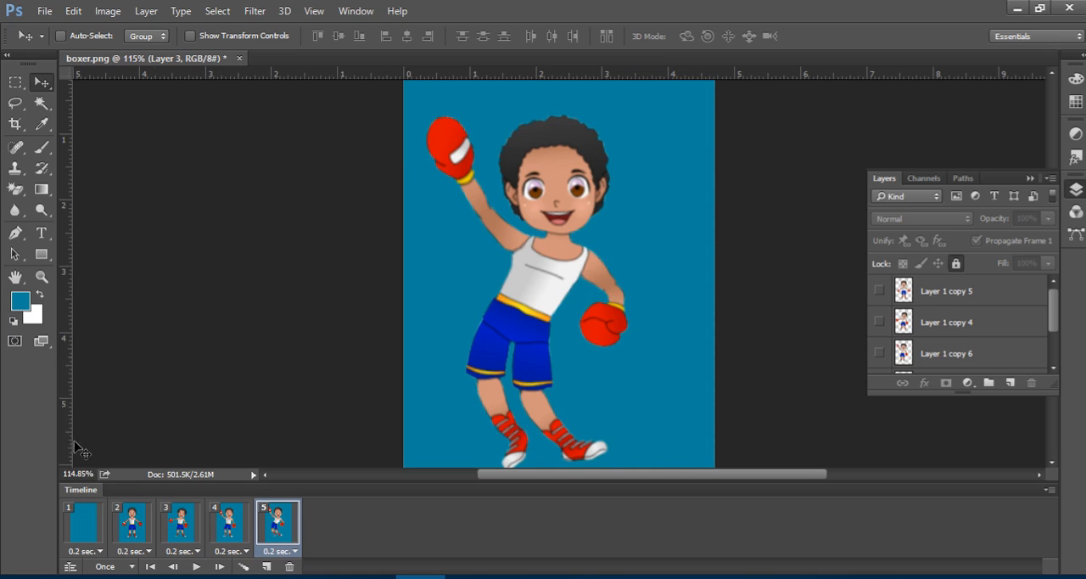
Set the animation to loop Forever and play it.
{"action": "left_click", "coordinate": [132, 566]}
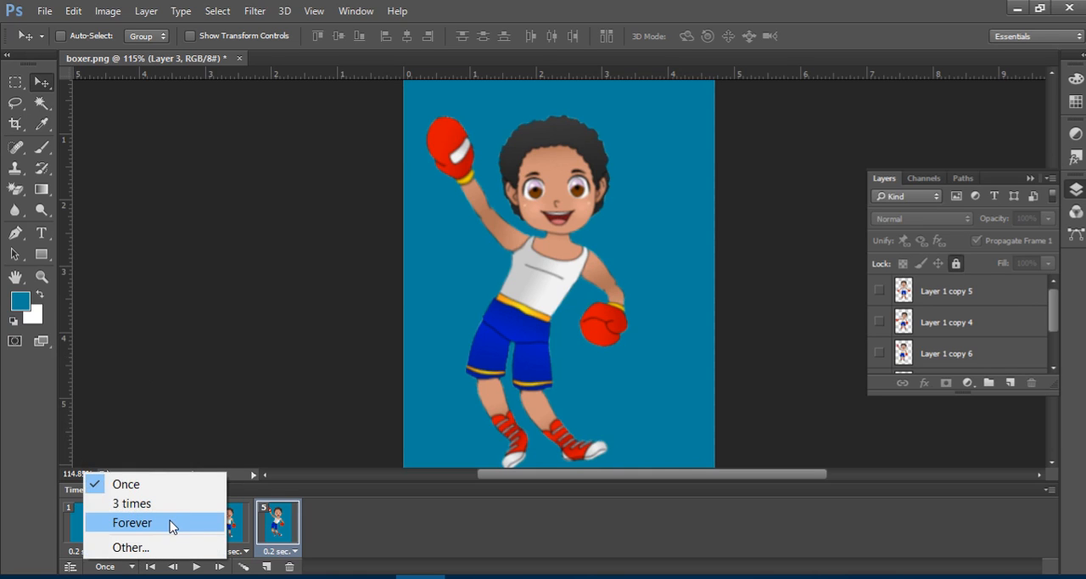
{"action": "left_click", "coordinate": [170, 523]}
{"action": "left_click", "coordinate": [199, 564]}
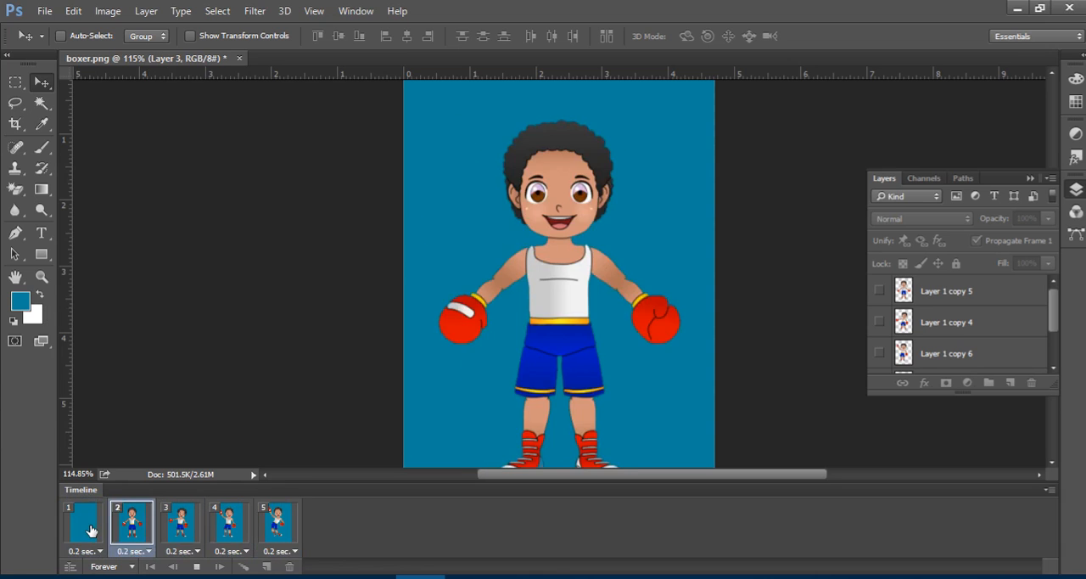
Select all five frames and set their delay to 0.5 seconds.
{"action": "left_click", "coordinate": [274, 528]}
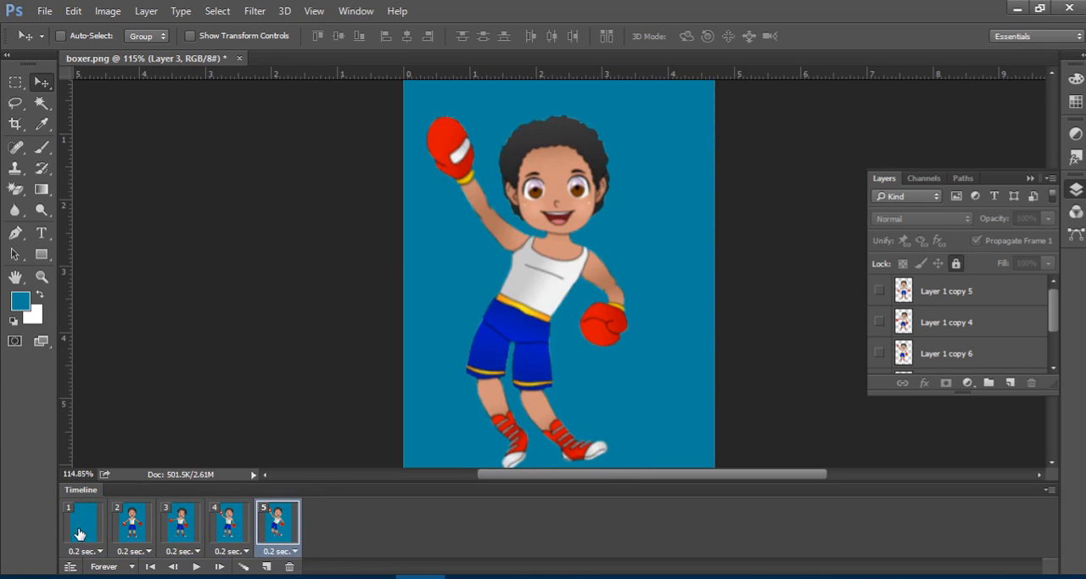
{"action": "left_click", "coordinate": [77, 532], "text": "shift"}
{"action": "left_click", "coordinate": [99, 551]}
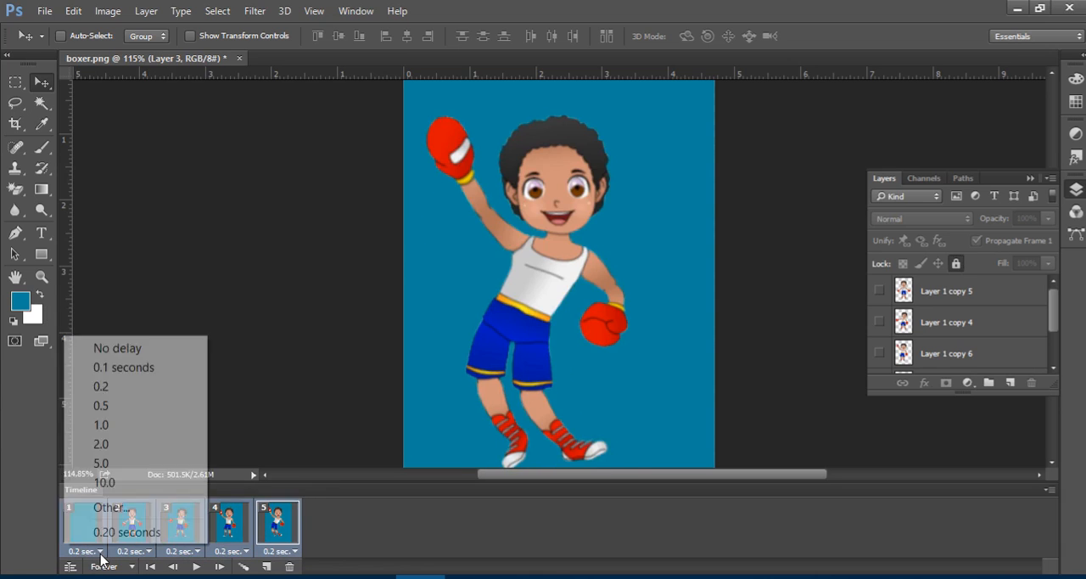
{"action": "left_click", "coordinate": [135, 405]}
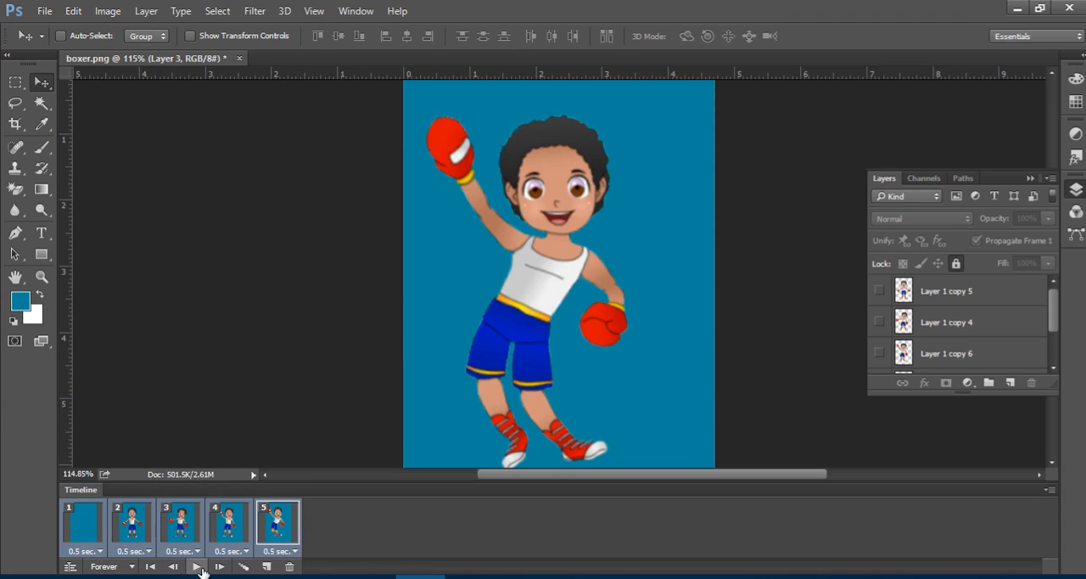